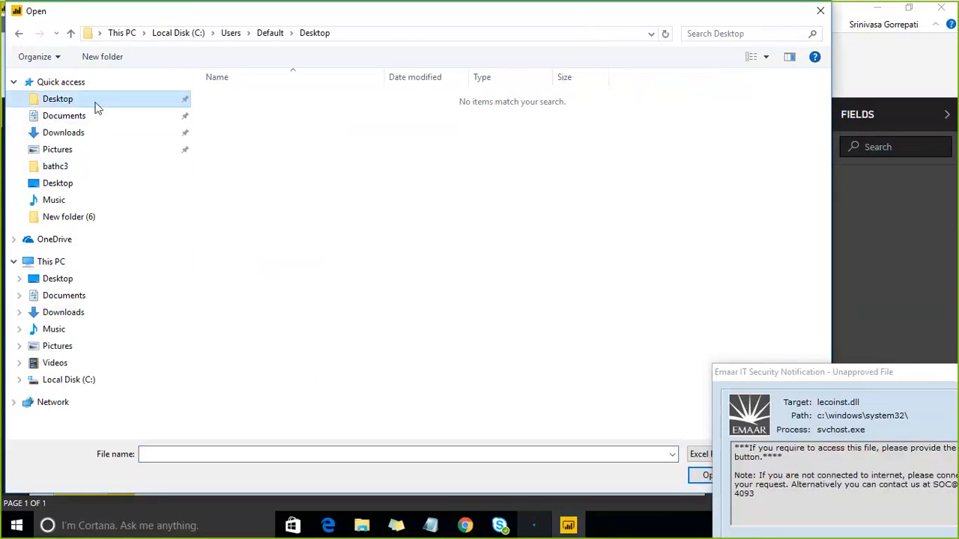
Open the sample Excel workbook from this PC's Desktop folder as the data source
left_click(60, 279)
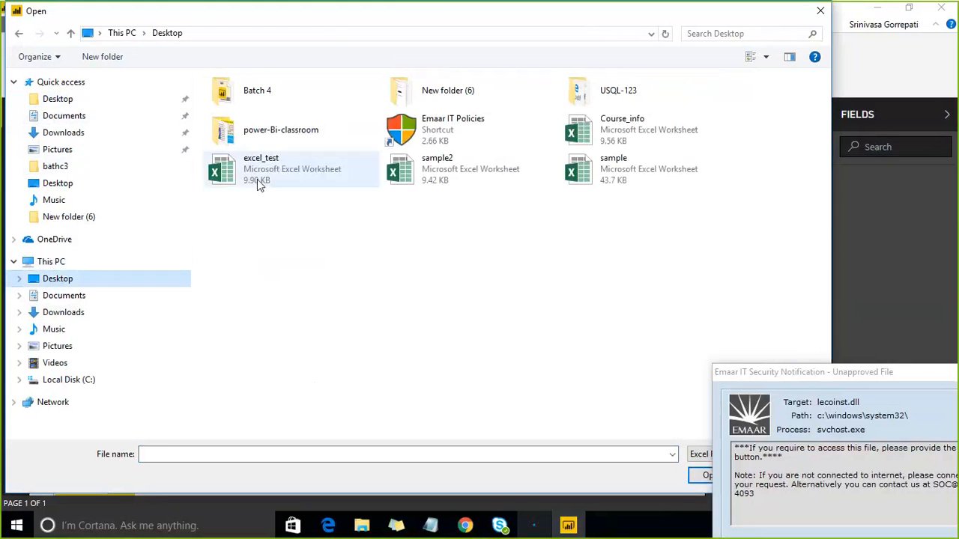
left_click(613, 165)
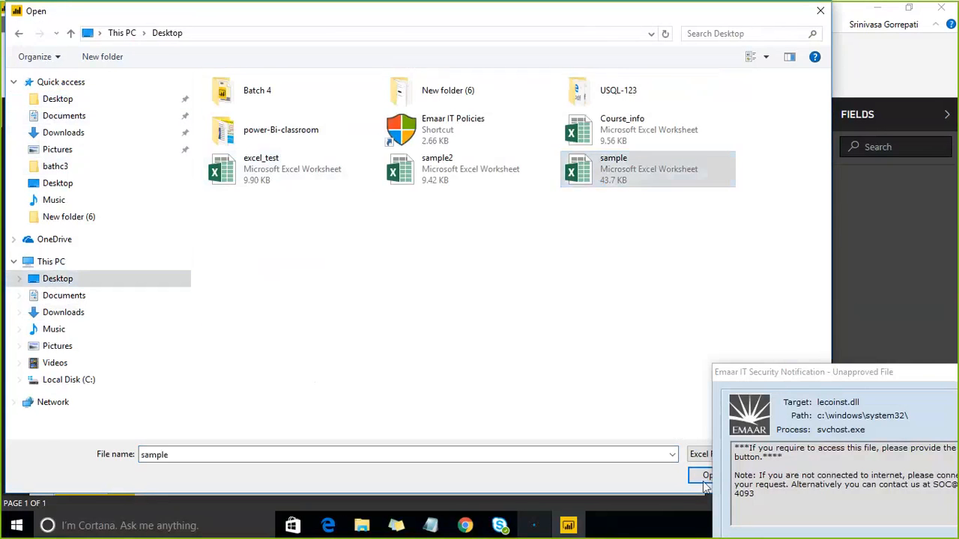
left_click(704, 480)
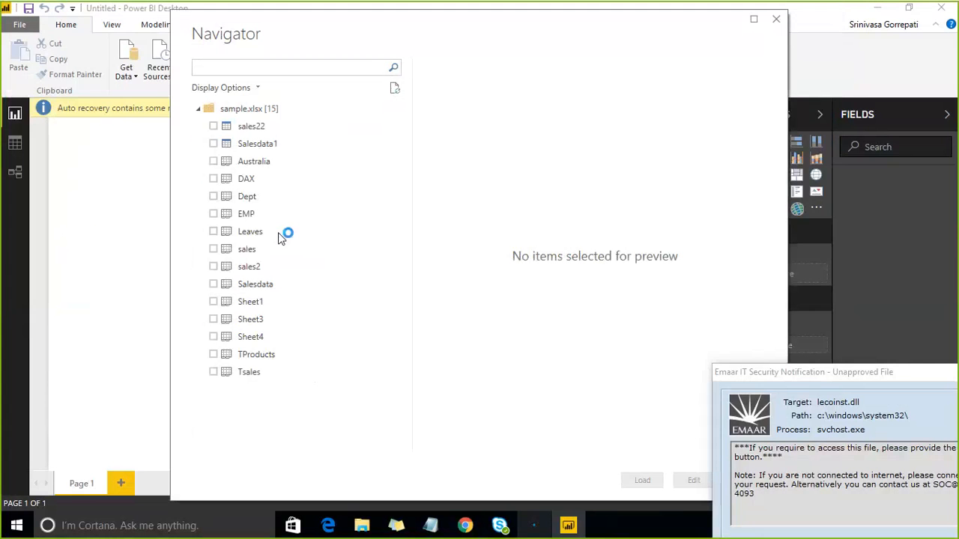
Load the Salesdata, EMP and Dept sheets from the sample workbook into the report
left_click(214, 285)
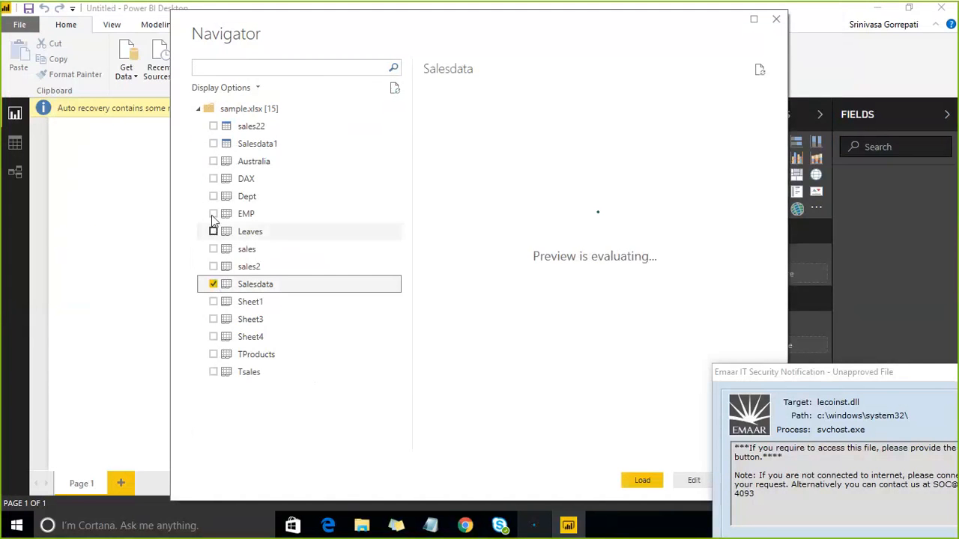
left_click(213, 214)
left_click(213, 197)
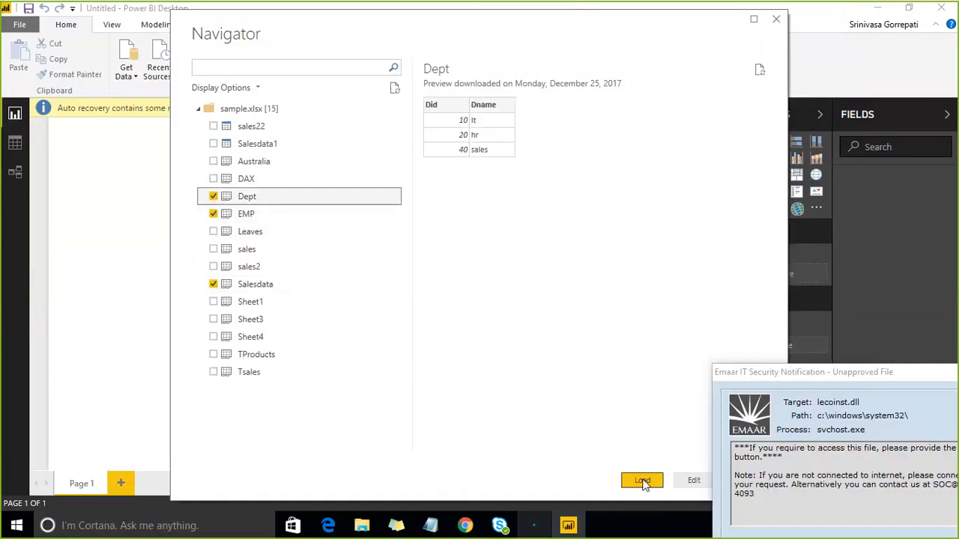
left_click(642, 481)
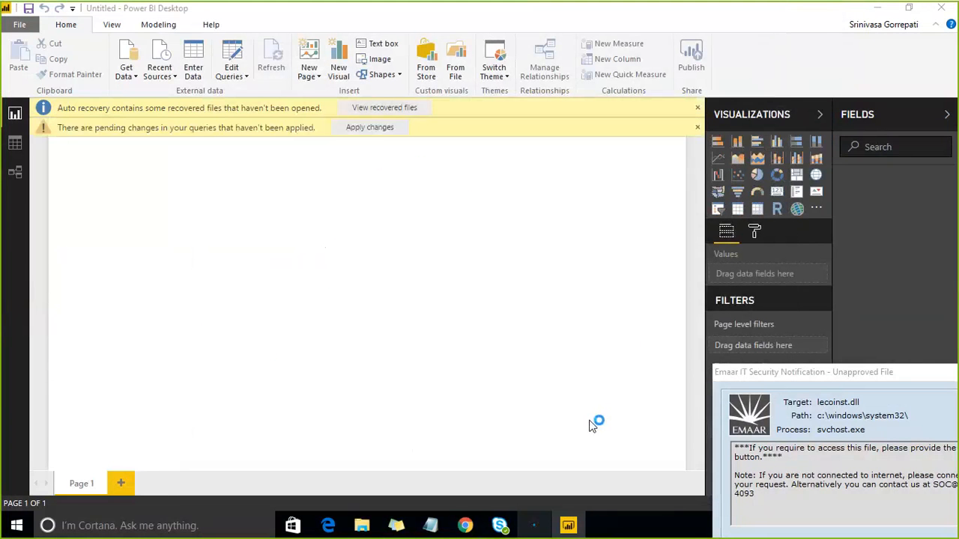
Switch to the dax course notes in Notepad and list isnum, iseven, contains and isblank on separate lines under the information heading
left_click(430, 525)
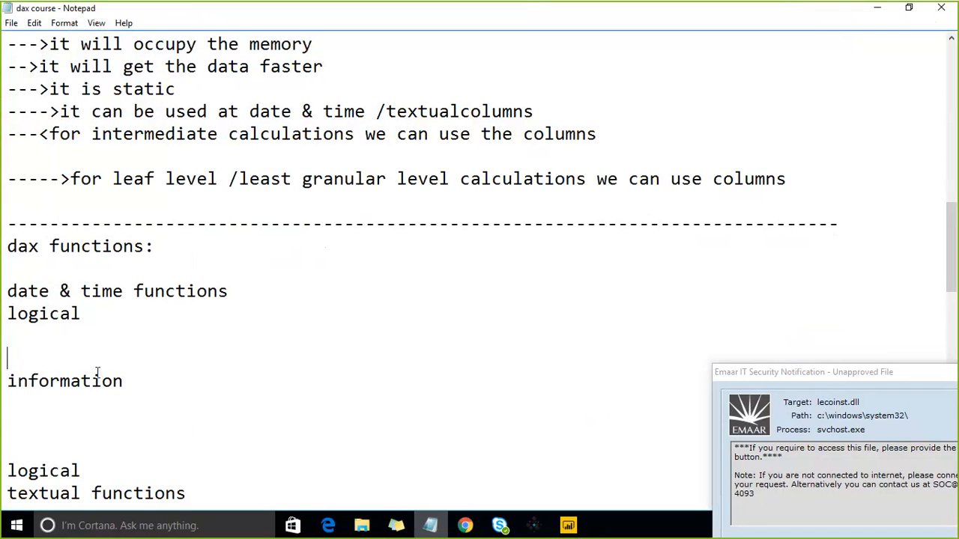
left_click(154, 382)
key("Return")
key("Return")
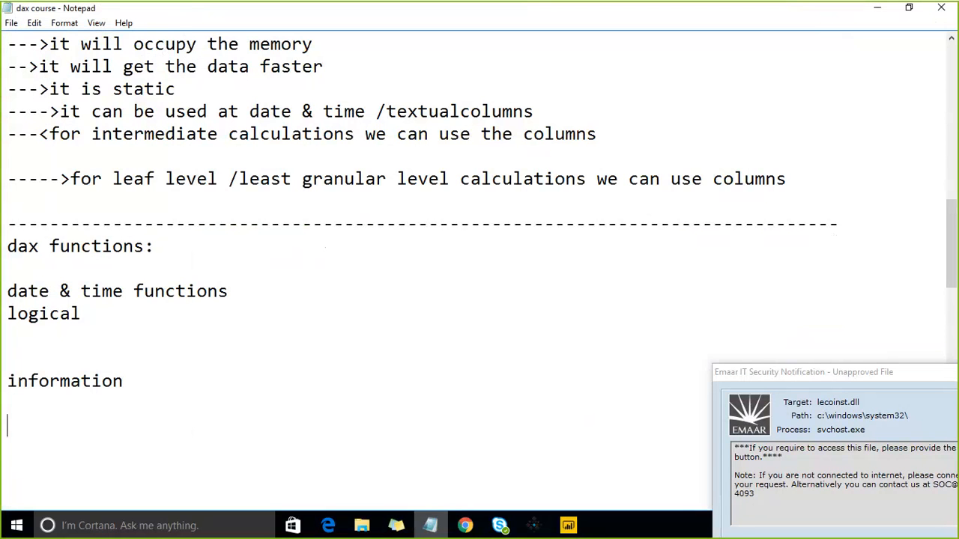
type("isnum")
key("Return")
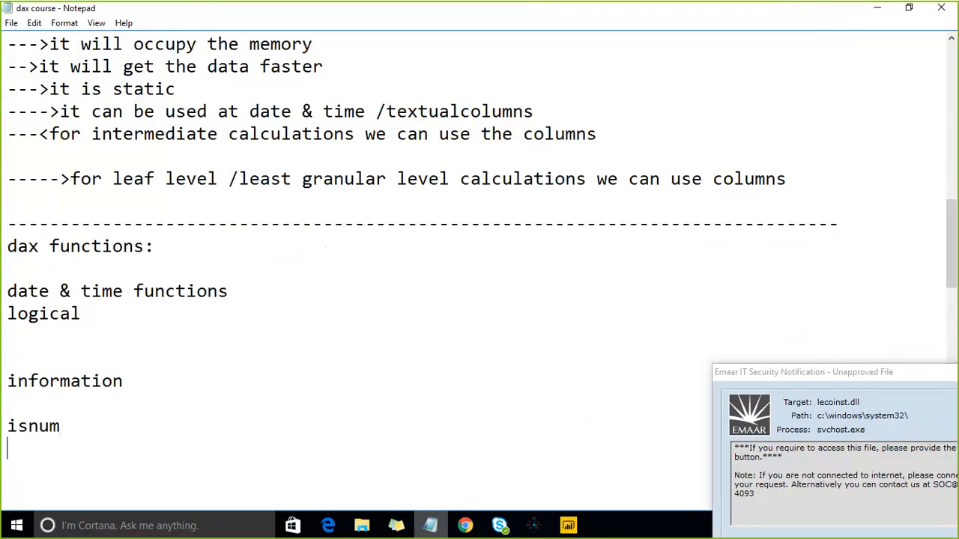
type("iseven")
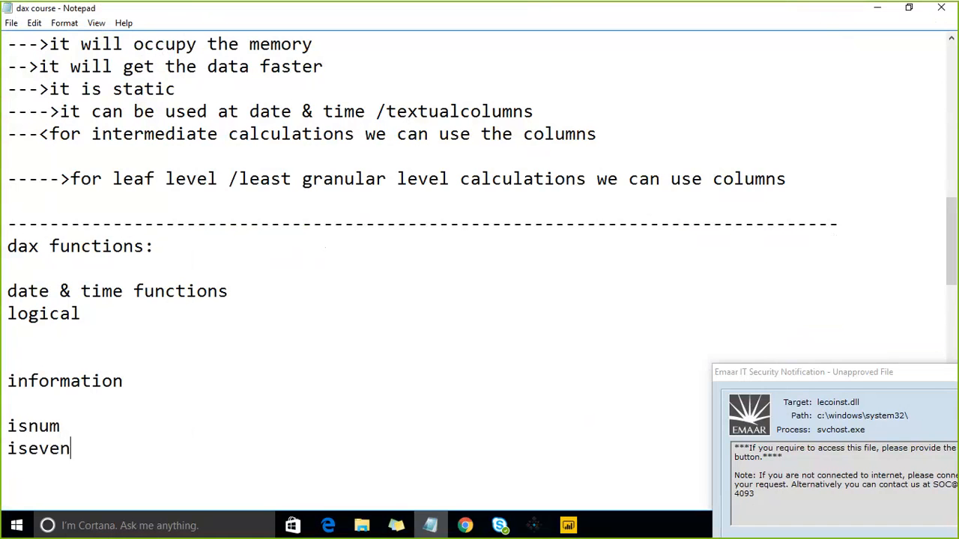
key("Return")
type("contains")
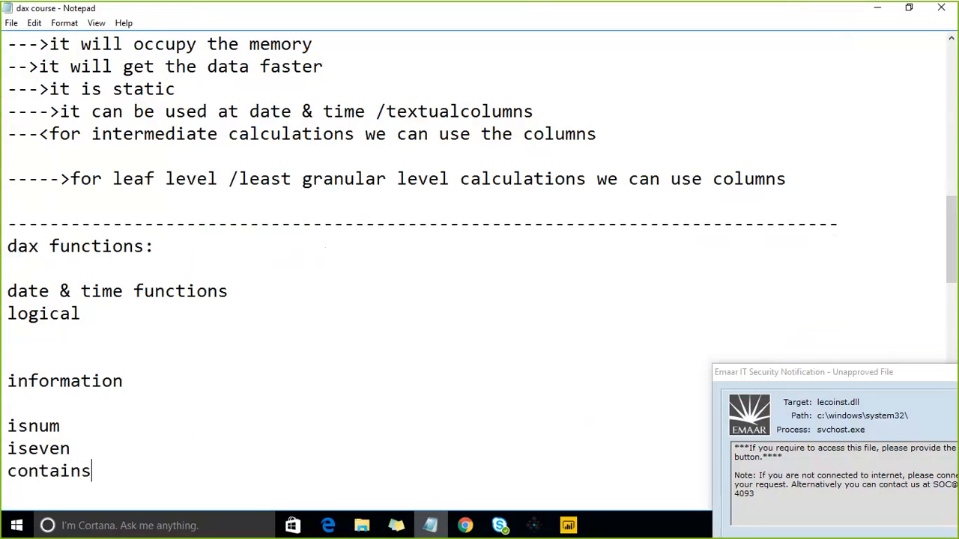
key("Return")
type("isblank")
key("Return")
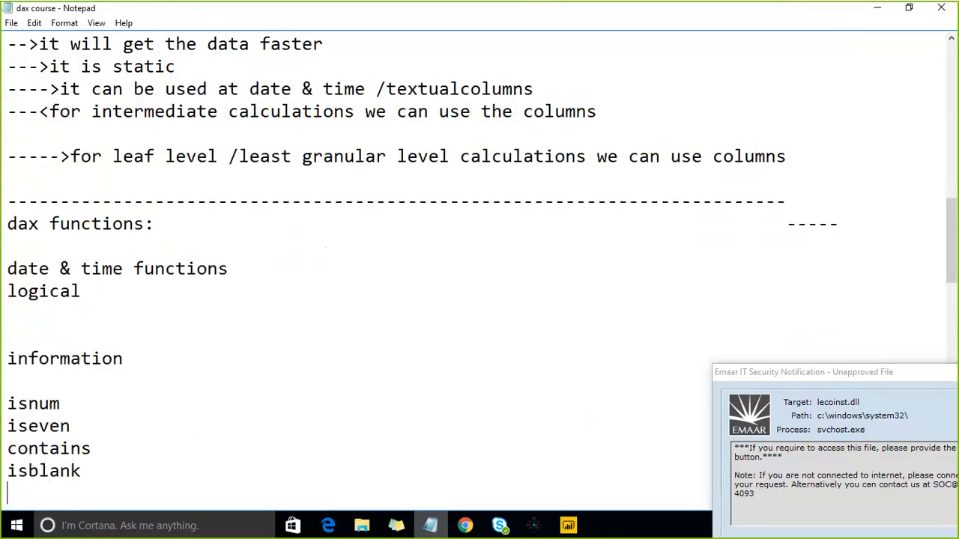
Continue the information function list with iserror, islogical, isnontext, istext and username, one per line
type("iserror")
key("Return")
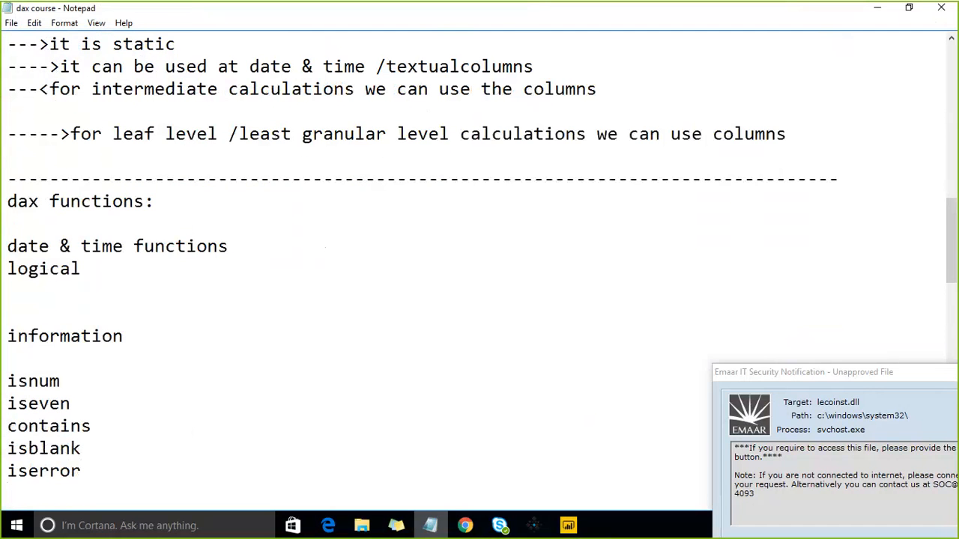
type("islogical")
key("Return")
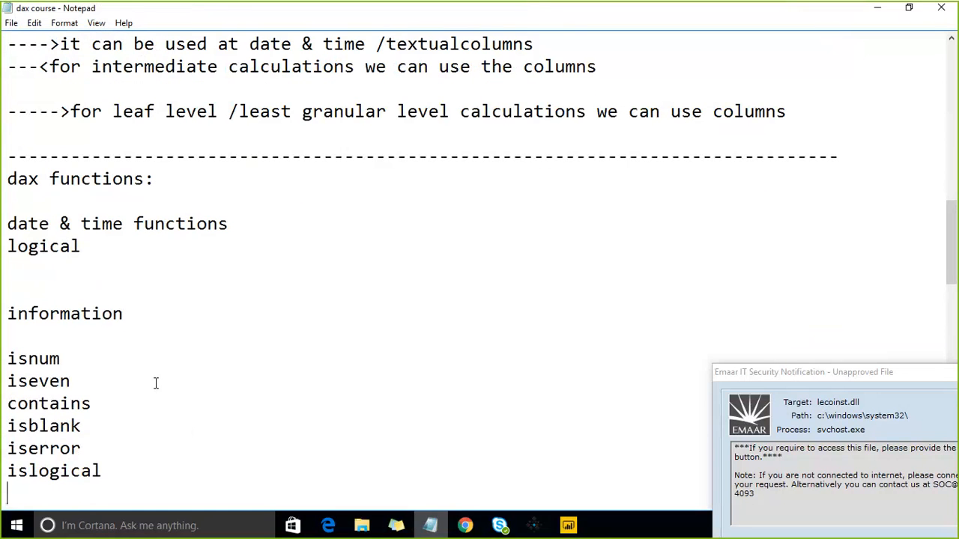
type("isnontext")
key("Return")
type("is")
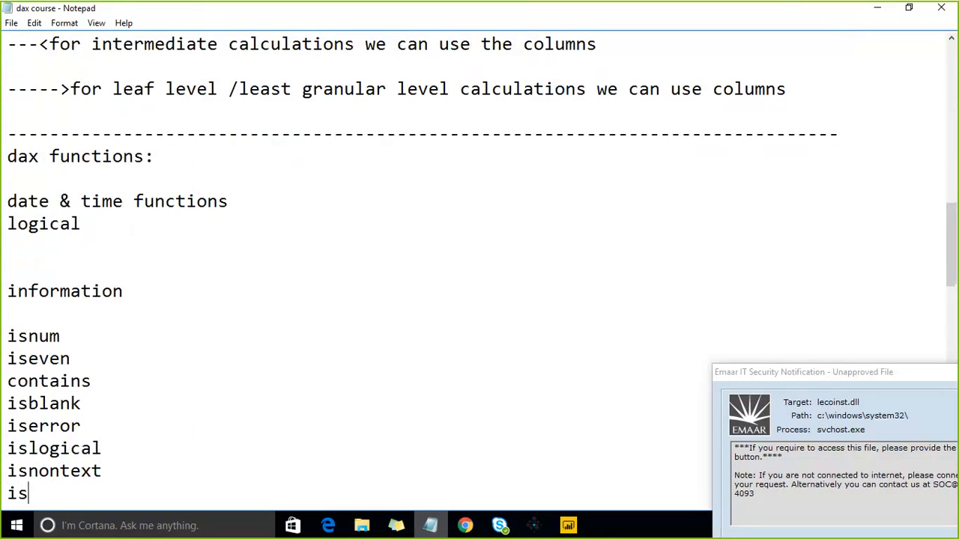
type("text")
key("Return")
type("username")
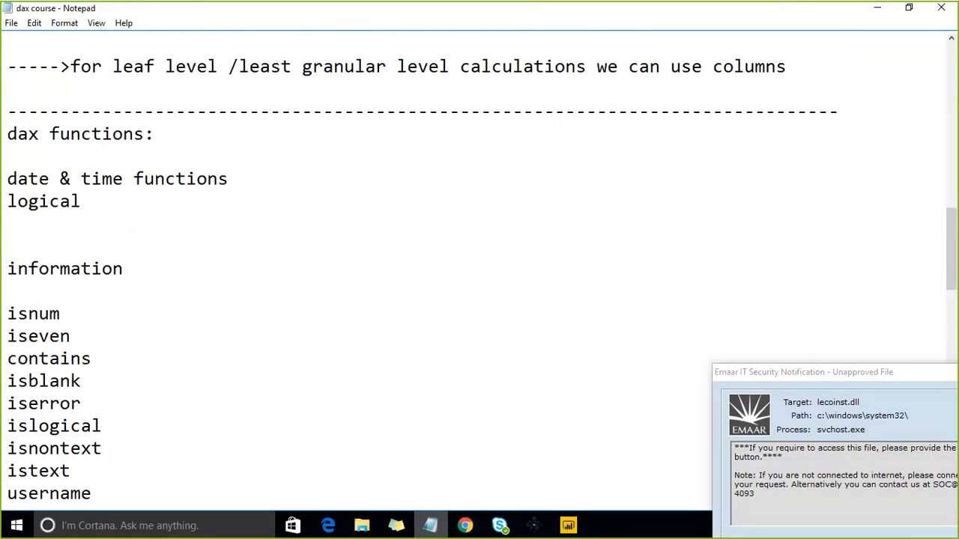
Add empty parentheses after the username and istext entries in the function list
type("(")
key("BackSpace")
type("()")
key("Up")
type("()")
Insert the arrow marker "--->" in front of the information heading above the function list
key("Up")
key("Up")
key("Up")
key("Up")
key("Up")
key("Up")
key("Up")
key("Up")
key("Up")
key("Up")
type("---")
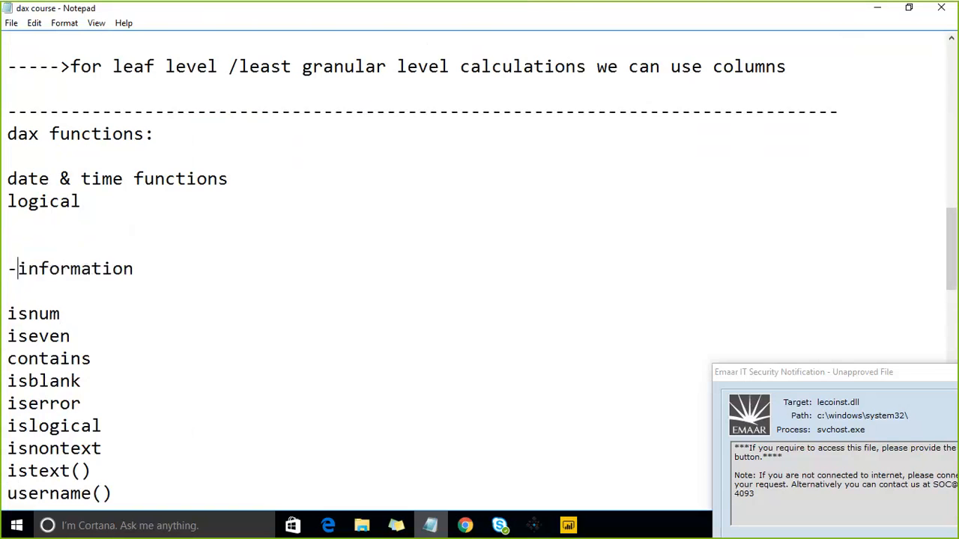
type(">")
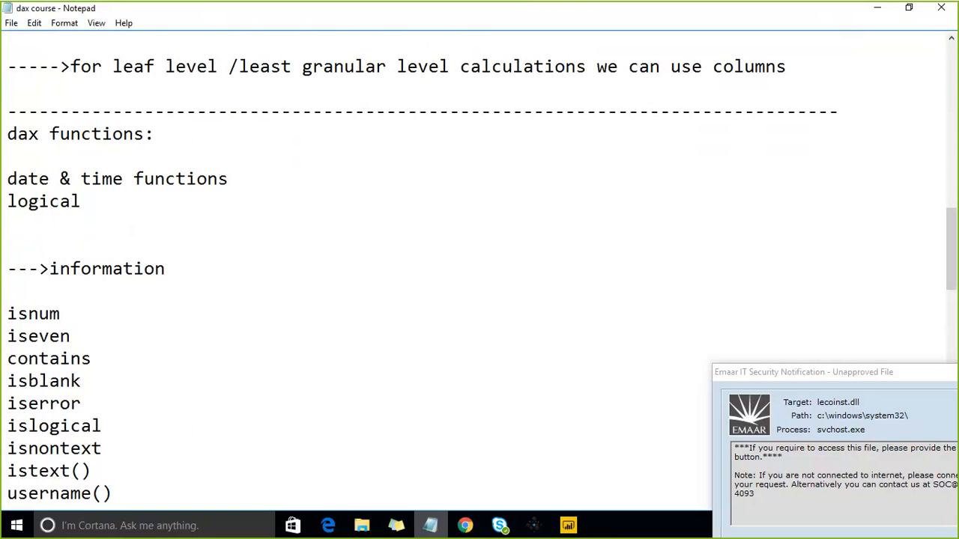
Extend the information heading with "return type is bool" and place the text cursor below the function list
key("End")
type("tr")
key("BackSpace")
key("BackSpace")
key("BackSpace")
type("retur")
key("BackSpace")
type("urn ty")
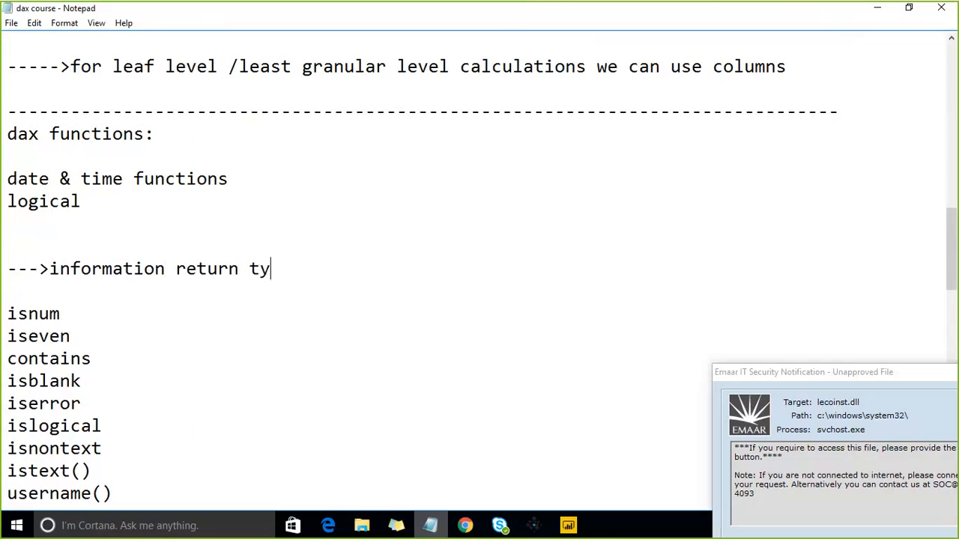
type("pe is bool")
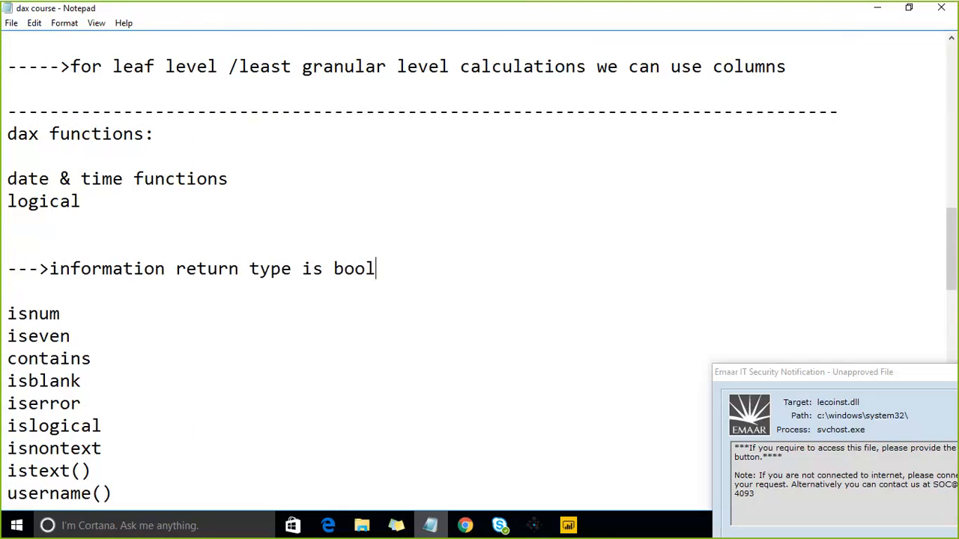
key("Down")
key("Down")
key("Down")
key("Down")
key("Down")
key("Down")
key("Down")
key("Down")
key("Down")
key("Down")
key("Down")
key("Down")
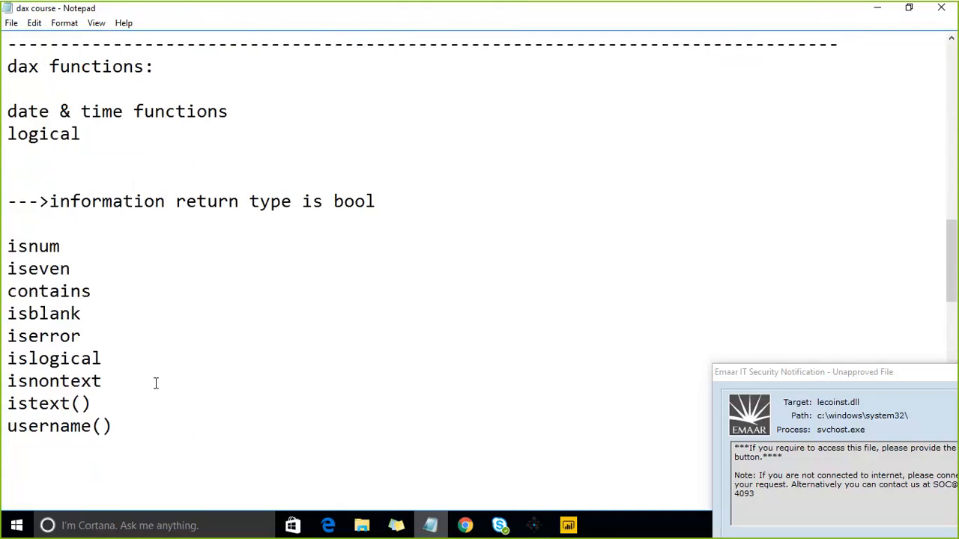
Switch to Power BI Desktop, dismiss the auto-recovery notice and open the Query Editor
left_click(571, 528)
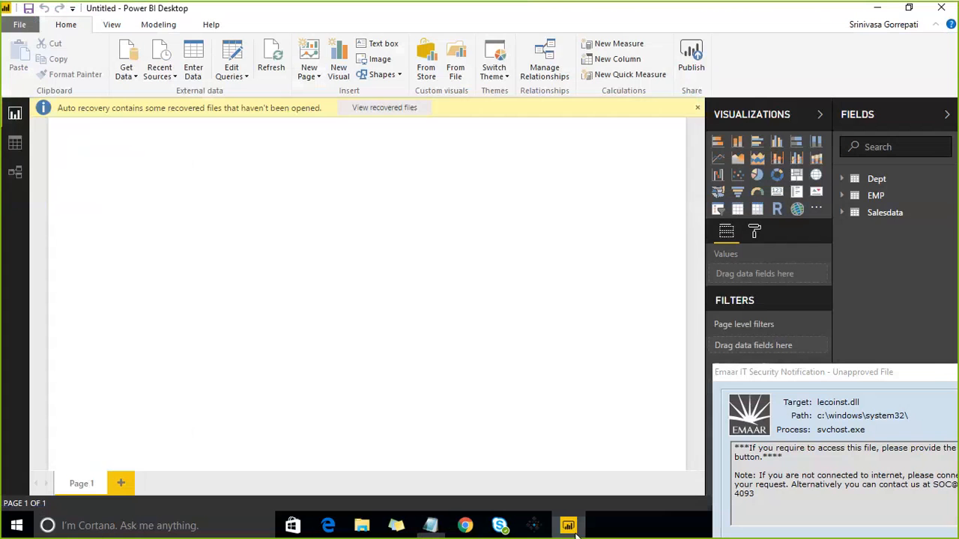
left_click(697, 107)
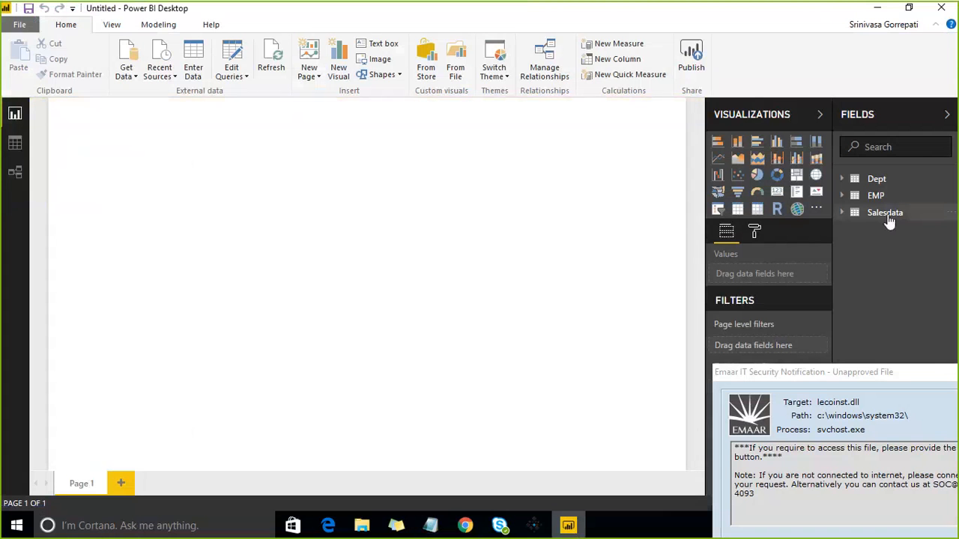
left_click(846, 213)
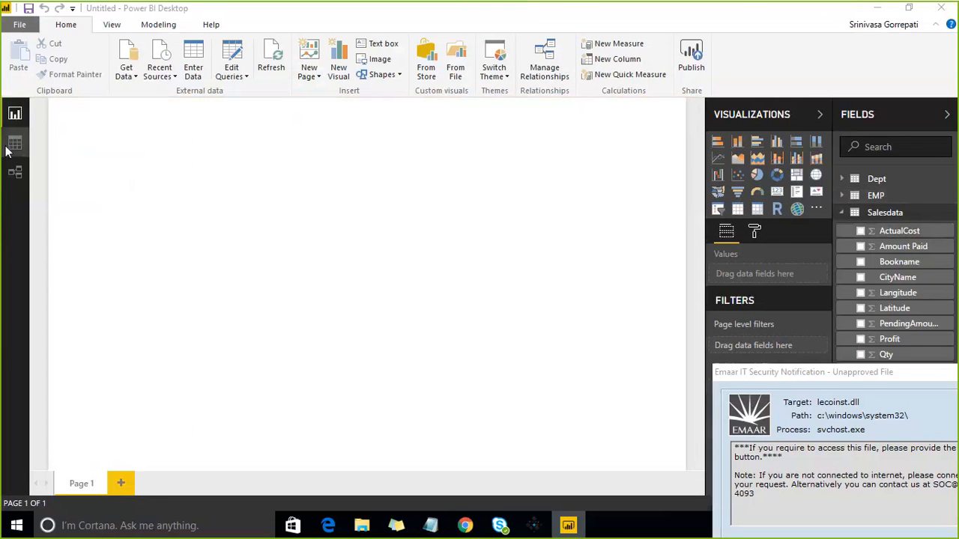
left_click(909, 215)
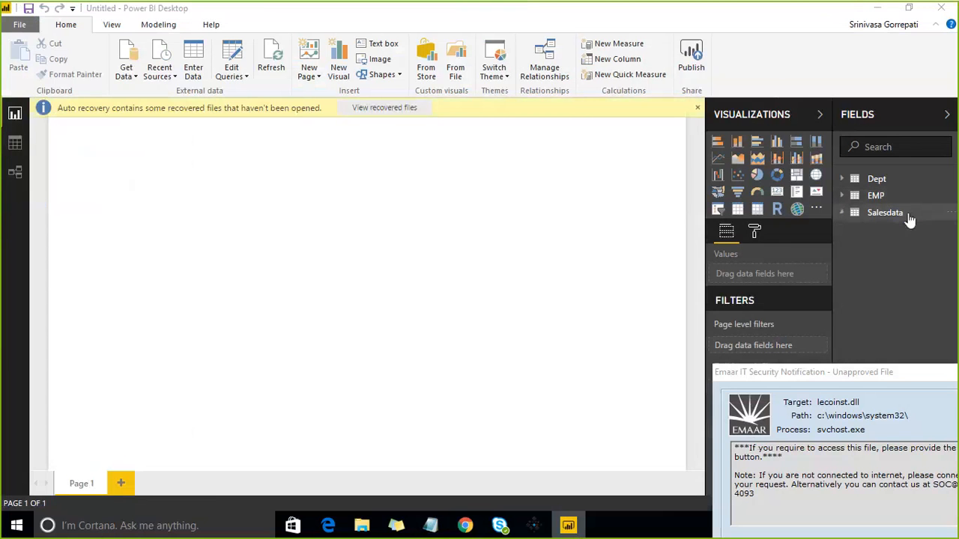
left_click(695, 111)
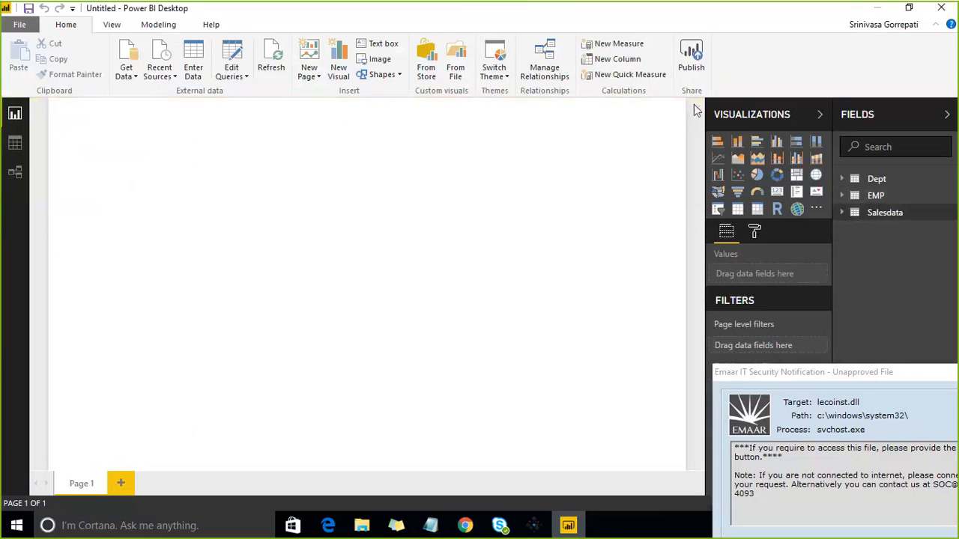
left_click(233, 75)
left_click(264, 96)
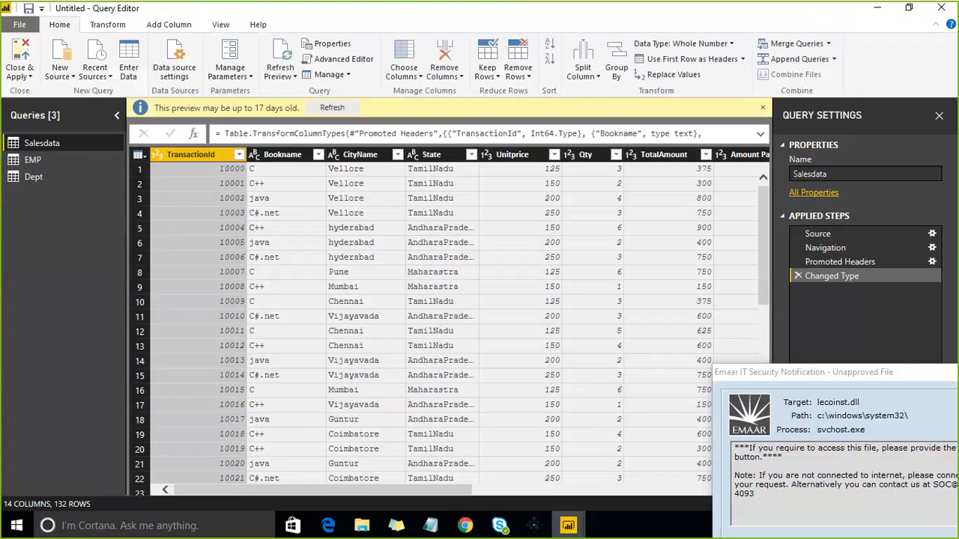
Keep only the Bookname, CityName, TotalAmount and Tdate columns in the Salesdata query and apply the changes to the report
left_click(138, 154)
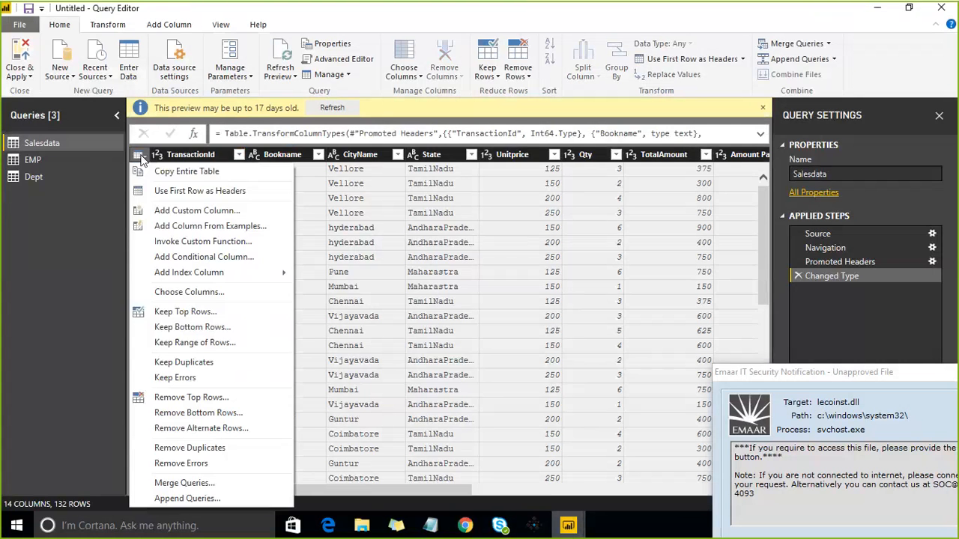
left_click(192, 294)
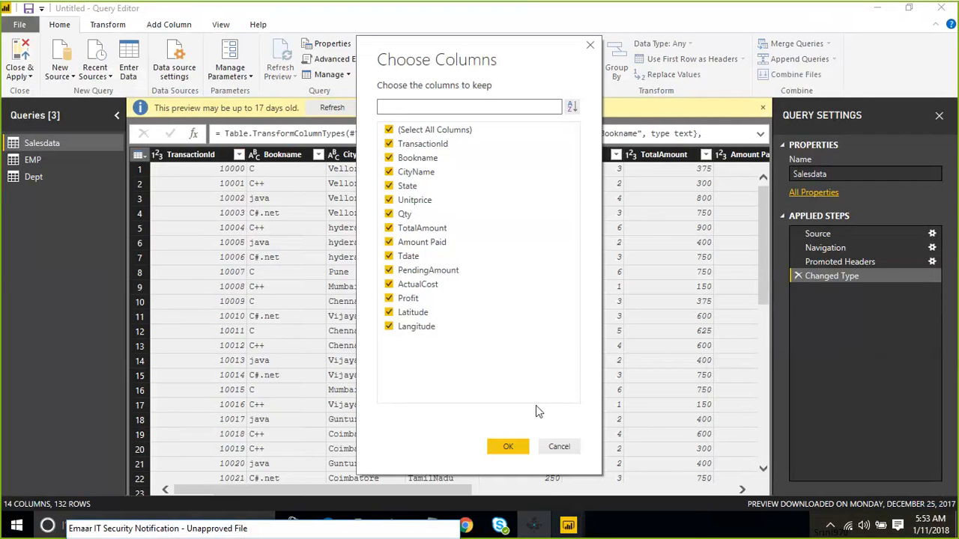
left_click(389, 130)
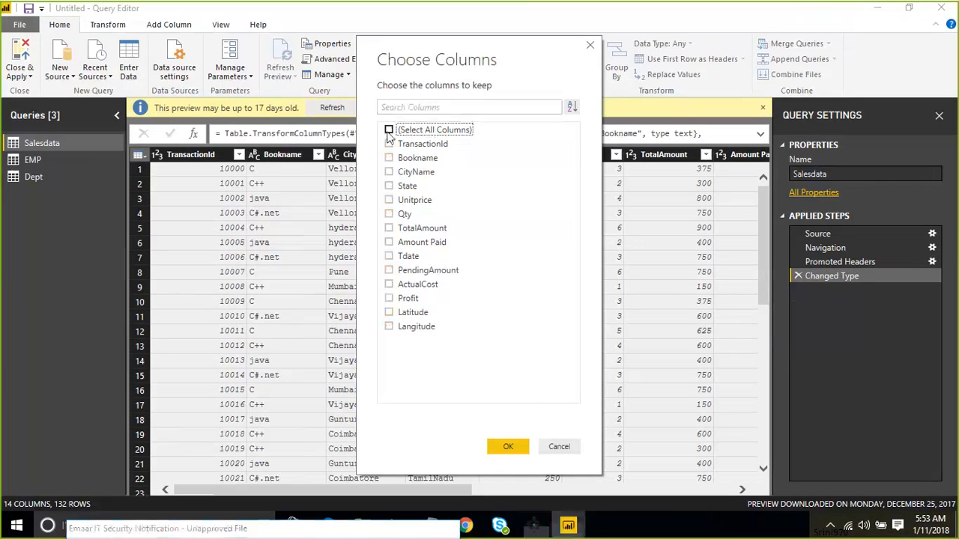
left_click(389, 256)
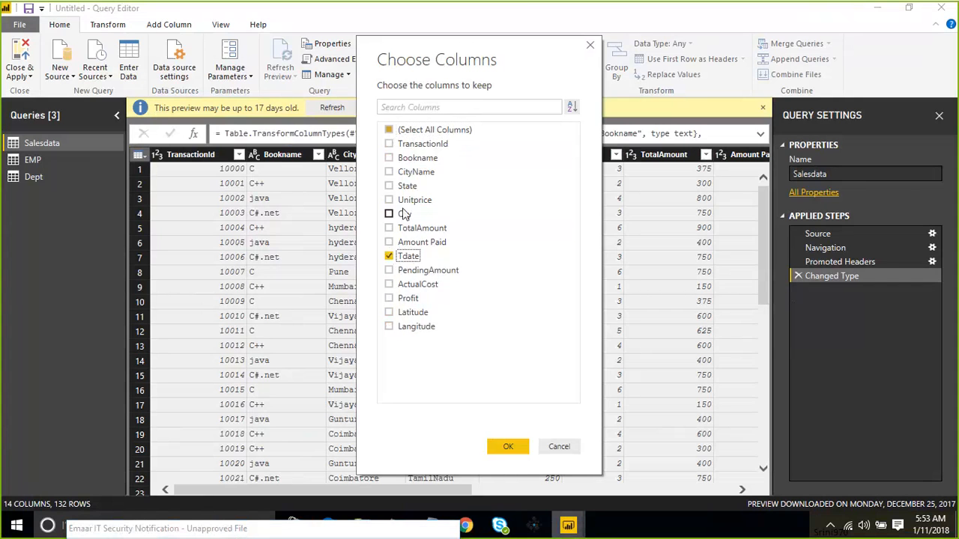
left_click(389, 171)
left_click(389, 158)
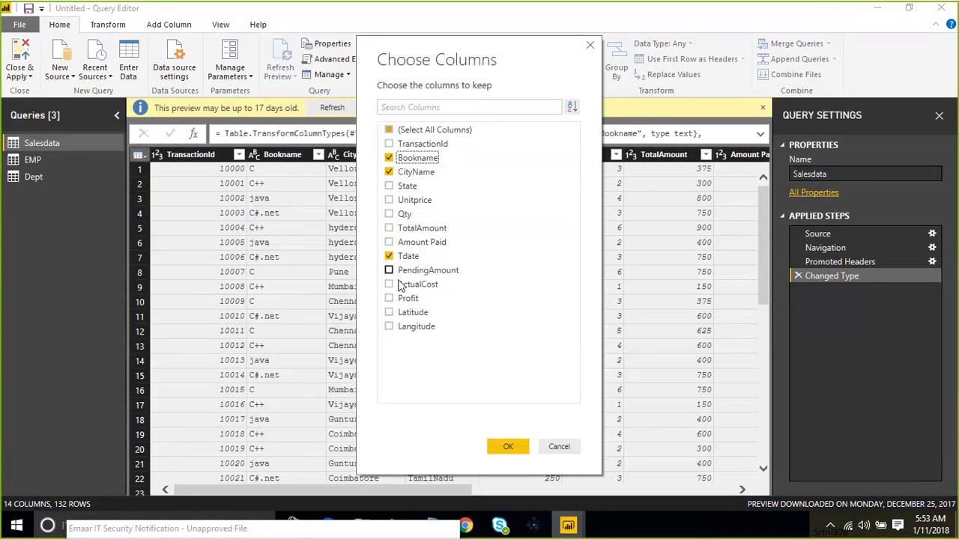
left_click(389, 228)
left_click(506, 448)
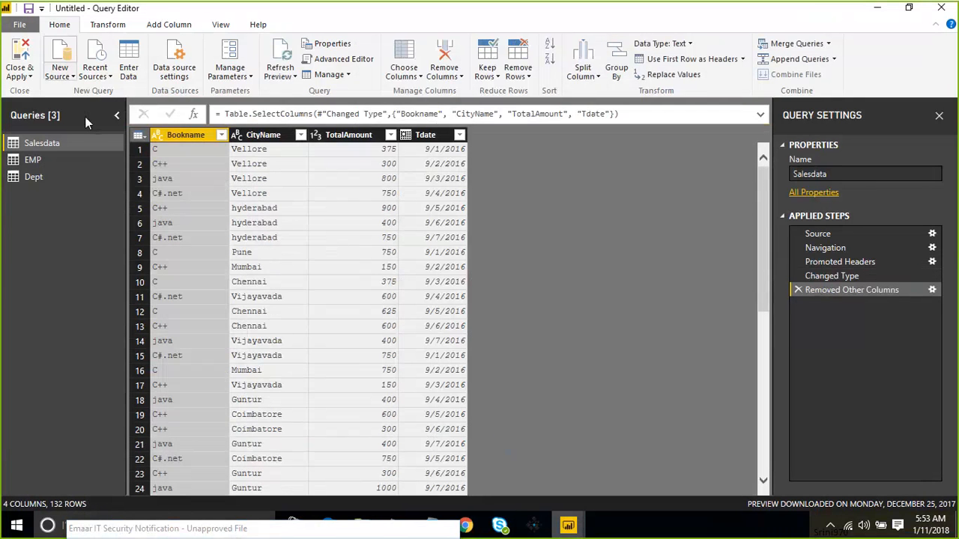
left_click(21, 74)
left_click(33, 92)
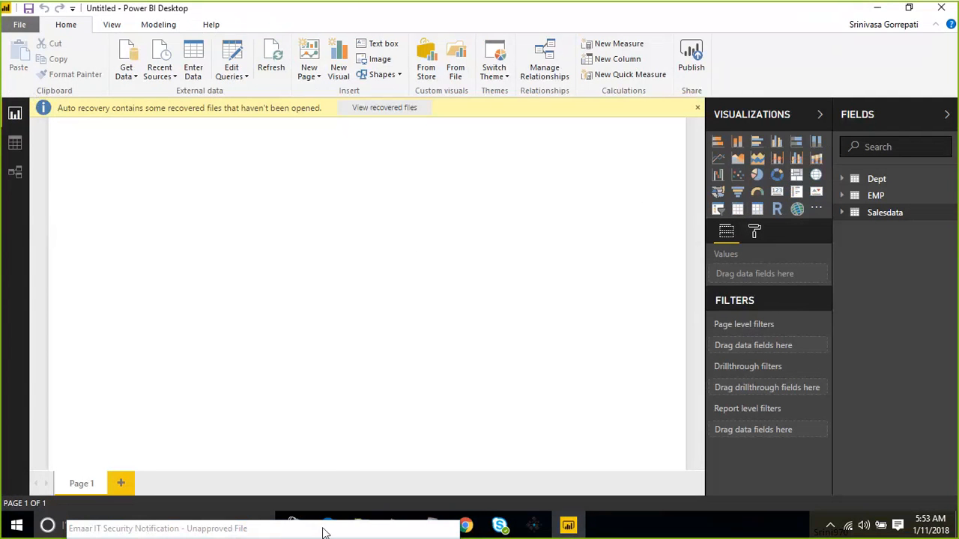
Move the security notification further off the screen and switch to the dax course notes in Notepad
left_click_drag(323, 528, 293, 538)
left_click(431, 525)
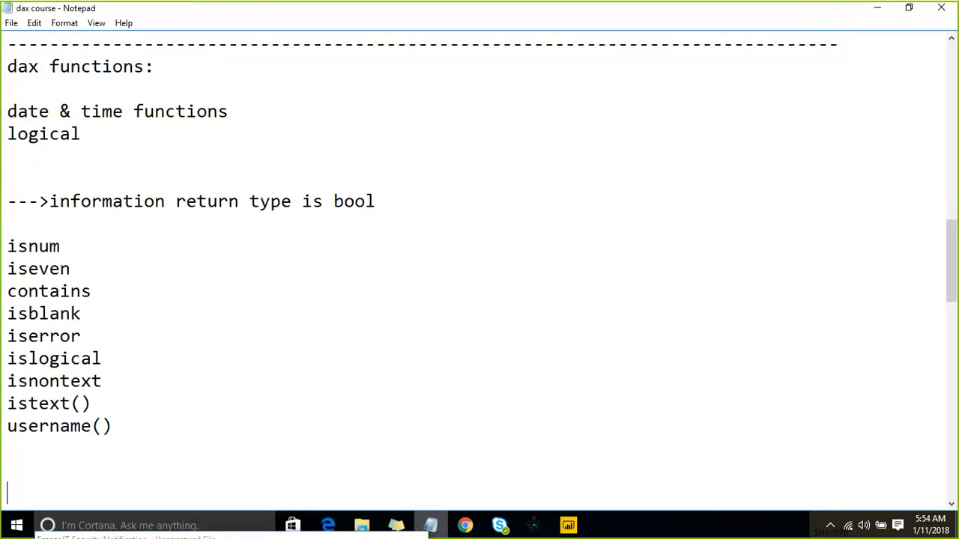
Highlight the isnum and iseven entries in the course notes' information function list
left_click(569, 525)
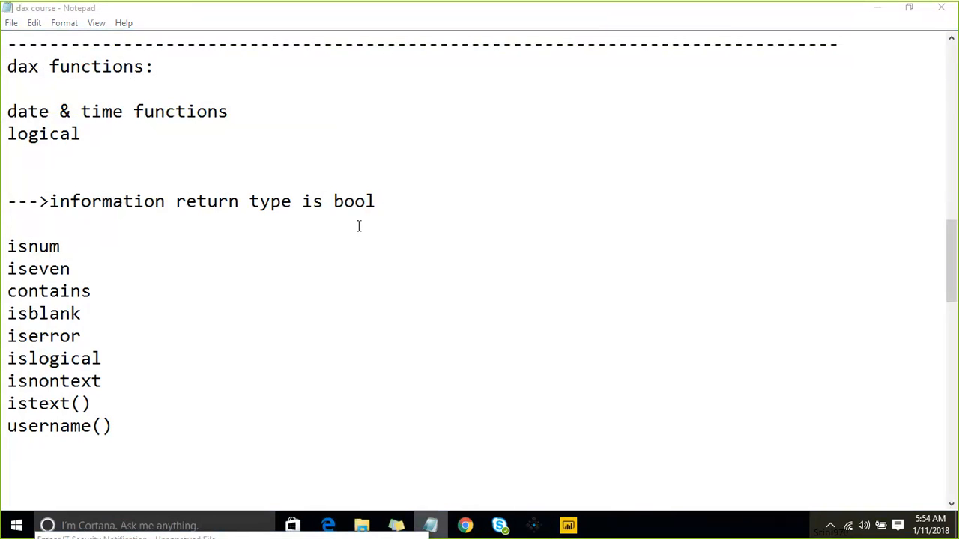
left_click(73, 247)
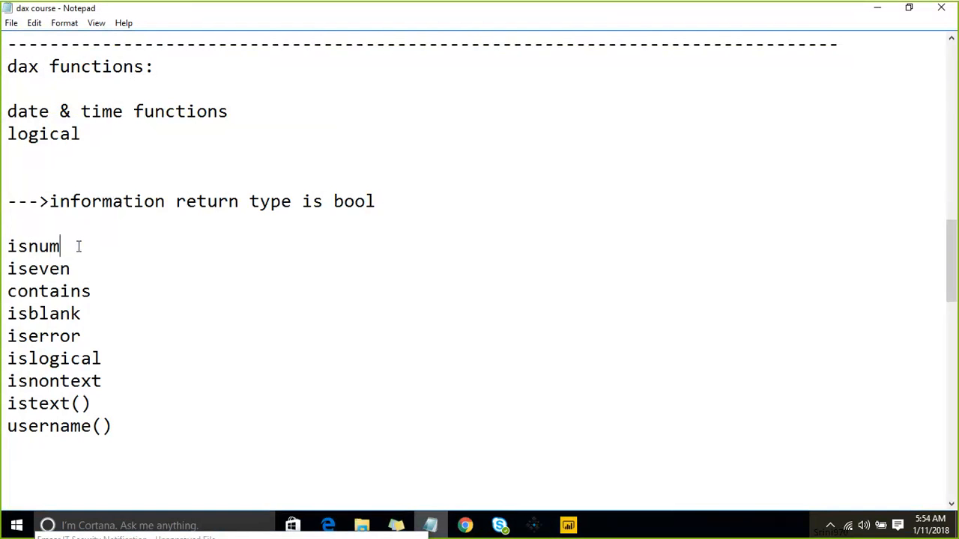
left_click_drag(86, 264, 7, 247)
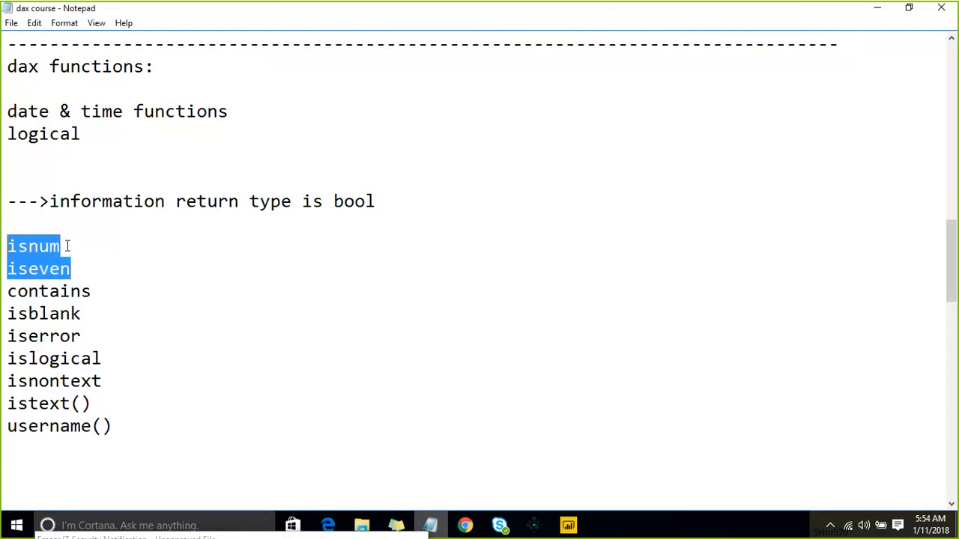
left_click(128, 238)
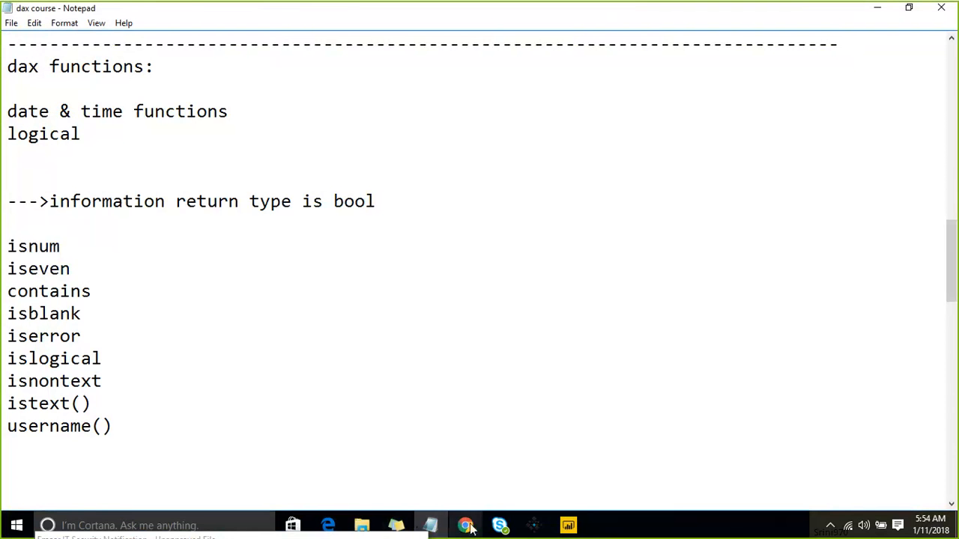
Switch to Power BI Desktop, show the EMP table in Data view and select its deptid column
left_click(568, 525)
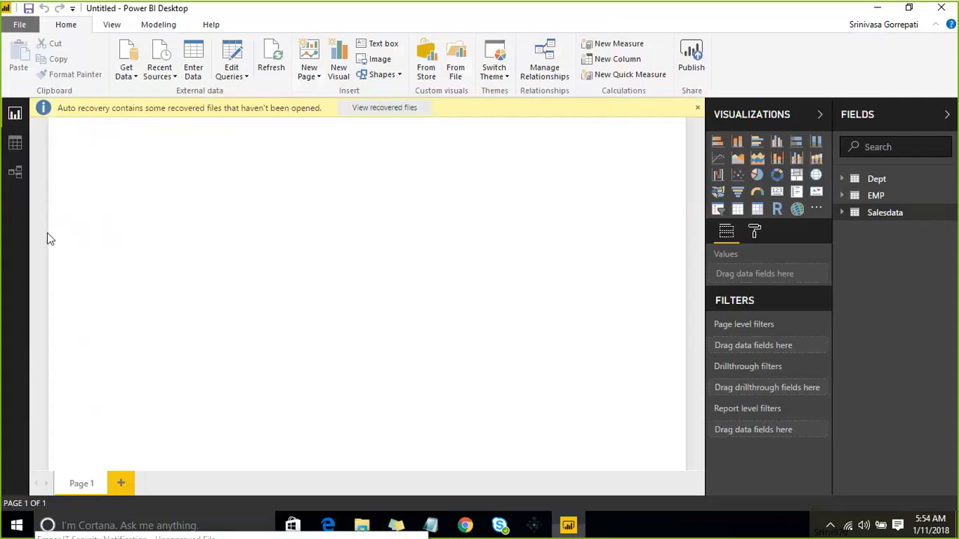
left_click(15, 142)
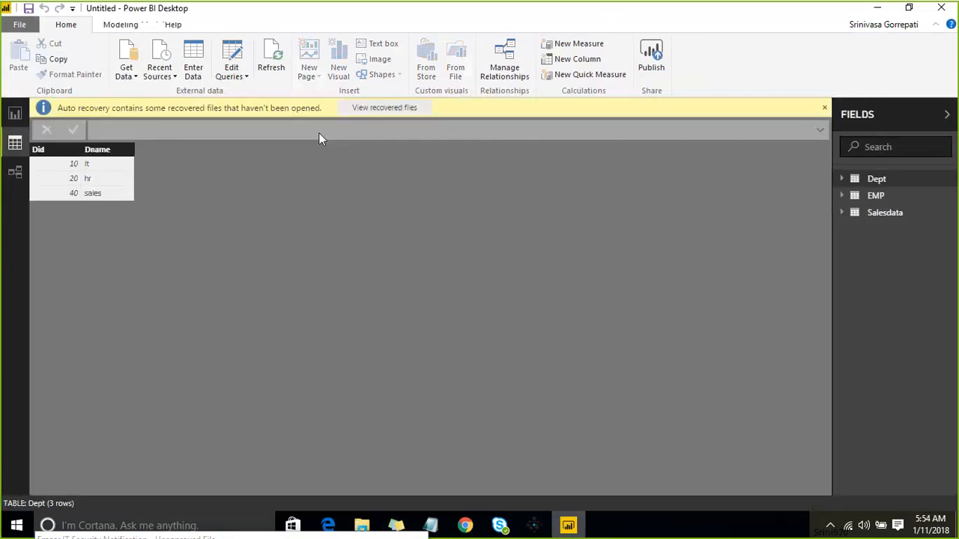
left_click(905, 198)
left_click(162, 151)
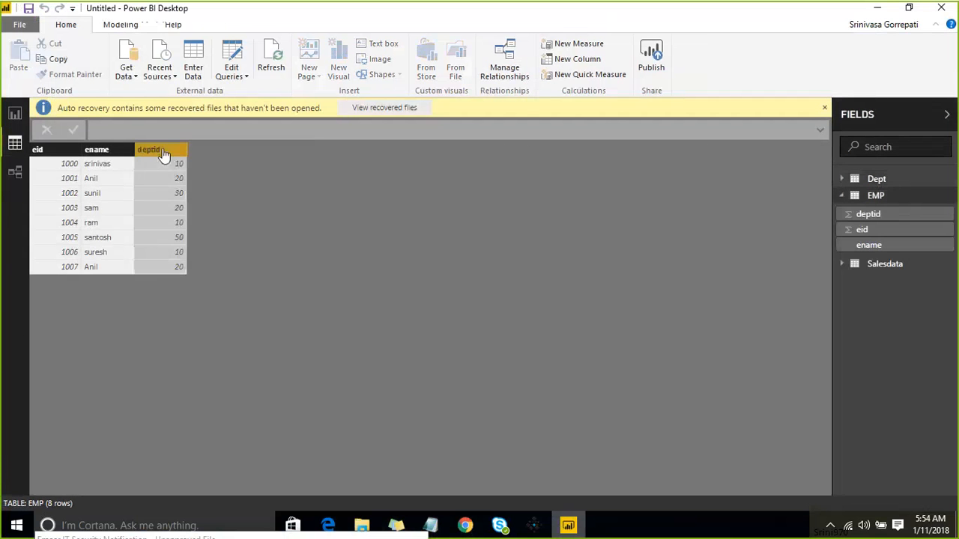
left_click(126, 24)
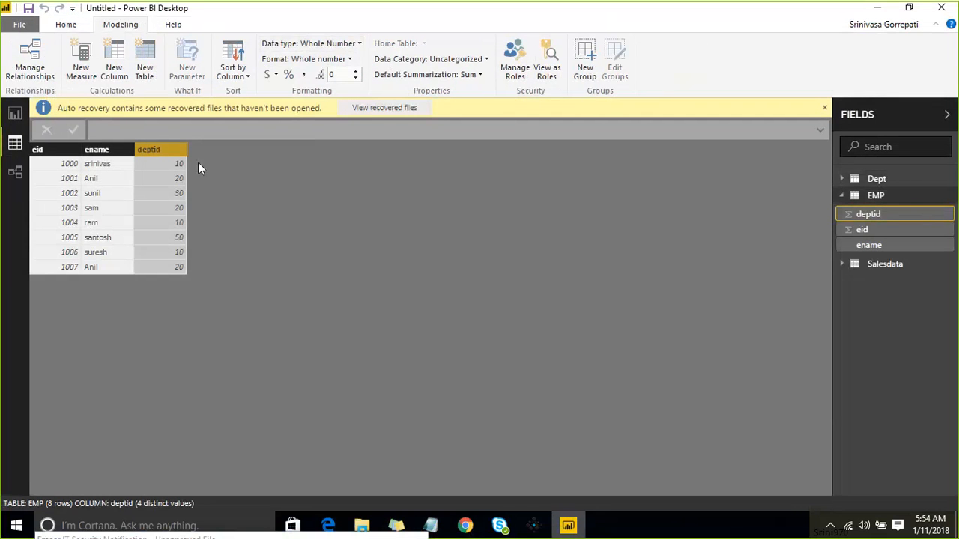
Add a new calculated column to the EMP table and name it Isnum
left_click(946, 200)
left_click(919, 228)
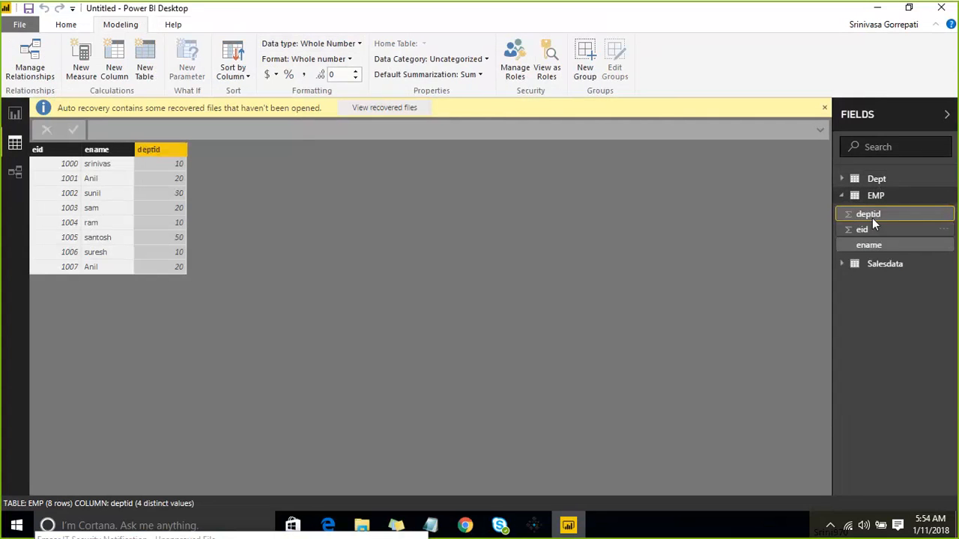
key("Home")
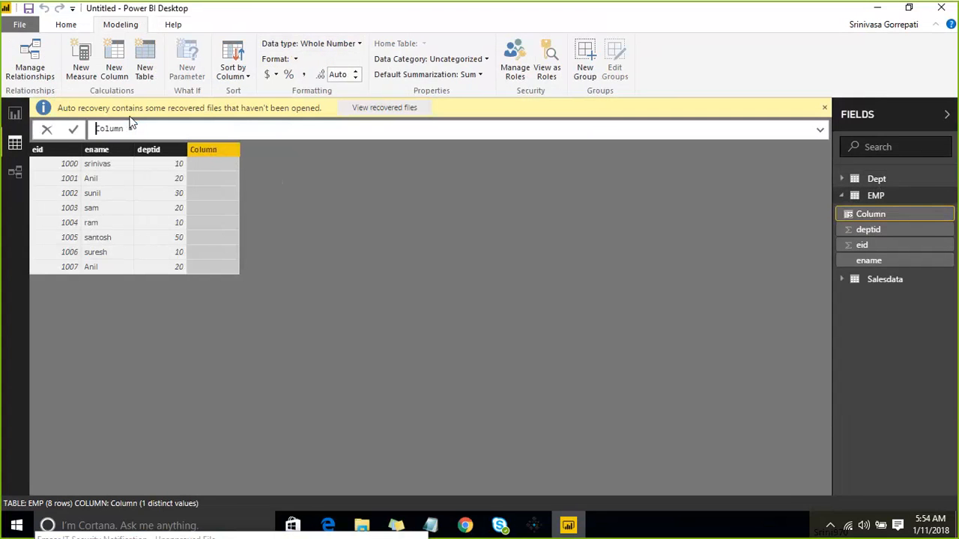
key("shift+Right")
key("shift+Right")
key("shift+Right")
key("shift+Right")
key("shift+Right")
key("shift+Right")
type("Isnum")
key("Right")
key("Right")
Complete the Isnum column's formula as ISNUMBER(EMP[deptid])
type("is")
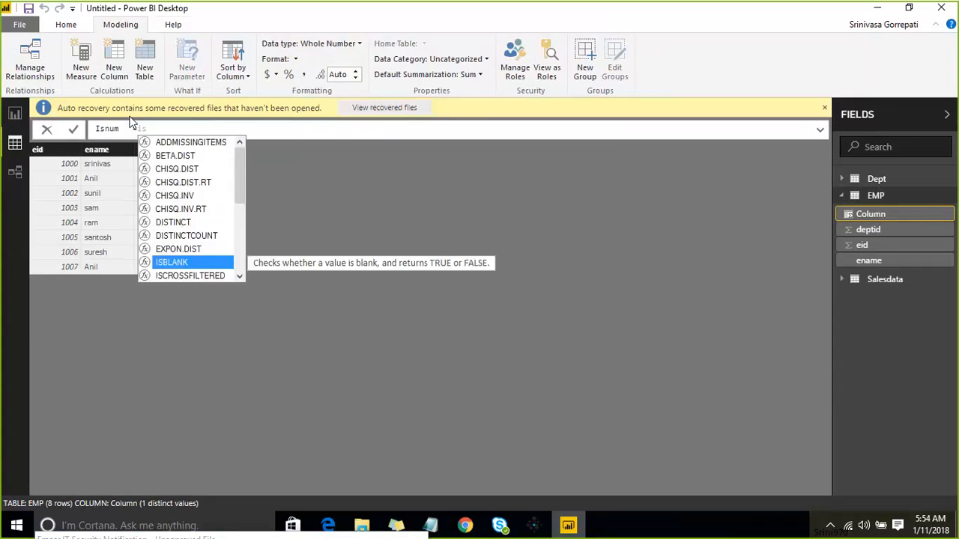
key("Down")
key("Down")
key("Down")
key("Down")
key("Up")
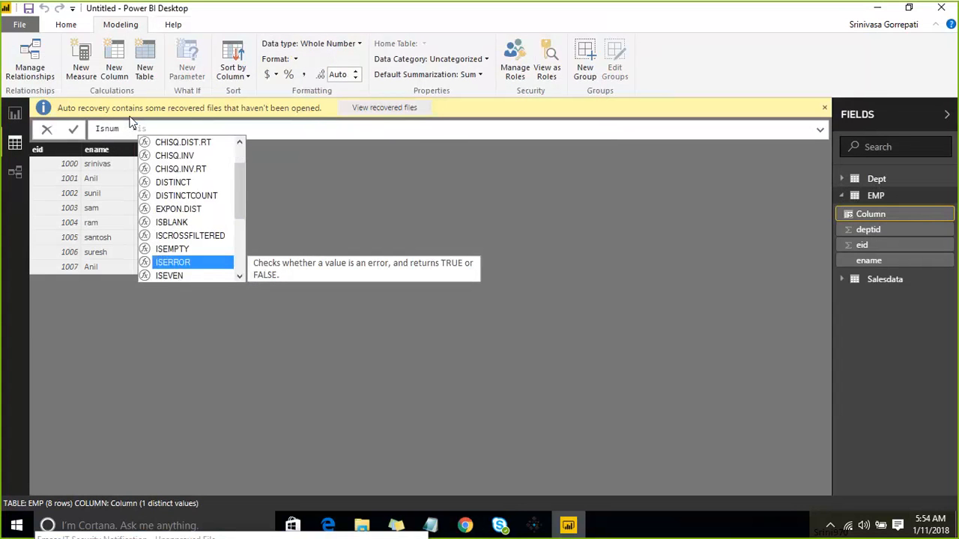
type("num")
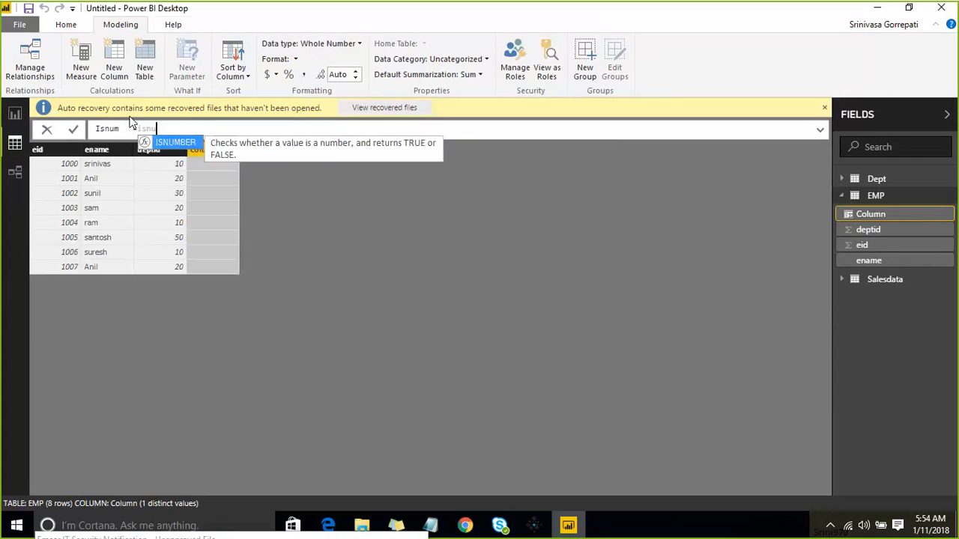
key("Tab")
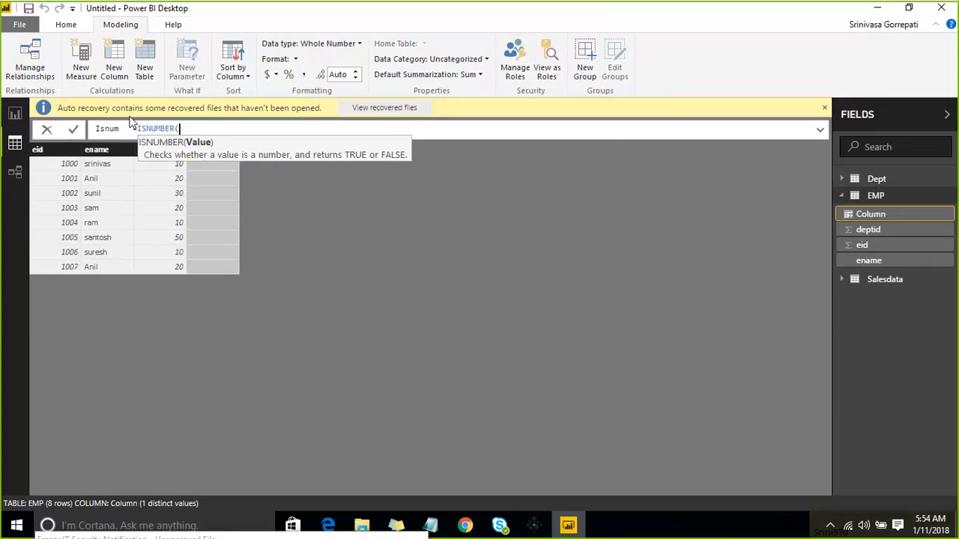
type("dep")
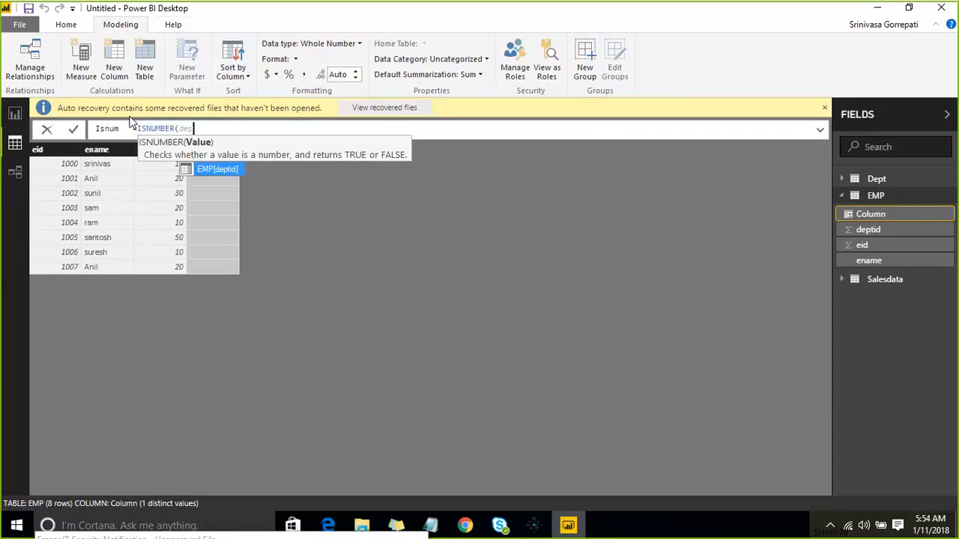
key("Tab")
type(")")
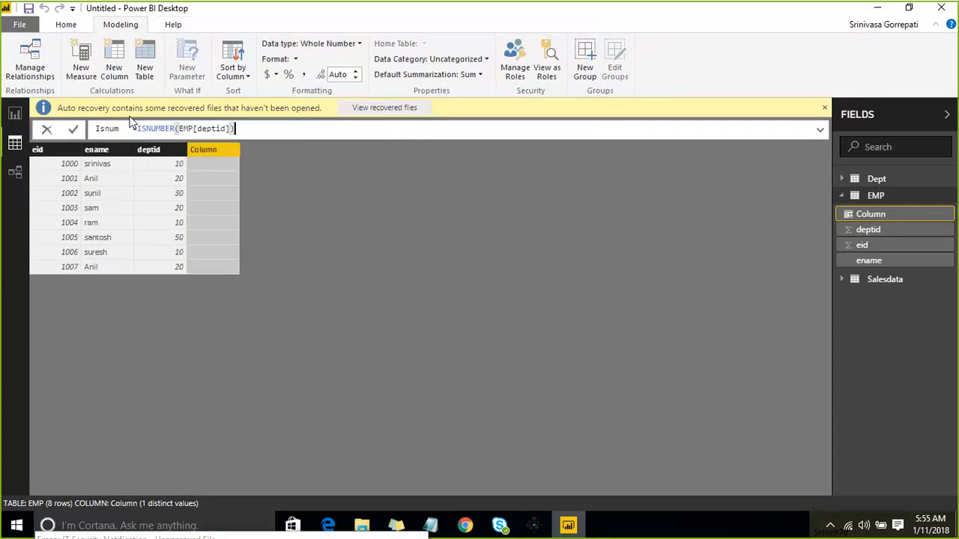
key("Return")
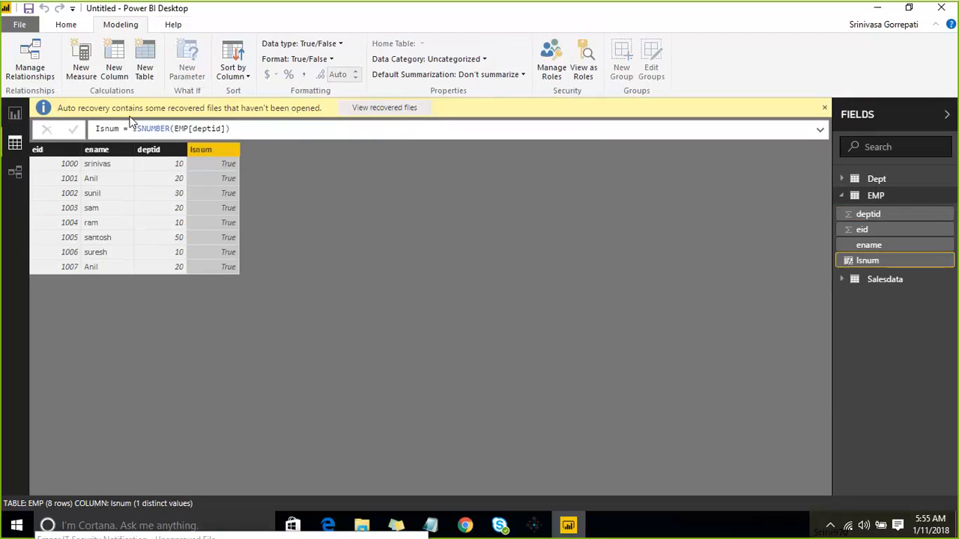
Highlight the whole formula of the Isnum column to review it
left_click(254, 133)
key("ctrl+a")
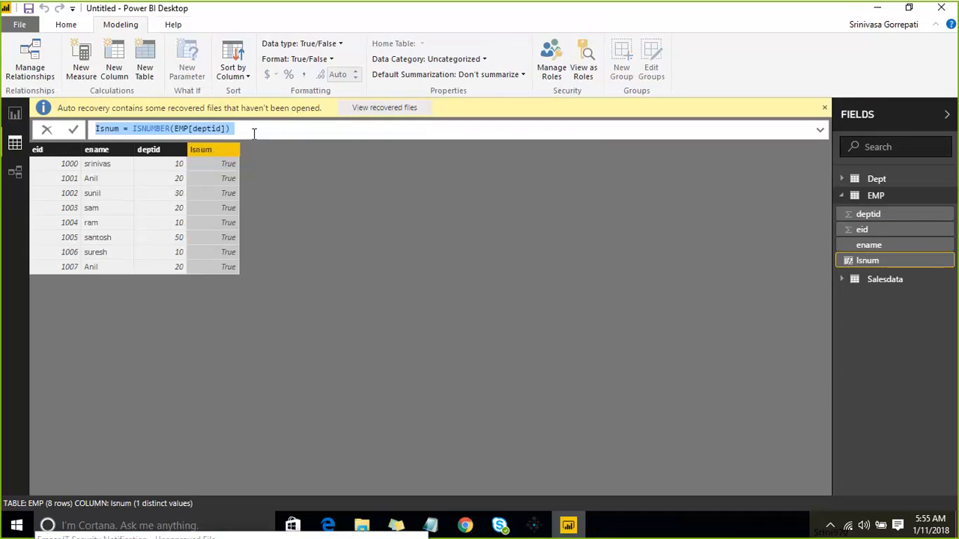
left_click(254, 132)
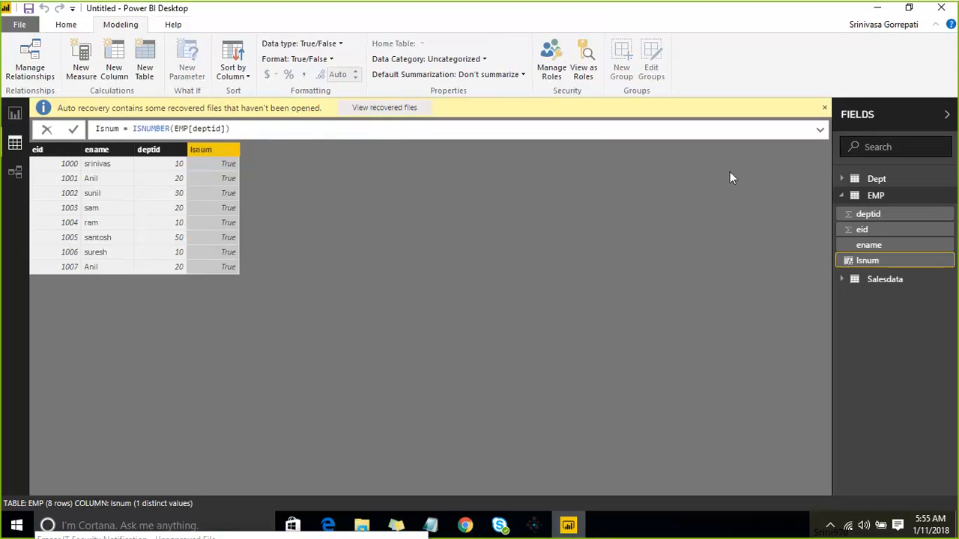
Add a calculated column to the EMP table with the formula iseven = ISEVEN(EMP[deptid])
left_click(953, 202)
left_click(953, 197)
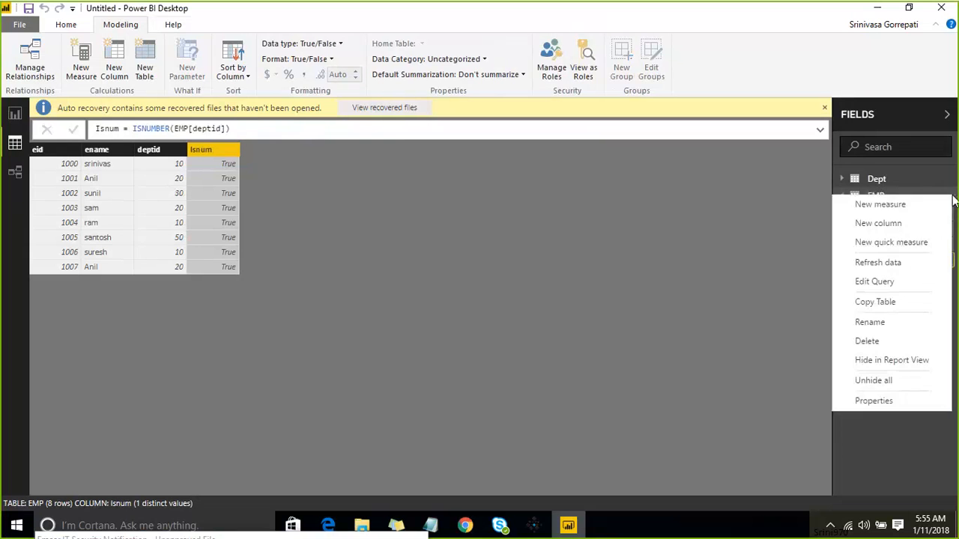
left_click(914, 222)
left_click(295, 129)
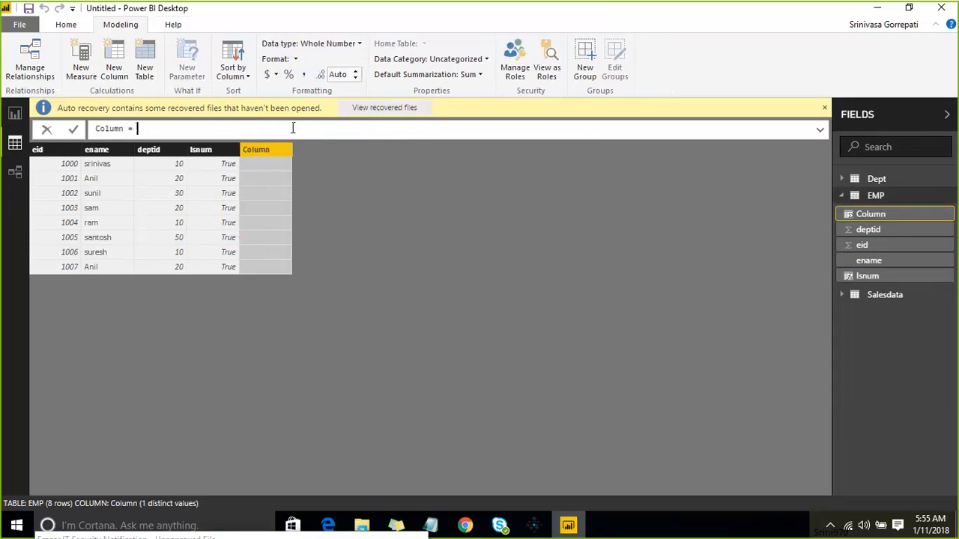
key("Left")
key("Left")
key("Left")
key("ctrl+shift+Left")
type("iseveniseven(")
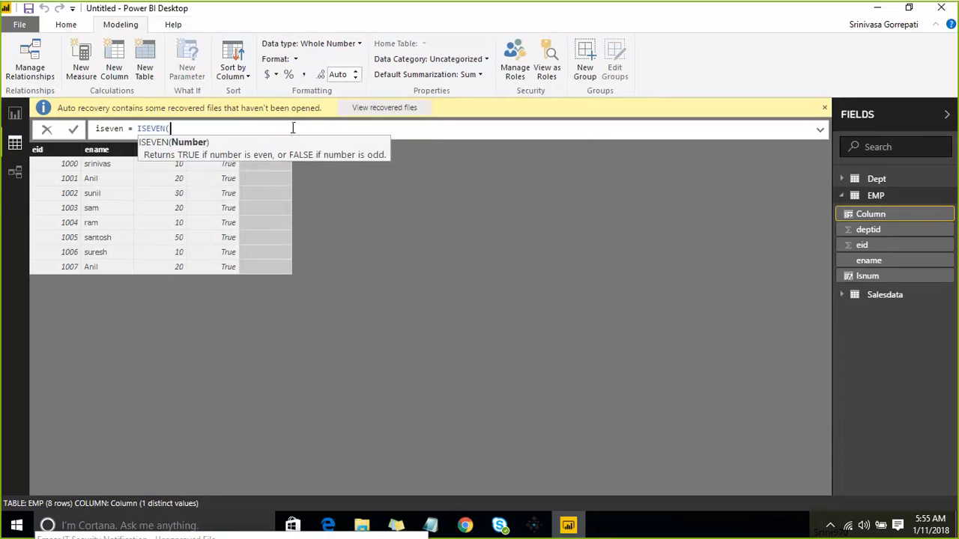
type("EMP[deptid])")
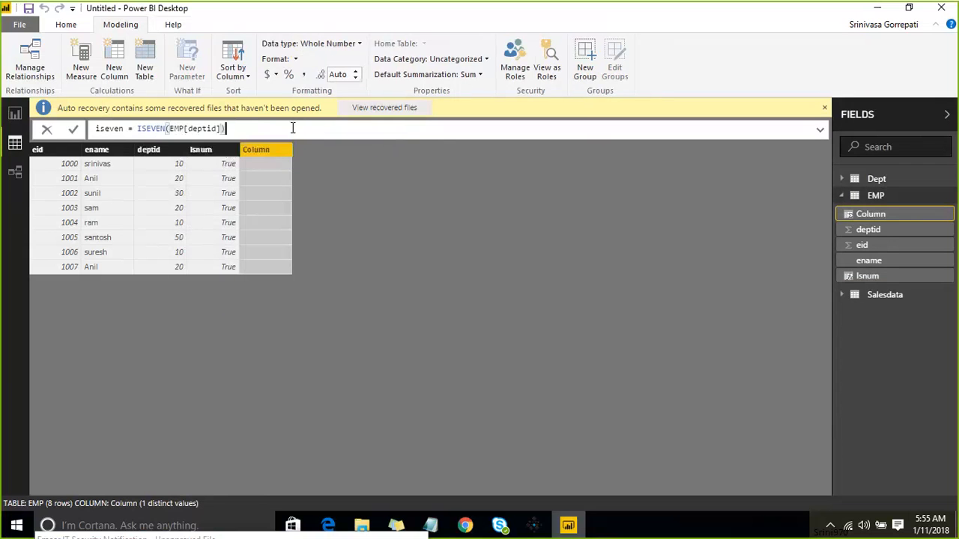
key("Return")
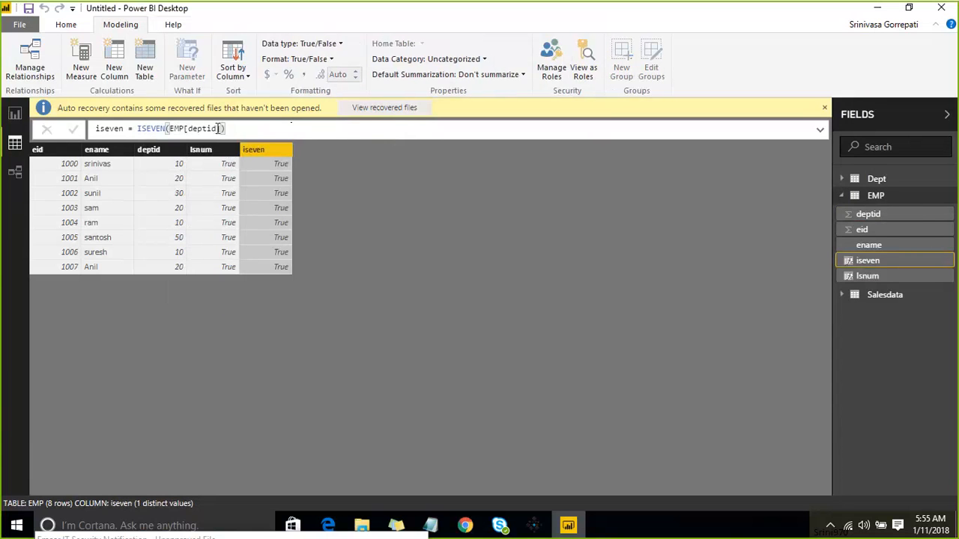
Change the iseven formula to ISEVEN(EMP[eid]) and compare the eid and iseven columns
left_click_drag(216, 129, 191, 122)
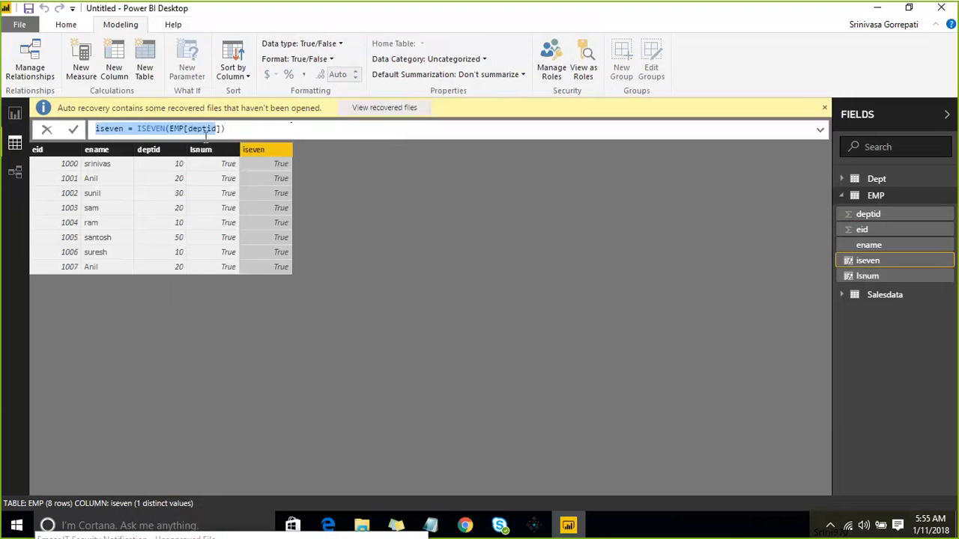
left_click(217, 129)
key("shift+Left")
key("shift+Left")
key("shift+Left")
key("shift+Left")
key("shift+Left")
key("shift+Left")
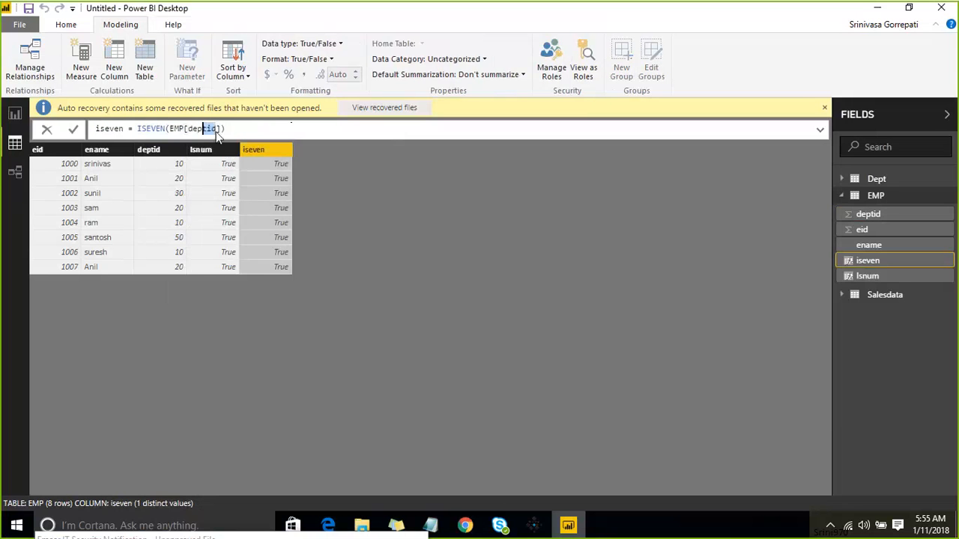
type("eid")
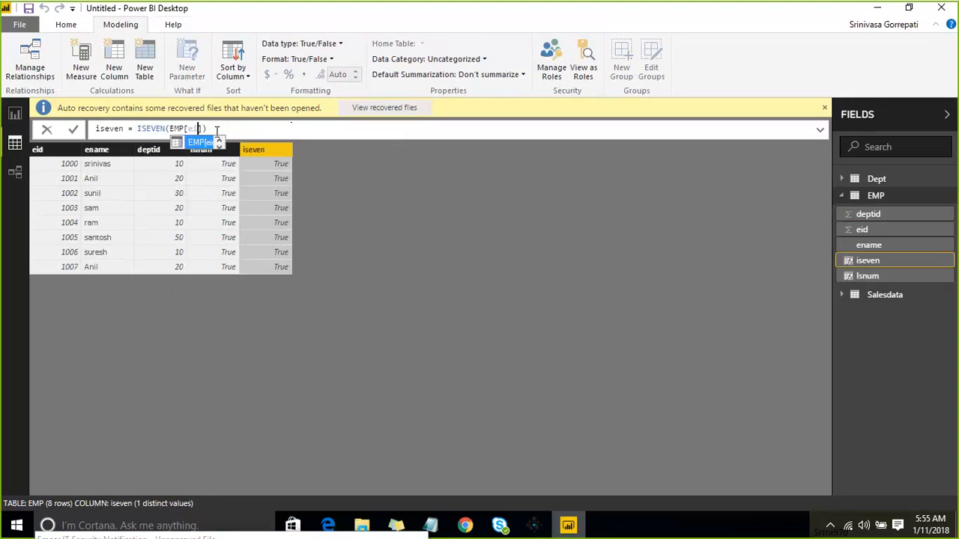
key("Return")
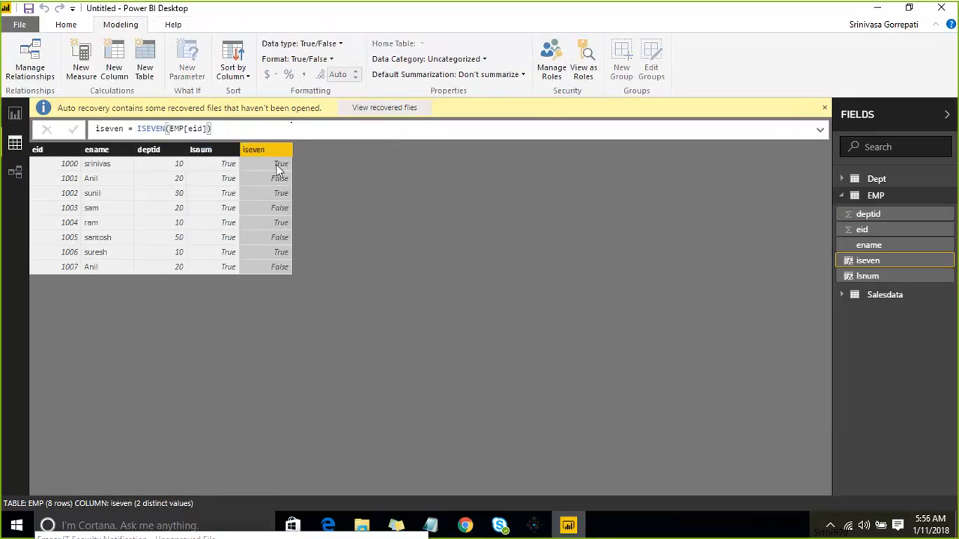
left_click(62, 177)
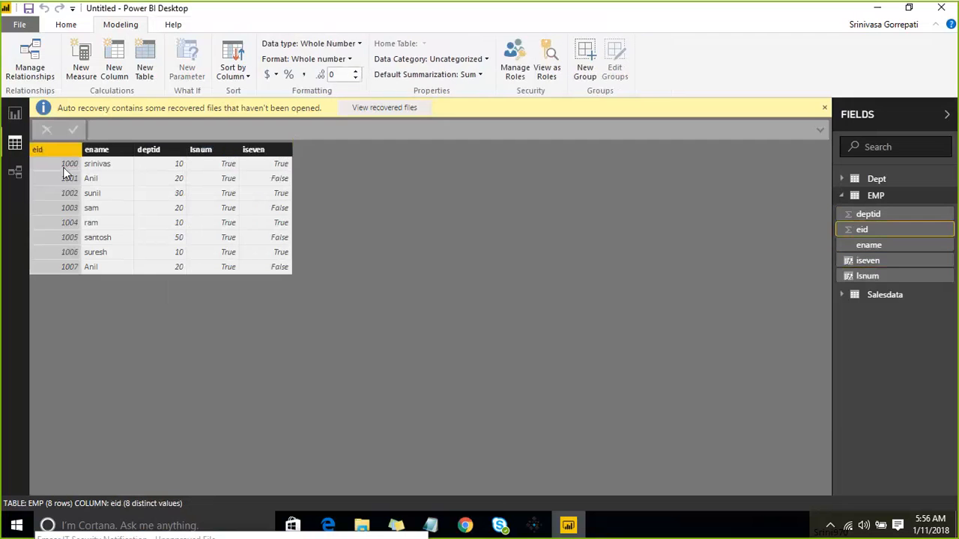
left_click(280, 175)
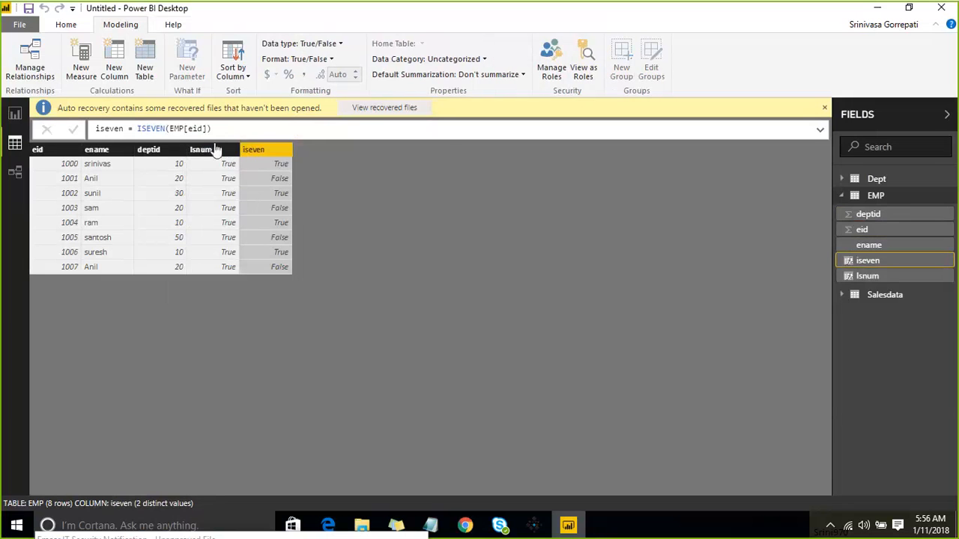
Add another calculated column to the EMP table and name it istext
right_click(948, 197)
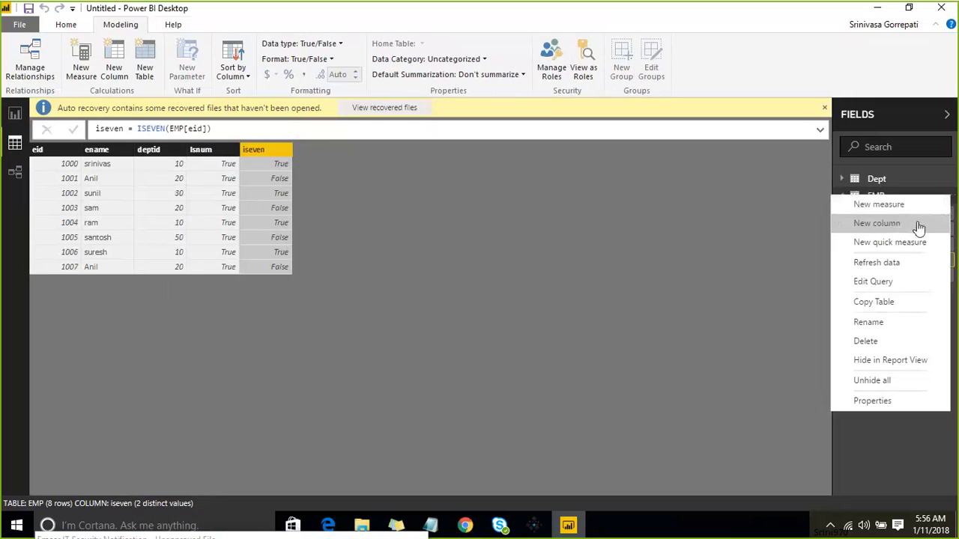
left_click(916, 224)
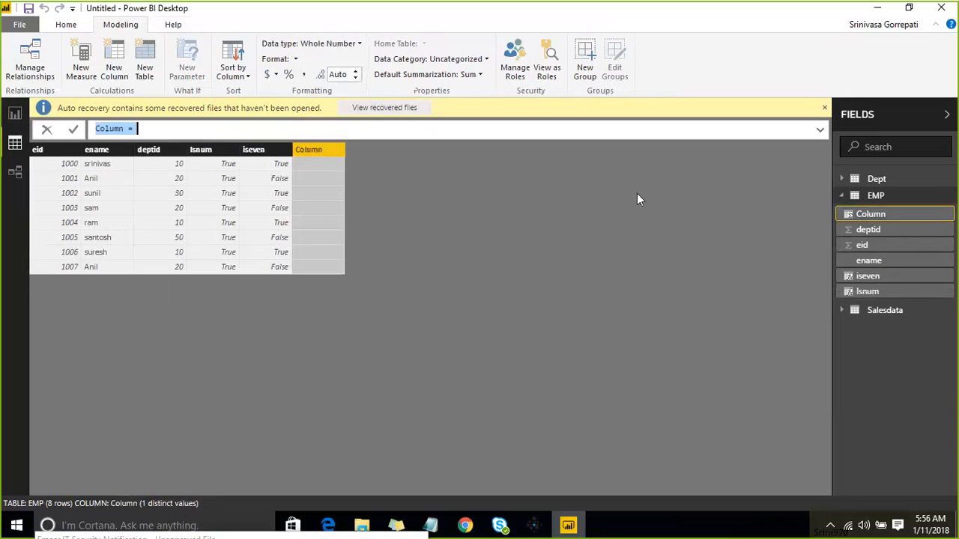
left_click(176, 127)
key("Left")
key("Left")
key("Left")
key("shift+Left")
key("shift+Left")
key("shift+Left")
key("shift+Left")
key("shift+Left")
key("shift+Left")
type("iste")
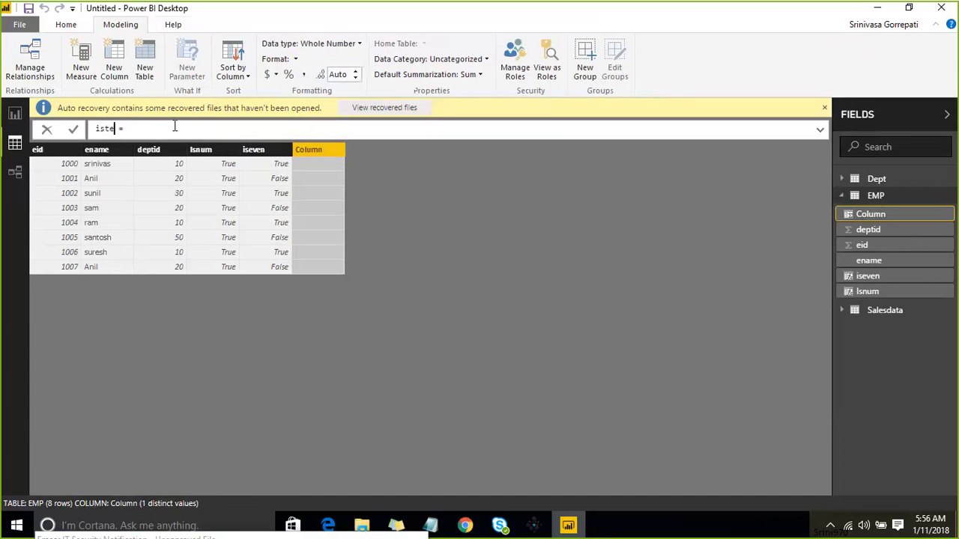
type("xt")
Start the istext column's formula with the ISTEXT function
key("Right")
key("Right")
type("ist")
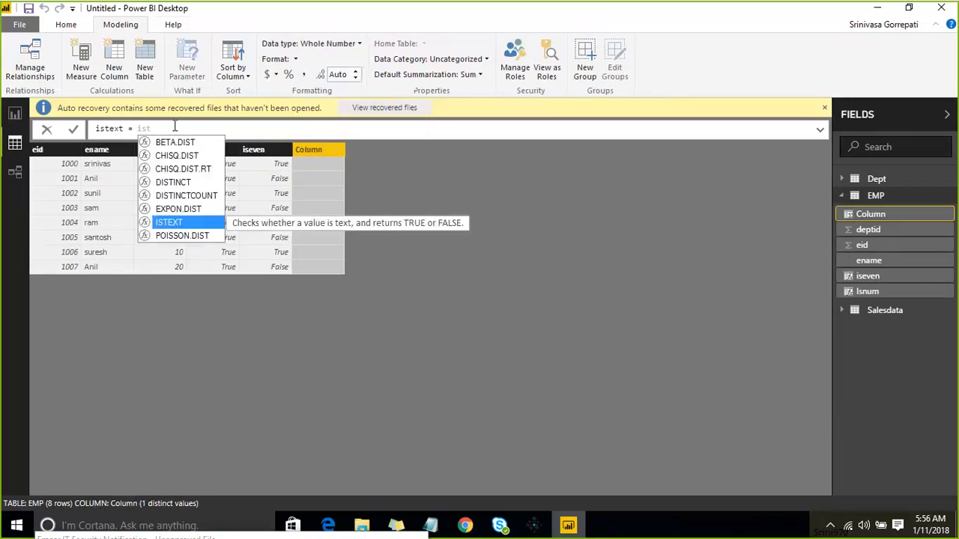
key("Tab")
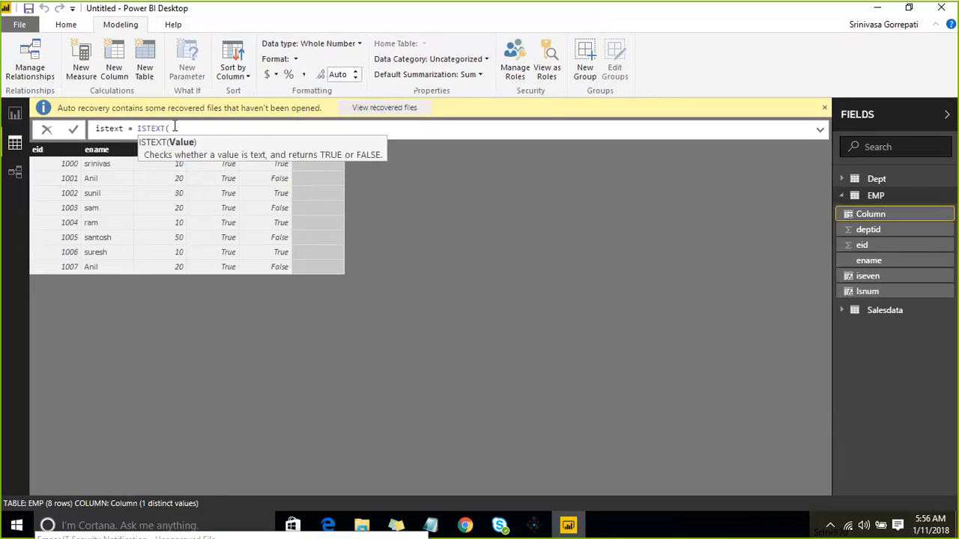
type("en")
key("Tab")
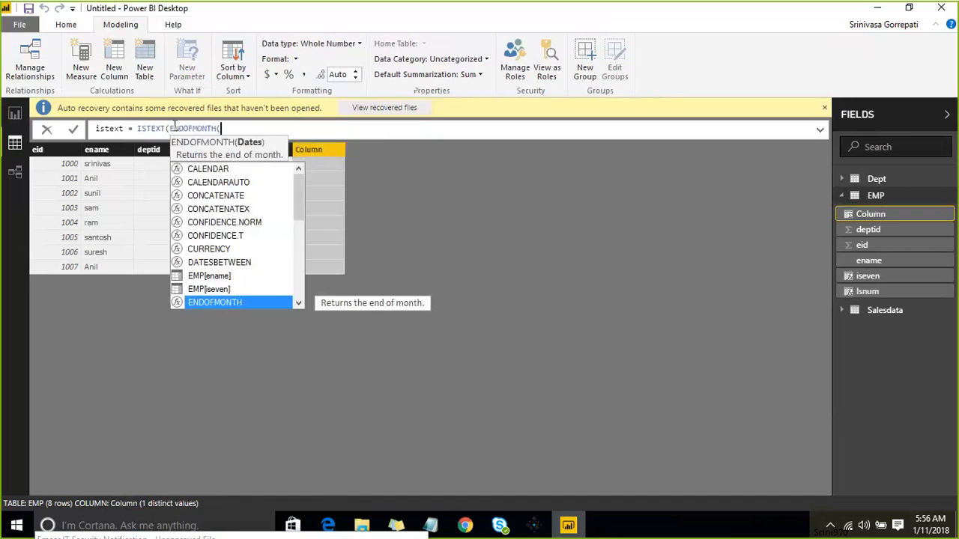
key("BackSpace")
key("BackSpace")
key("BackSpace")
key("BackSpace")
key("BackSpace")
key("BackSpace")
key("BackSpace")
key("BackSpace")
key("BackSpace")
key("BackSpace")
key("BackSpace")
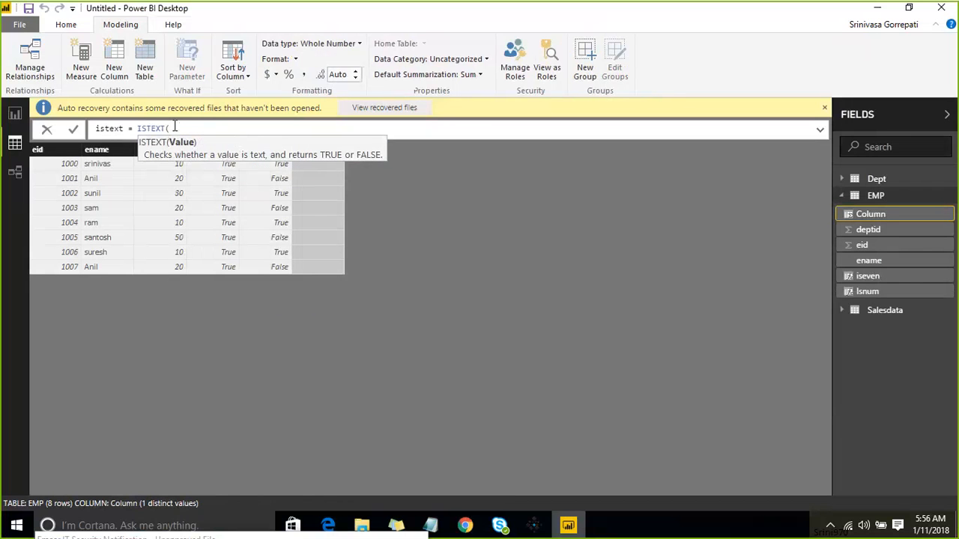
Complete the istext formula with EMP[ename] as the argument of ISTEXT and commit it
type("en")
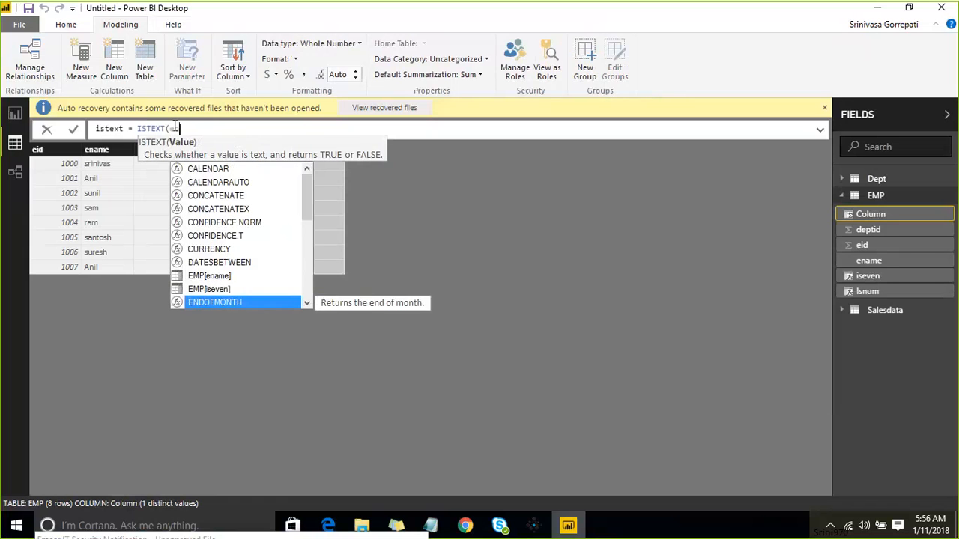
key("Up")
key("Up")
key("Tab")
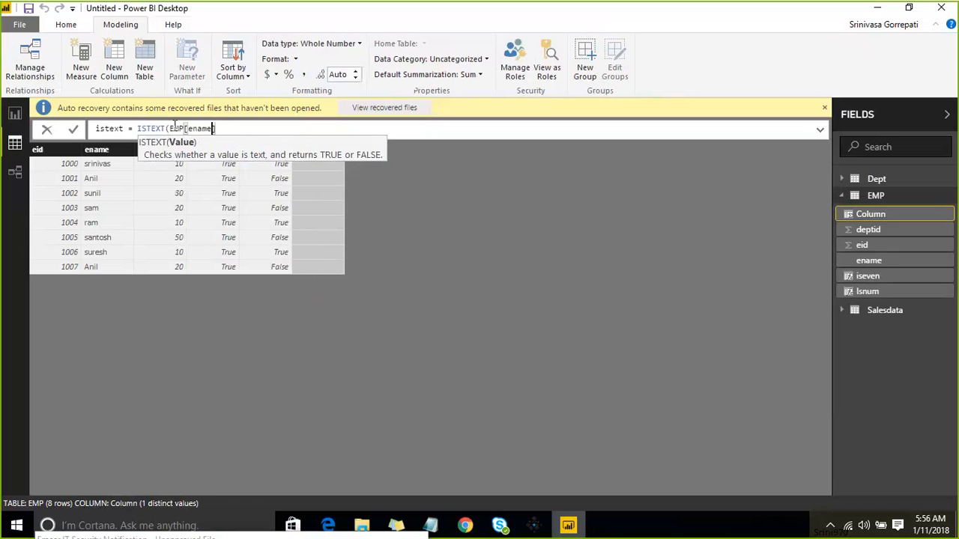
type(")")
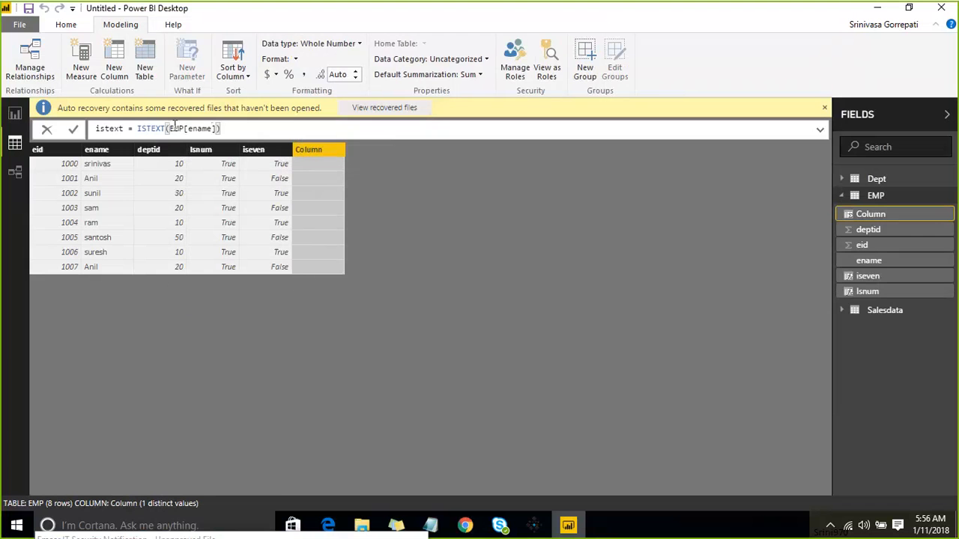
key("Return")
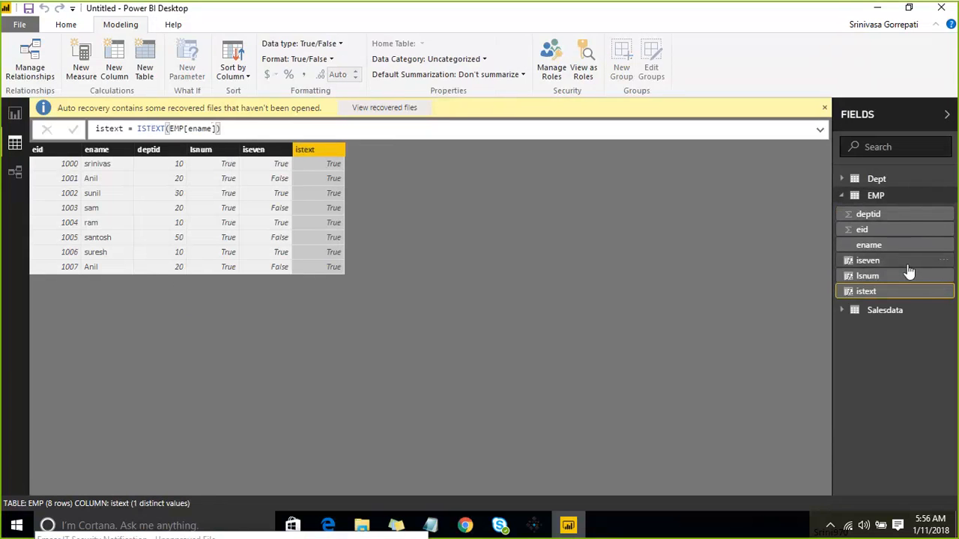
Add a calculated column to the EMP table with the formula ISBLANK(EMP[ename]), keeping the default column name
left_click(950, 201)
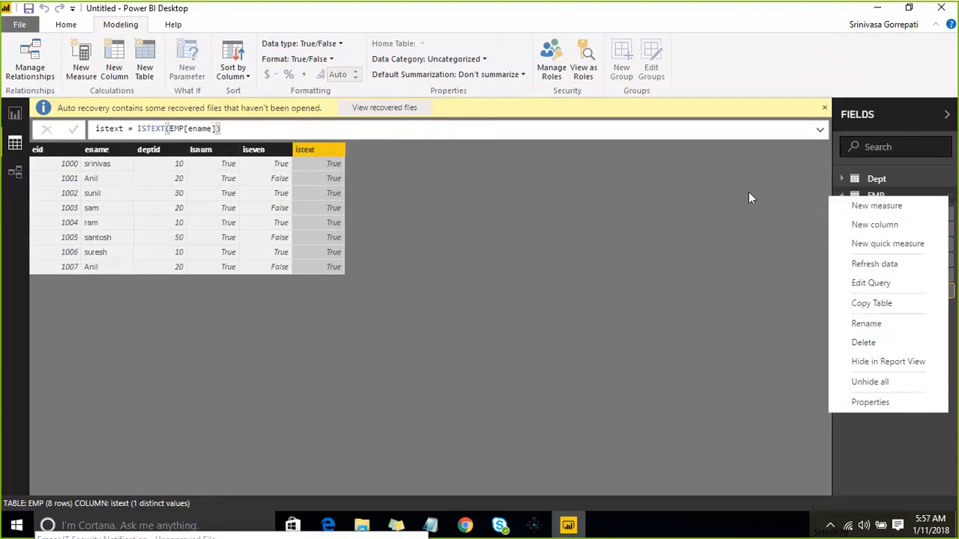
left_click(874, 225)
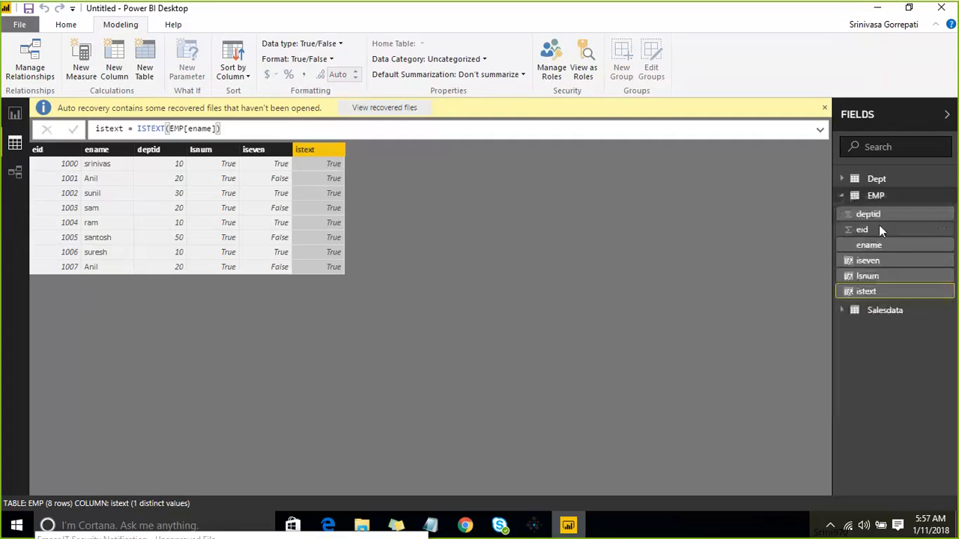
left_click(237, 129)
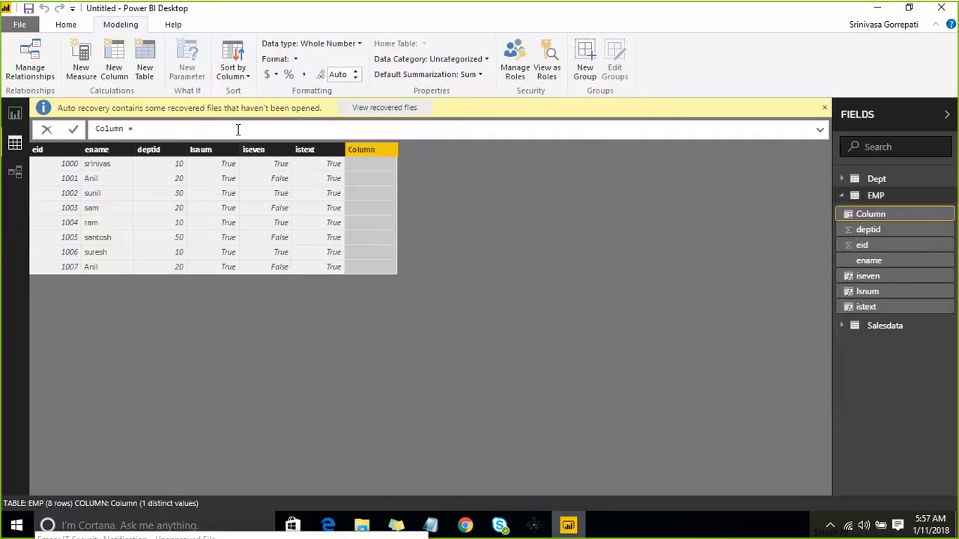
type("is")
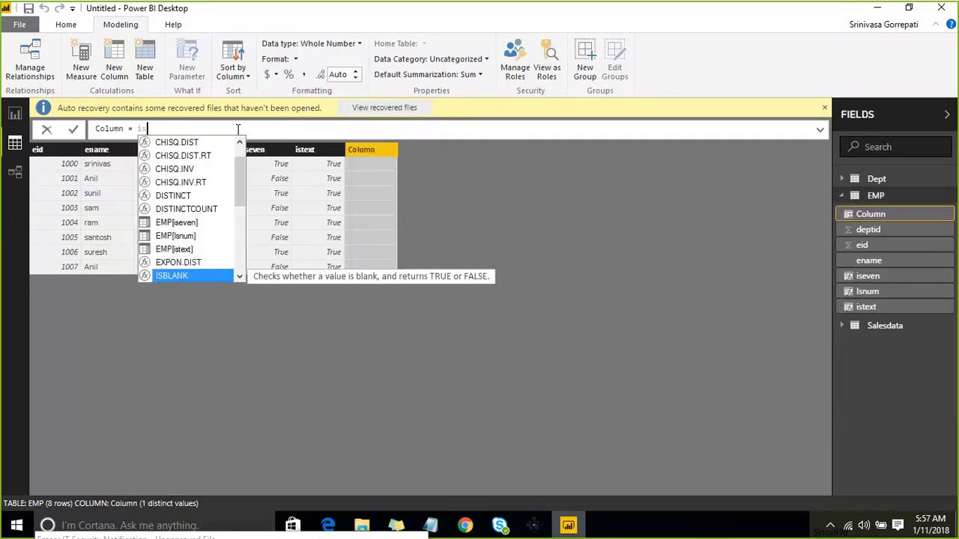
key("Tab")
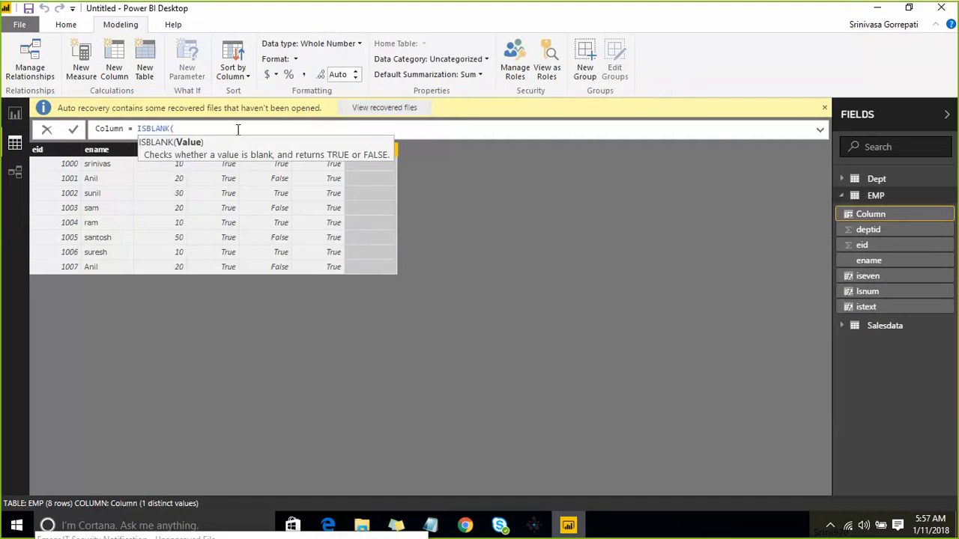
type("ena")
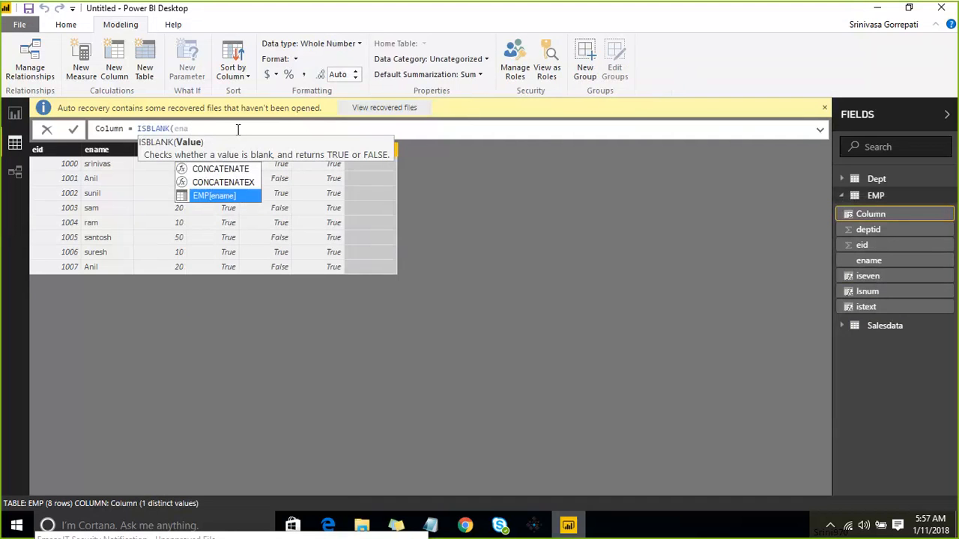
key("Tab")
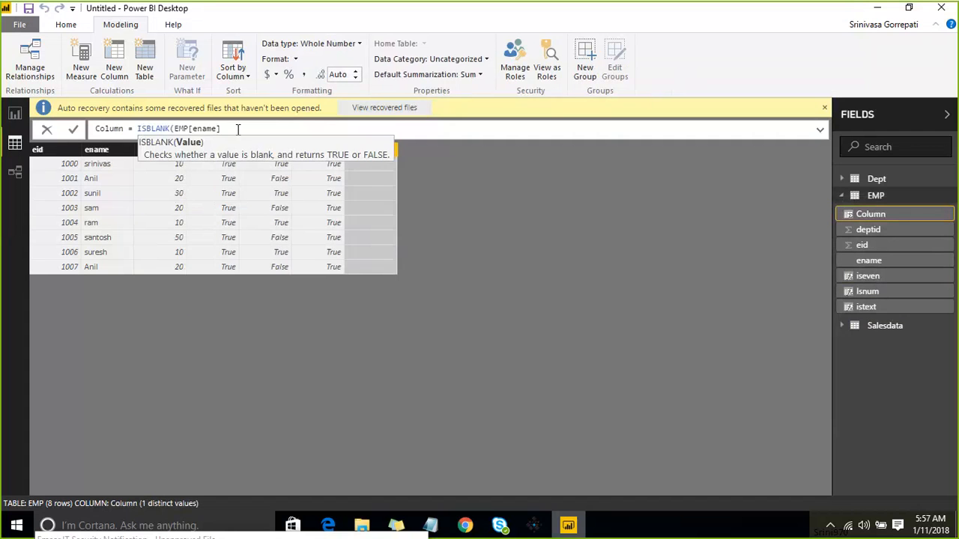
type(")")
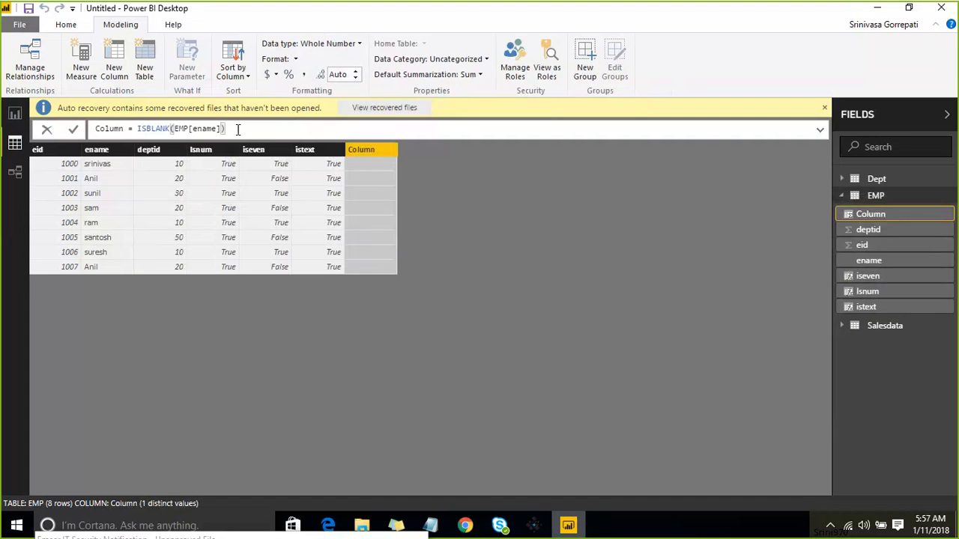
key("Return")
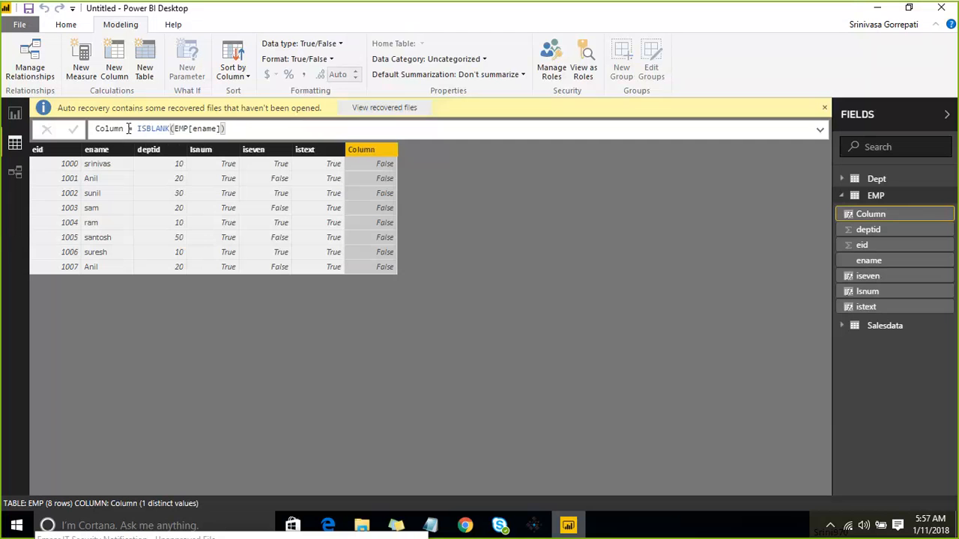
Rename the ISBLANK calculated column as isblank in its formula
left_click_drag(123, 129, 35, 145)
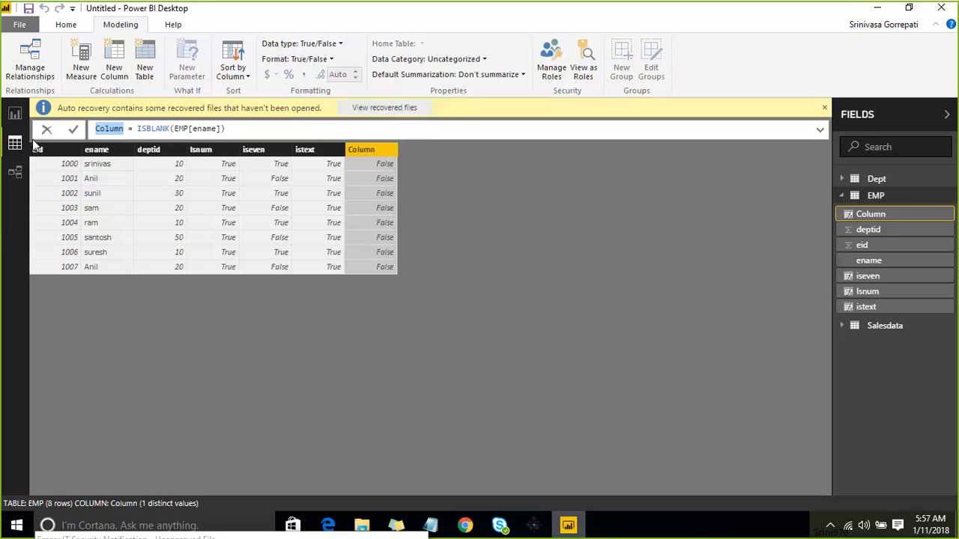
type("isblank")
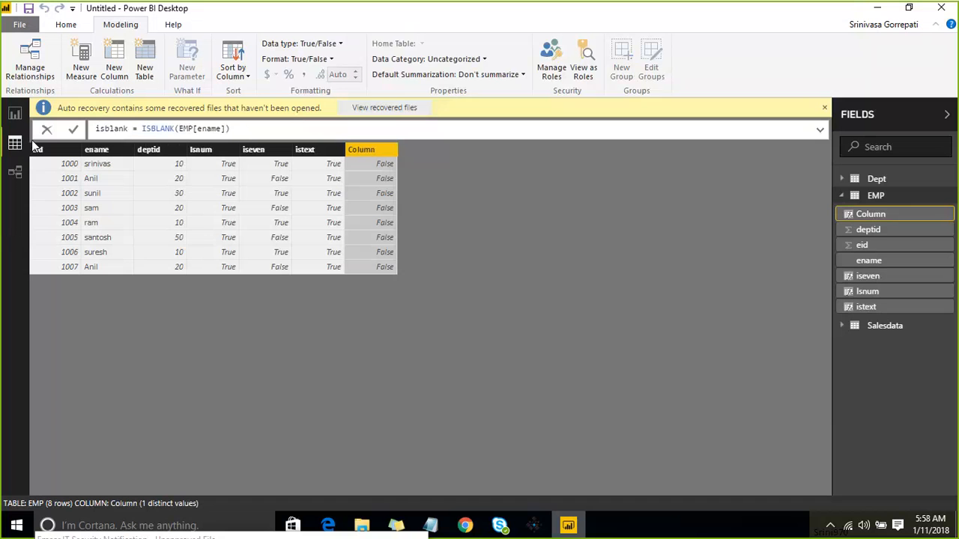
key("Return")
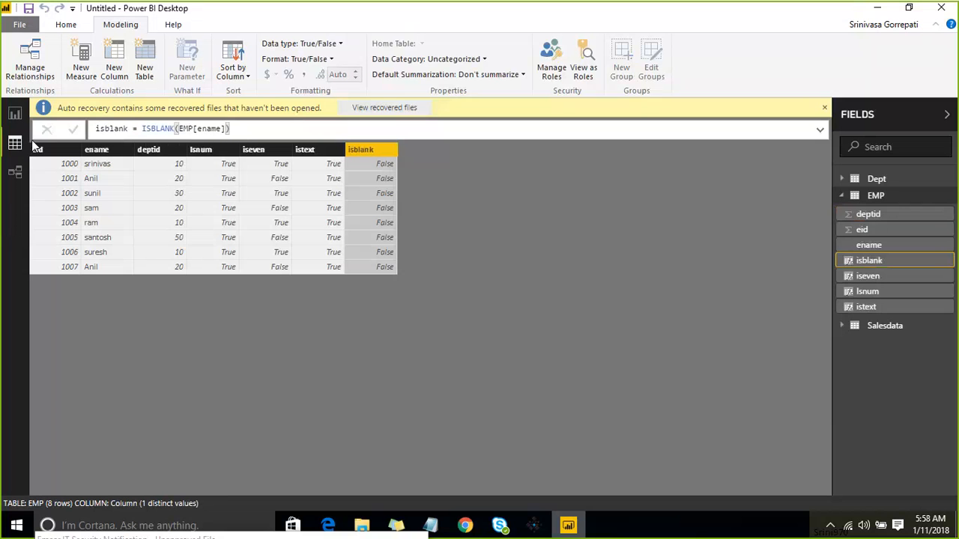
Add a calculated column to the EMP table with the formula ISLOGICAL(EMP[isblank]), keeping the default column name
left_click(950, 202)
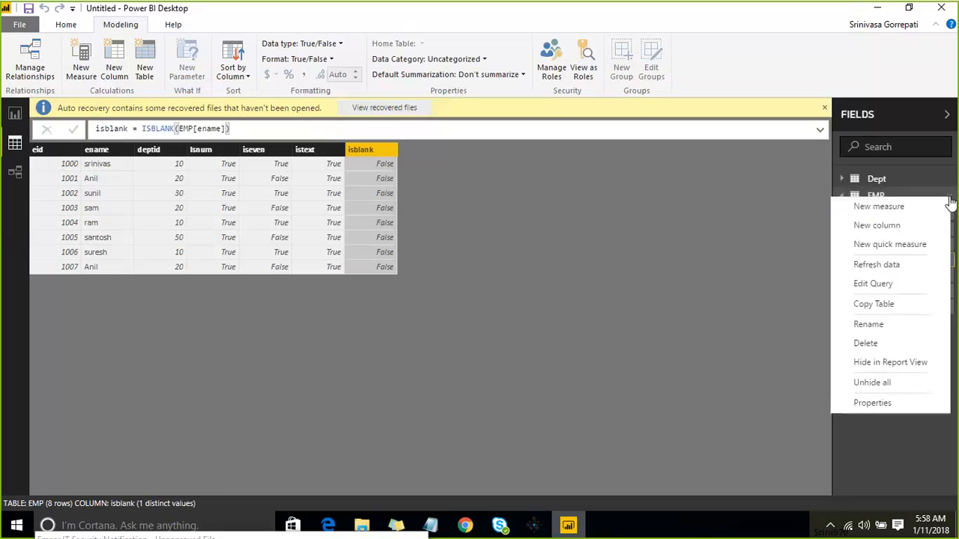
left_click(497, 140)
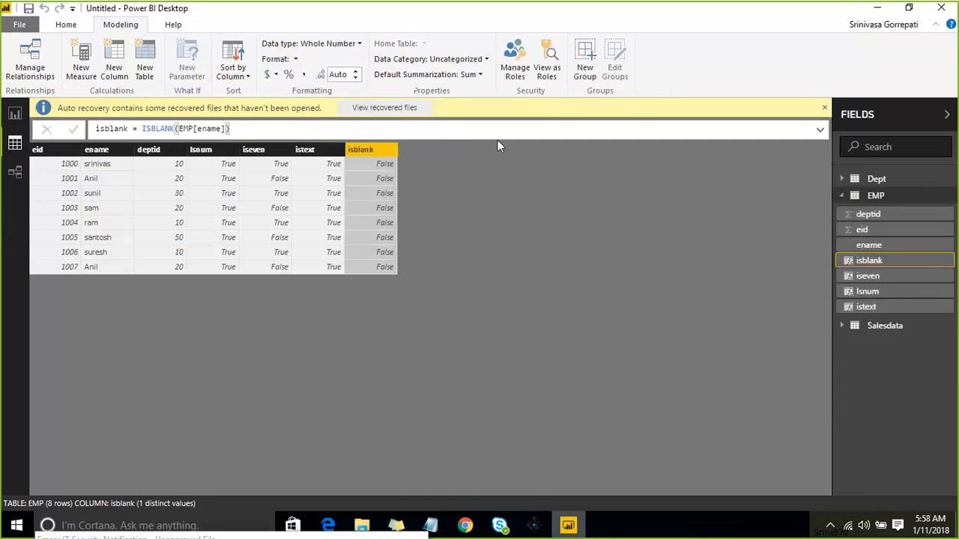
type("ISLOGICAL(")
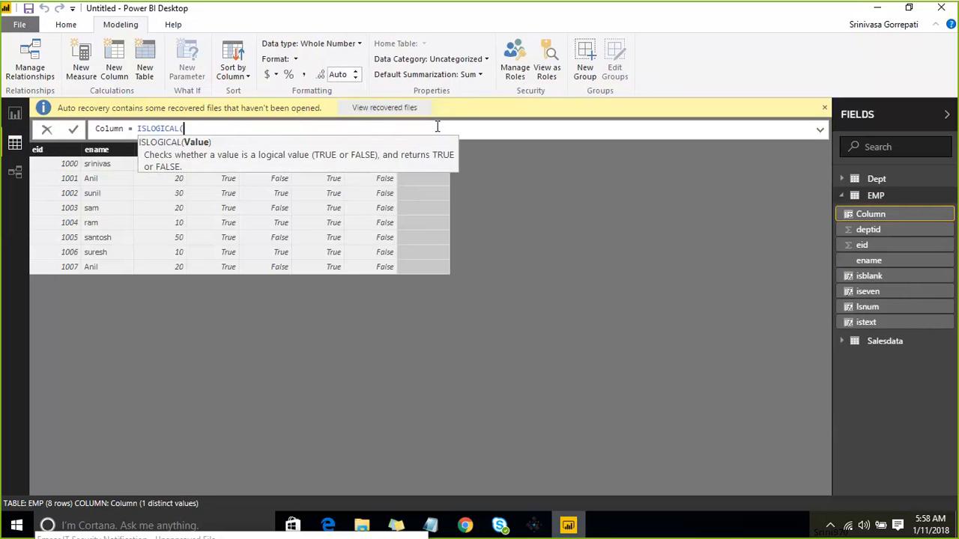
type("is")
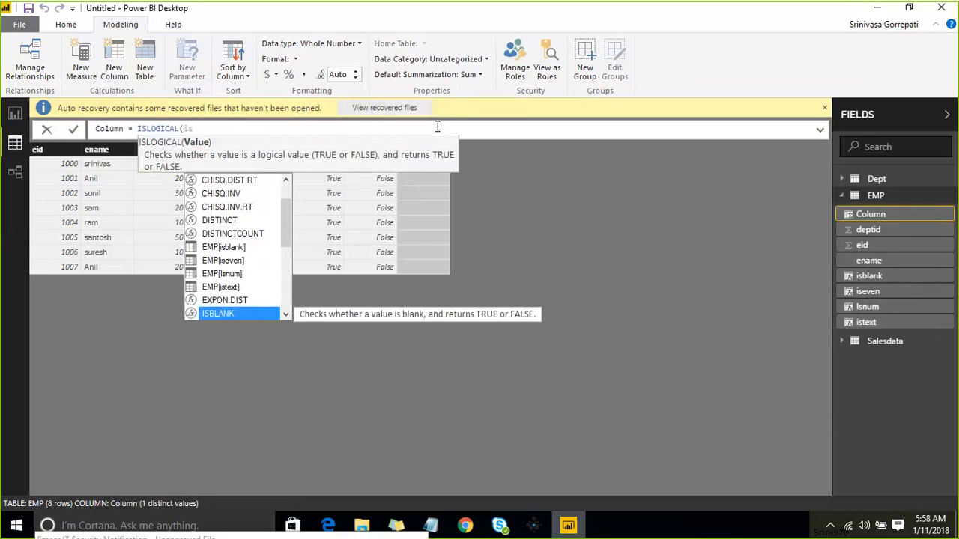
key("Up")
key("Up")
key("Up")
key("Up")
key("Up")
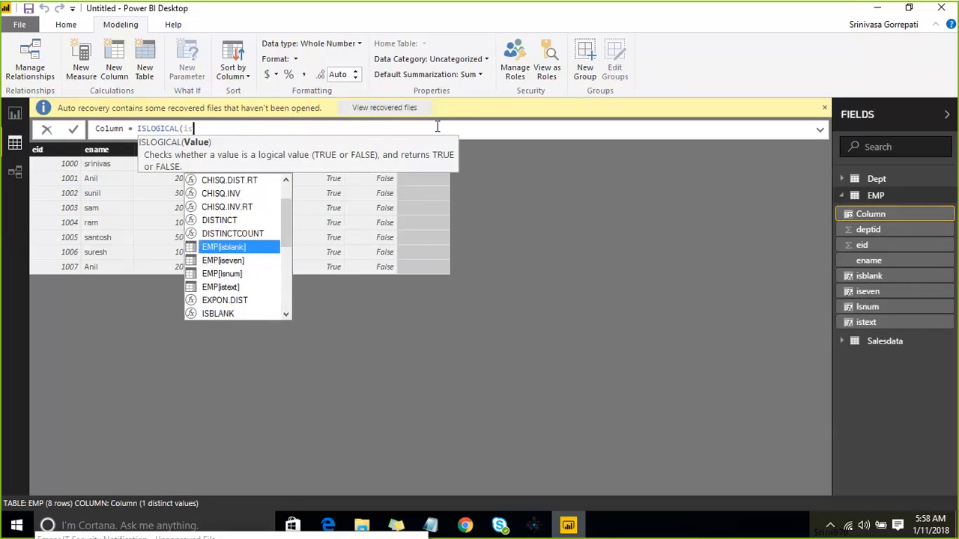
key("Tab")
type(")")
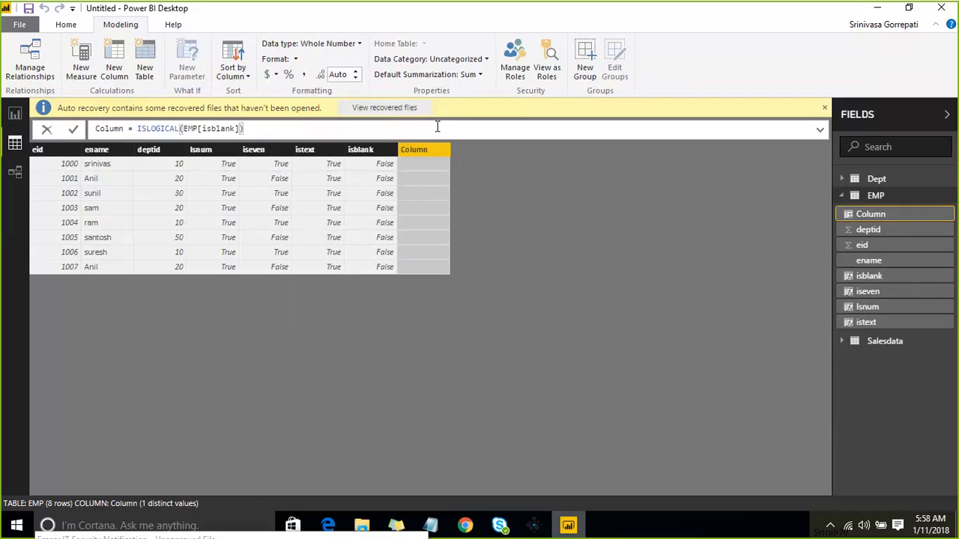
key("Return")
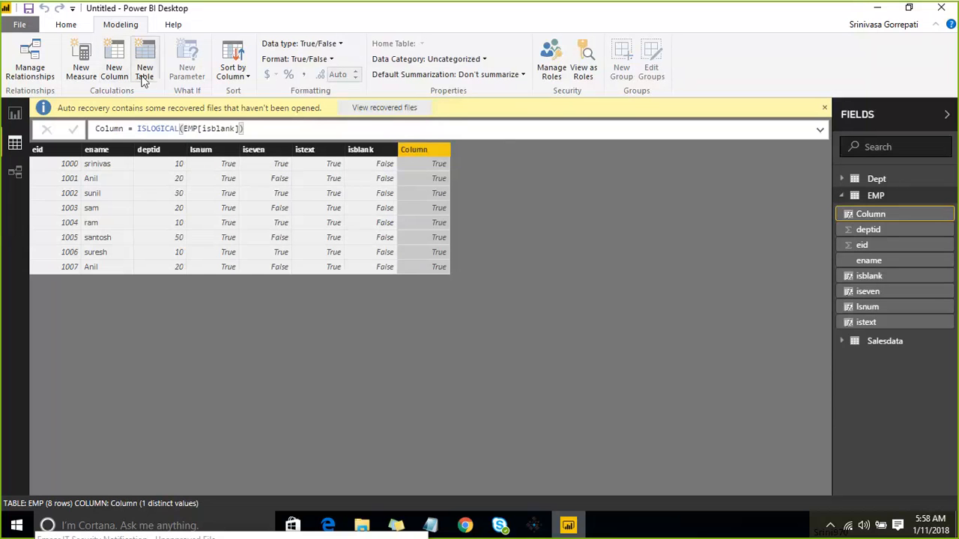
Start a new manually entered table and name its two columns A and B
left_click(114, 68)
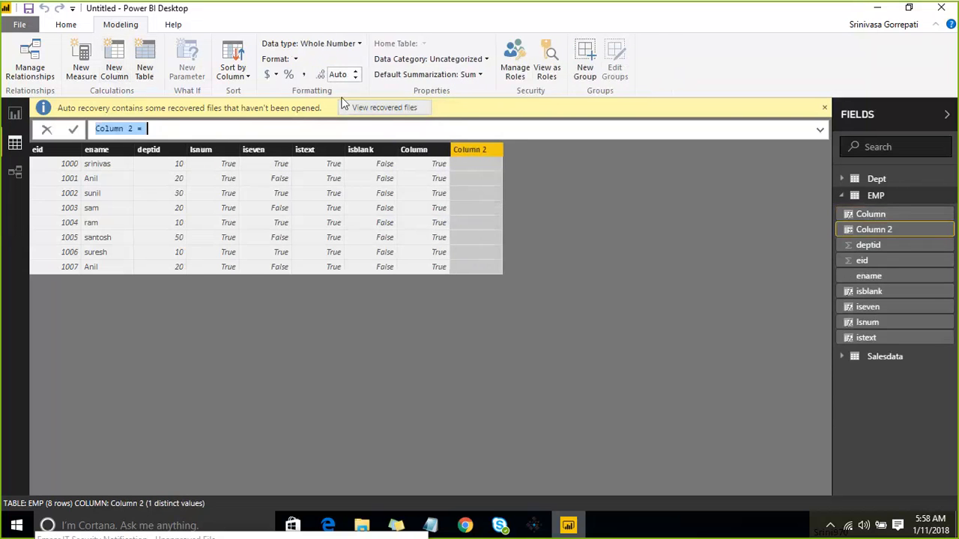
left_click(63, 23)
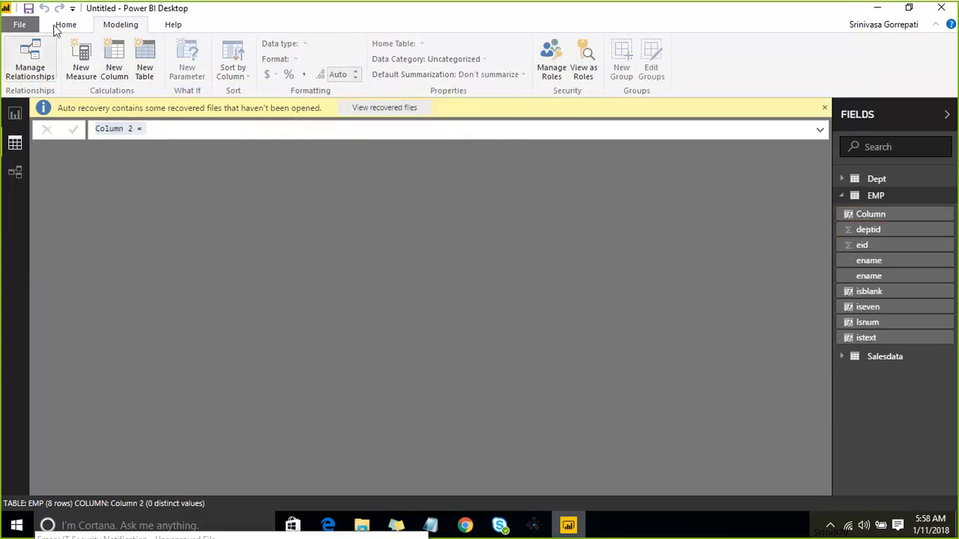
left_click(192, 67)
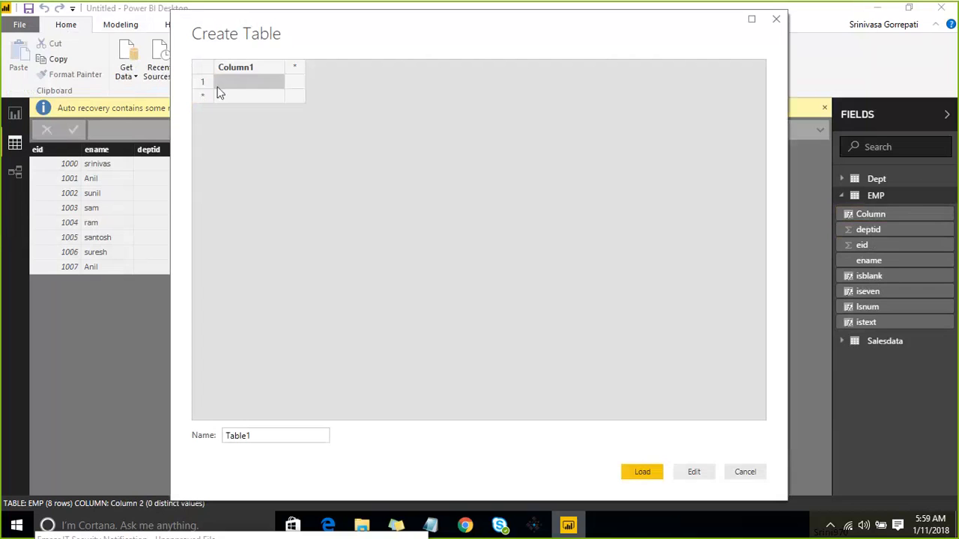
double_click(235, 68)
type("A")
key("Tab")
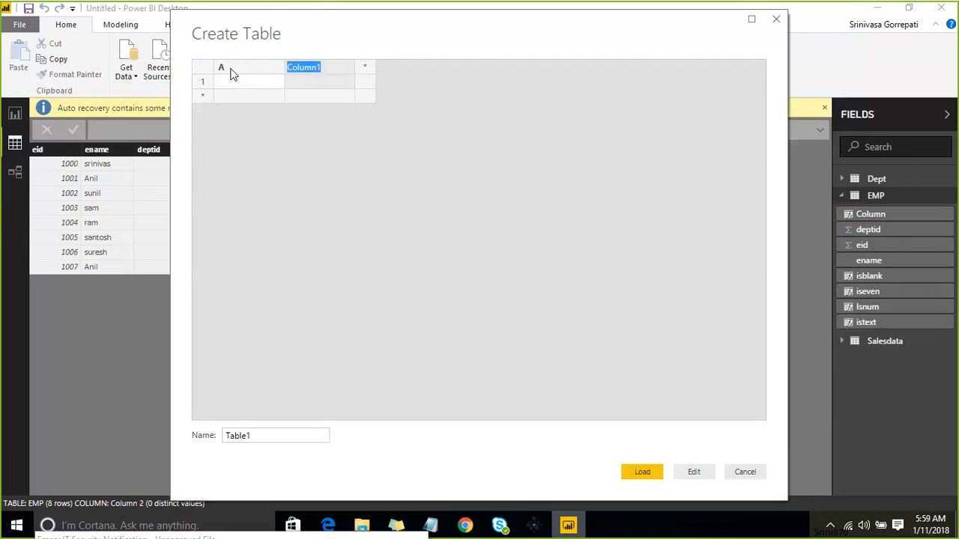
type("B")
left_click(232, 86)
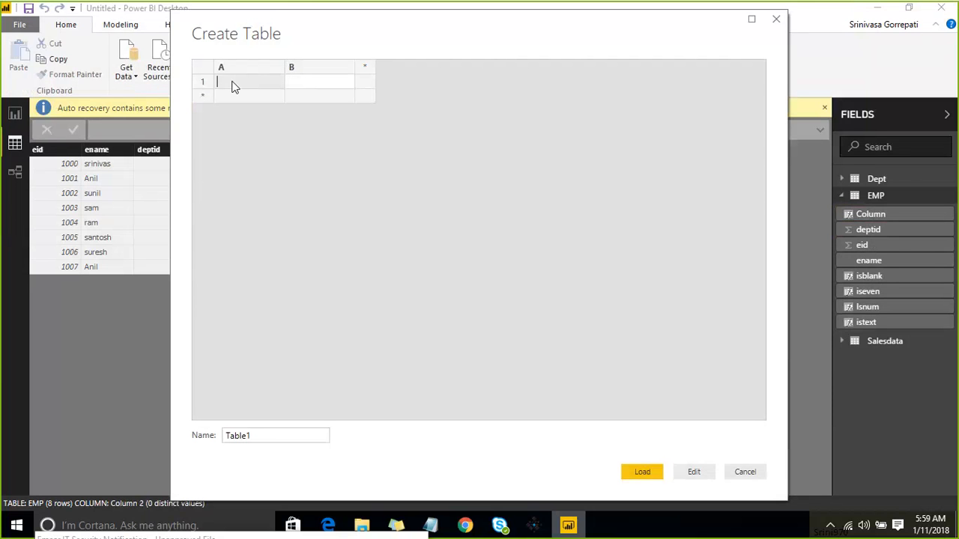
Fill the new table with two rows: 100 and 5, then 200 and 0, under columns A and B
type("100")
key("Tab")
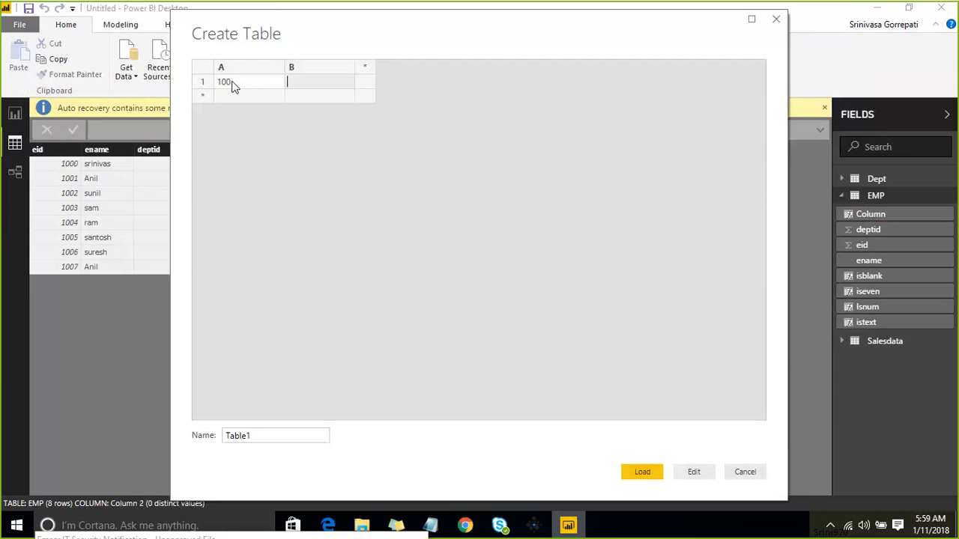
type("5")
left_click(227, 96)
type("2")
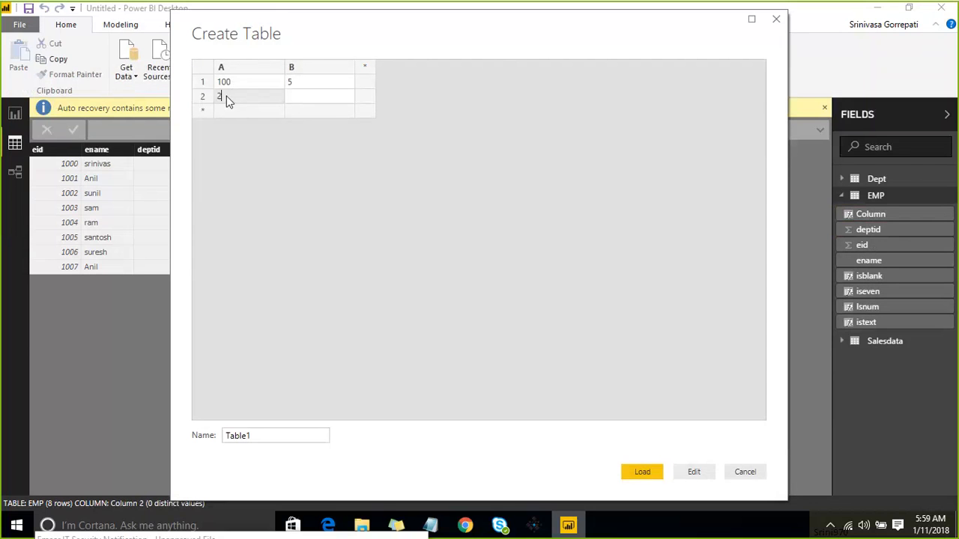
type("00")
key("Tab")
type("0")
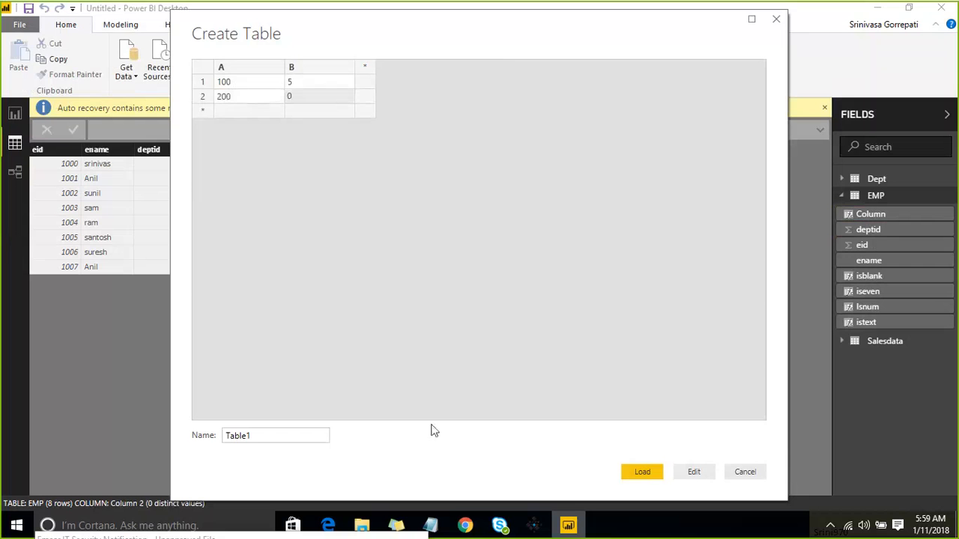
Load the new A/B table as Table1 and start a new calculated column in it
left_click(628, 475)
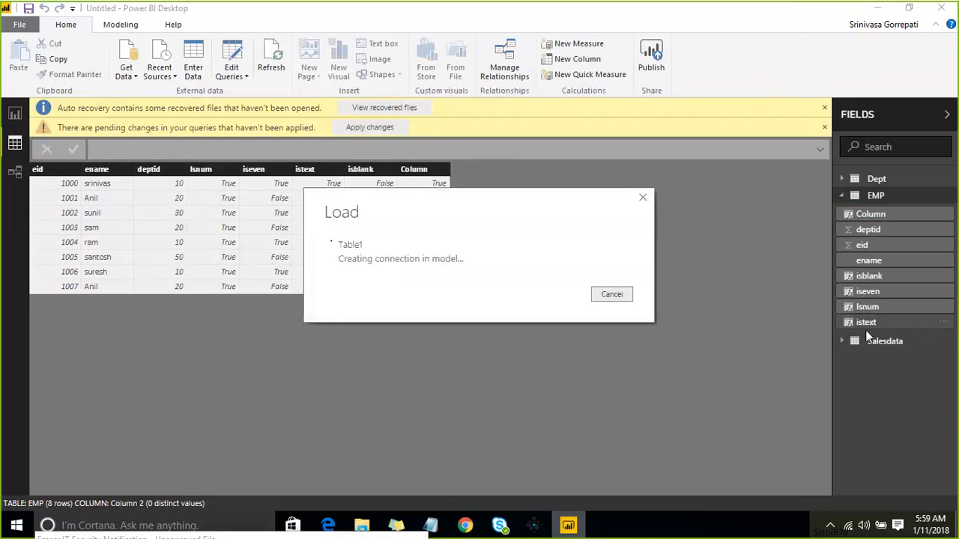
left_click(890, 362)
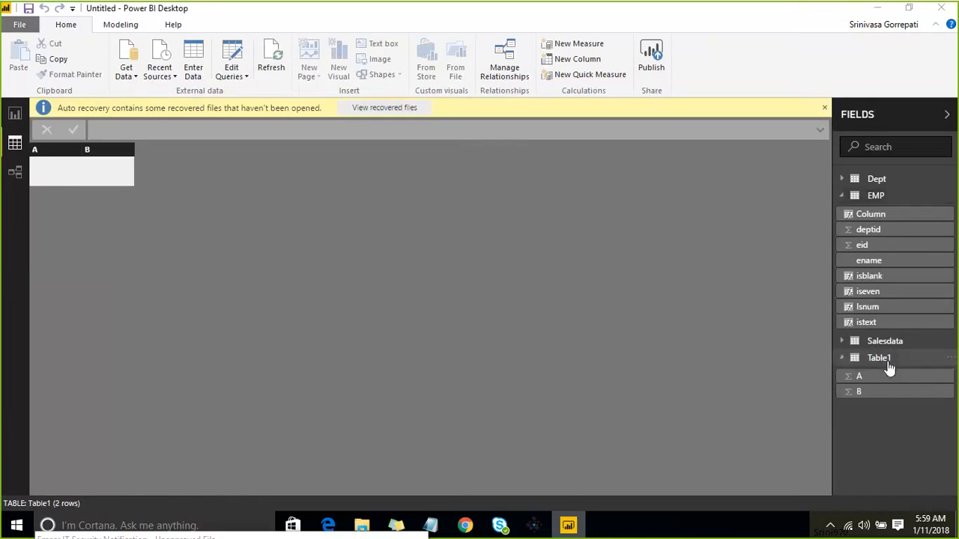
left_click(949, 360)
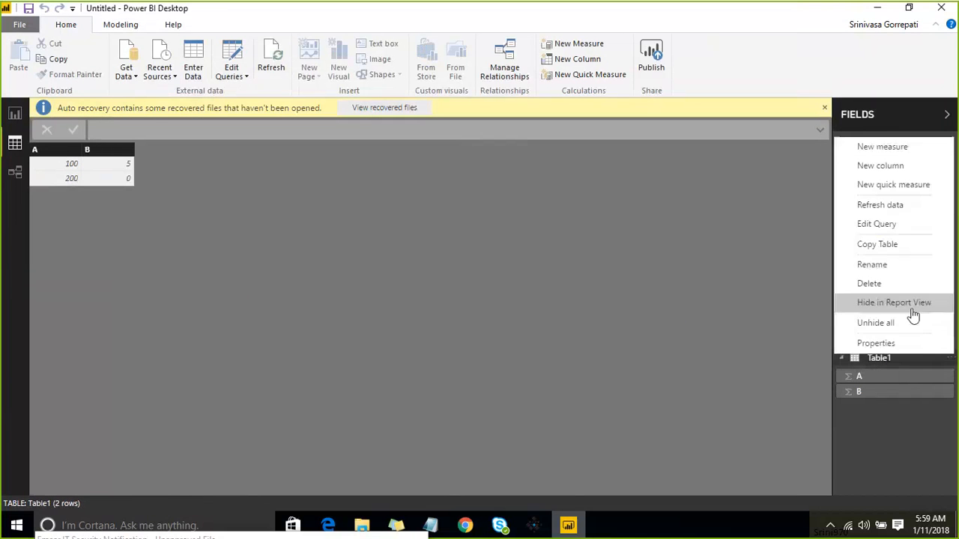
left_click(895, 165)
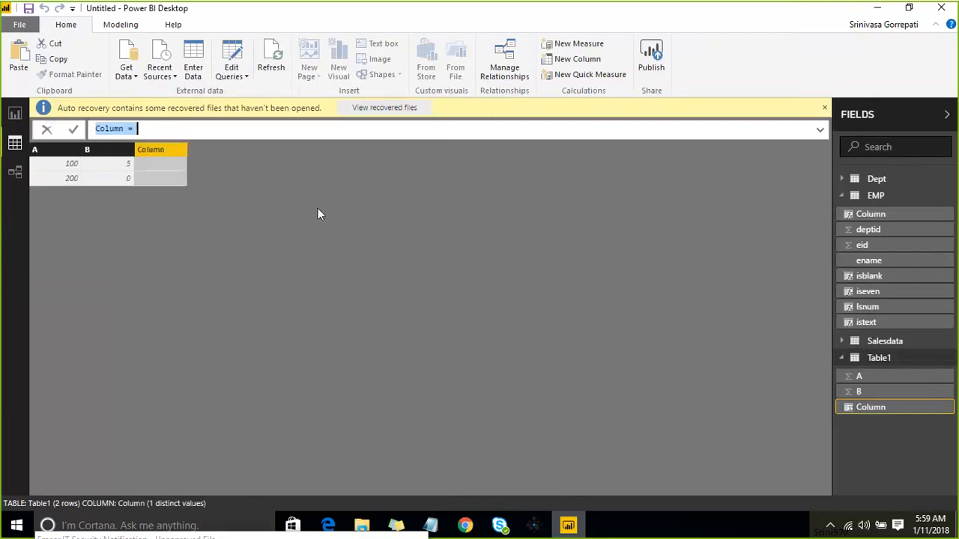
left_click(174, 129)
type("A")
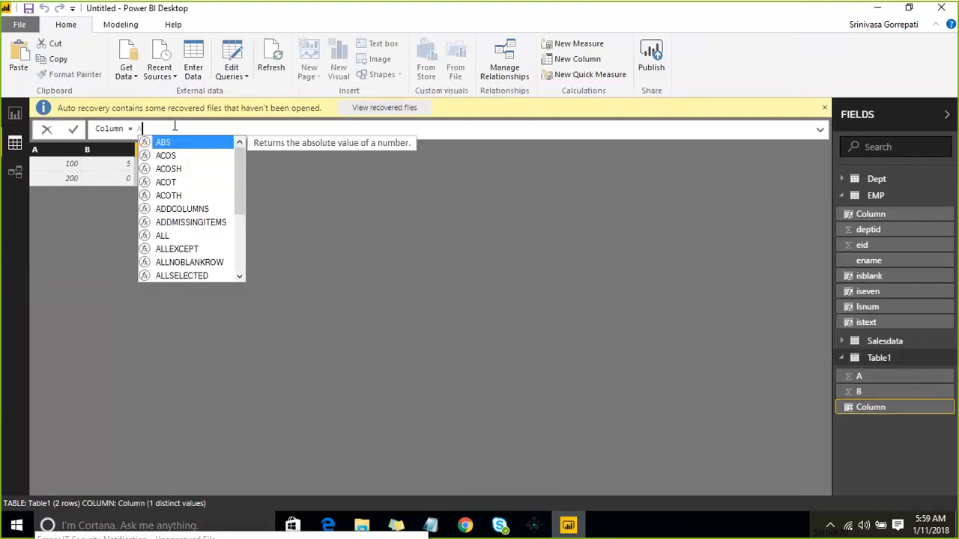
type("/b")
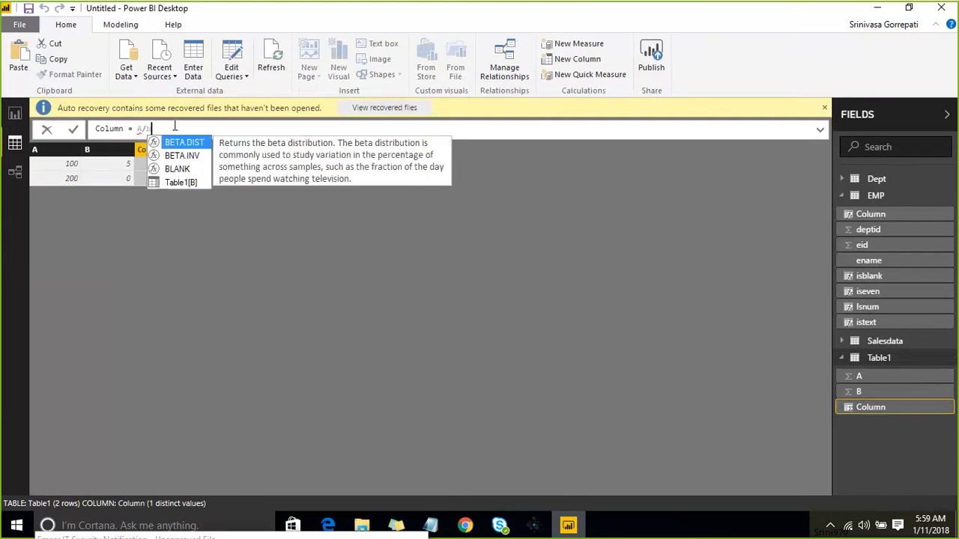
key("BackSpace")
key("BackSpace")
key("BackSpace")
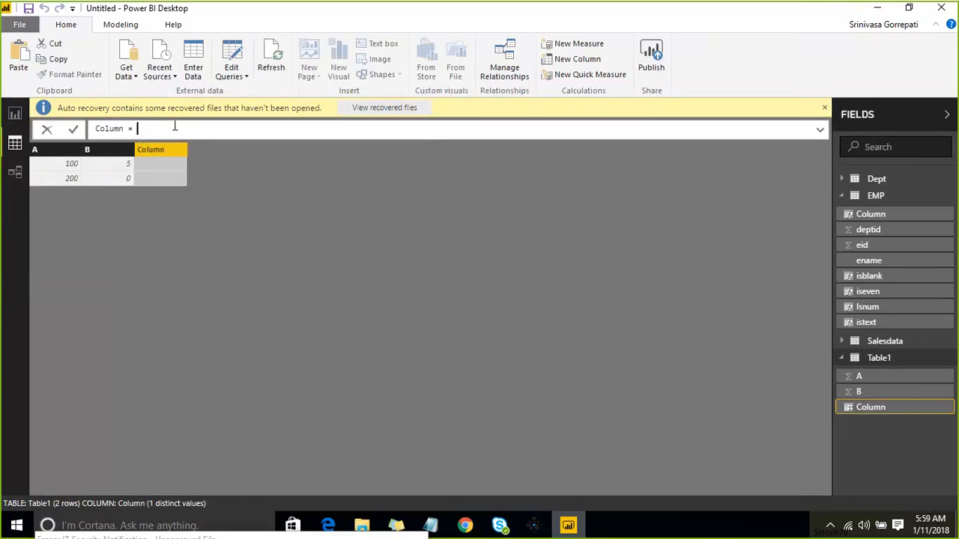
Set the new column's formula to Table1[A]/Table1[B] and dismiss the auto recovery notice
type("ta")
key("Down")
key("Down")
key("Up")
key("Tab")
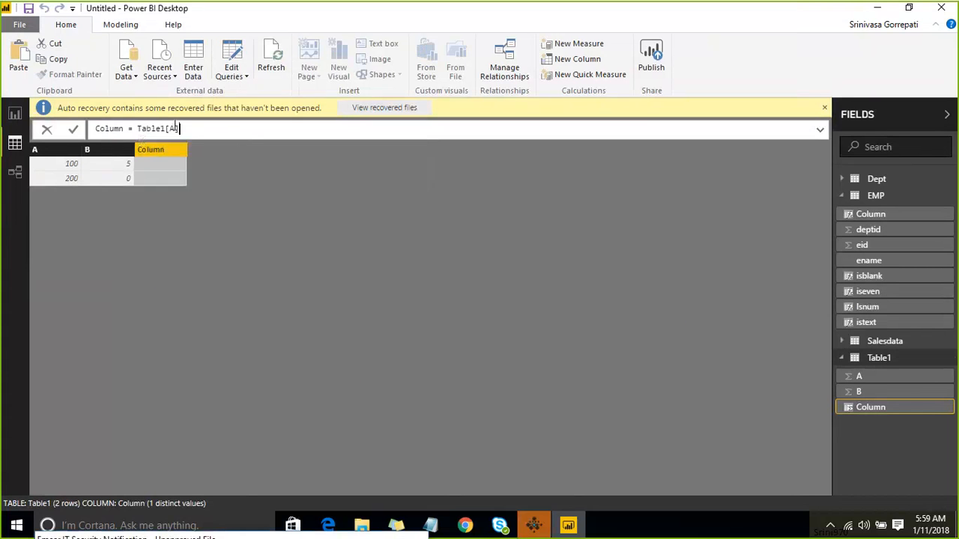
type("/ta")
key("Down")
key("Down")
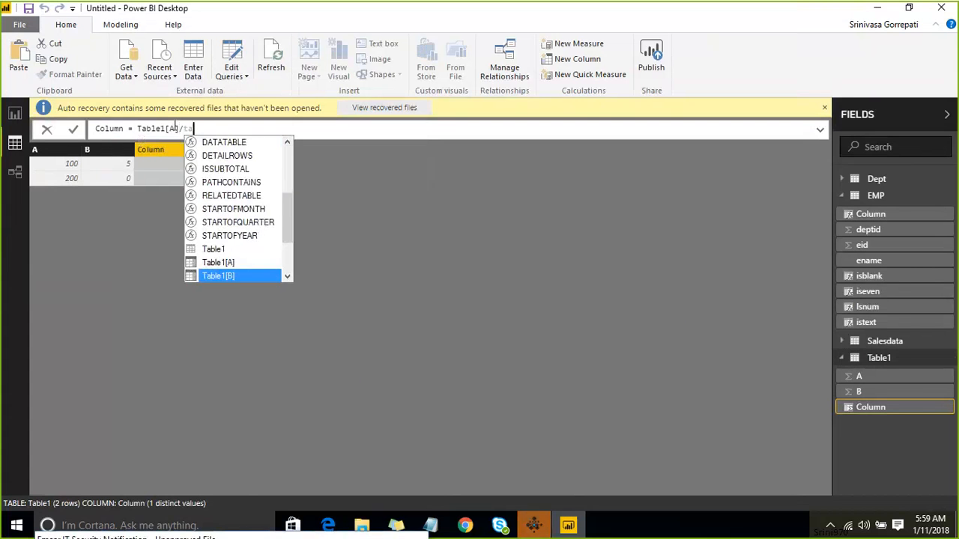
key("Tab")
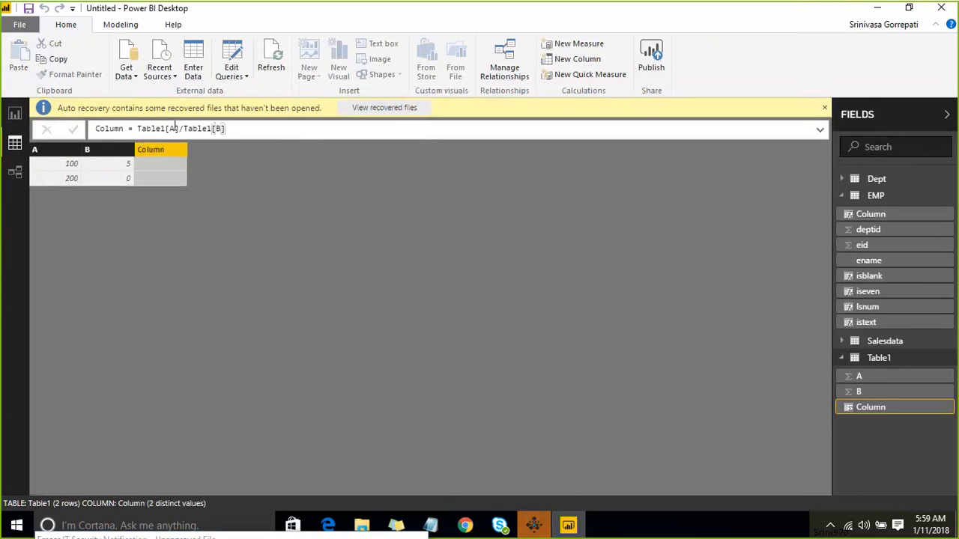
key("Return")
left_click(824, 108)
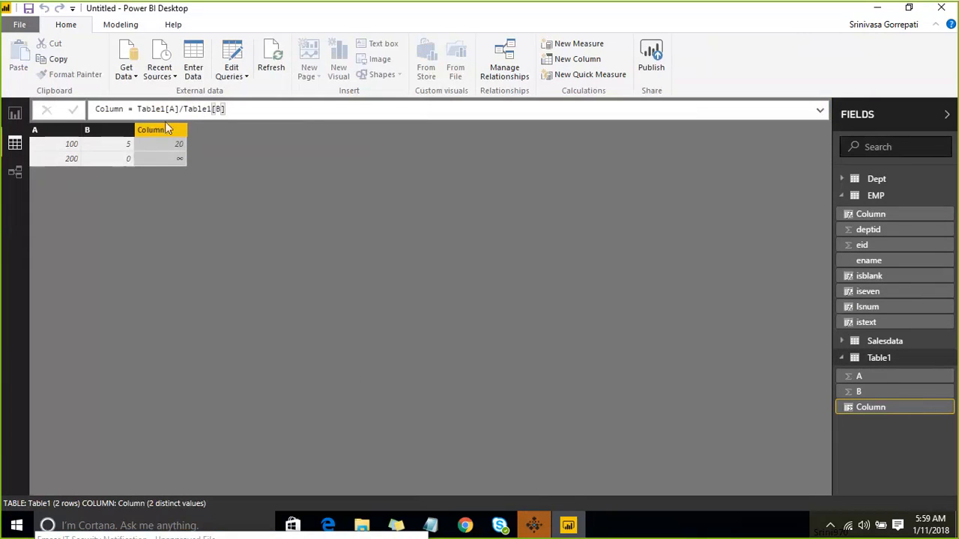
Wrap the division in Table1's calculated column with ISERROR, giving ISERROR(Table1[A]/Table1[B])
left_click(138, 109)
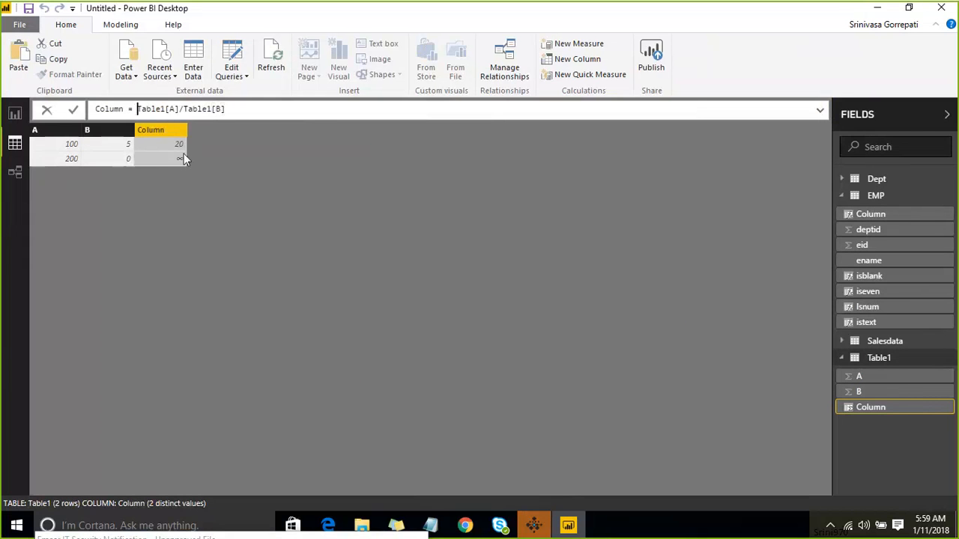
type("is")
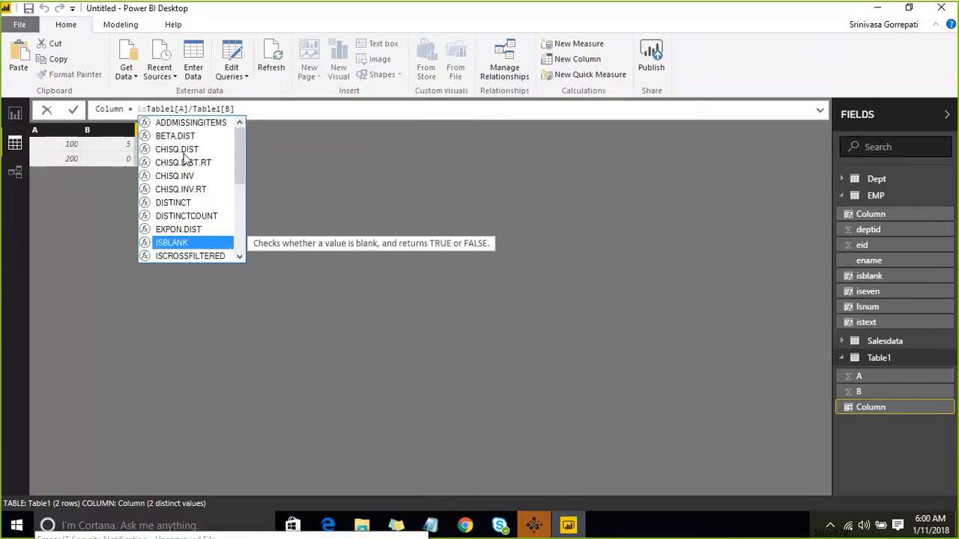
key("Down")
type("e")
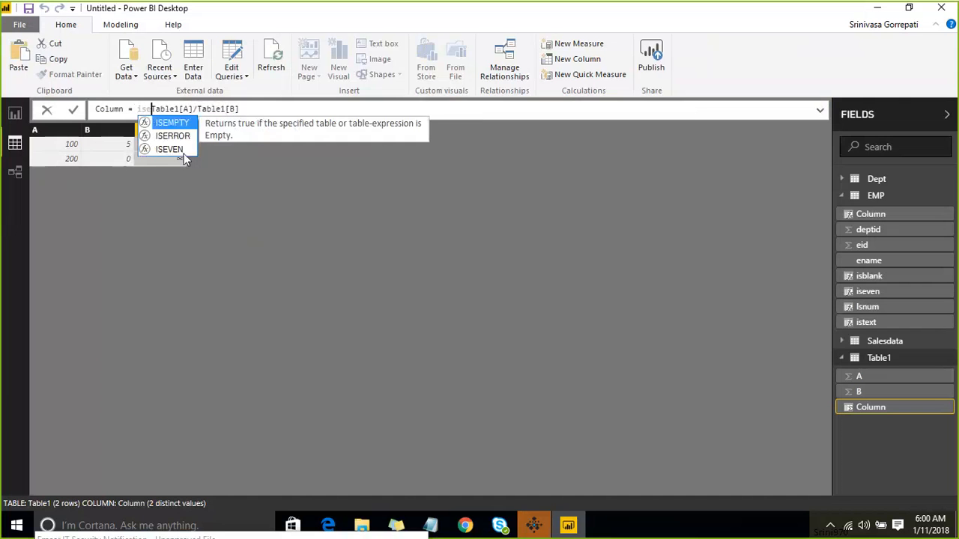
key("Down")
key("Tab")
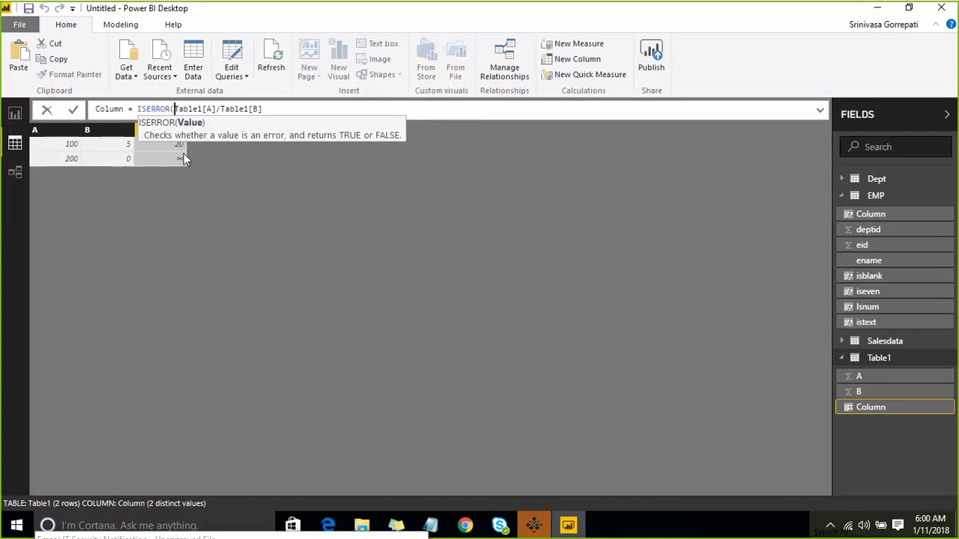
key("End")
type(")")
key("Return")
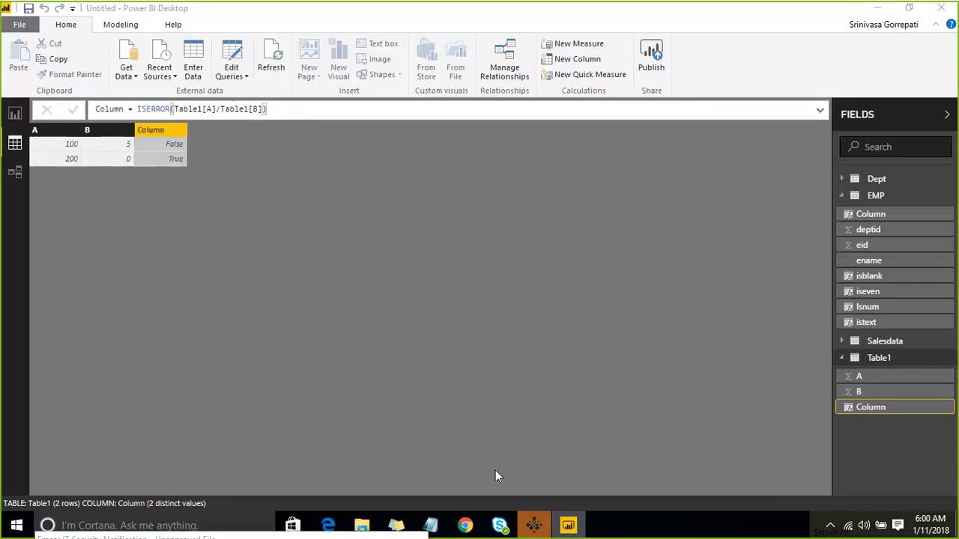
Switch to the dax course notes in Notepad and move isblank, iserror and islogical directly below iseven, leaving no blank line
left_click(431, 525)
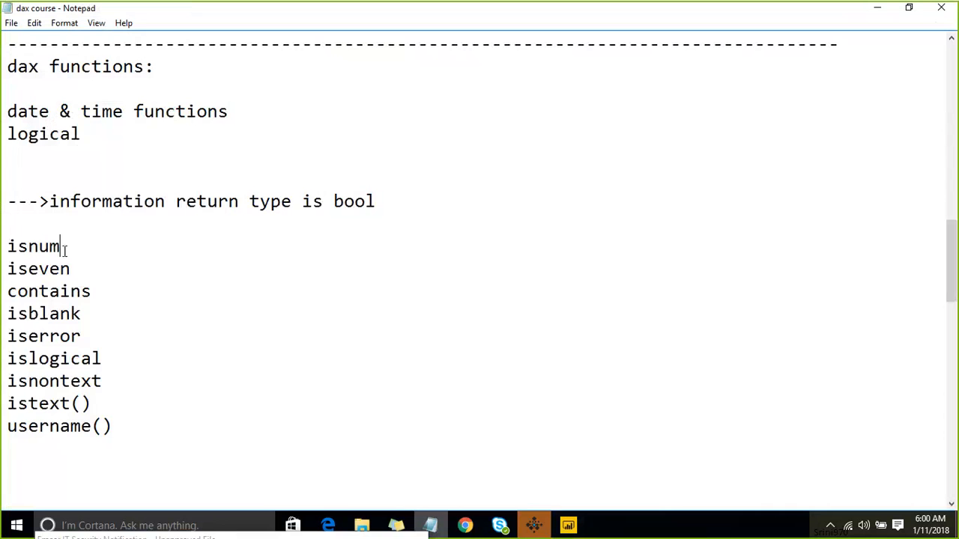
double_click(63, 247)
double_click(90, 267)
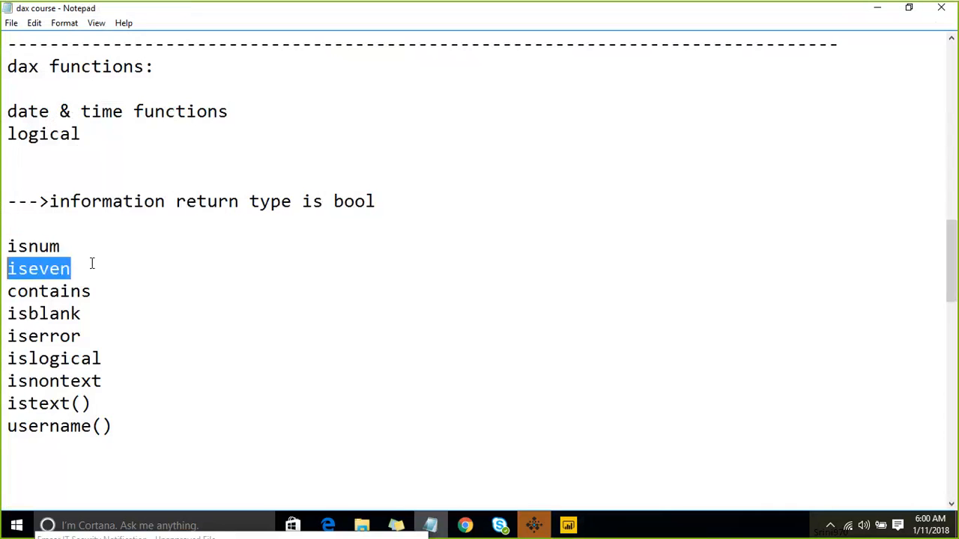
double_click(92, 313)
double_click(84, 337)
left_click(103, 358)
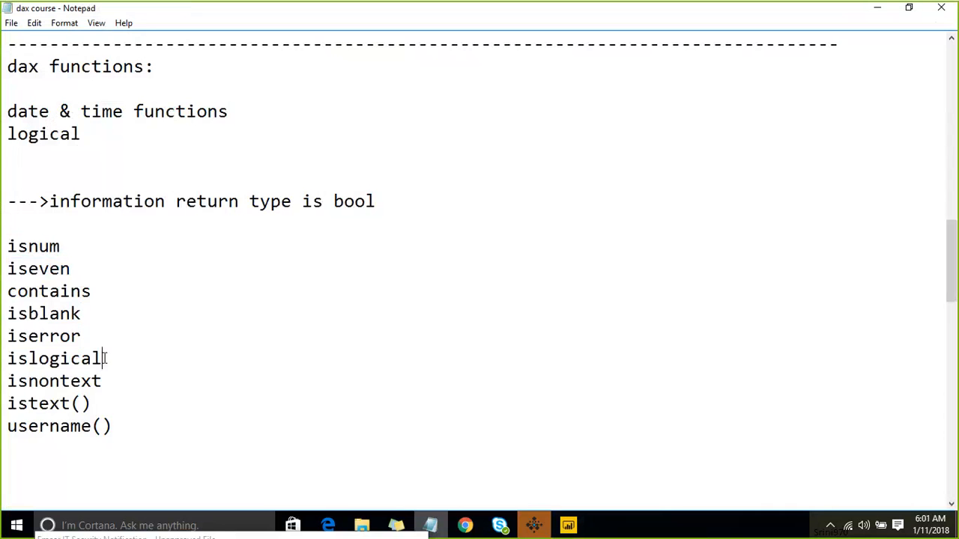
key("shift+Up")
key("shift+Home")
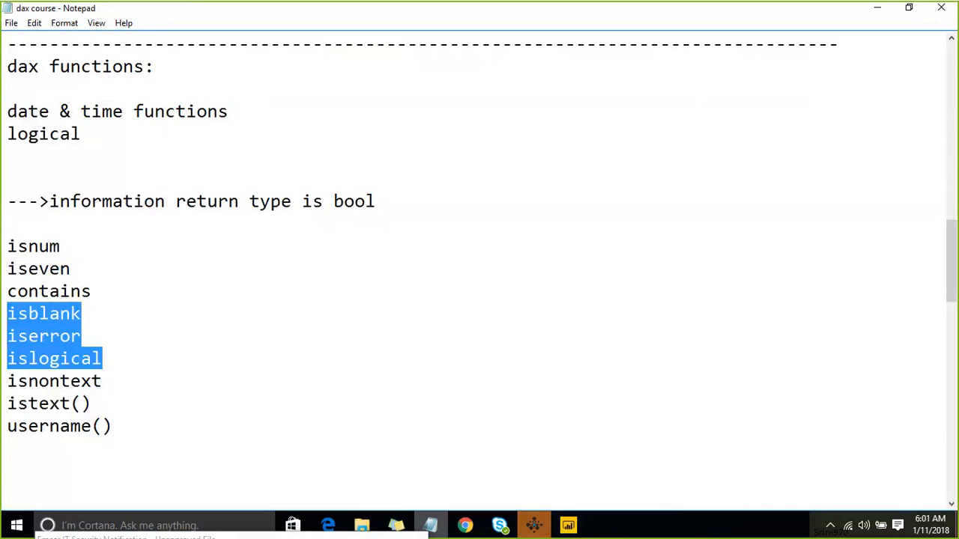
key("Delete")
left_click(69, 269)
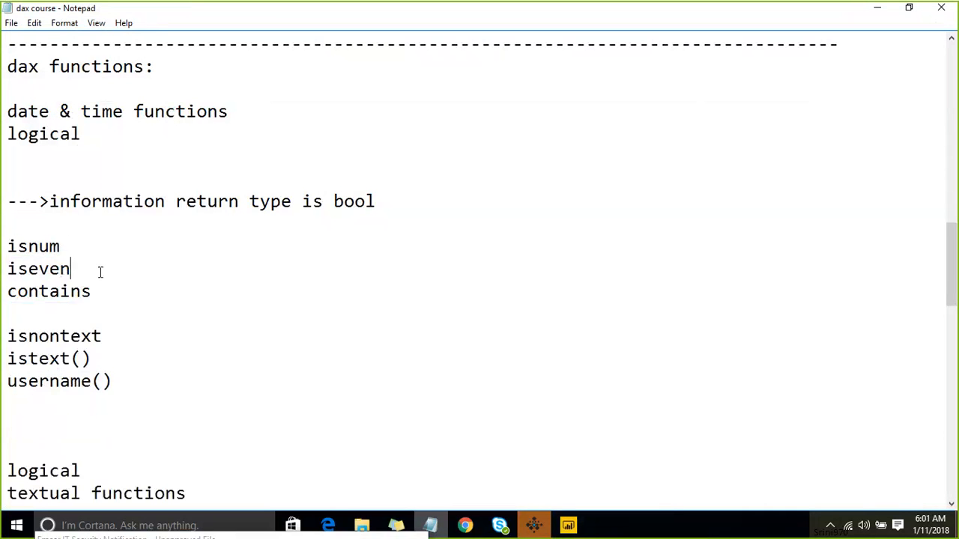
key("Return")
type("isblank iserror islogical")
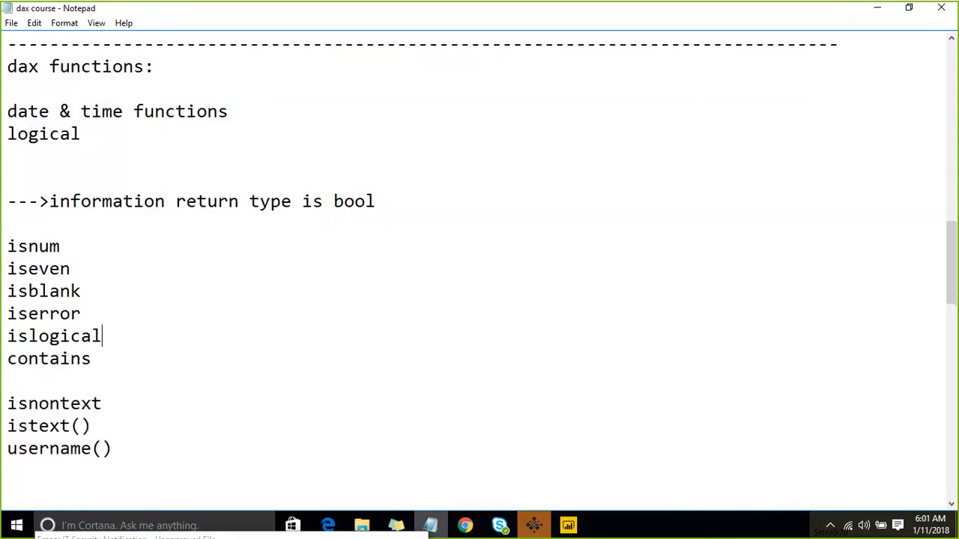
key("Down")
key("Down")
key("BackSpace")
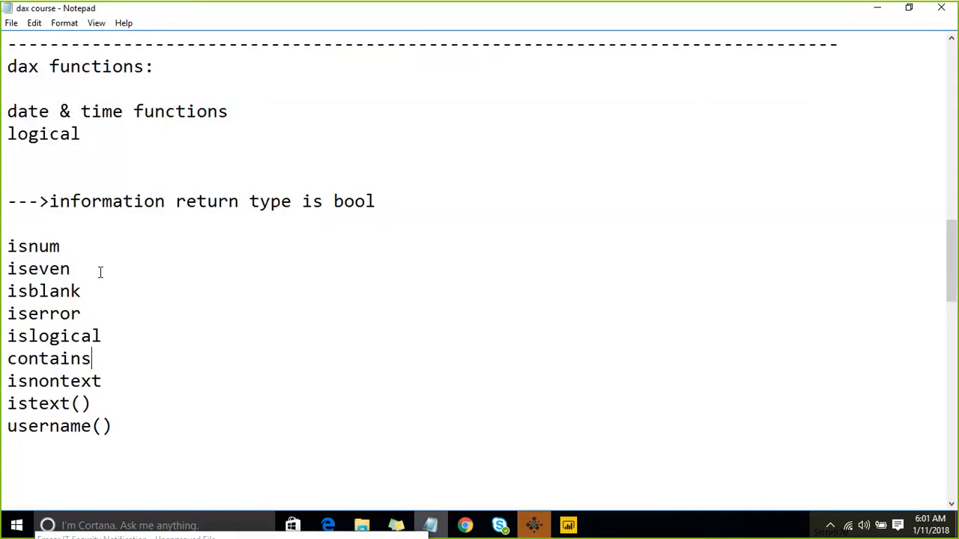
Move the istext() line directly below islogical in the information functions list
key("Up")
key("Down")
key("Down")
key("shift+Down")
key("shift+Up")
key("shift+Home")
key("BackSpace")
key("Up")
key("Up")
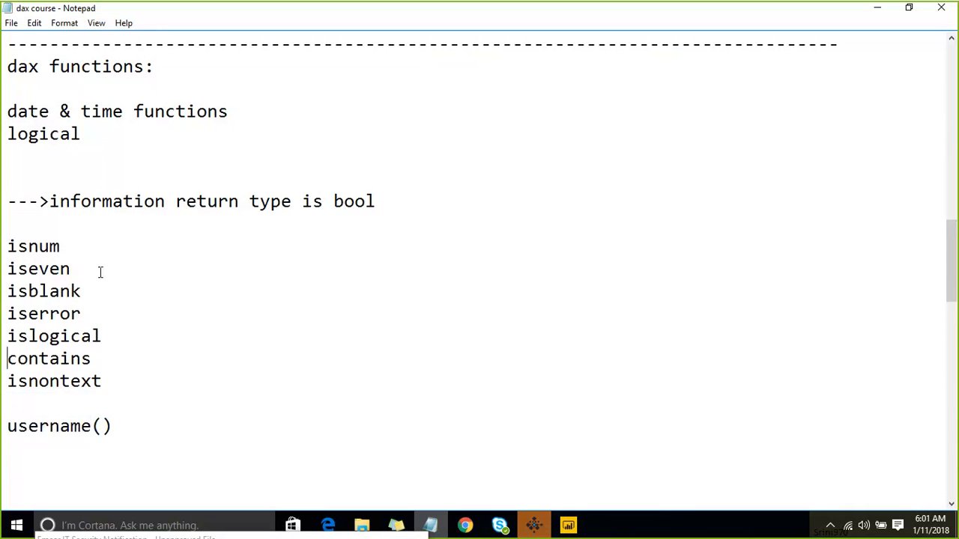
key("Return")
key("Up")
type("istext()")
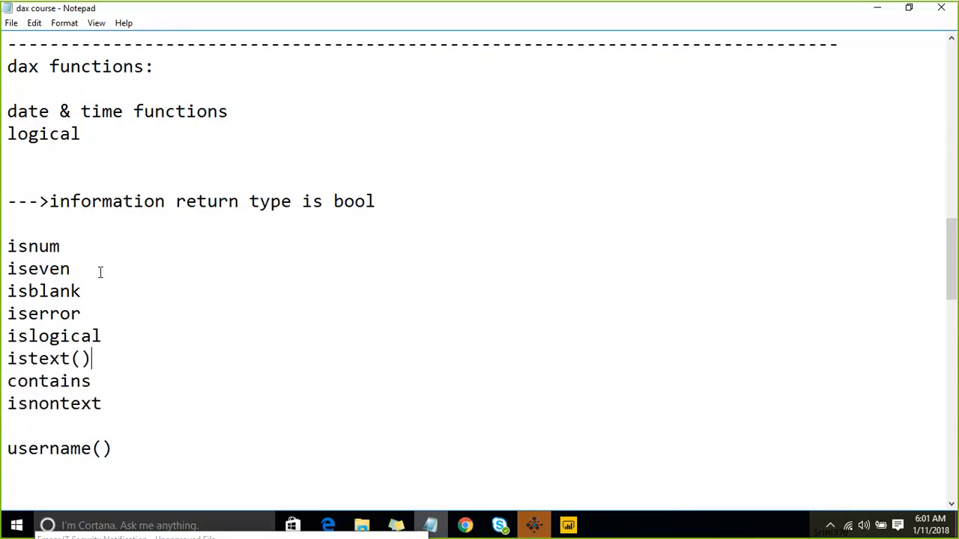
Add a blank line below istext() and remove the blank line above username()
key("Return")
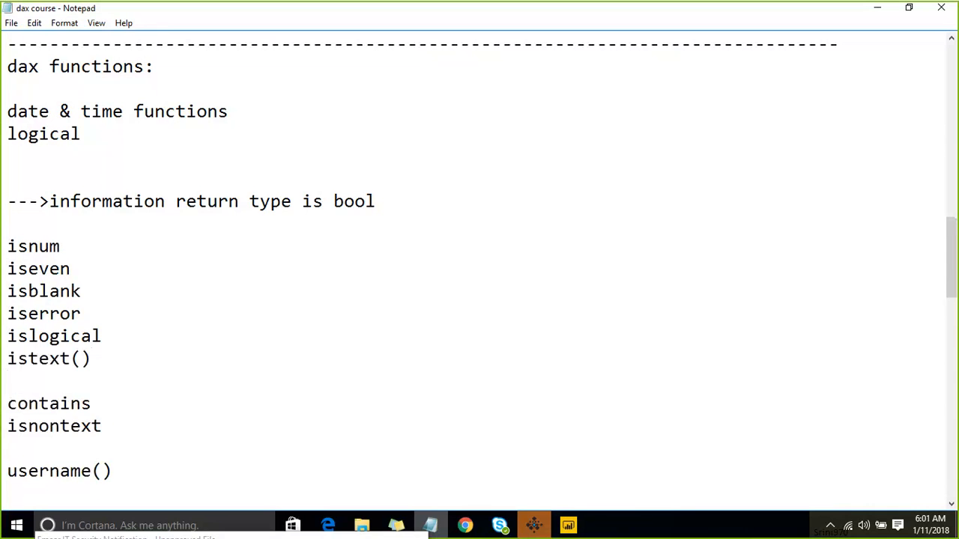
key("Down")
key("Down")
key("Down")
key("BackSpace")
Move username() from the end of the list to the blank line below istext()
key("Down")
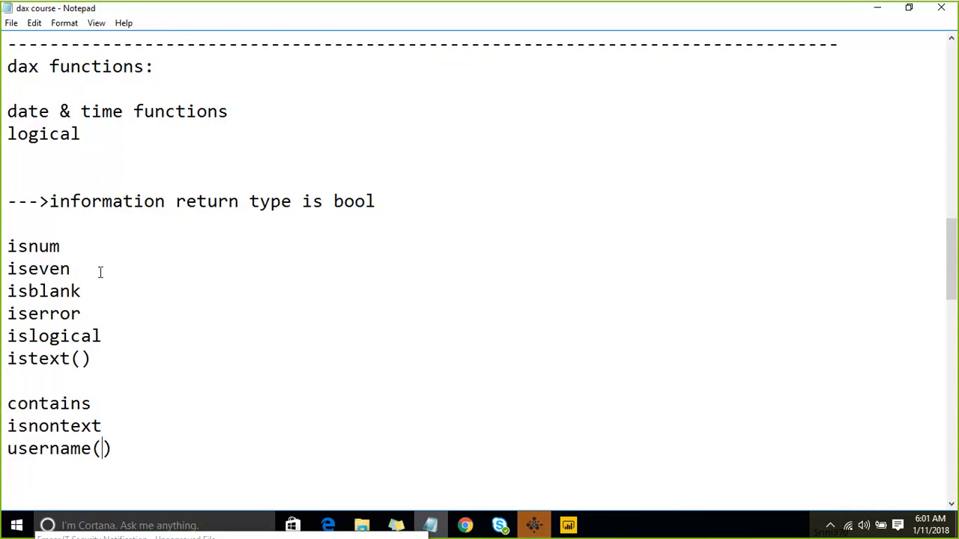
key("End")
key("shift+Home")
key("ctrl+c")
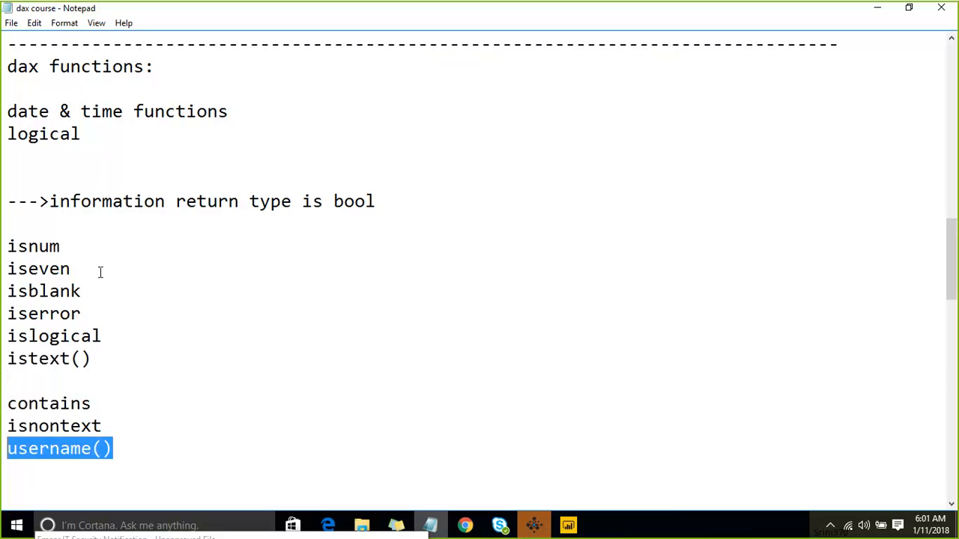
key("Delete")
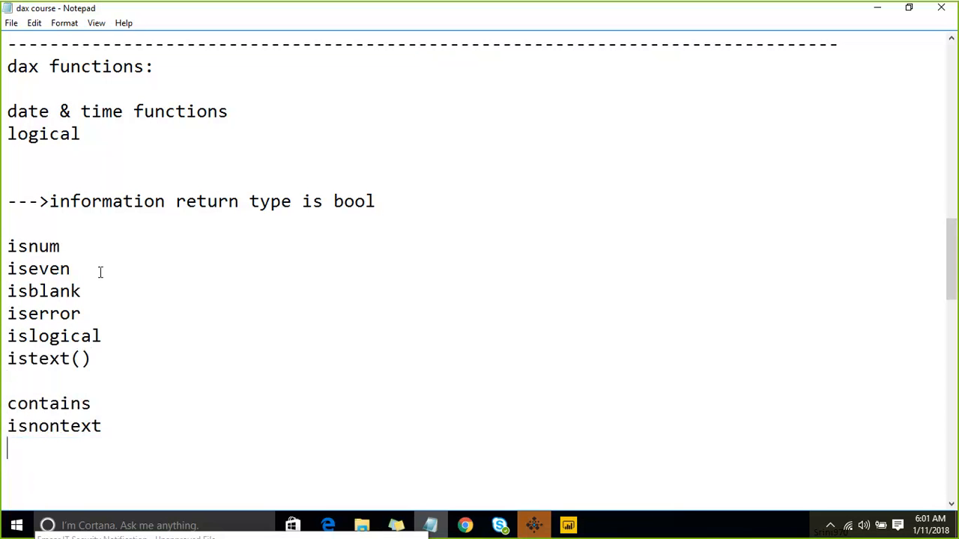
key("Up")
key("Up")
key("Up")
key("ctrl+v")
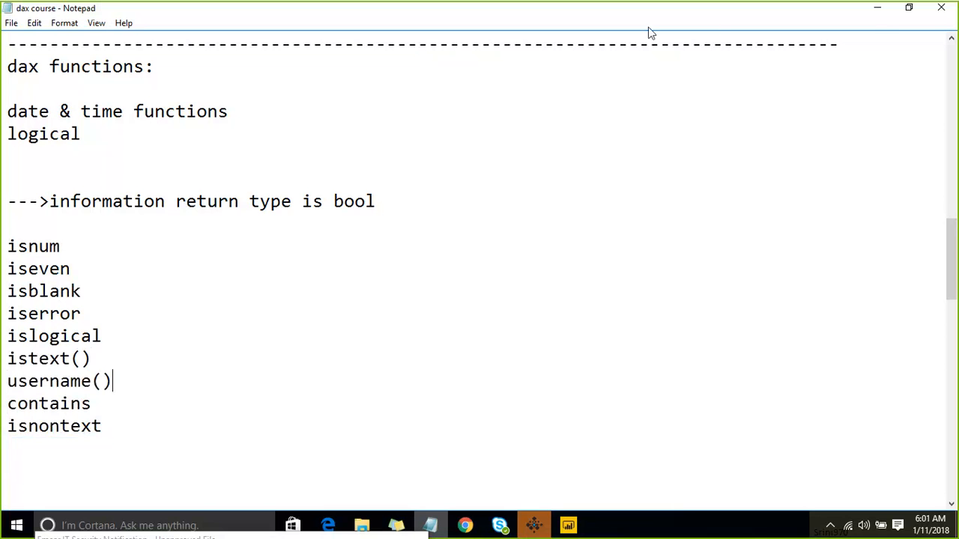
Switch to Power BI Desktop, dismiss the auto-recovery notice and try a calculated column in Table1 with the formula USERNAME()
left_click(877, 9)
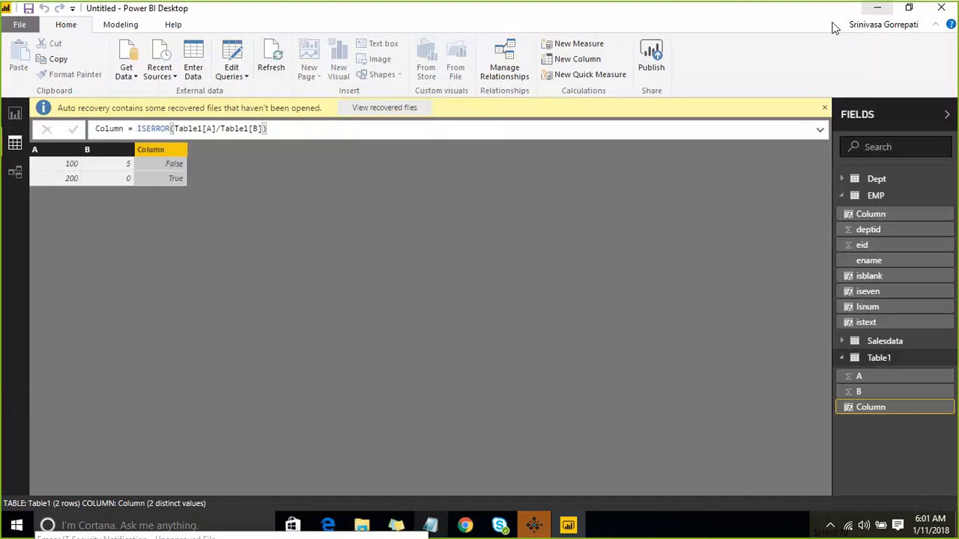
left_click(824, 108)
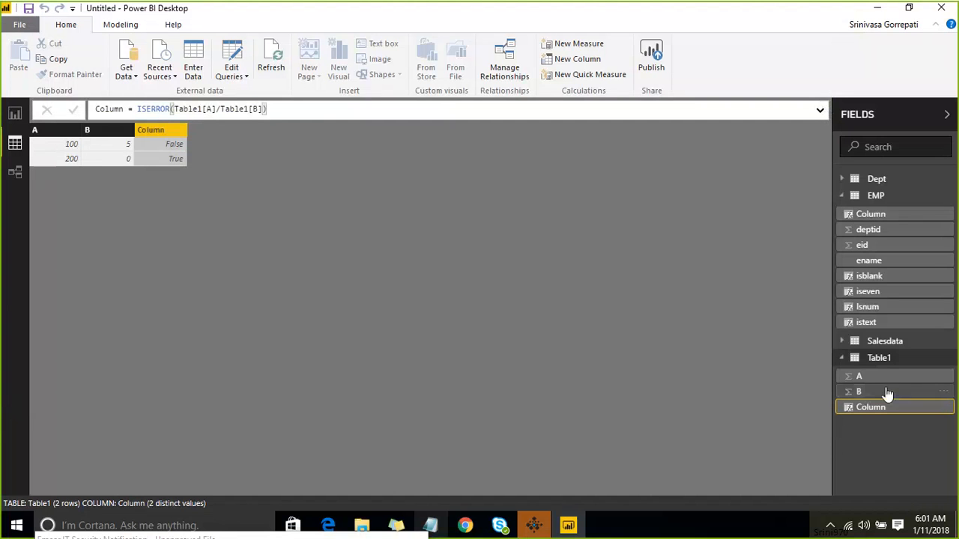
right_click(948, 362)
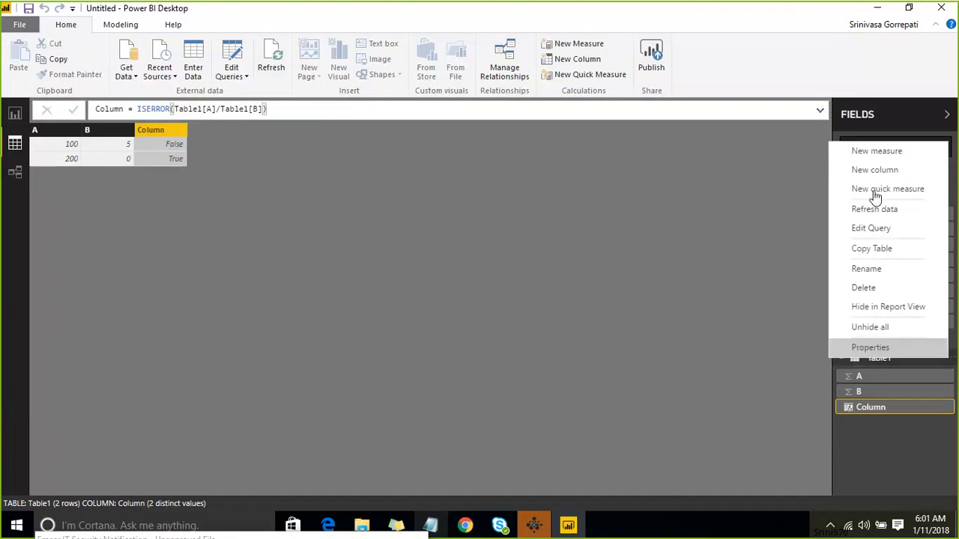
left_click(902, 171)
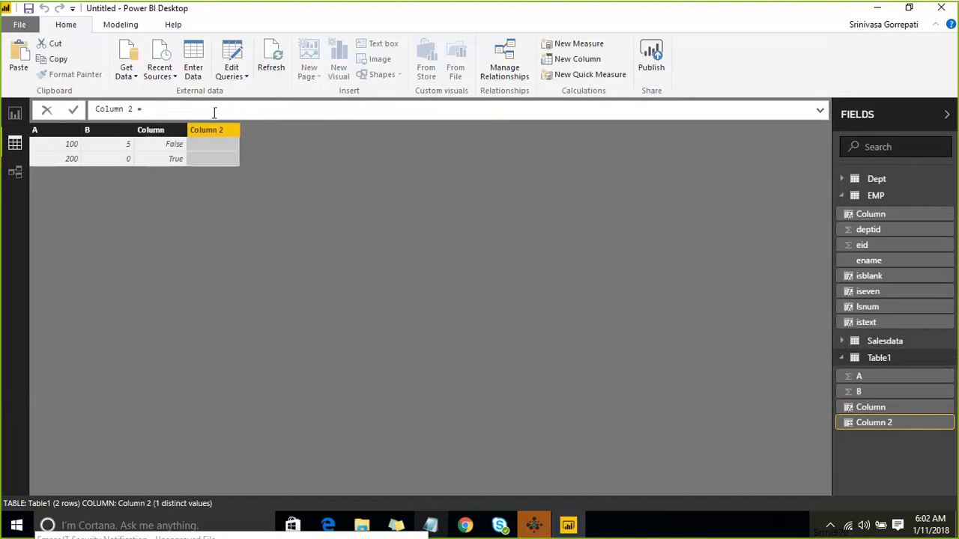
type("use")
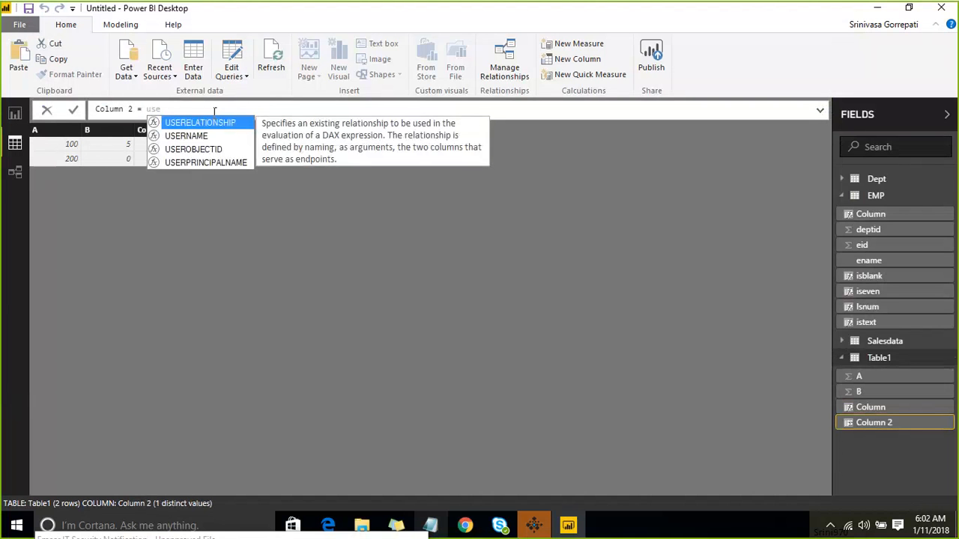
key("Down")
key("Tab")
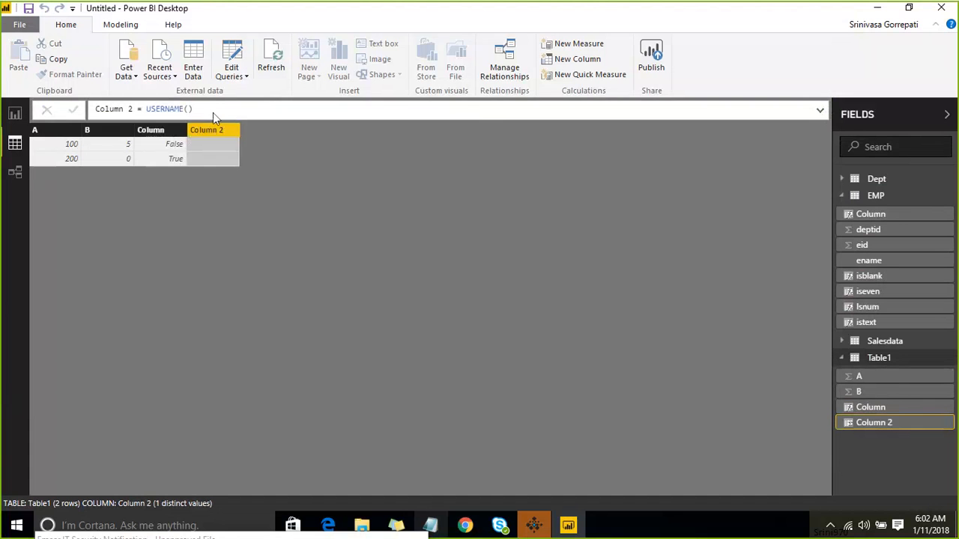
key("Return")
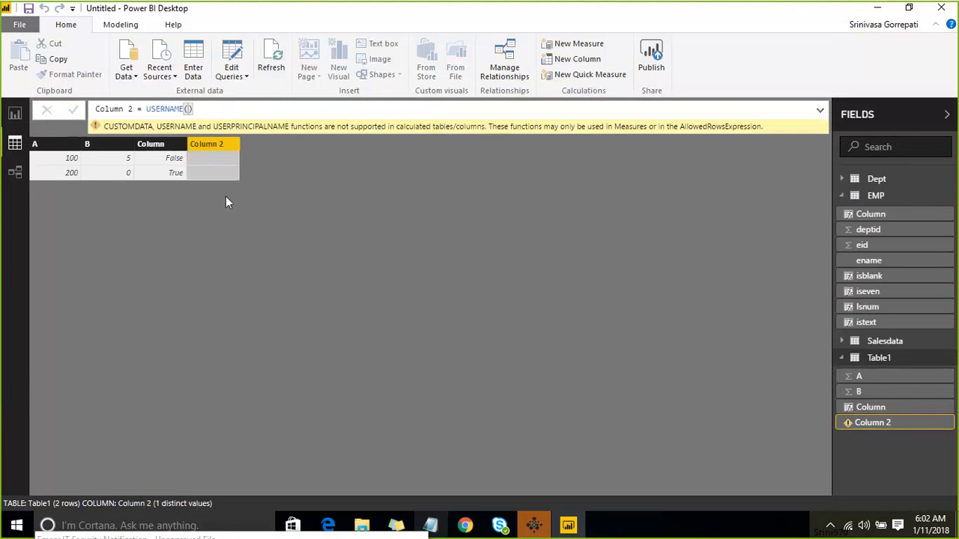
Create a new measure in Table1
right_click(952, 364)
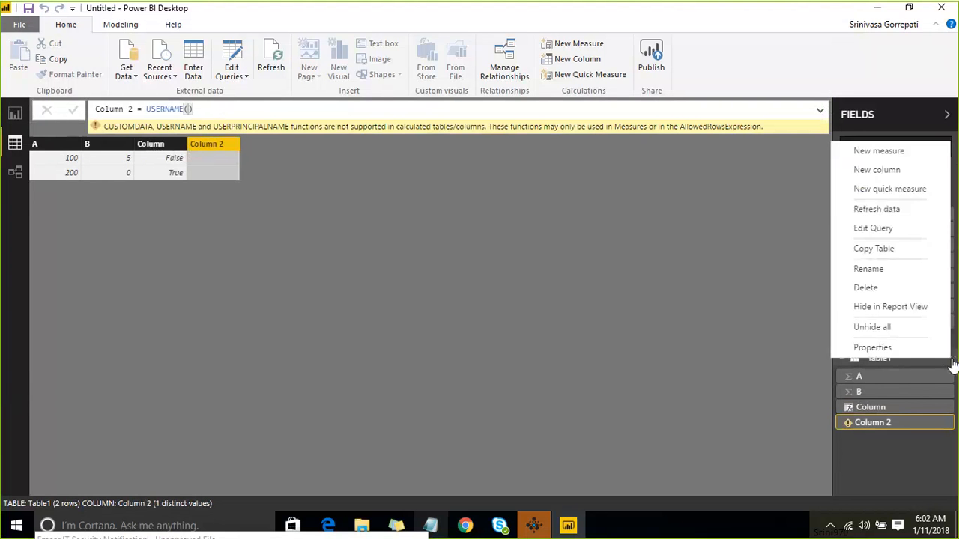
left_click(892, 156)
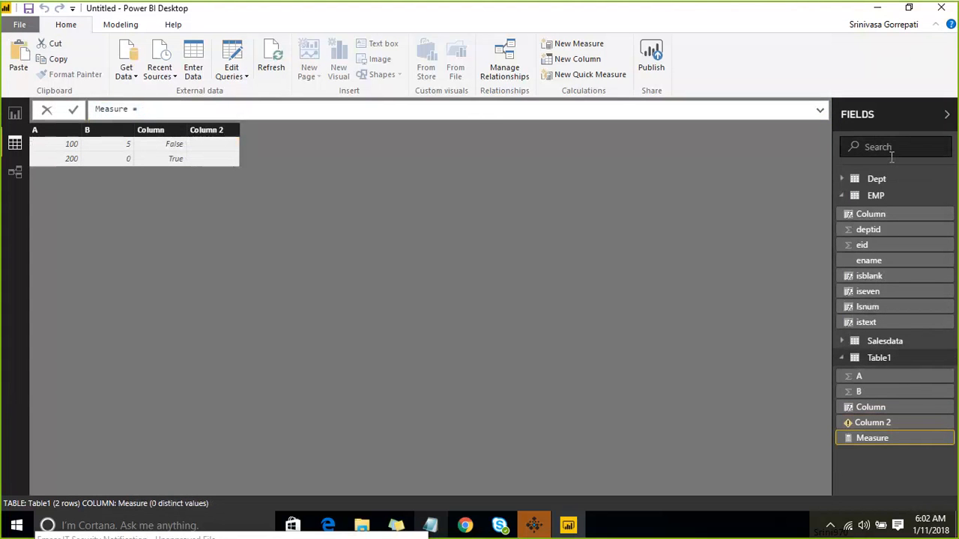
type("user")
key("Tab")
key("BackSpace")
key("BackSpace")
key("BackSpace")
key("BackSpace")
key("BackSpace")
key("BackSpace")
key("BackSpace")
key("BackSpace")
key("BackSpace")
key("BackSpace")
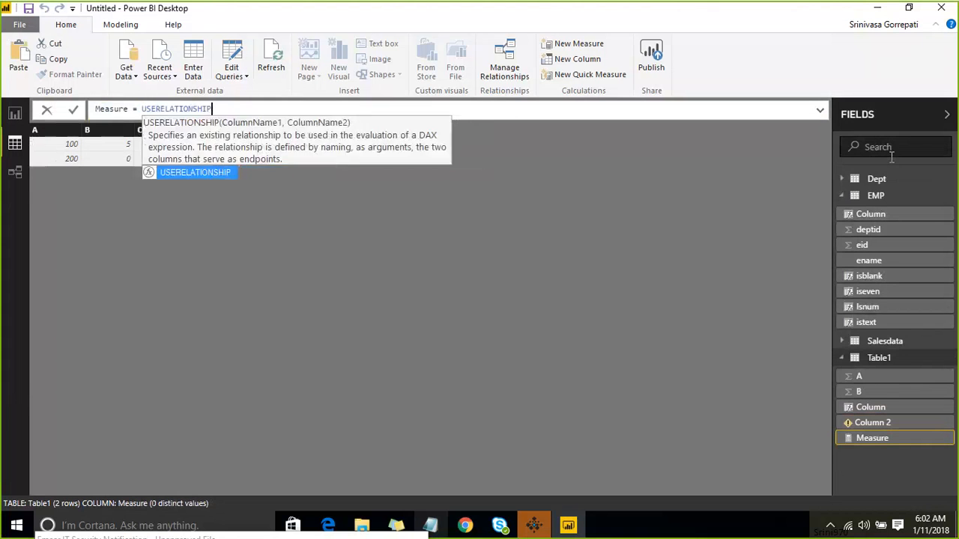
key("BackSpace")
key("BackSpace")
key("BackSpace")
key("BackSpace")
key("BackSpace")
key("BackSpace")
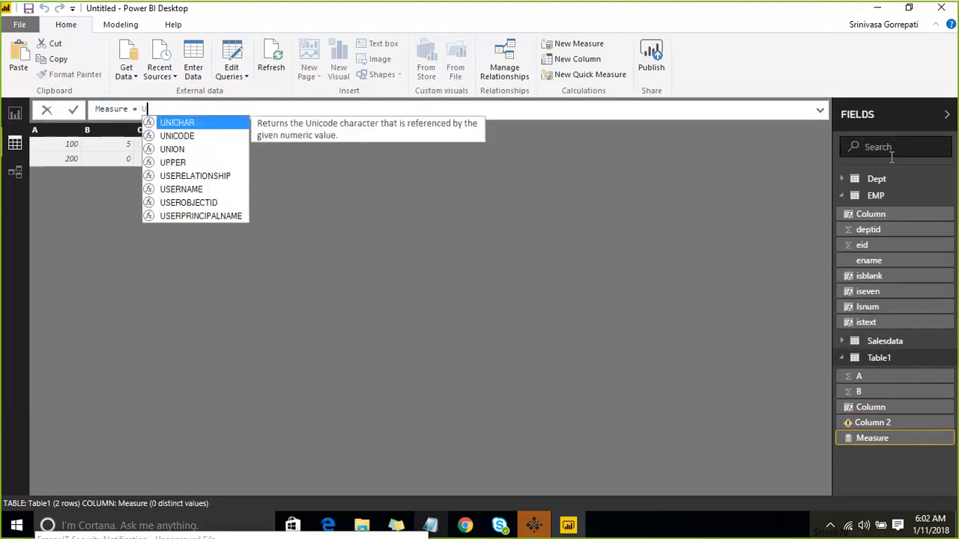
Define the new Table1 measure with the formula USERNAME()
type("User")
key("Down")
key("Tab")
type(")")
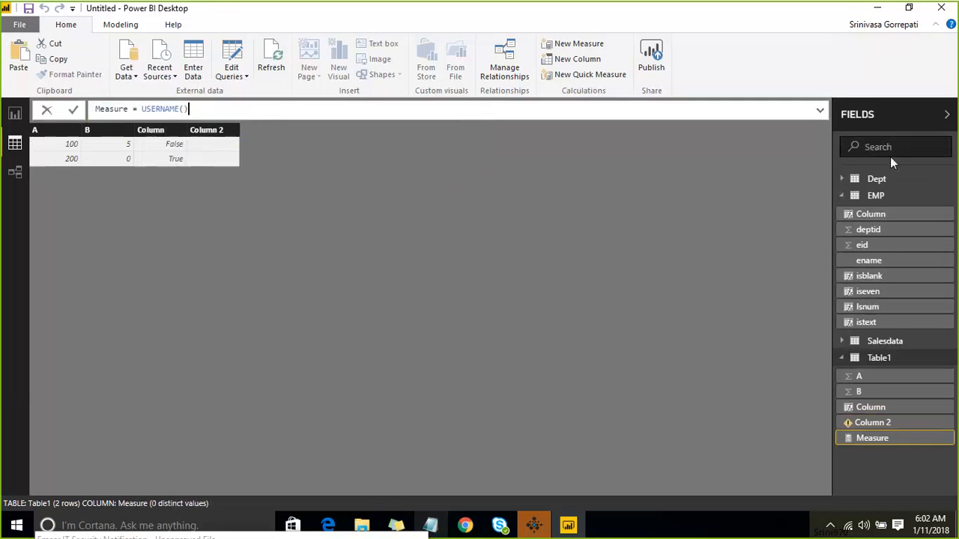
key("Return")
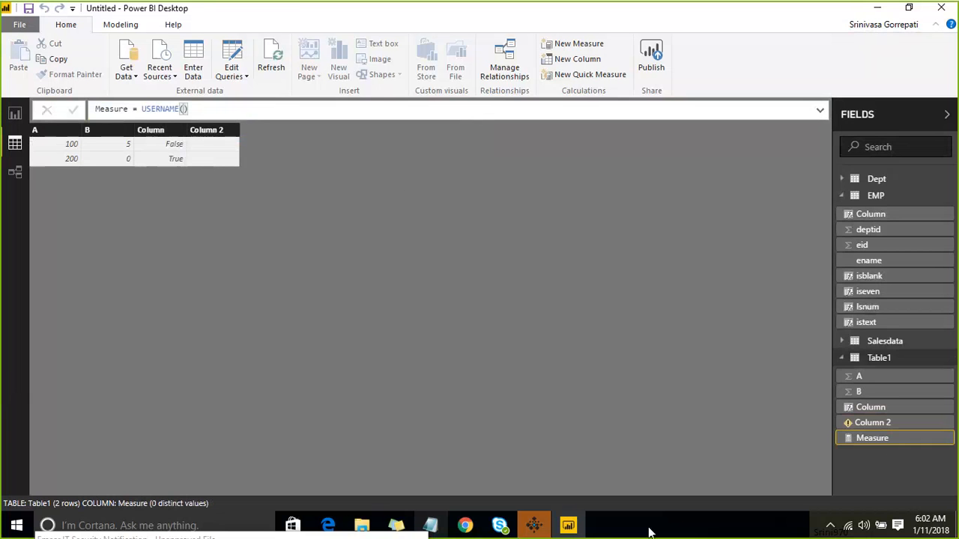
Add a card visual to Page 1 of the report showing the Table1 measure
left_click(15, 112)
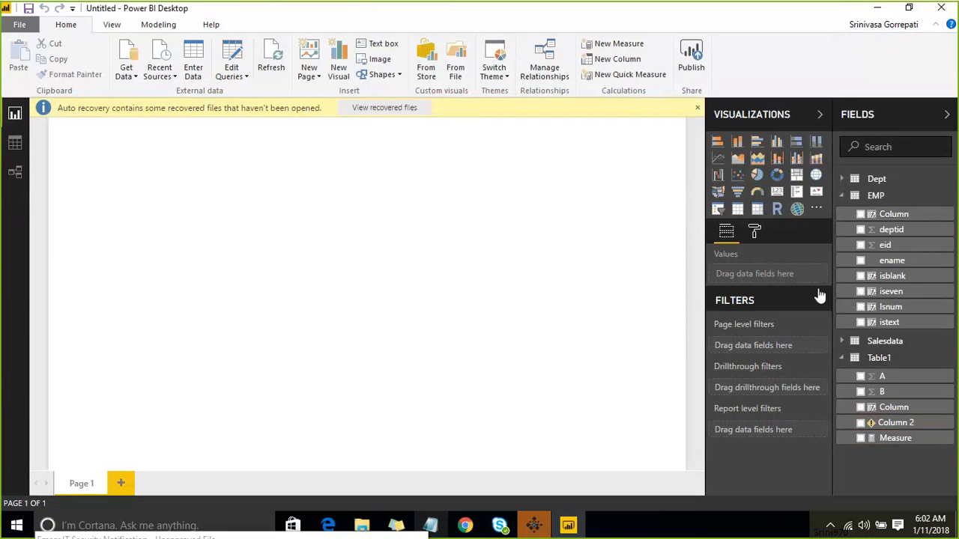
left_click(777, 192)
left_click(861, 438)
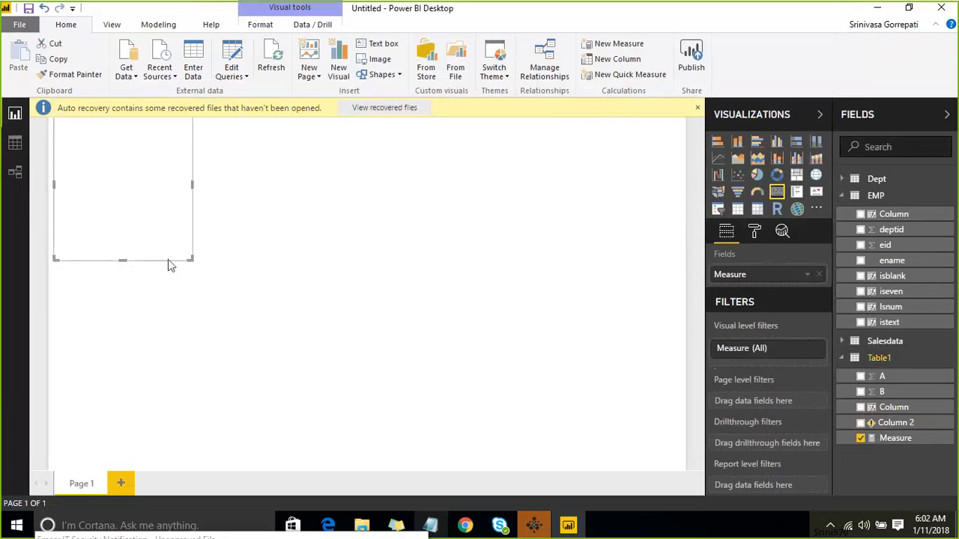
Widen the card so its full text fits, move it lower on the page and reduce its height
left_click_drag(188, 257, 345, 336)
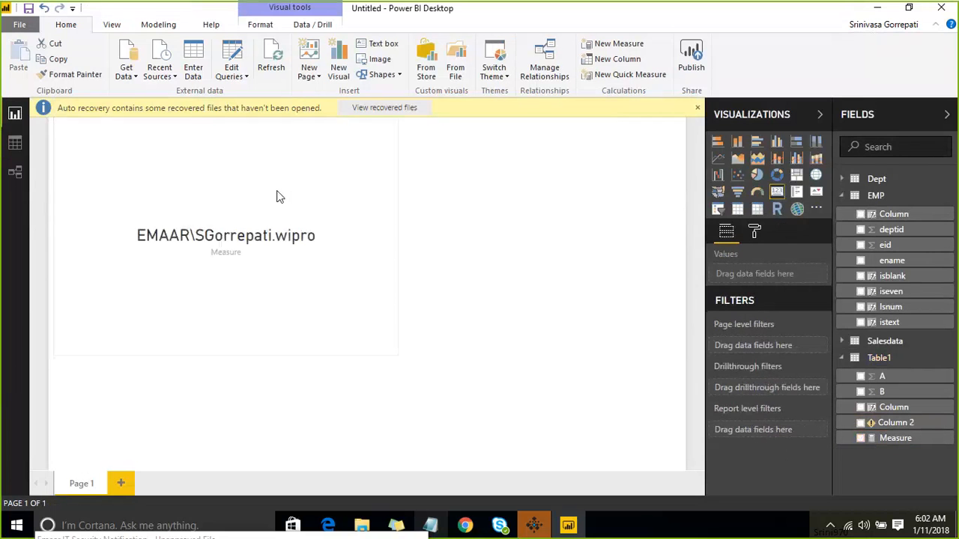
left_click_drag(297, 173, 297, 250)
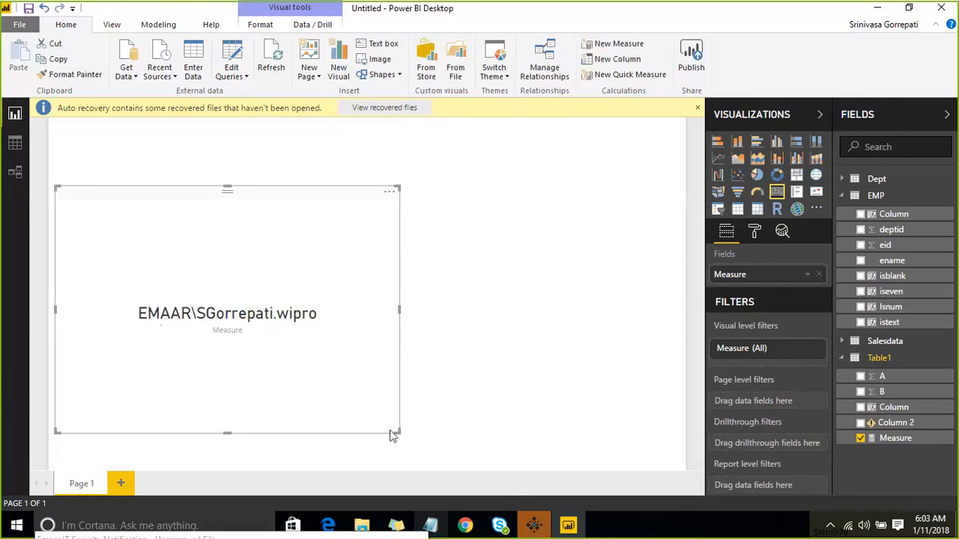
left_click_drag(395, 435, 321, 301)
left_click(321, 301)
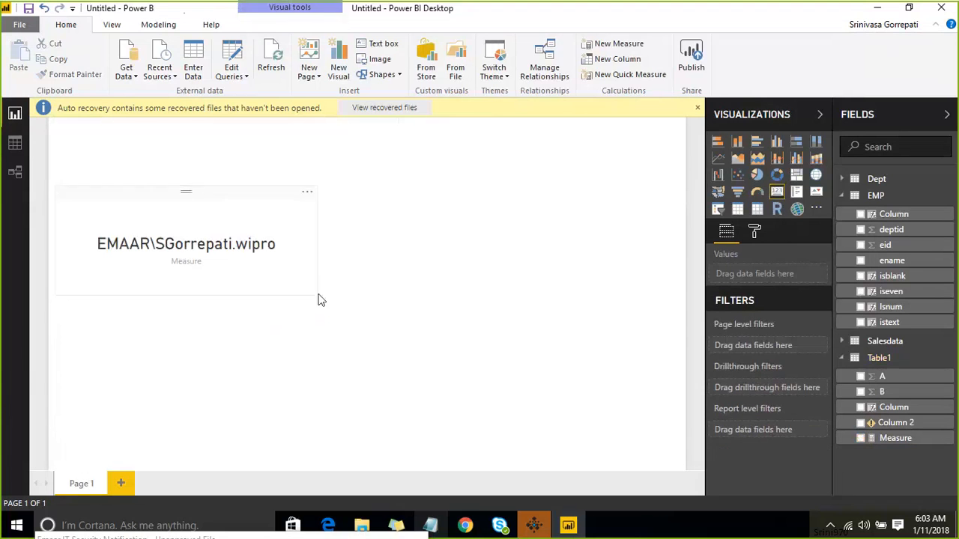
left_click(435, 526)
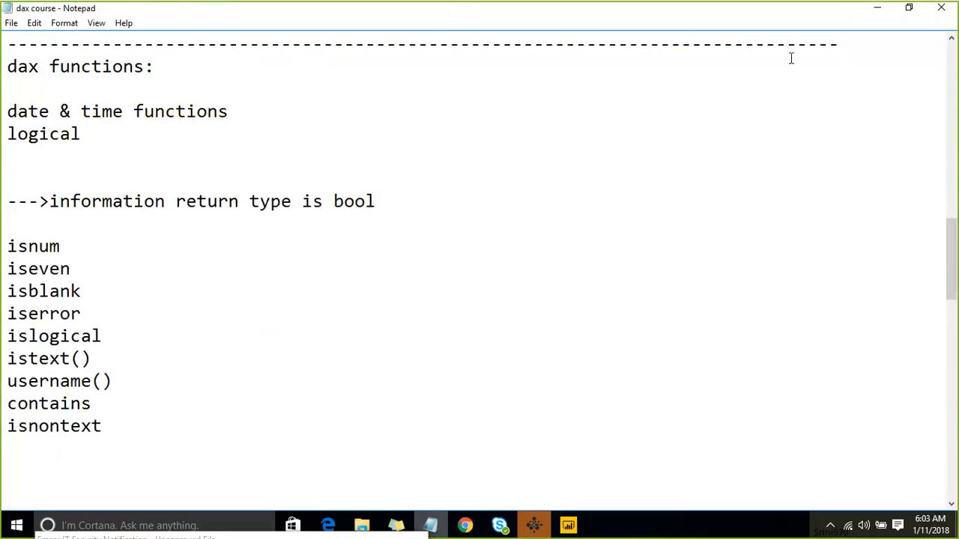
left_click(877, 13)
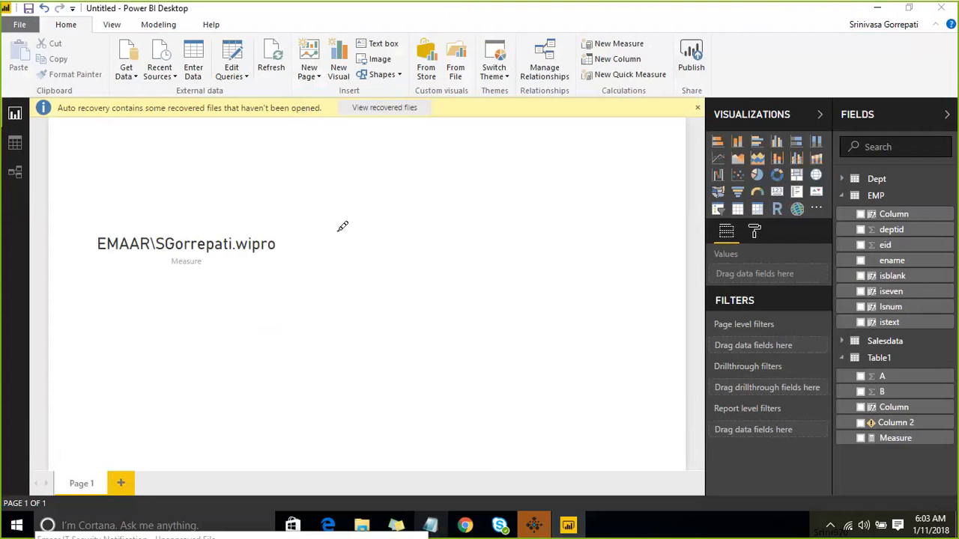
mouse_move(342, 226)
left_mouse_down()
mouse_move(360, 274)
mouse_move(398, 267)
mouse_move(430, 279)
mouse_move(463, 252)
mouse_move(544, 241)
left_mouse_up()
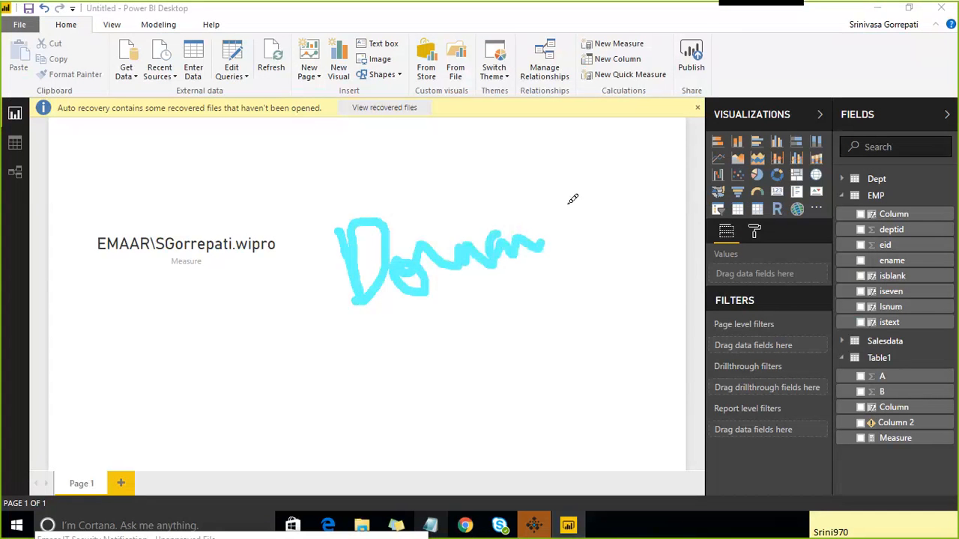
left_click_drag(496, 130, 602, 267)
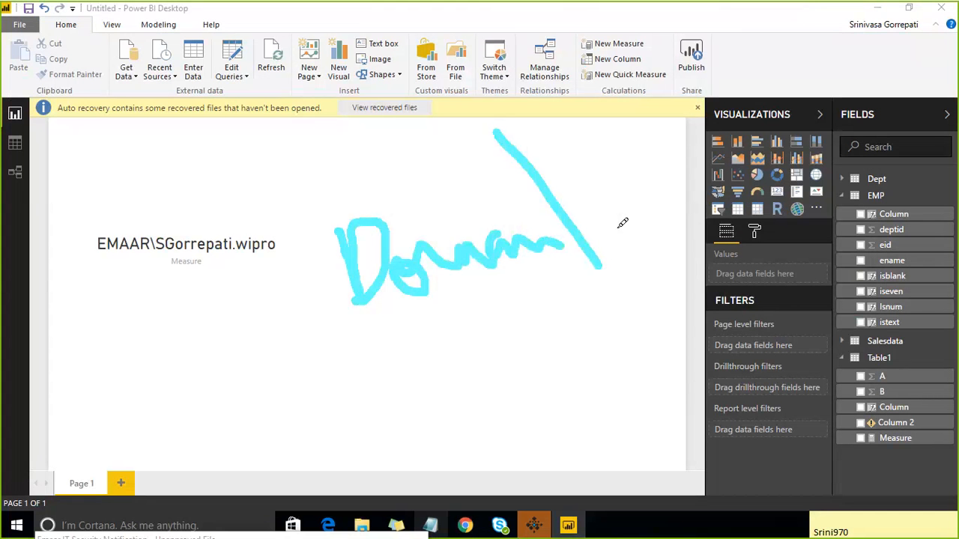
left_click_drag(611, 232, 830, 183)
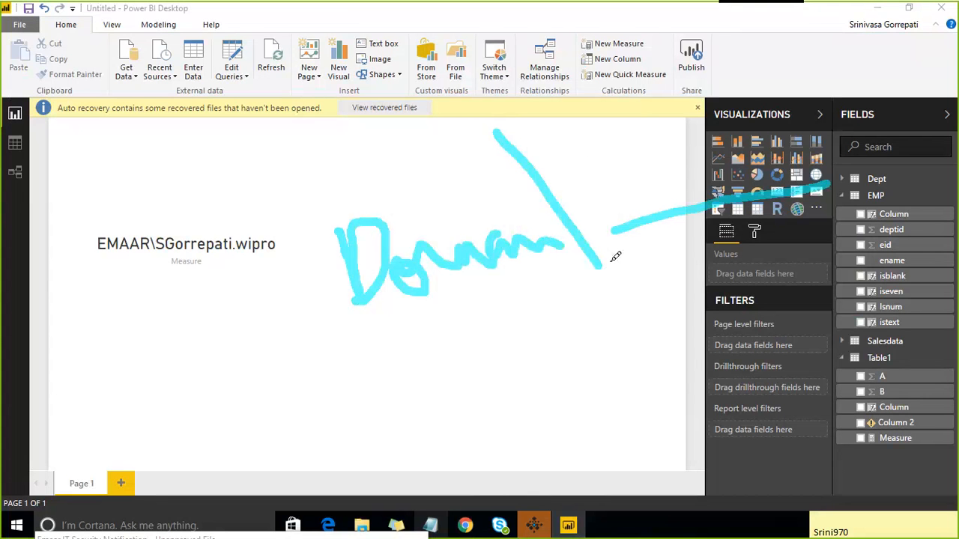
left_click_drag(393, 393, 540, 353)
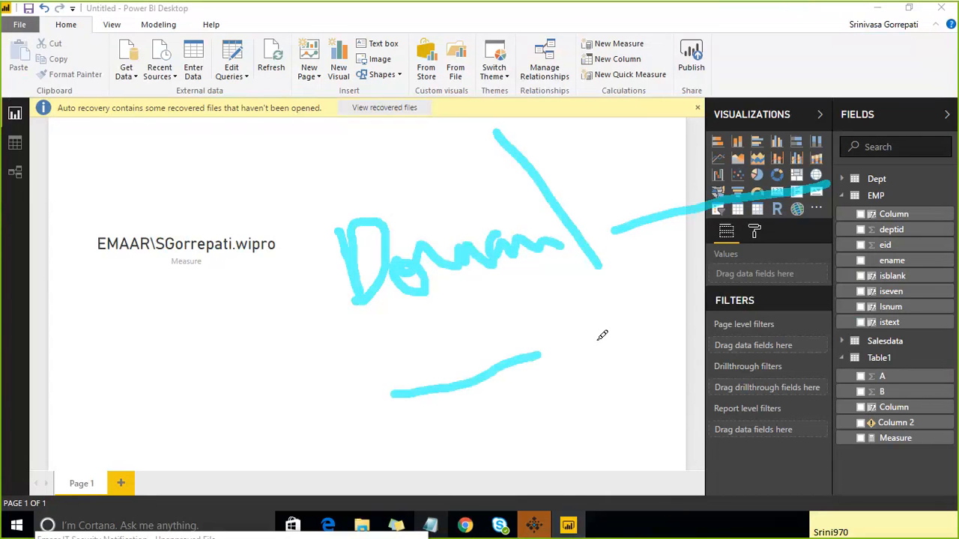
mouse_move(604, 336)
left_mouse_down()
mouse_move(596, 349)
mouse_move(617, 356)
left_mouse_up()
left_click_drag(644, 327, 779, 284)
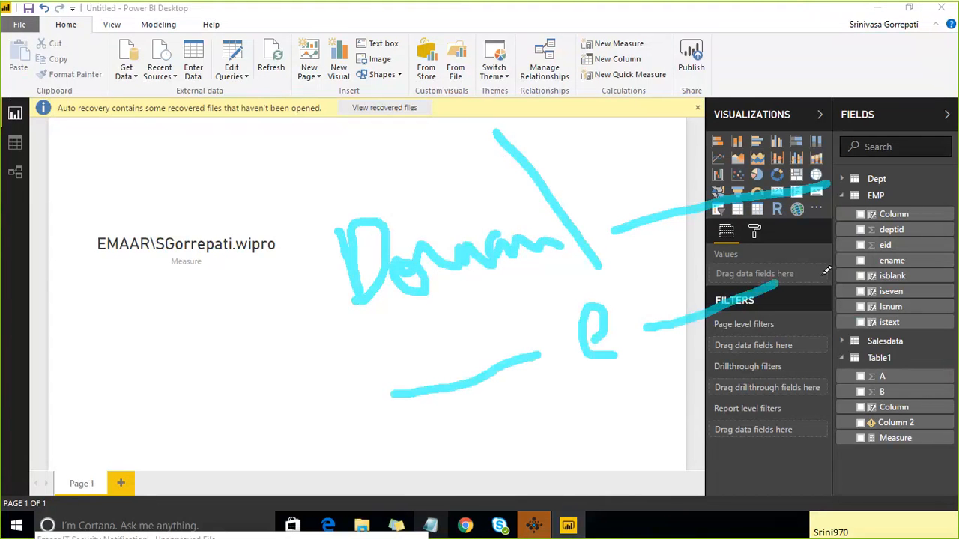
mouse_move(877, 241)
left_mouse_down()
mouse_move(862, 262)
mouse_move(941, 201)
mouse_move(957, 223)
left_mouse_up()
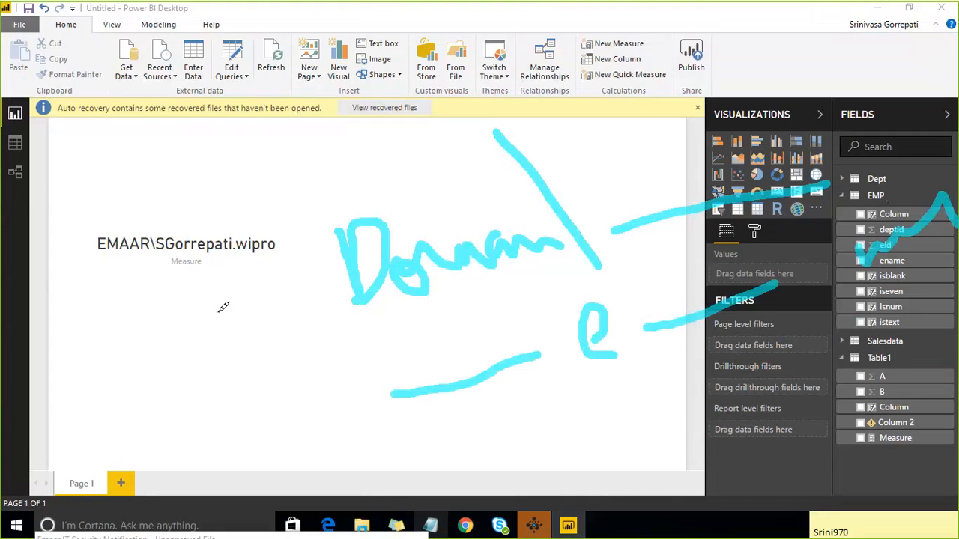
left_click_drag(210, 324, 294, 279)
left_click_drag(210, 324, 343, 371)
left_click_drag(274, 266, 288, 321)
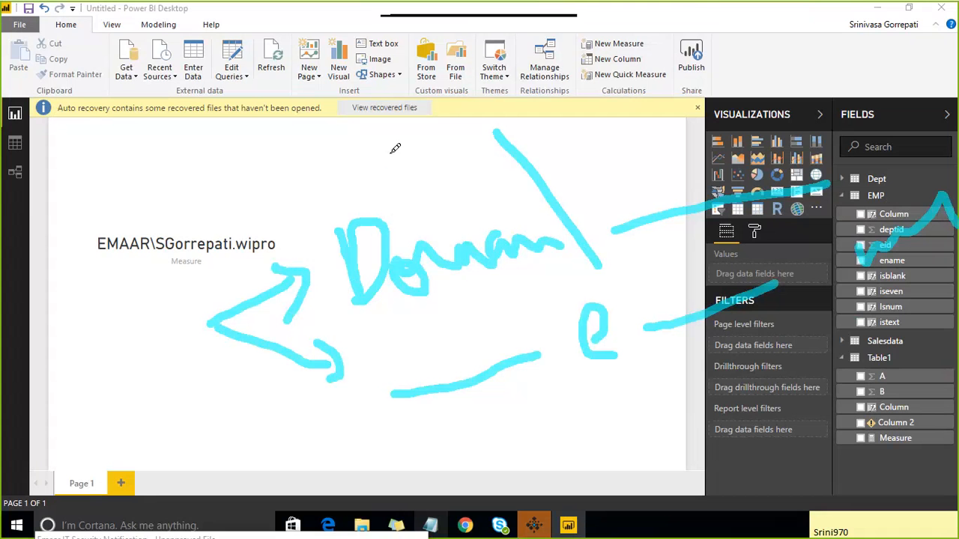
left_click_drag(392, 151, 266, 215)
mouse_move(286, 166)
left_mouse_down()
mouse_move(266, 215)
mouse_move(357, 225)
left_mouse_up()
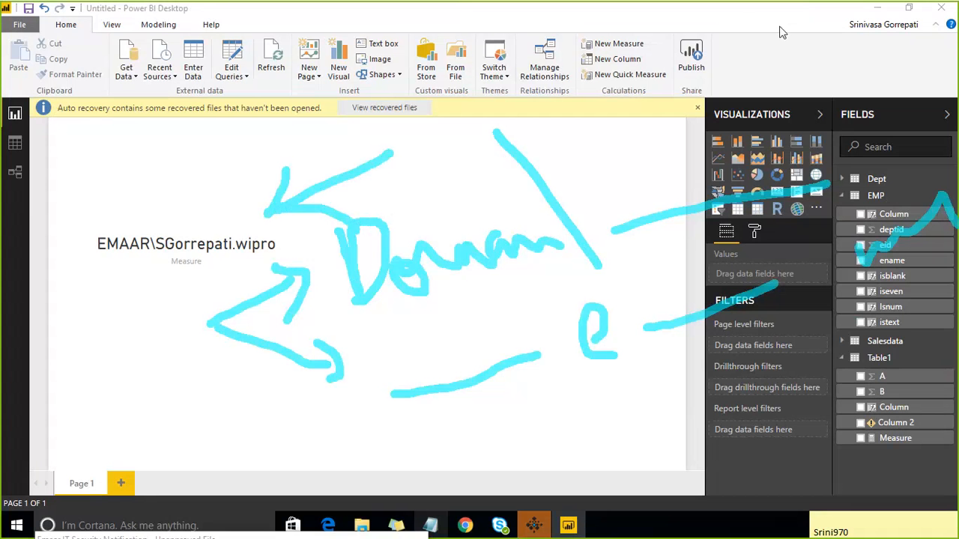
left_click(741, 24)
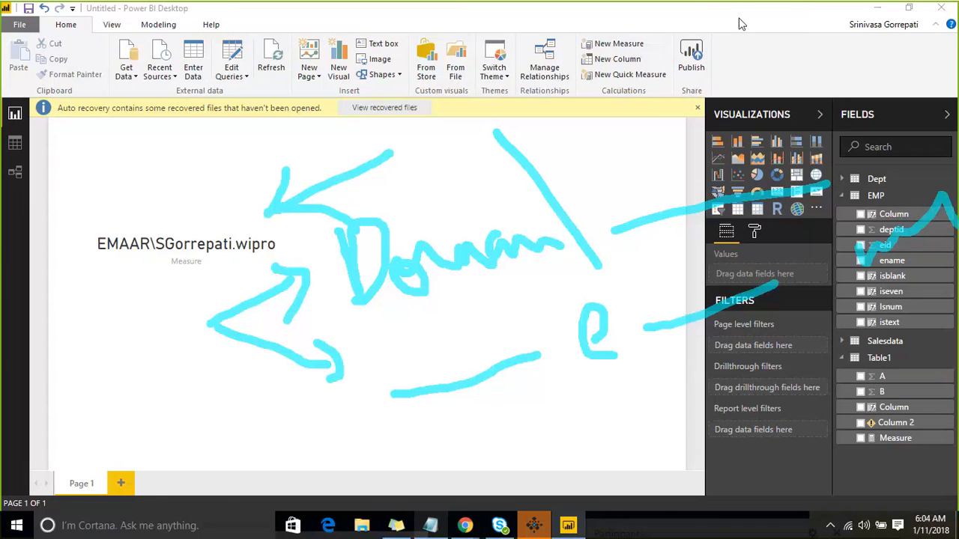
Save the report to the Desktop as a Power BI file named username
left_click(28, 8)
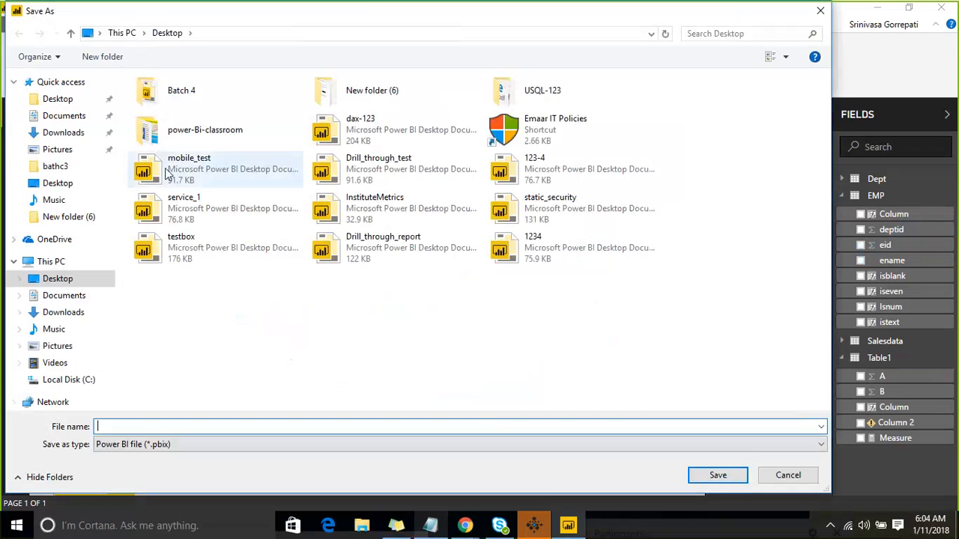
type("user")
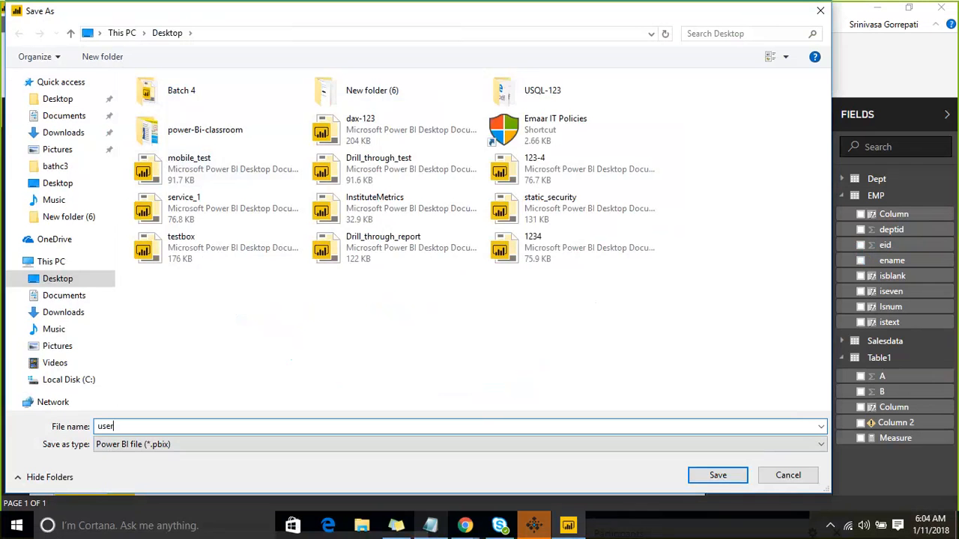
type("name")
left_click(903, 328)
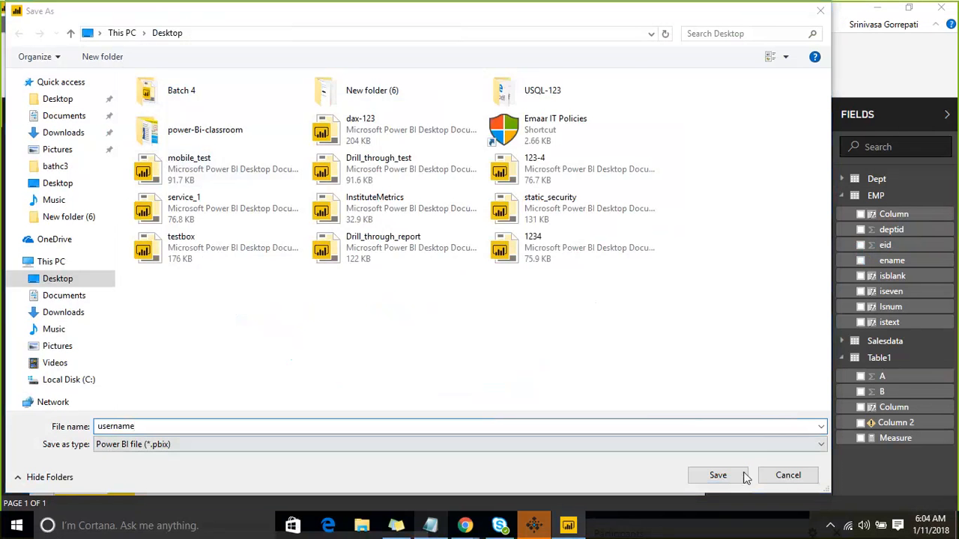
left_click(737, 480)
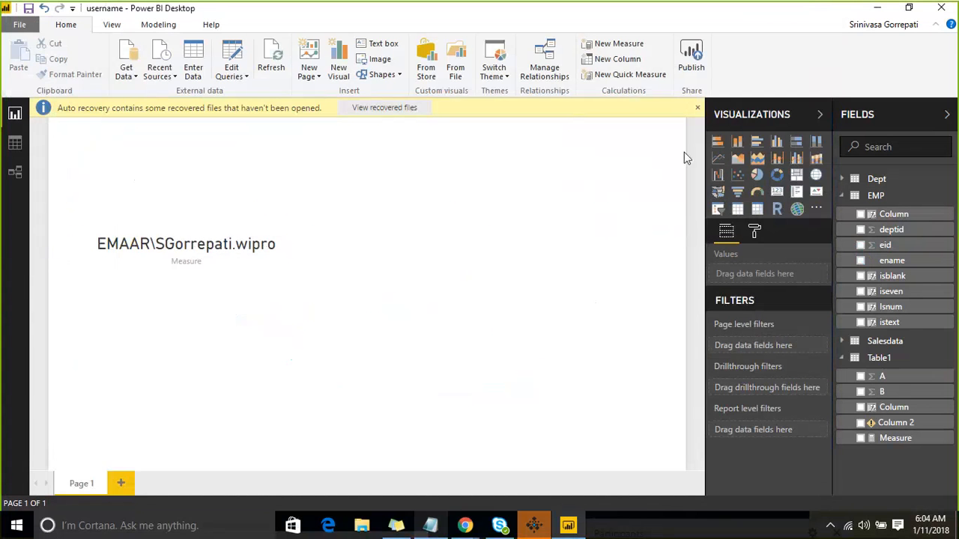
Publish the username report to the XYZ workspace
left_click(691, 59)
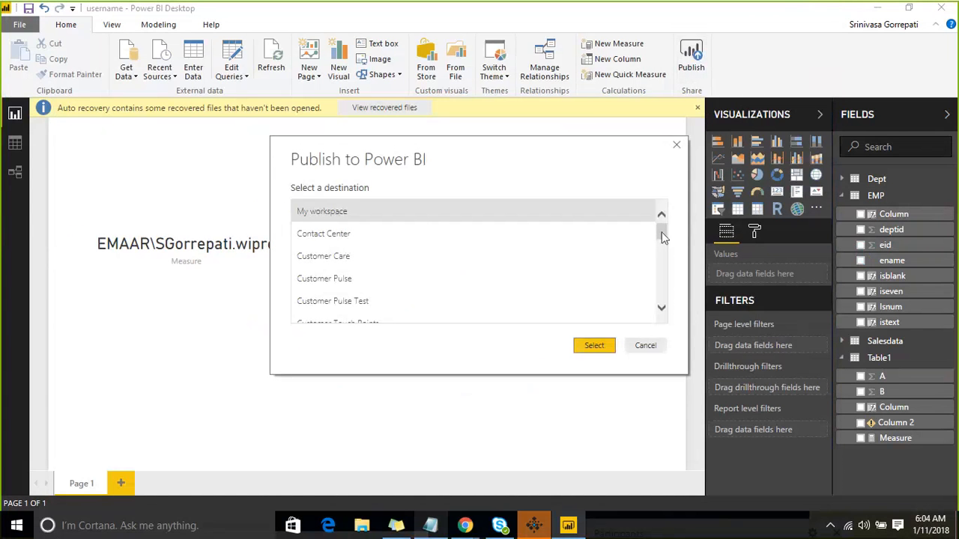
left_click_drag(662, 231, 662, 303)
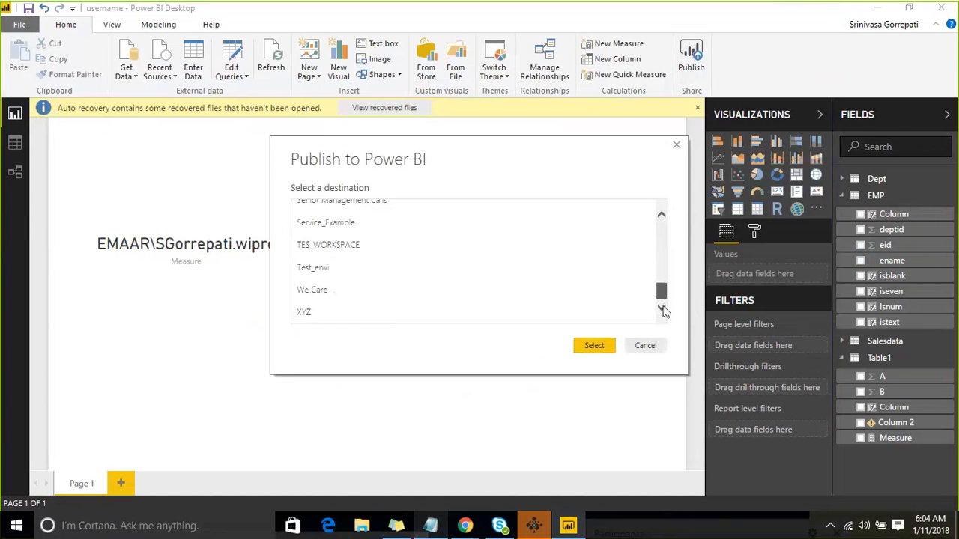
left_click(582, 346)
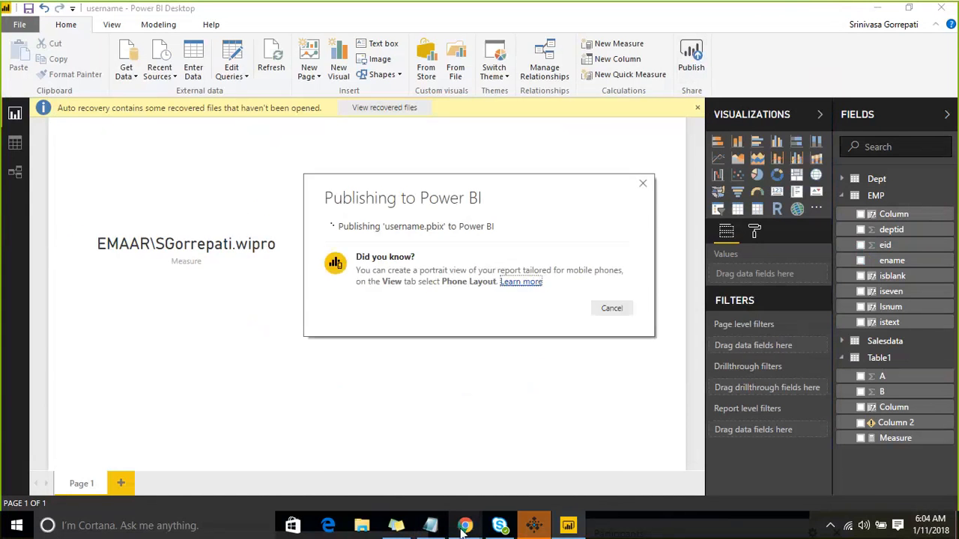
Switch to Chrome and open app.powerbi.com in a new tab
mouse_move(465, 525)
left_click(432, 463)
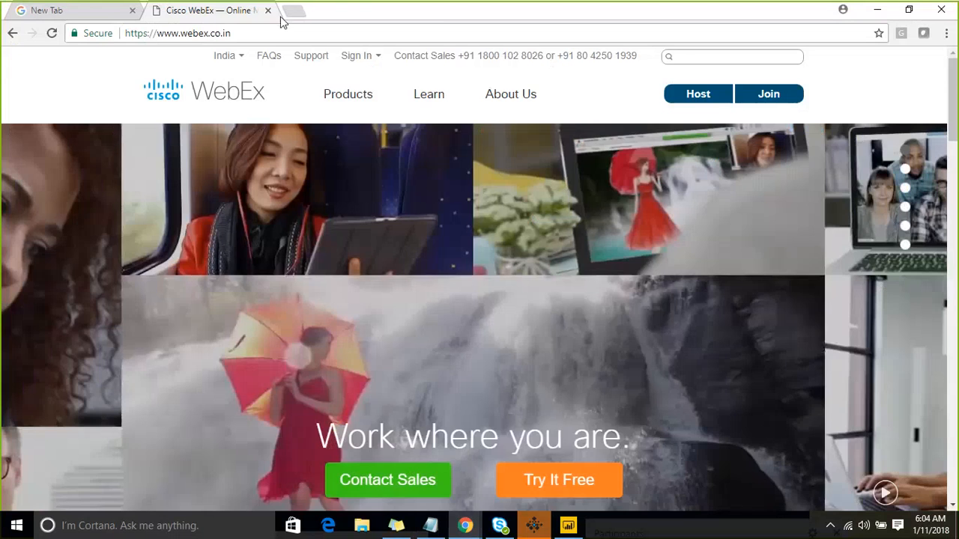
left_click(292, 10)
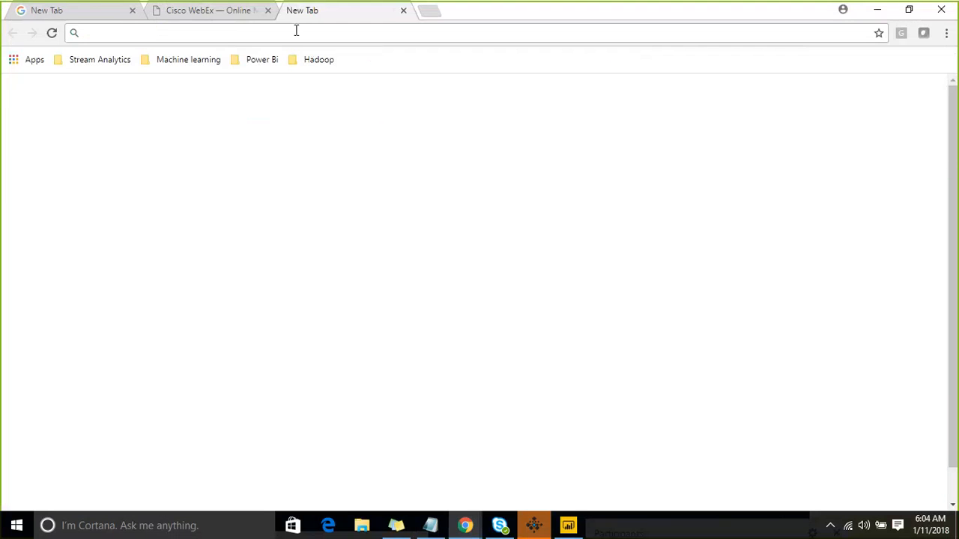
type("App.powerbi.com")
key("Return")
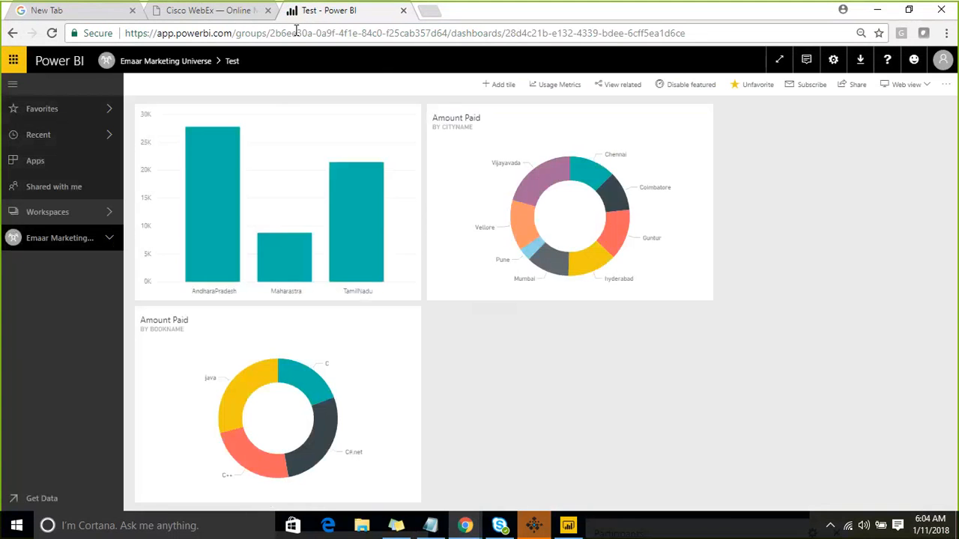
Open the username report from the XYZ workspace's reports and examine the value on its card
left_click(77, 212)
scroll(190, 386, "down", 5)
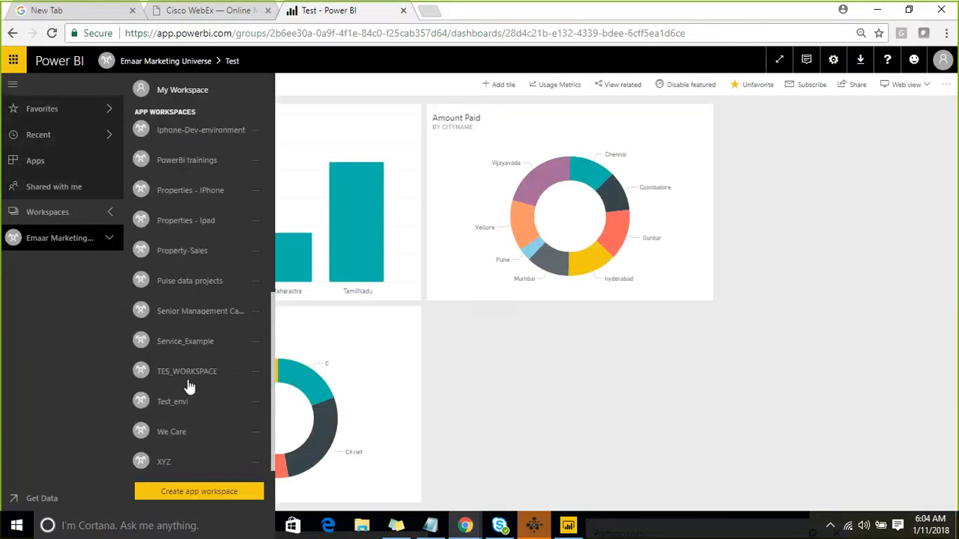
left_click(178, 463)
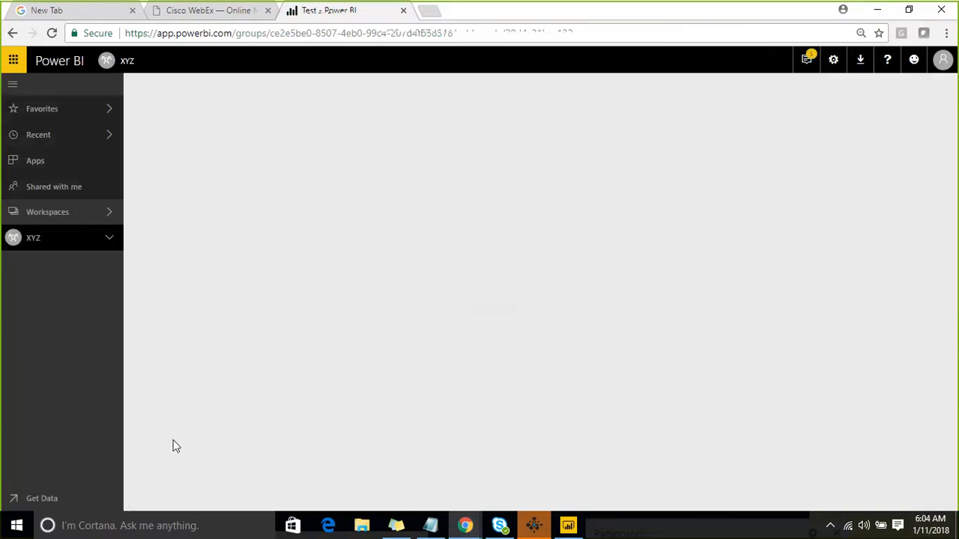
left_click(221, 150)
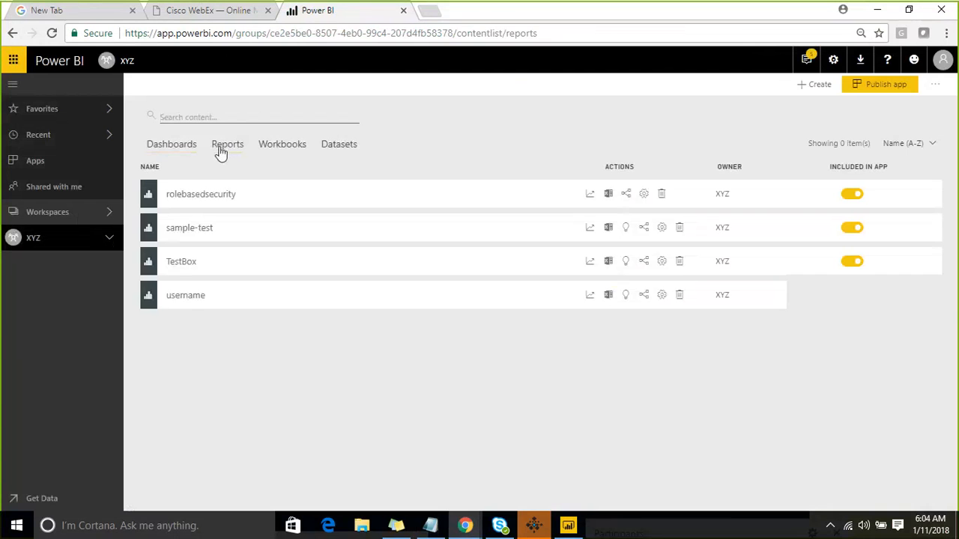
left_click(193, 297)
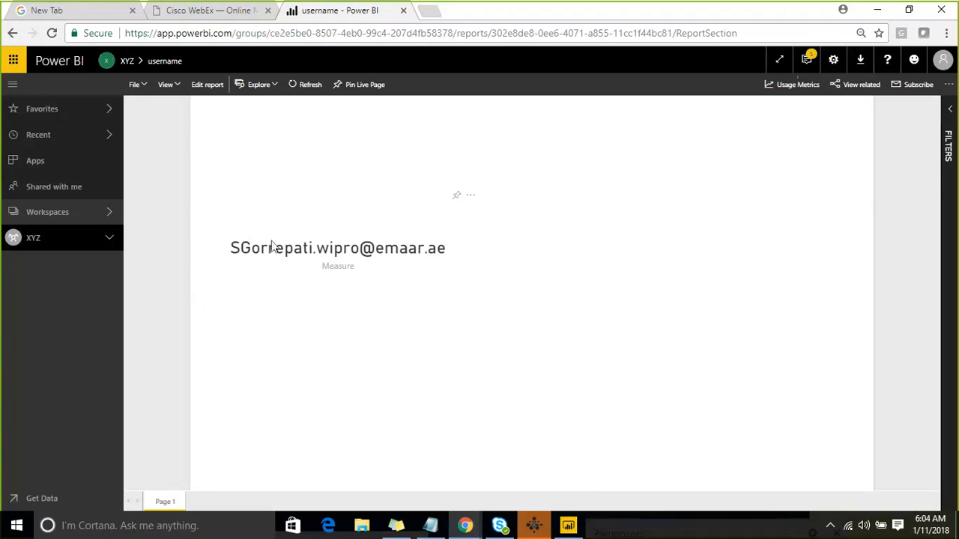
mouse_move(385, 252)
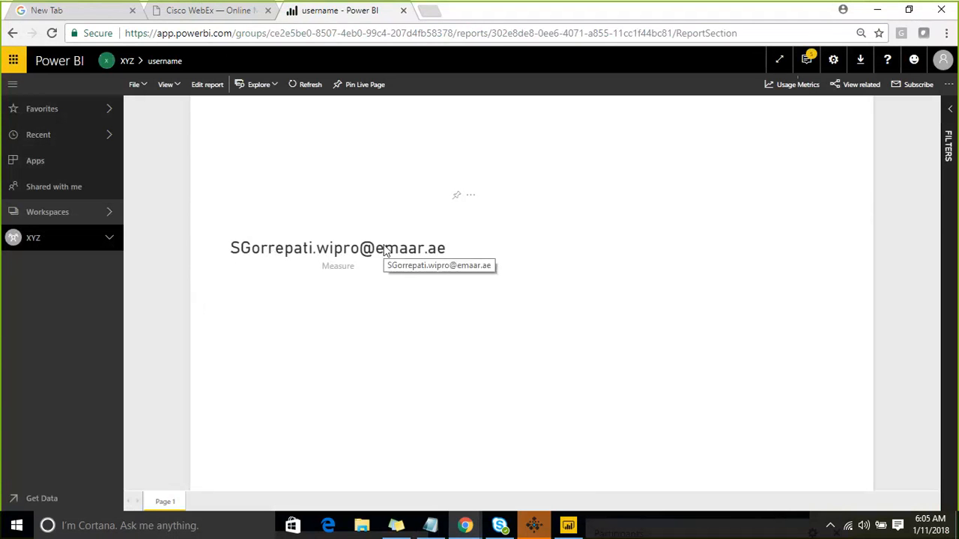
Switch back to Power BI Desktop and dismiss the publishing confirmation
left_click(578, 530)
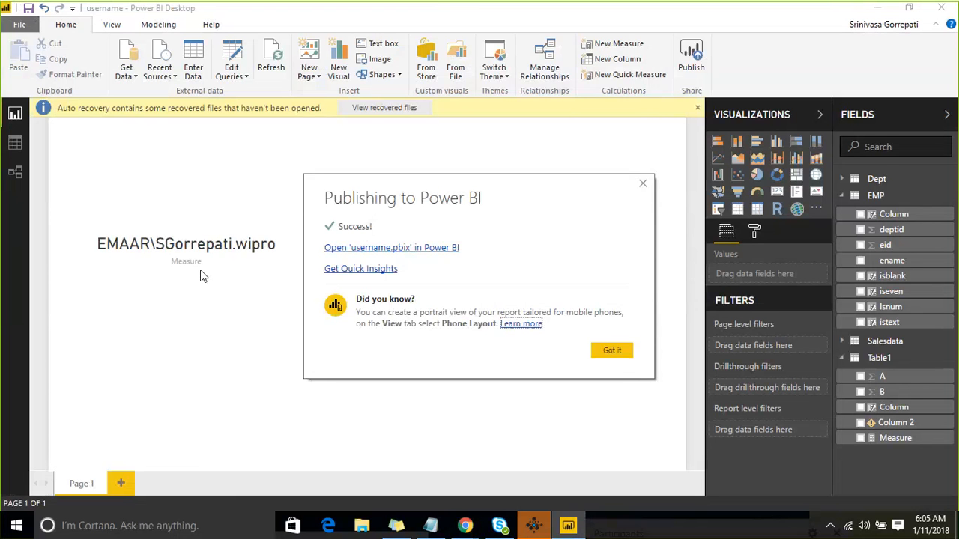
left_click(620, 356)
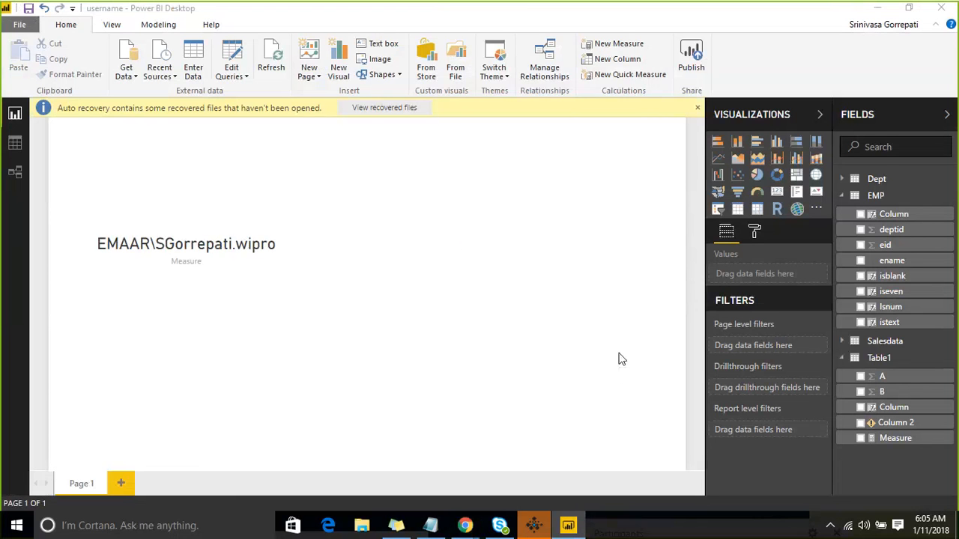
Annotate the report page with a freehand two-column table outline and a handwritten name heading above its second column
left_click(741, 27)
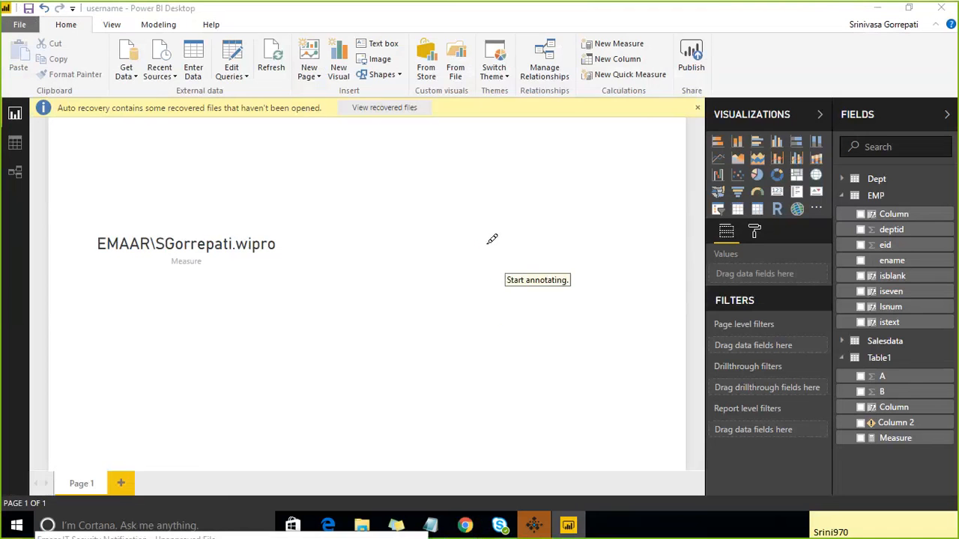
left_click_drag(486, 242, 530, 461)
left_click_drag(339, 322, 690, 220)
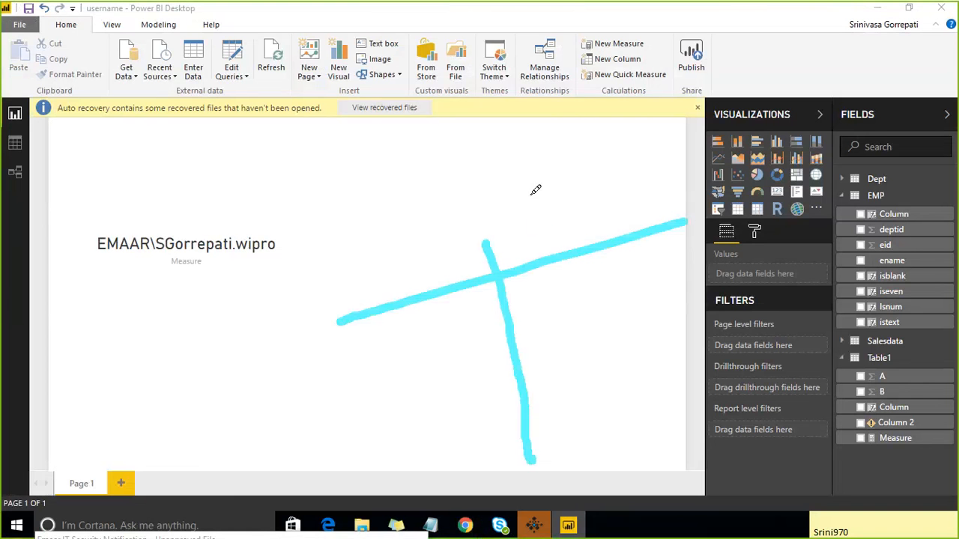
mouse_move(530, 194)
left_mouse_down()
mouse_move(541, 227)
mouse_move(588, 236)
left_mouse_up()
left_click_drag(533, 212, 510, 234)
mouse_move(572, 194)
left_mouse_down()
mouse_move(534, 215)
mouse_move(586, 232)
mouse_move(604, 225)
mouse_move(586, 215)
mouse_move(628, 158)
left_mouse_up()
mouse_move(652, 193)
left_mouse_down()
mouse_move(707, 130)
mouse_move(719, 141)
left_mouse_up()
left_click(665, 178)
left_click_drag(739, 150, 759, 159)
Draw five short freehand lines as rows beneath the handwritten name heading
left_click_drag(577, 312, 649, 285)
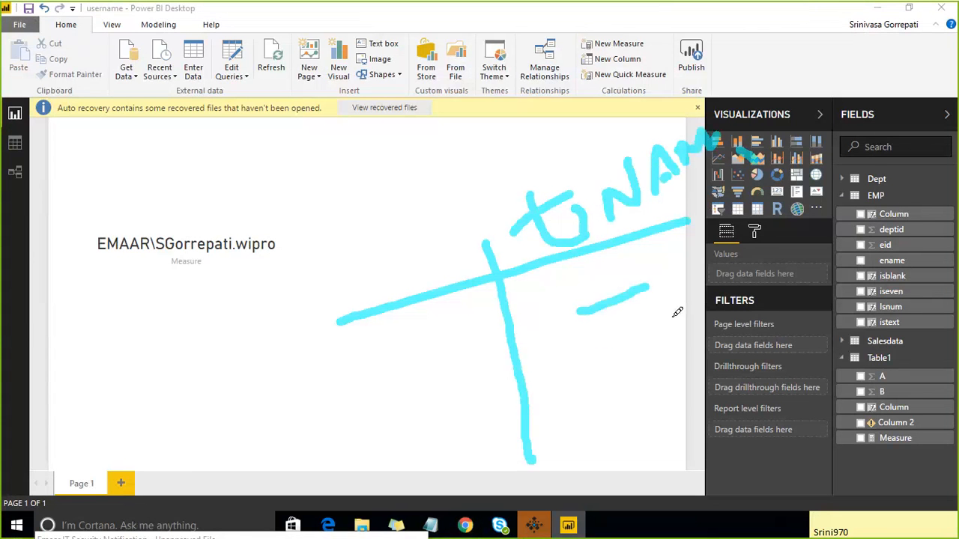
left_click_drag(600, 344, 666, 317)
left_click_drag(612, 370, 671, 347)
left_click_drag(624, 409, 680, 386)
left_click_drag(642, 423, 687, 408)
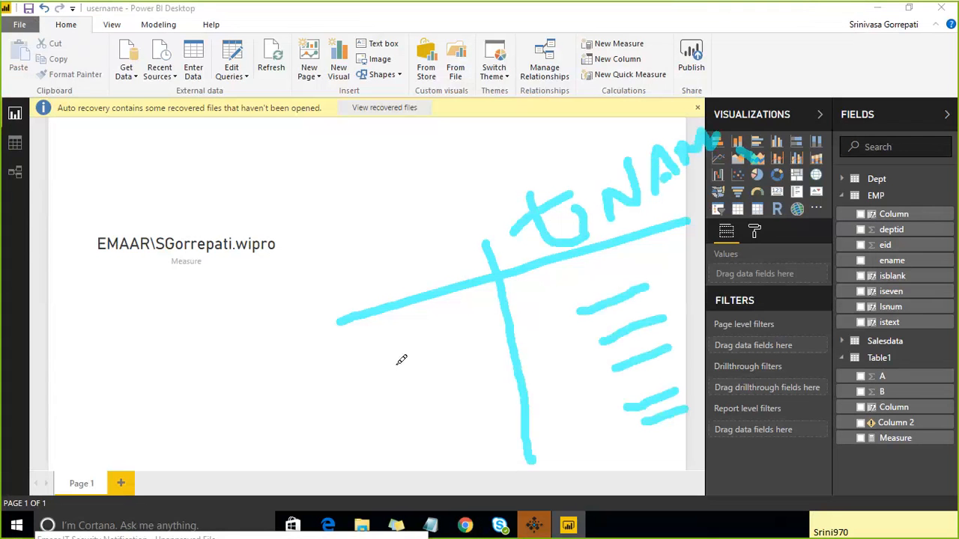
Tick the sketched table's first row in both columns, link the card to the name heading with a curve, and clear the annotations
mouse_move(365, 377)
left_mouse_down()
mouse_move(451, 345)
mouse_move(516, 298)
left_mouse_up()
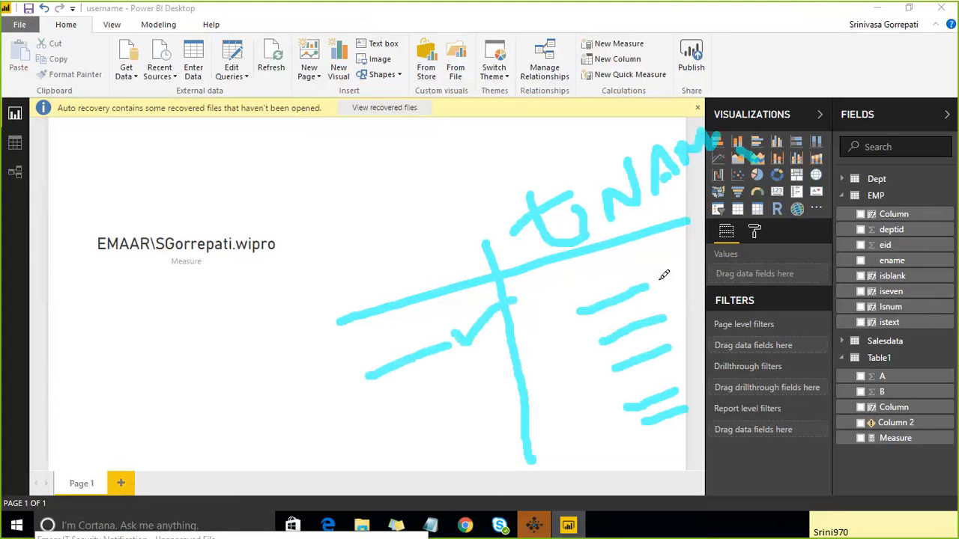
left_click_drag(656, 263, 766, 186)
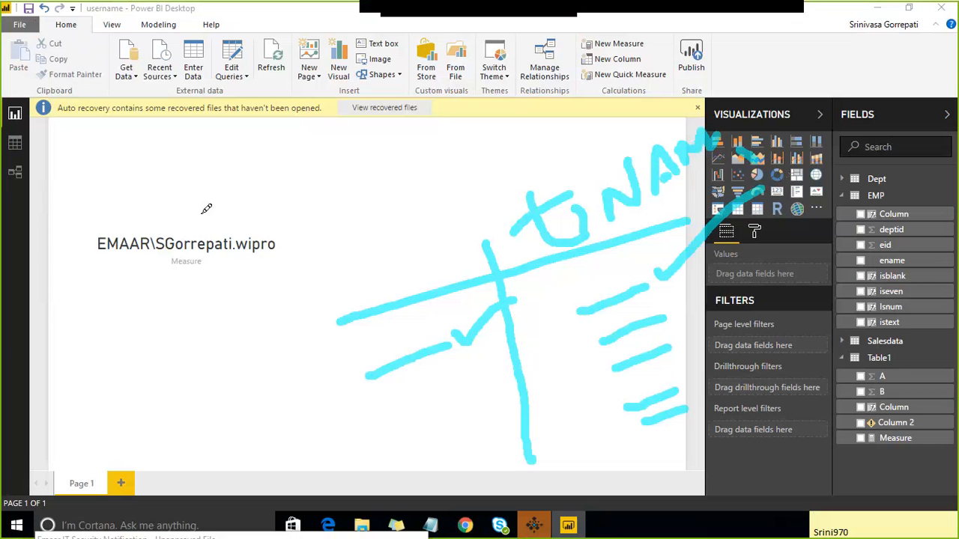
mouse_move(198, 223)
left_mouse_down()
mouse_move(605, 150)
mouse_move(639, 227)
left_mouse_up()
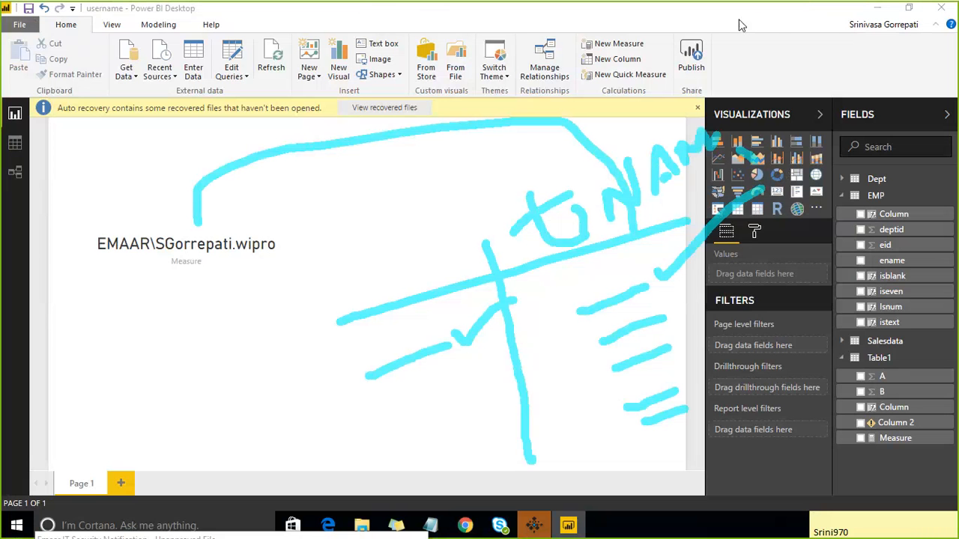
key("Escape")
Switch to the published username report in Chrome to examine its card
left_click(464, 525)
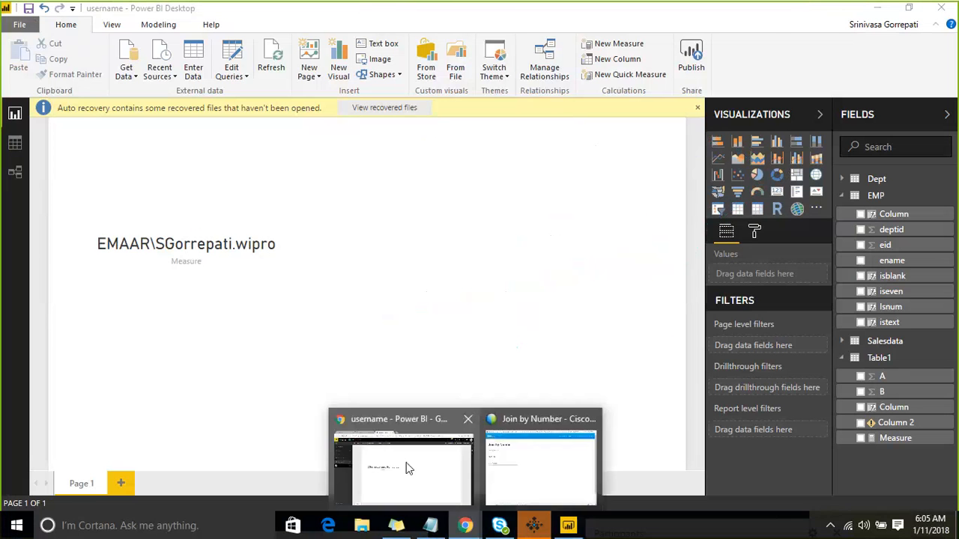
left_click(408, 468)
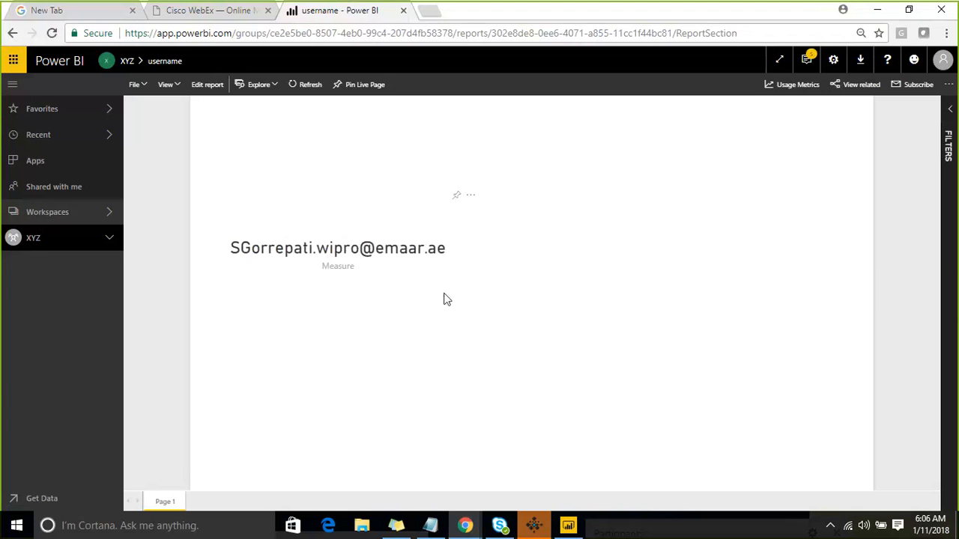
Return to Power BI Desktop and slightly reduce the width and height of the Measure card
mouse_move(566, 524)
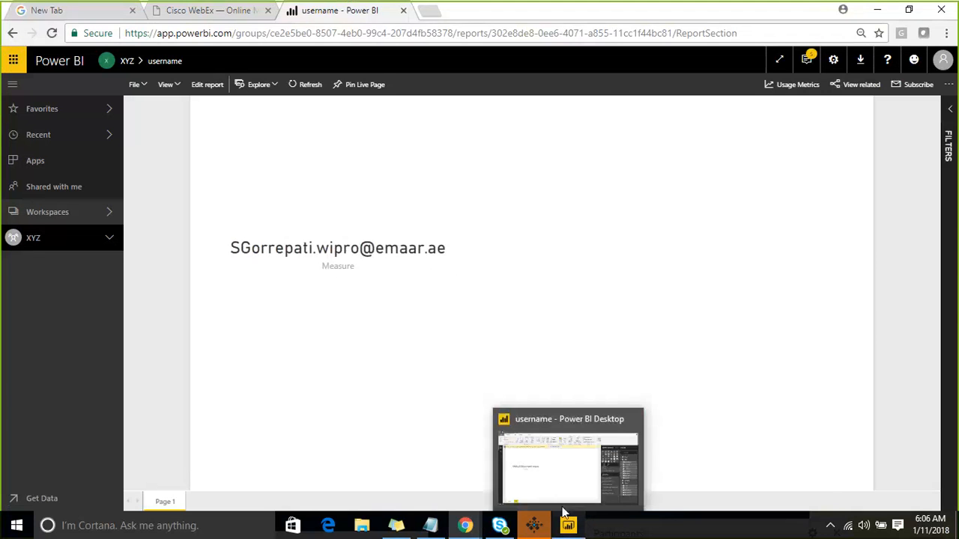
left_click(557, 480)
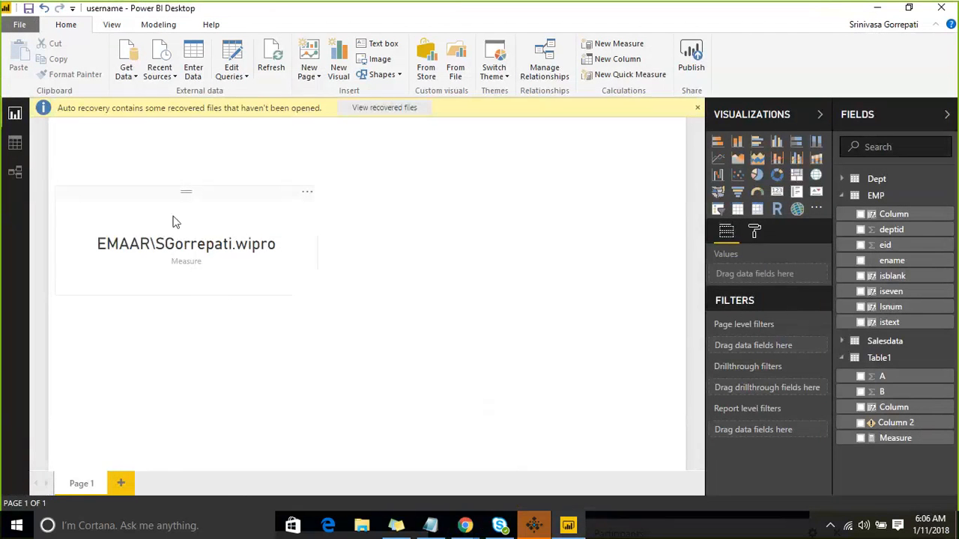
left_click(264, 283)
mouse_move(316, 295)
left_mouse_down()
mouse_move(307, 297)
mouse_move(299, 268)
mouse_move(305, 282)
left_mouse_up()
left_click(295, 278)
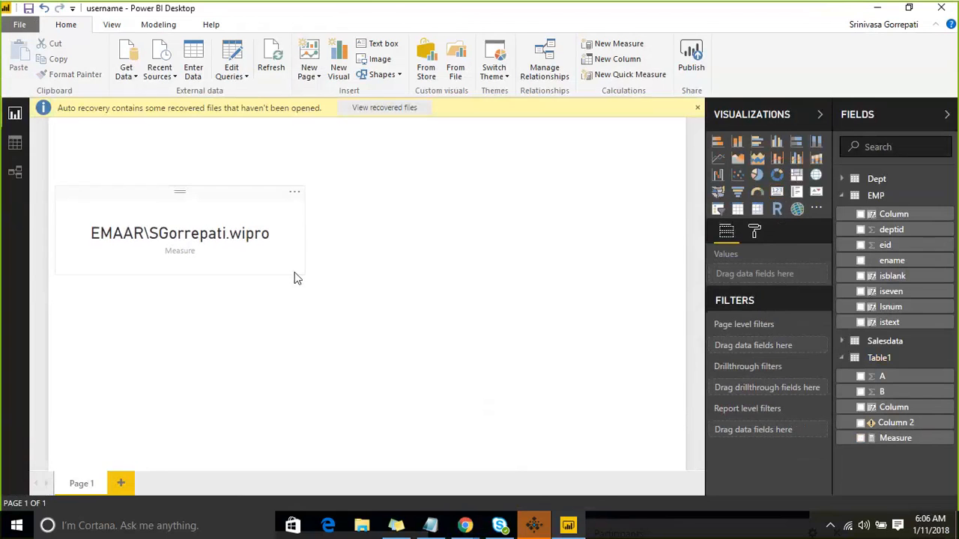
Switch to the browser again and compare the published card's value with the desktop version
mouse_move(465, 521)
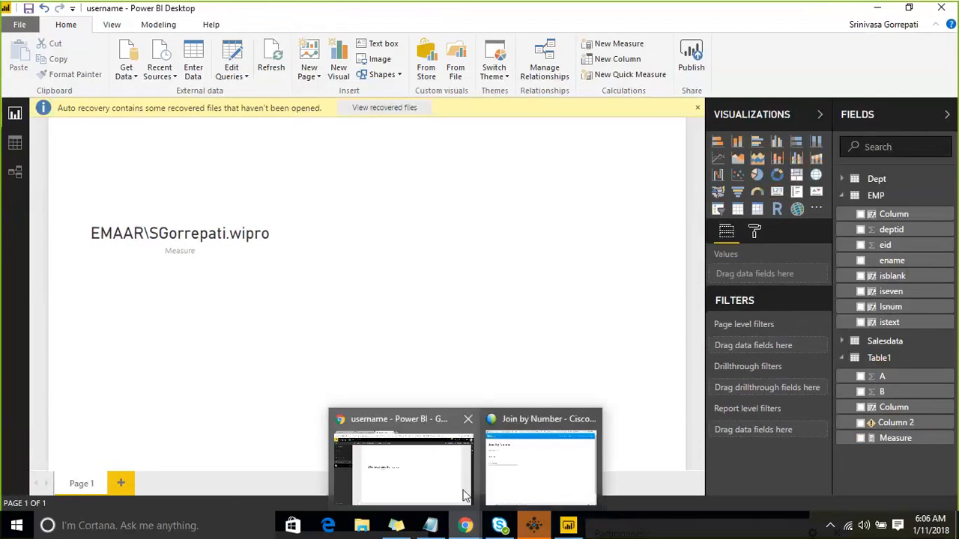
left_click(443, 475)
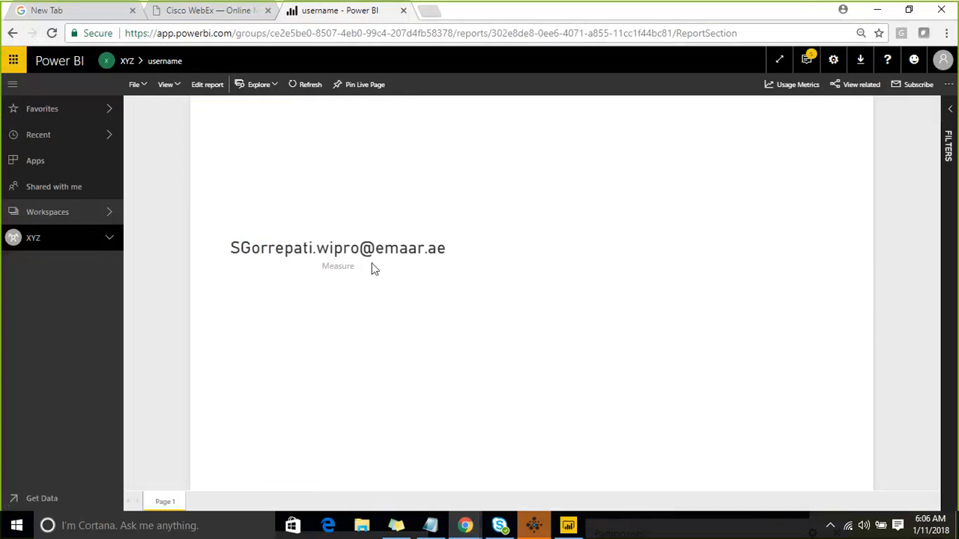
mouse_move(372, 263)
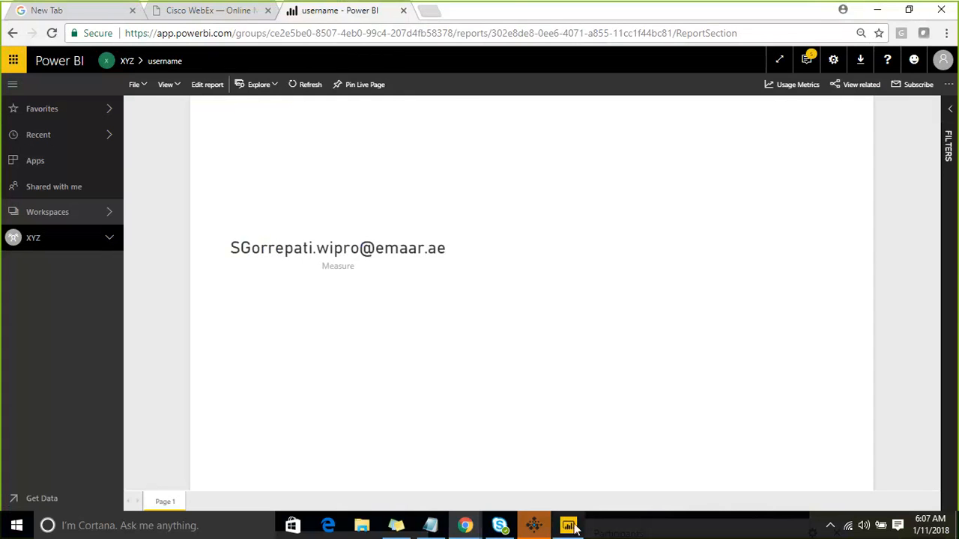
Switch to the dax course notes in Notepad and highlight the username() entry in the information functions list
mouse_move(574, 528)
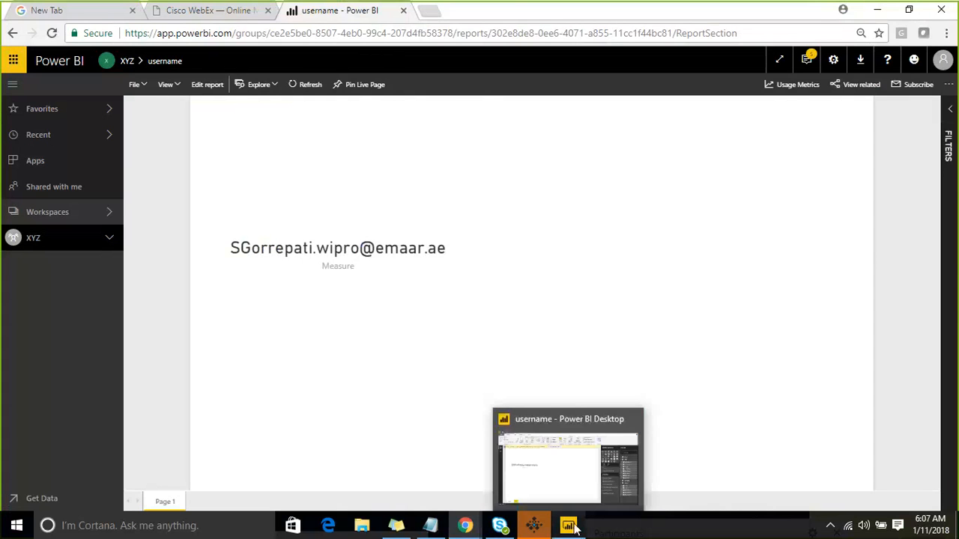
left_click(567, 480)
left_click(431, 526)
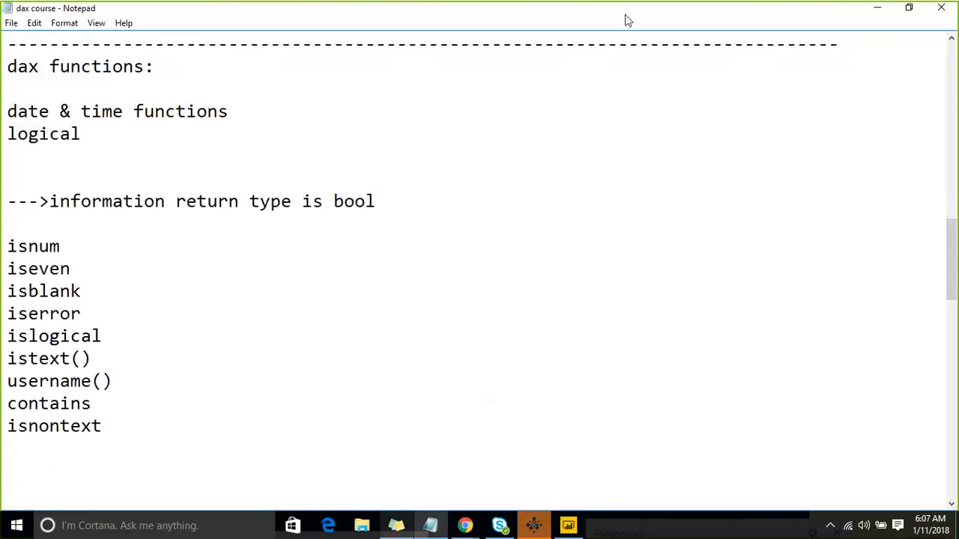
left_click(598, 15)
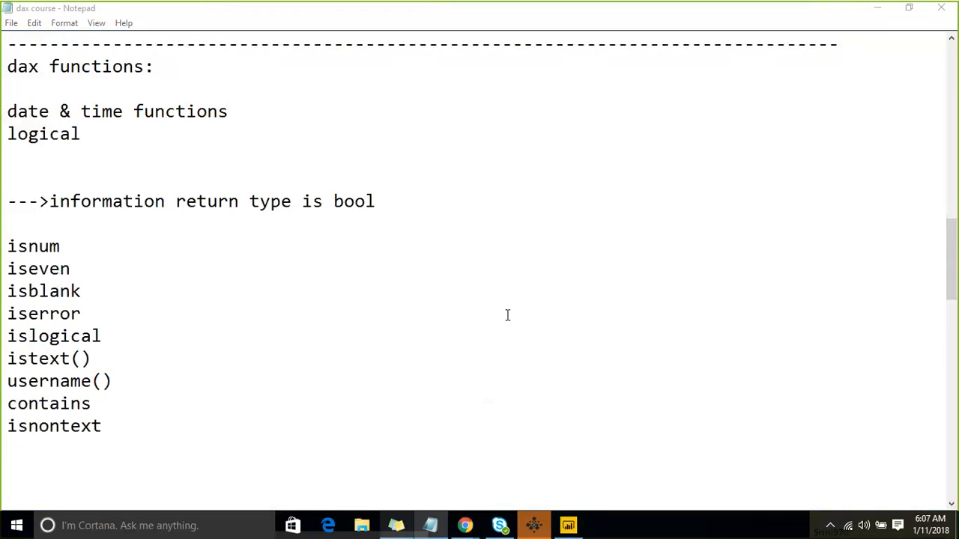
left_click_drag(137, 380, 8, 381)
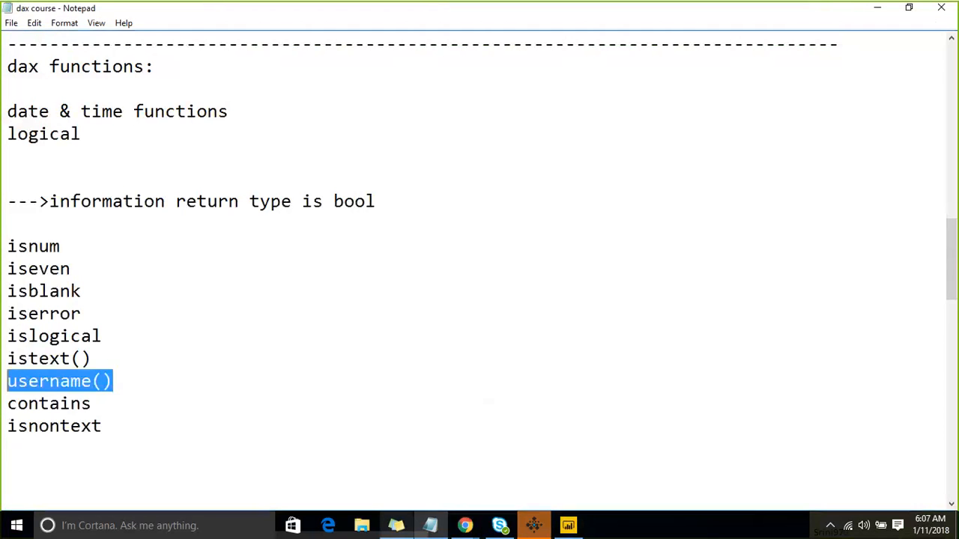
left_click(96, 362)
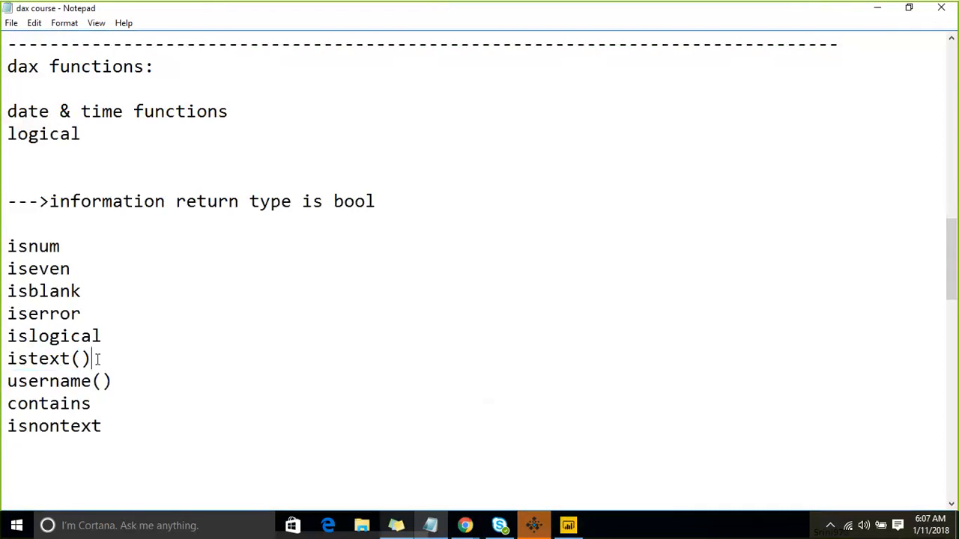
left_click_drag(125, 385, 6, 383)
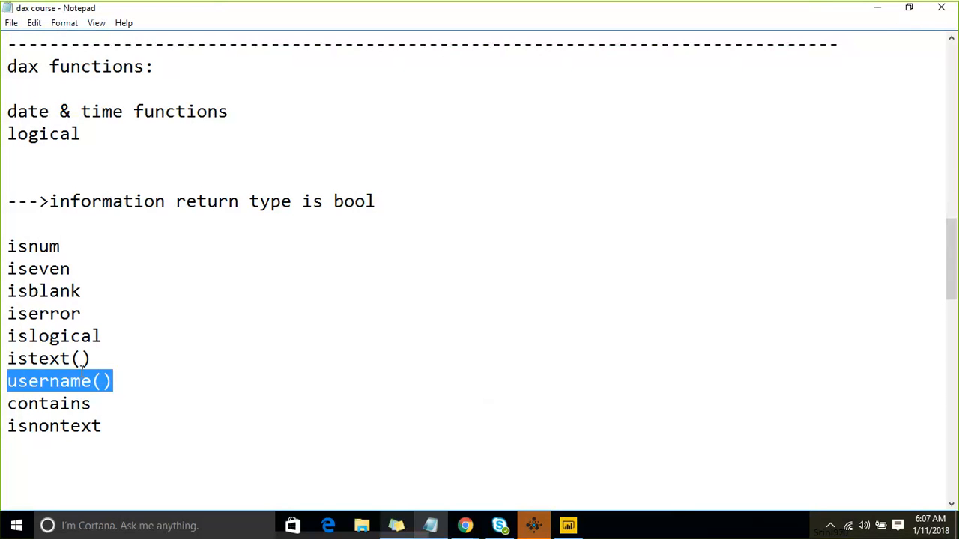
left_click(135, 349)
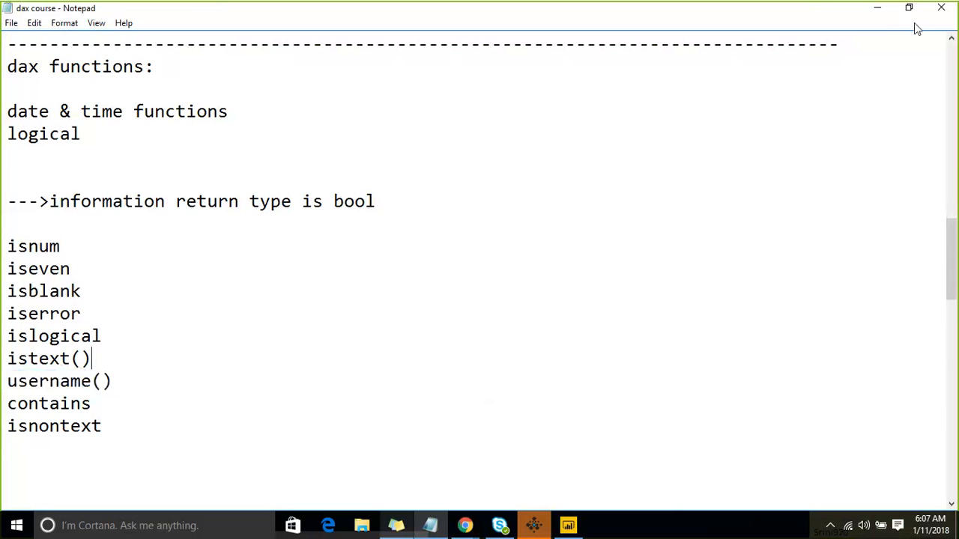
Highlight the contains entry in the dax course notes and return to Power BI Desktop
left_click(881, 13)
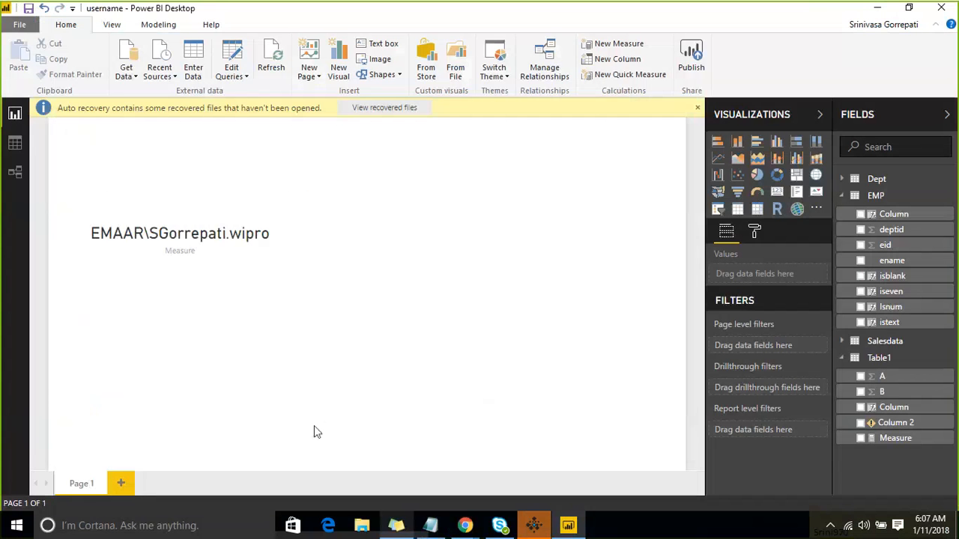
left_click(430, 525)
left_click(123, 388)
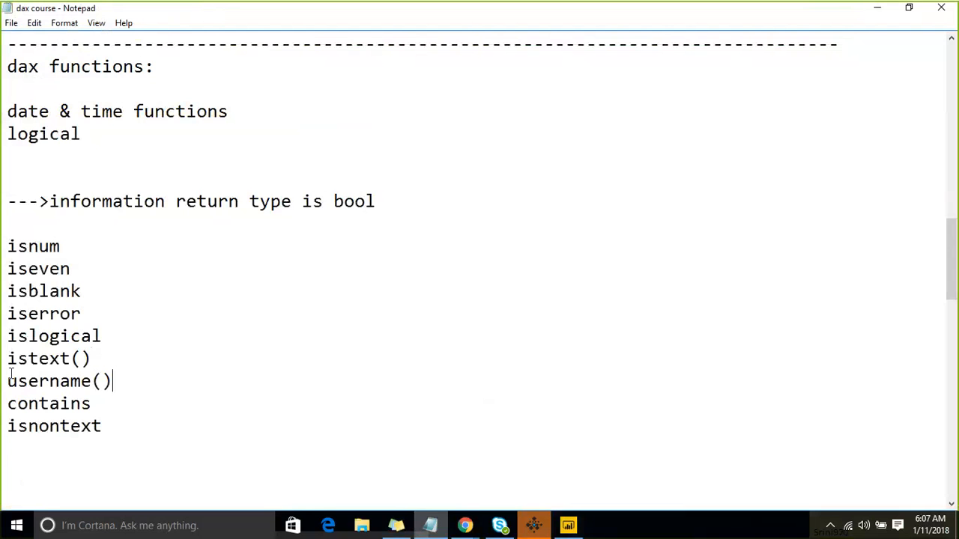
key("shift+Home")
left_click_drag(91, 405, 7, 405)
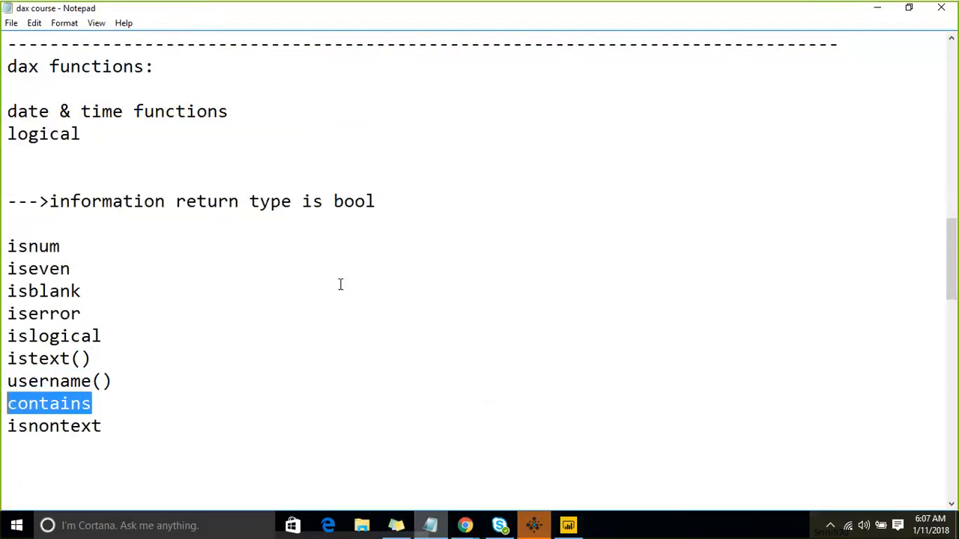
left_click(877, 15)
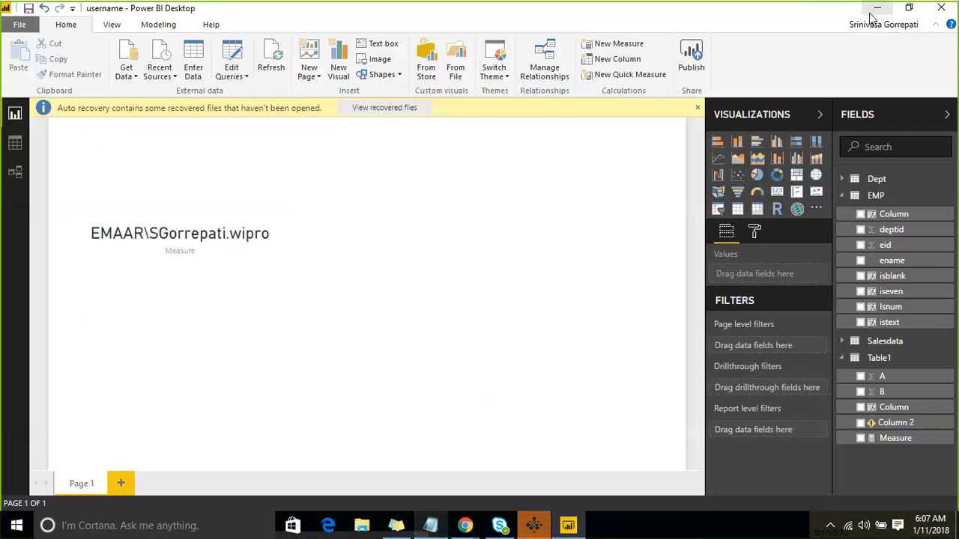
Dismiss the auto recovery notice and view the rows of the EMP and Salesdata tables in Data view
left_click(699, 110)
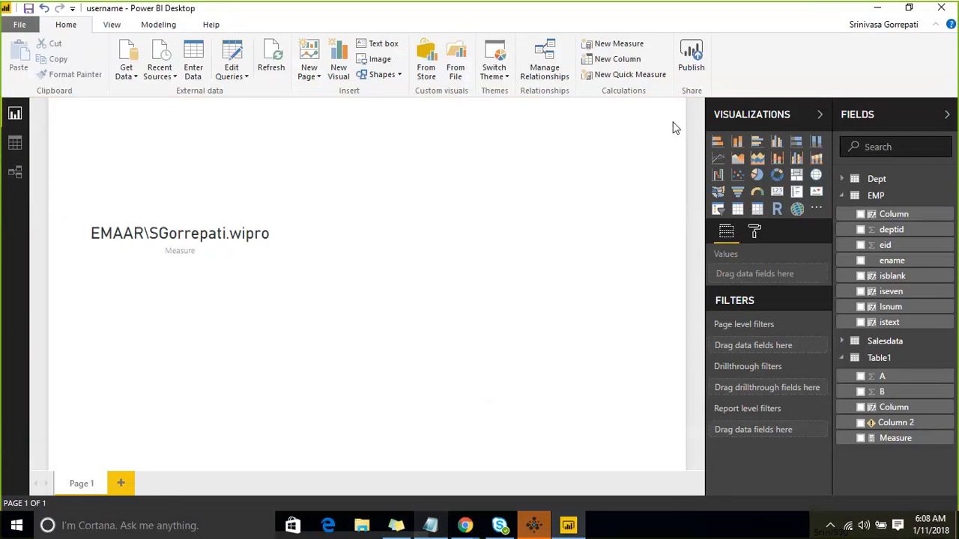
left_click(14, 146)
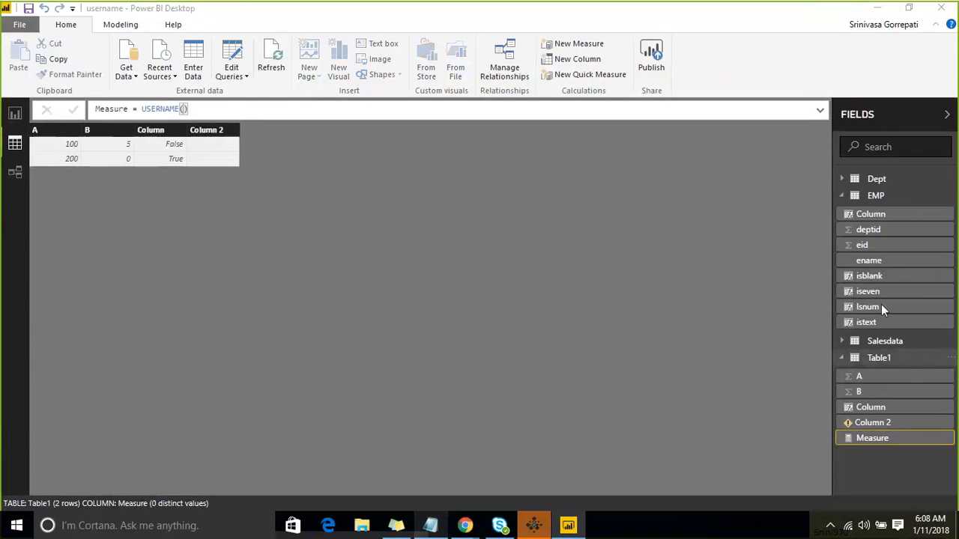
left_click(875, 196)
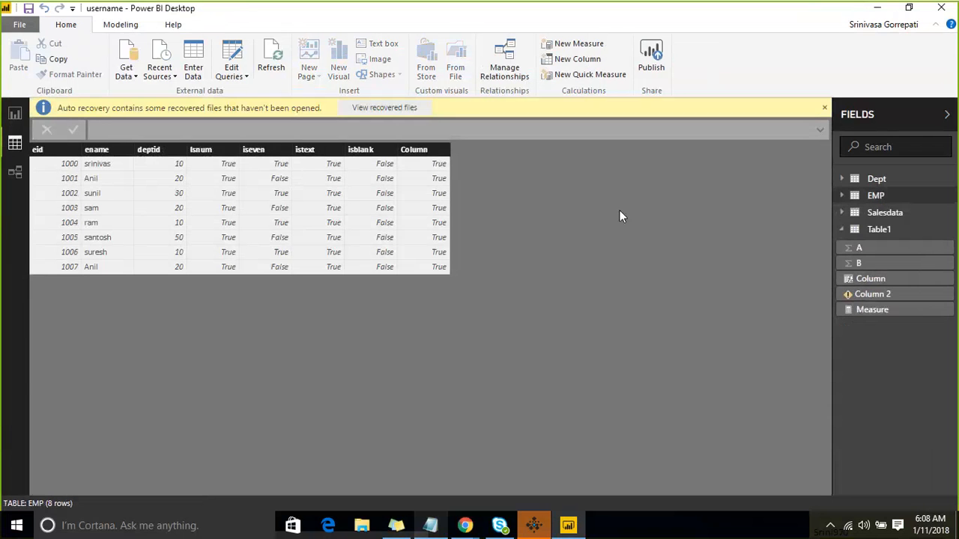
left_click(878, 215)
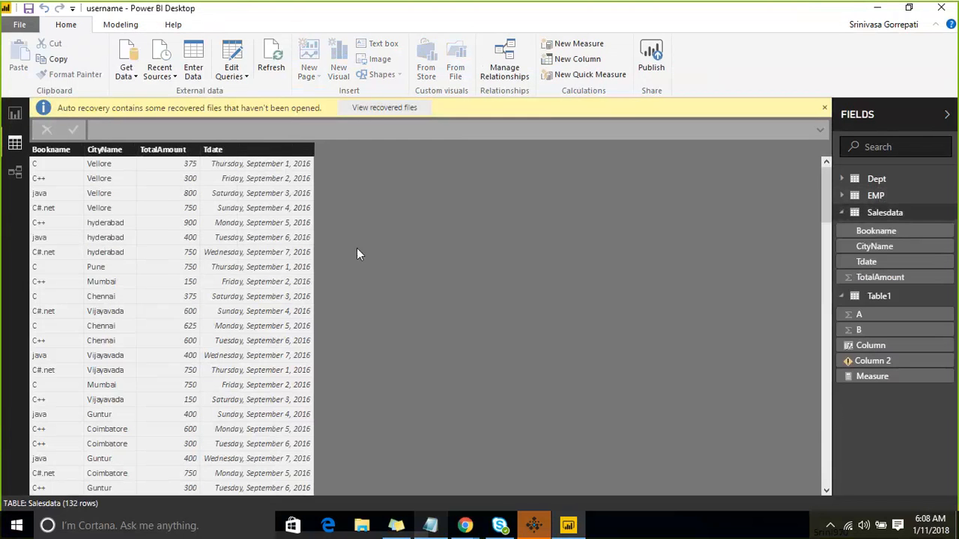
Add a calculated column to the Salesdata table and name it F_Contains
left_click(949, 214)
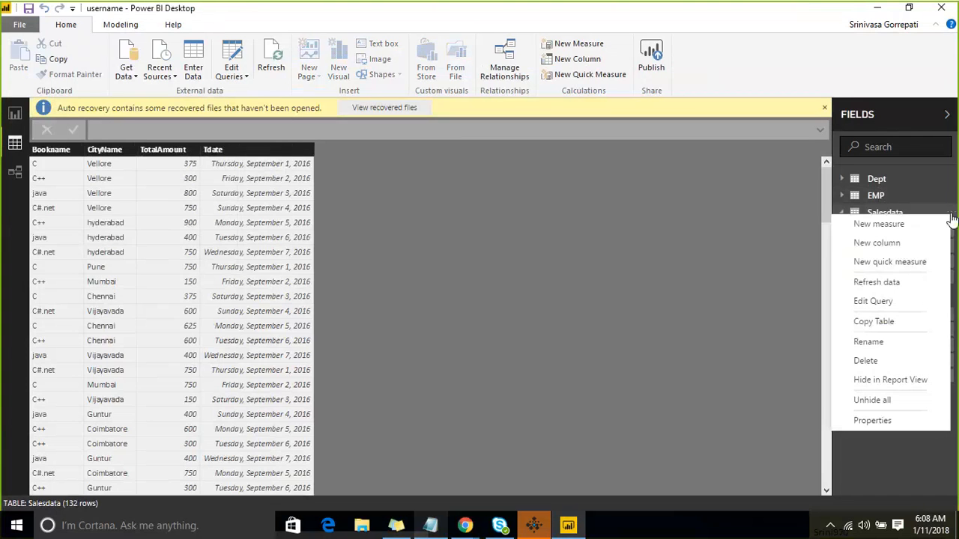
left_click(899, 245)
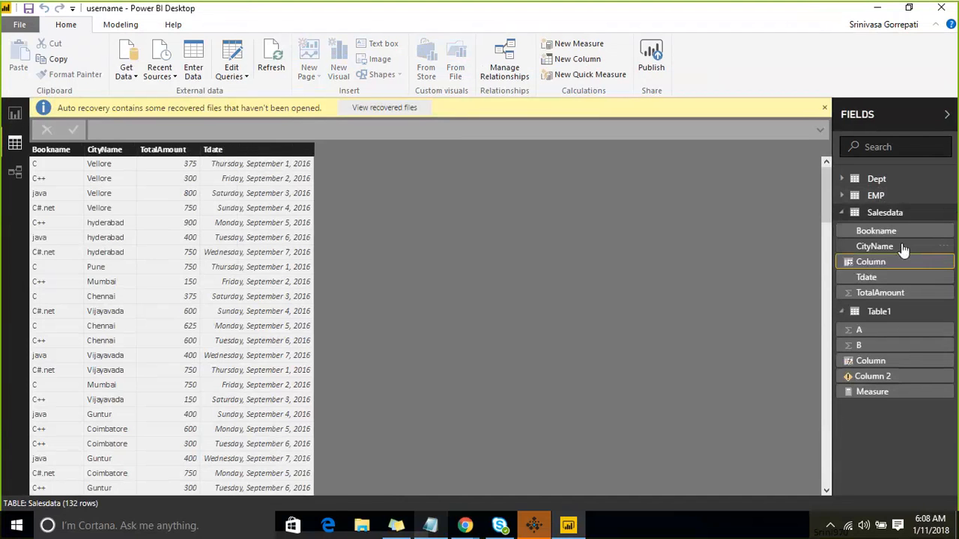
left_click(172, 134)
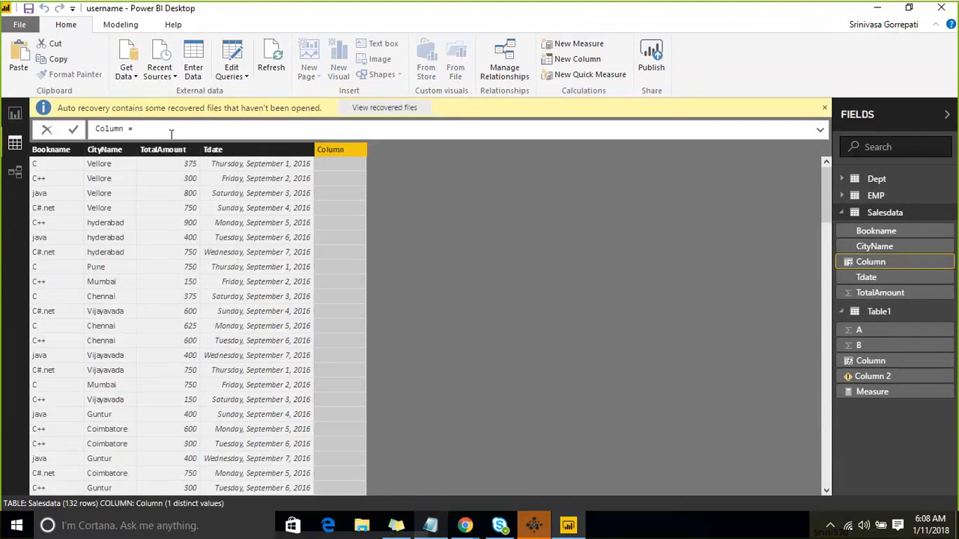
key("Left")
key("Left")
key("Left")
key("shift+Left")
key("shift+Left")
key("shift+Left")
key("shift+Left")
key("shift+Left")
key("shift+Left")
key("shift+Right")
key("shift+Right")
key("BackSpace")
type("ntains")
key("Left")
key("Left")
key("Left")
key("Home")
type("F_")
Start the F_Contains formula with the suggested CONTAINS function
left_click(171, 132)
type("Con")
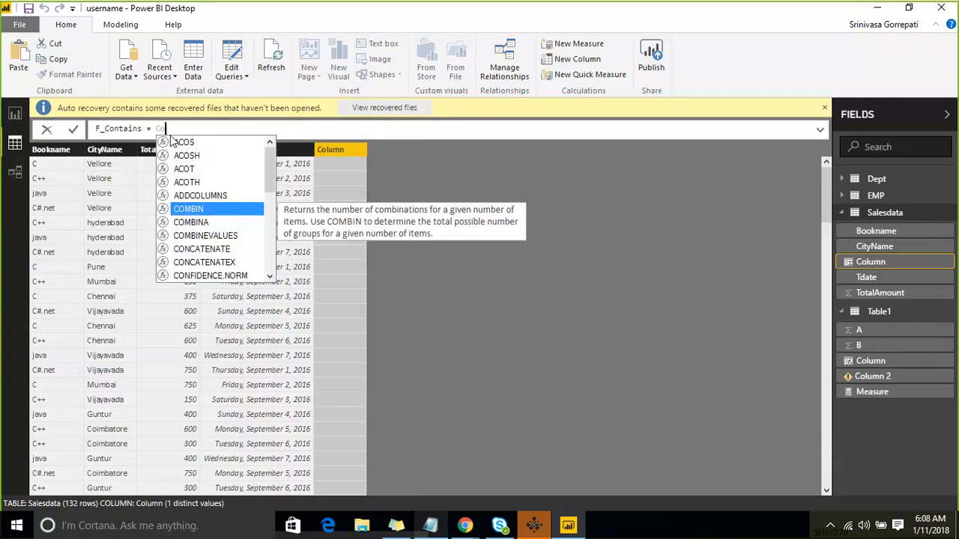
key("Down")
key("Down")
key("Down")
key("Down")
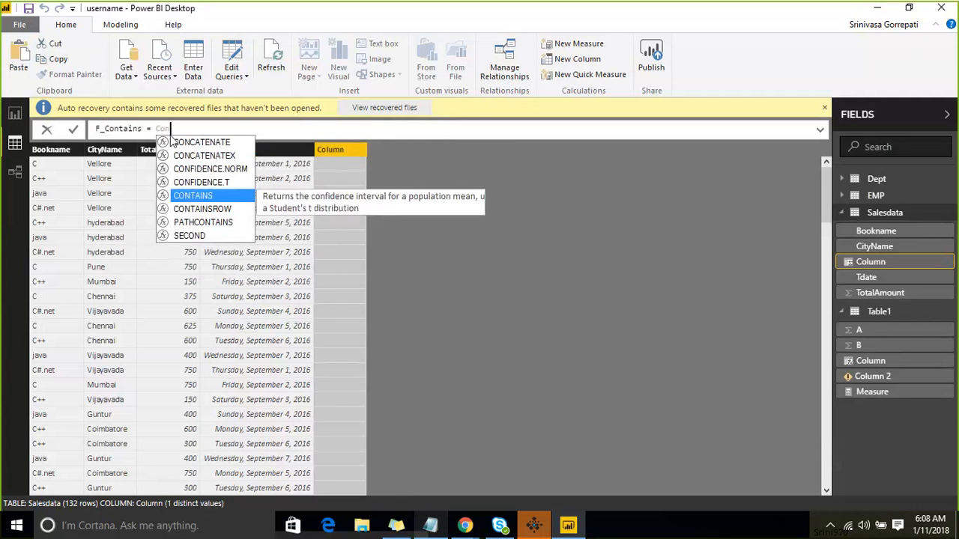
key("Tab")
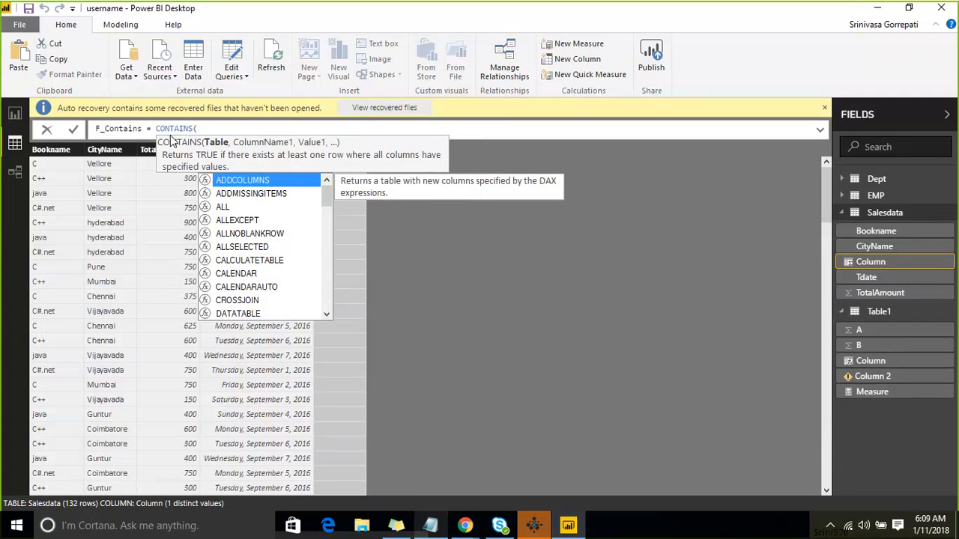
Copy the unfinished formula F_Contains = CONTAINS( and discard the new Salesdata column
key("shift+Left")
key("shift+Left")
key("shift+Left")
key("shift+Left")
key("shift+Left")
key("shift+Left")
key("shift+Left")
key("shift+Left")
key("shift+Left")
key("shift+Left")
key("shift+Left")
key("shift+Left")
key("shift+Left")
key("shift+Left")
key("shift+Left")
key("shift+Left")
key("shift+Left")
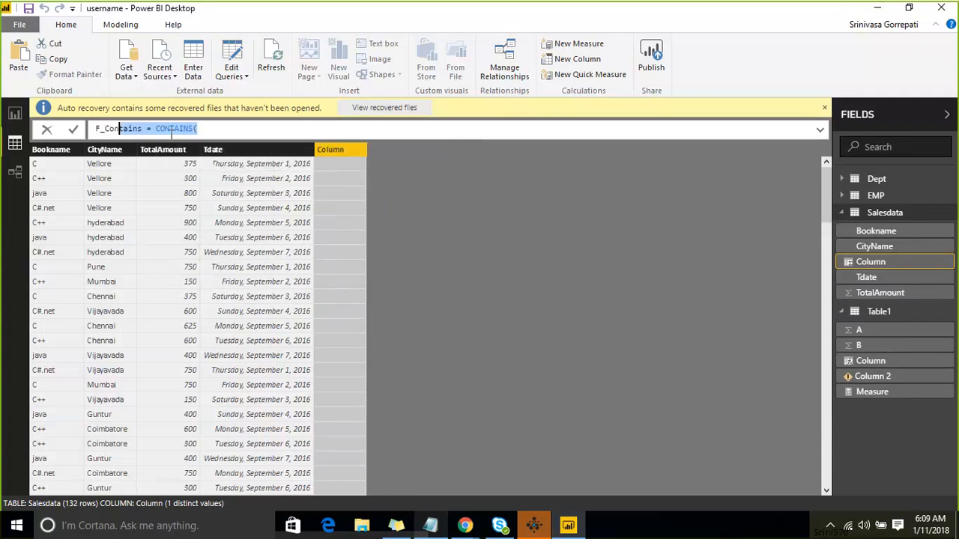
key("shift+Left")
key("shift+Left")
key("shift+Left")
key("shift+Left")
key("shift+Left")
key("ctrl+c")
left_click(46, 129)
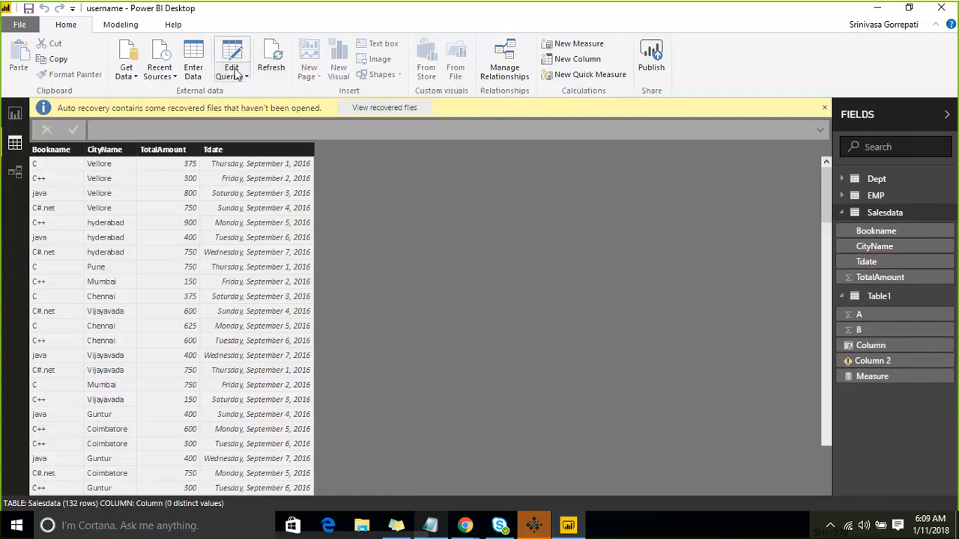
Create a calculated table from the copied formula, removing the F_Contains = part so that only CONTAINS( remains after the equals sign
left_click(108, 27)
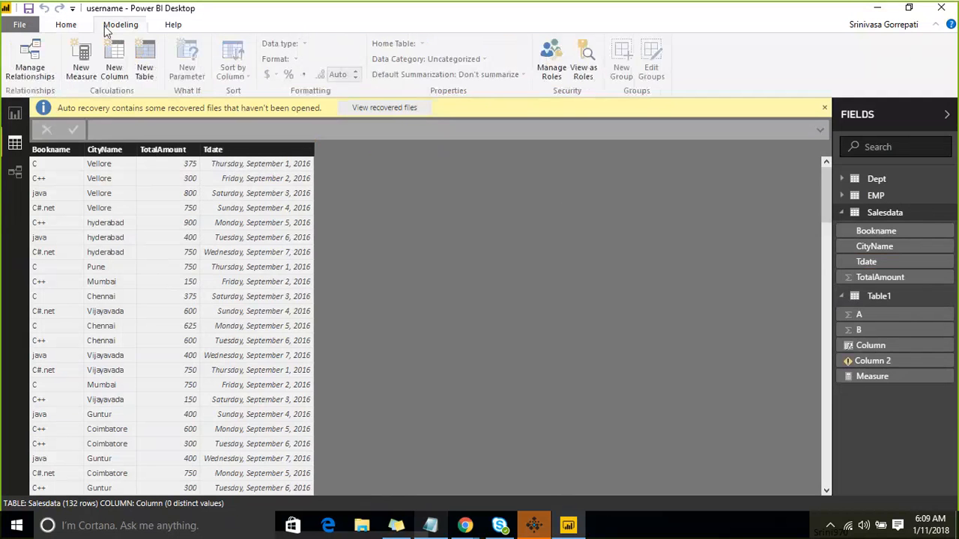
left_click(143, 76)
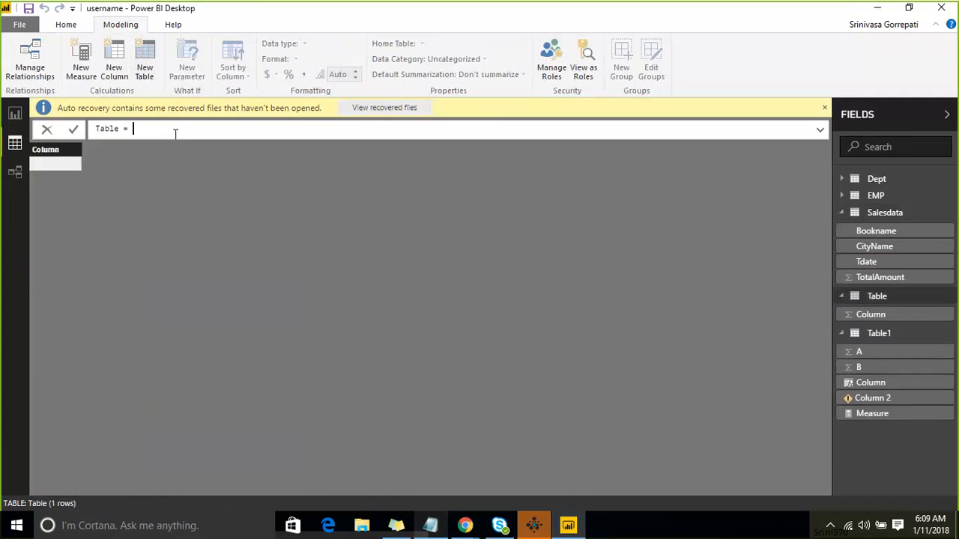
key("ctrl+v")
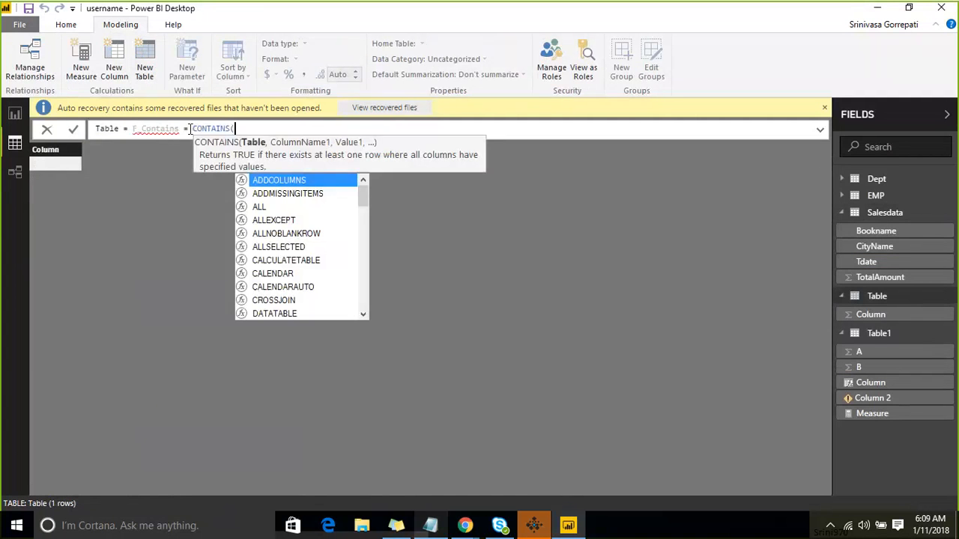
left_click_drag(189, 129, 135, 128)
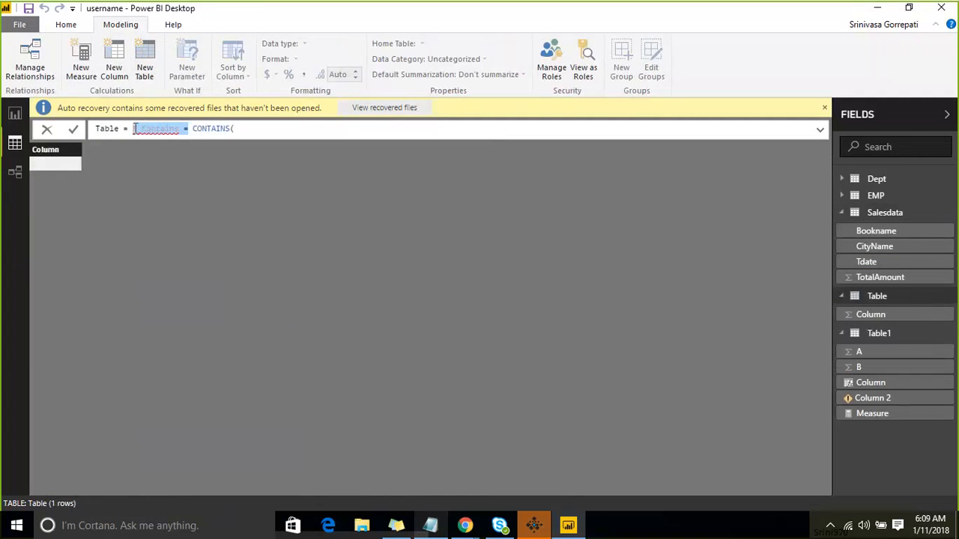
key("BackSpace")
key("Escape")
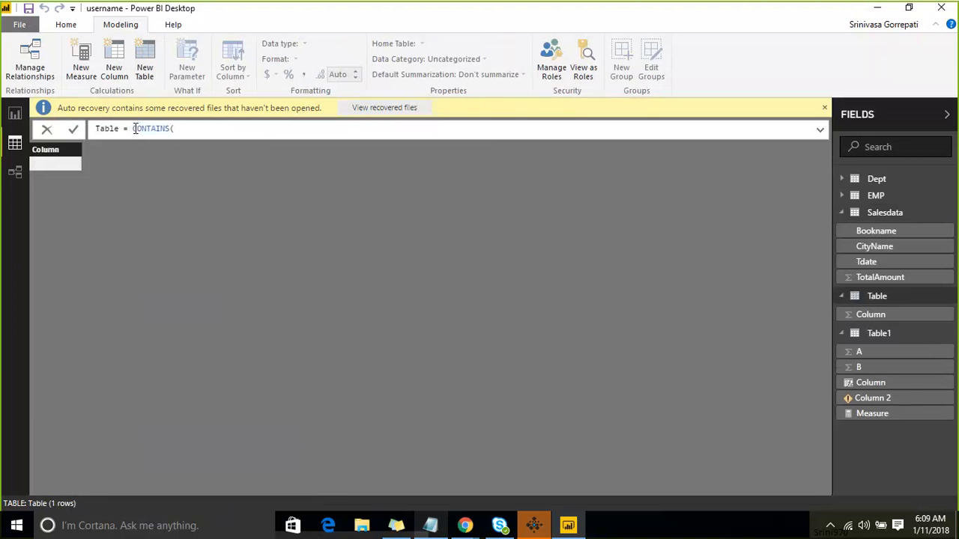
Rename the new calculated table as contains in its formula
key("Left")
key("Left")
key("Left")
key("BackSpace")
key("BackSpace")
key("BackSpace")
key("BackSpace")
key("BackSpace")
type("contains")
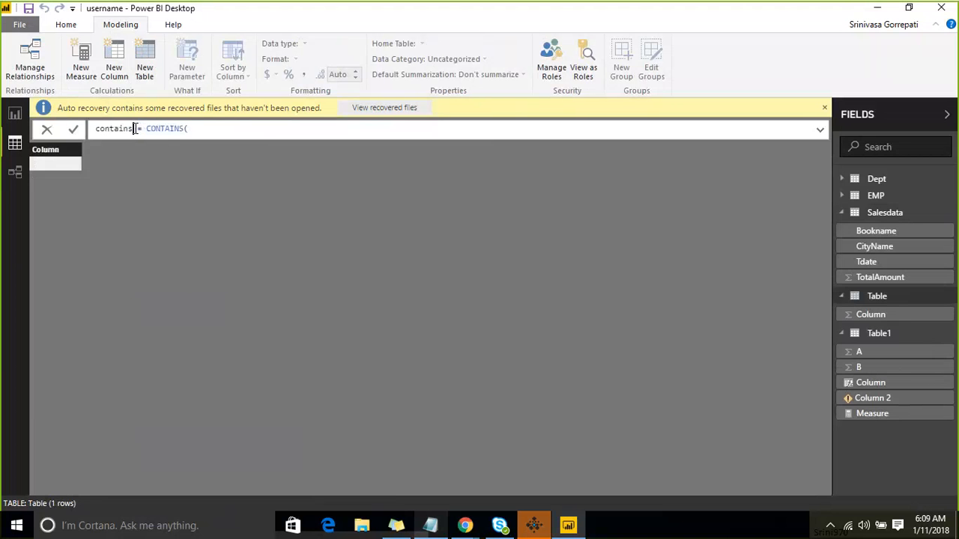
Enter Salesdata as the table and Salesdata[Bookname] as the column argument of the CONTAINS function
key("Right")
key("Right")
key("Right")
key("Right")
key("Right")
key("Right")
key("Right")
key("Right")
key("Right")
key("Right")
key("Right")
key("Right")
type("sal")
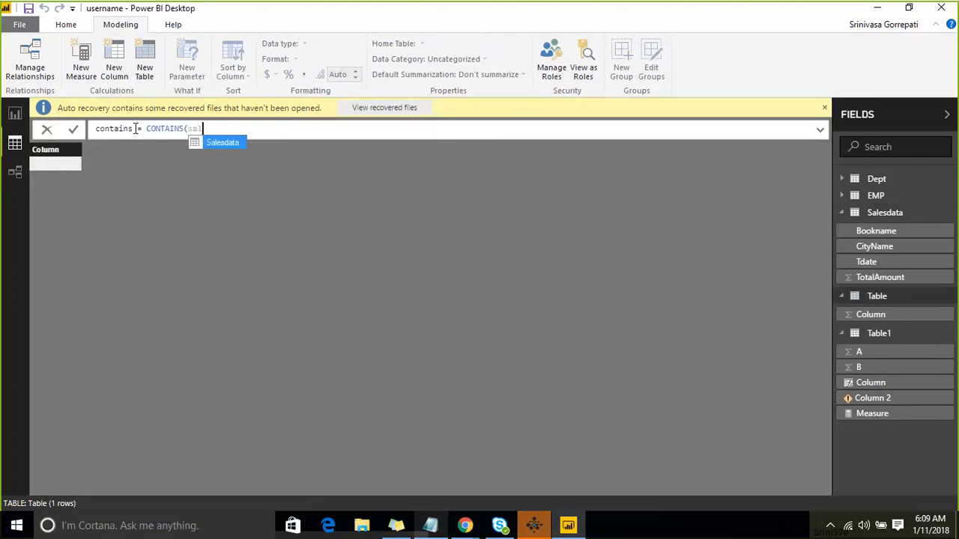
key("Tab")
type(",")
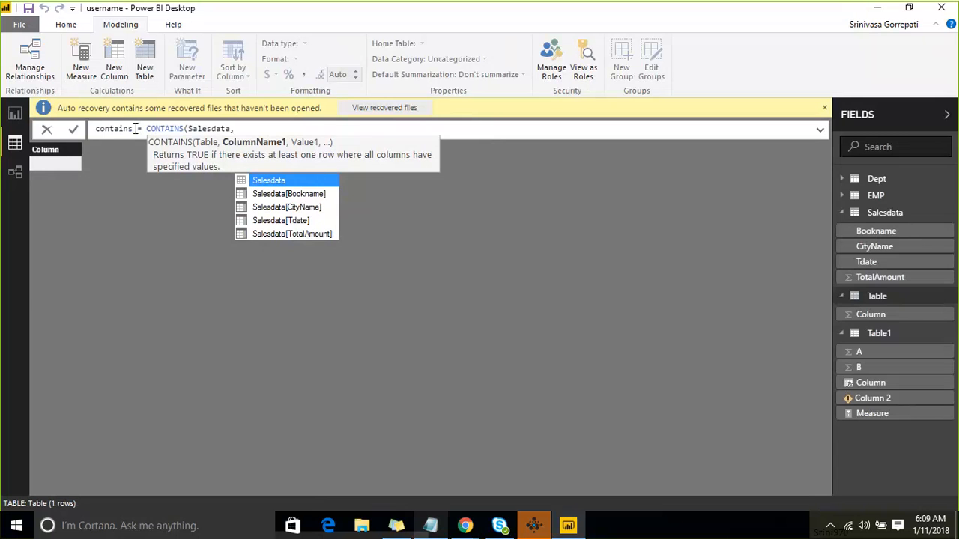
key("Down")
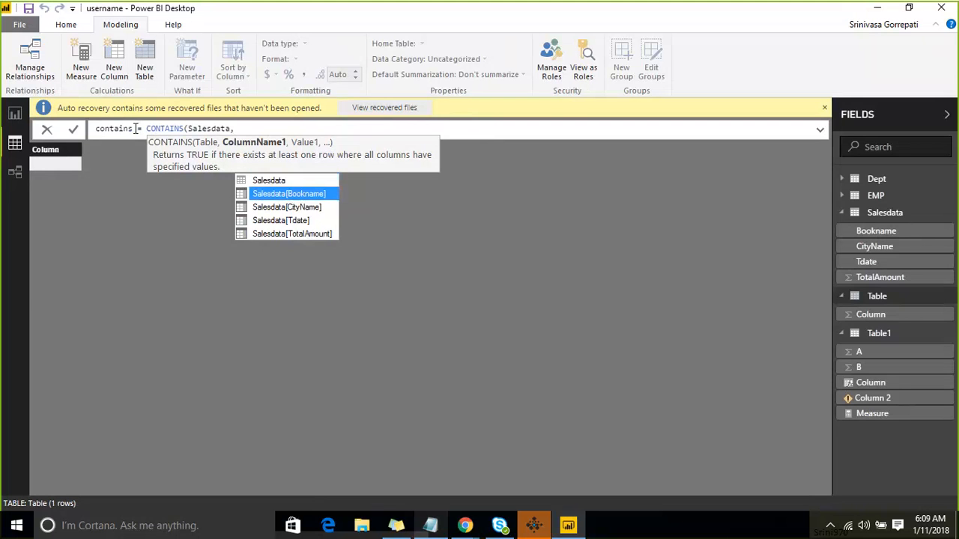
key("Tab")
type(",")
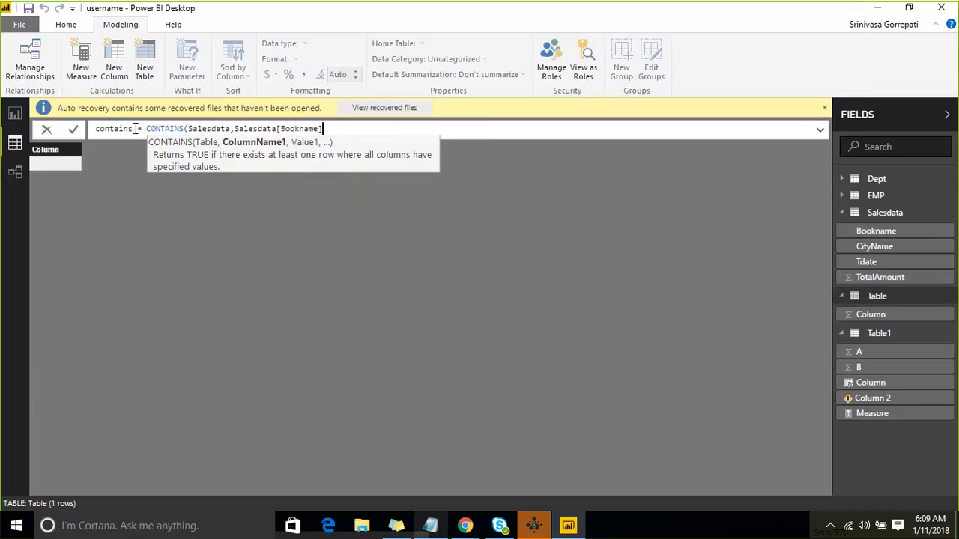
Set the CONTAINS search value to "C", close the parenthesis and commit the table formula
type("\"c\"")
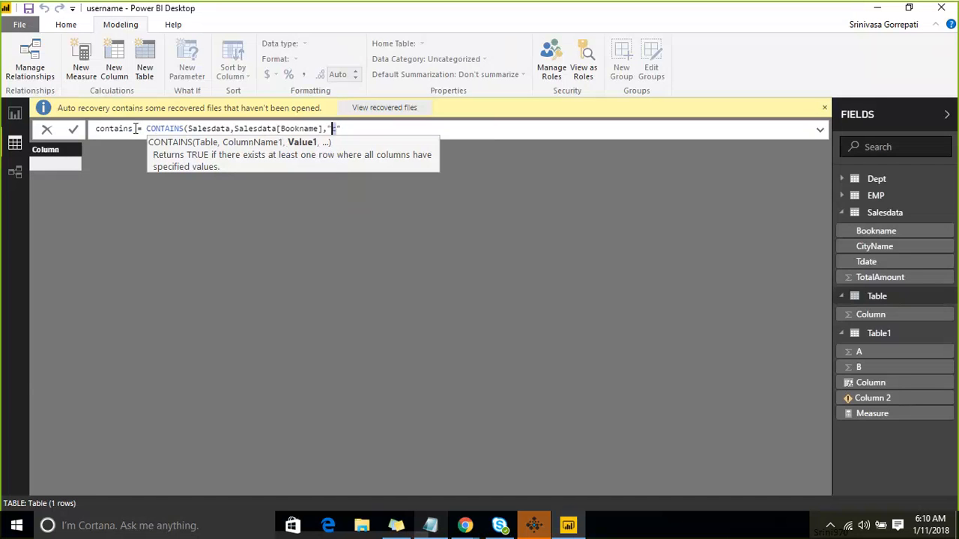
key("BackSpace")
key("BackSpace")
type("C\")")
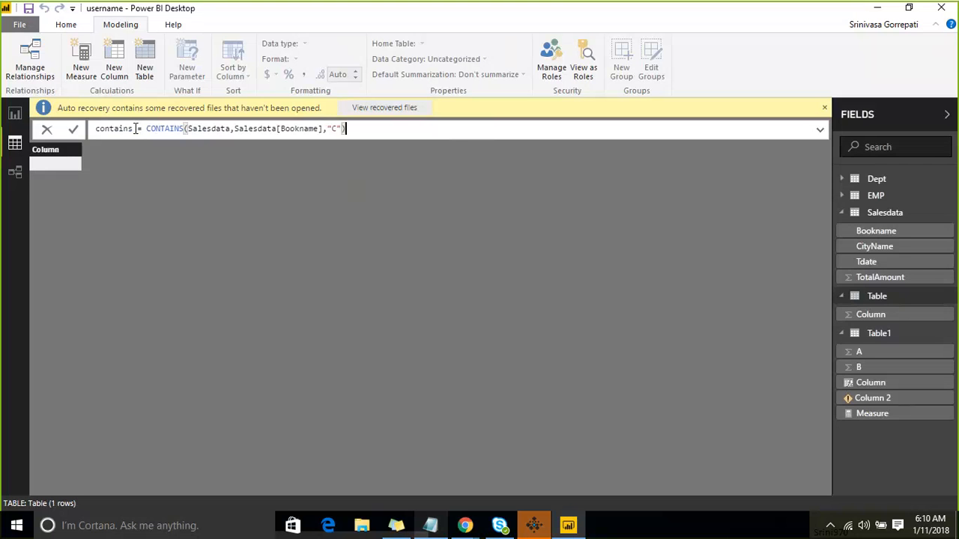
key("Return")
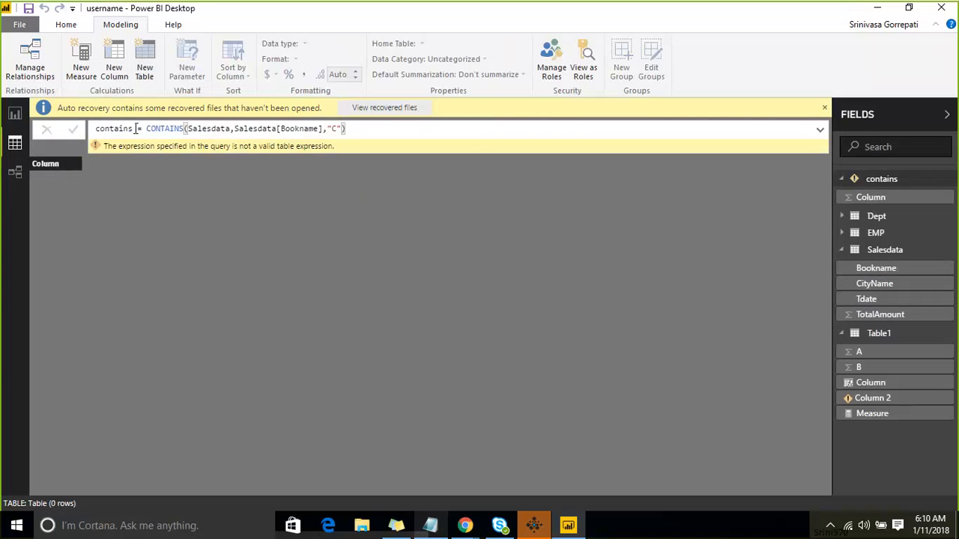
Copy the complete formula contains = CONTAINS(Salesdata,Salesdata[Bookname],"C")
left_click_drag(353, 134, 147, 131)
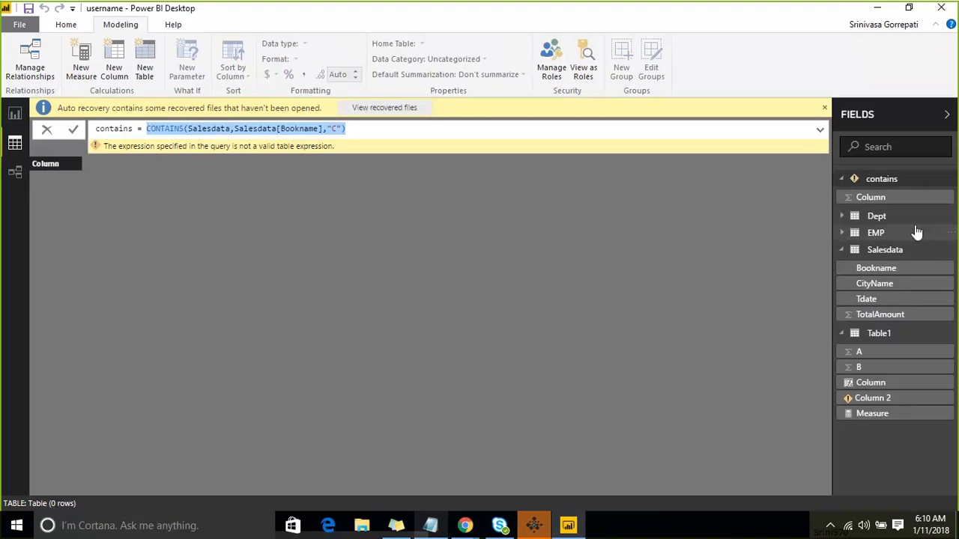
left_click(904, 253)
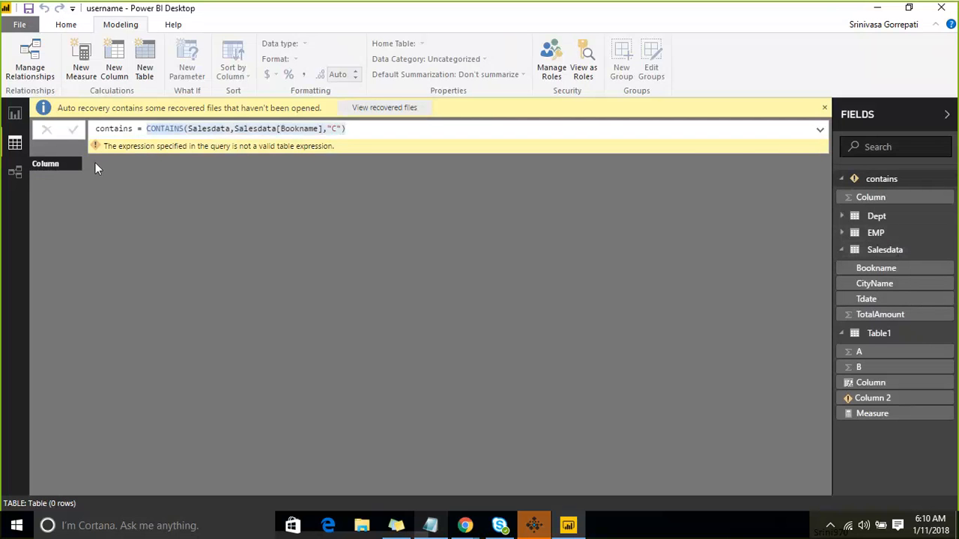
left_click(400, 128)
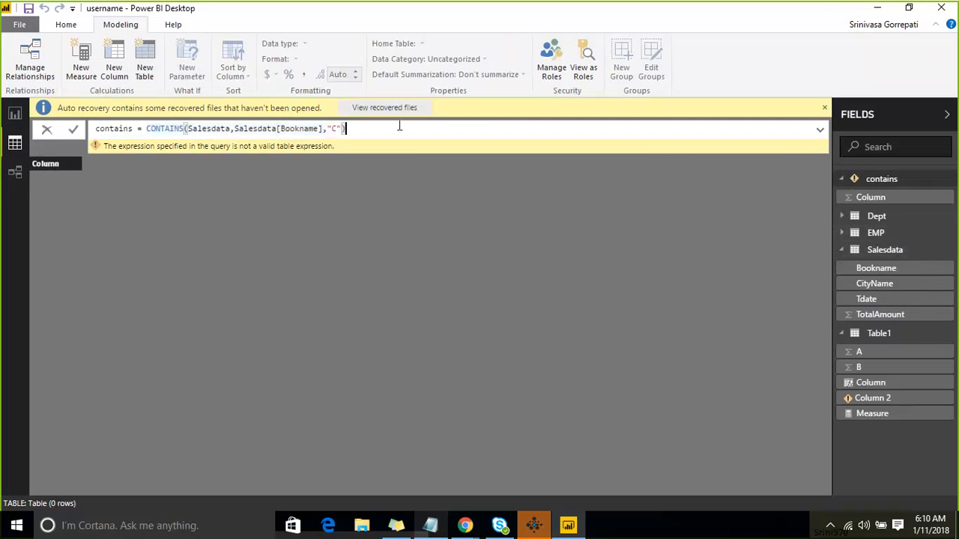
key("ctrl+a")
key("ctrl+c")
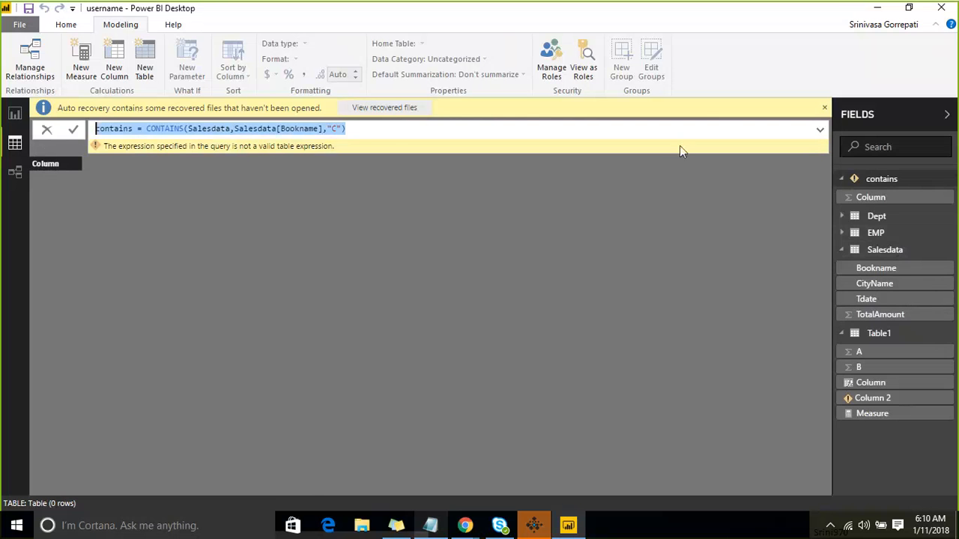
Add a new calculated column to the Salesdata table and paste the copied CONTAINS formula into it
left_click(907, 250)
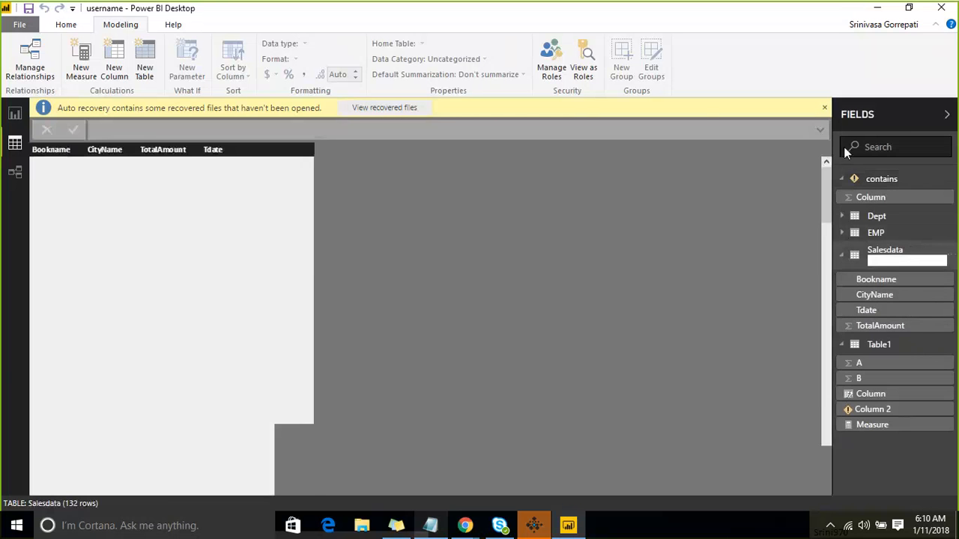
left_click(914, 249)
right_click(927, 250)
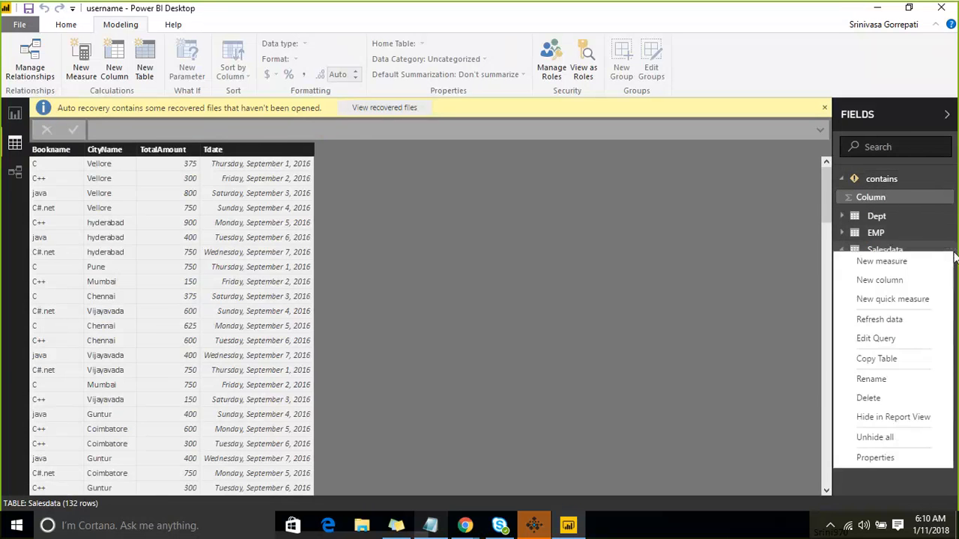
left_click(899, 286)
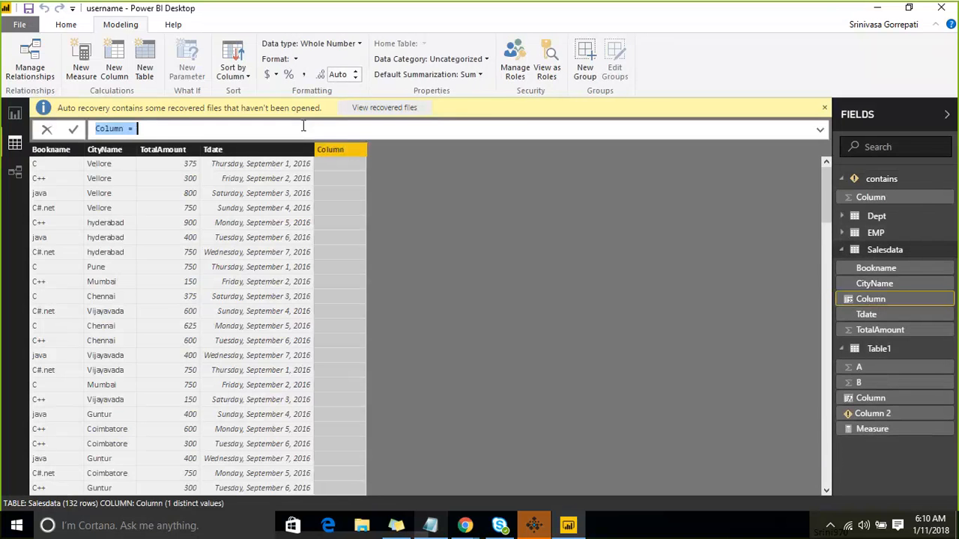
key("ctrl+v")
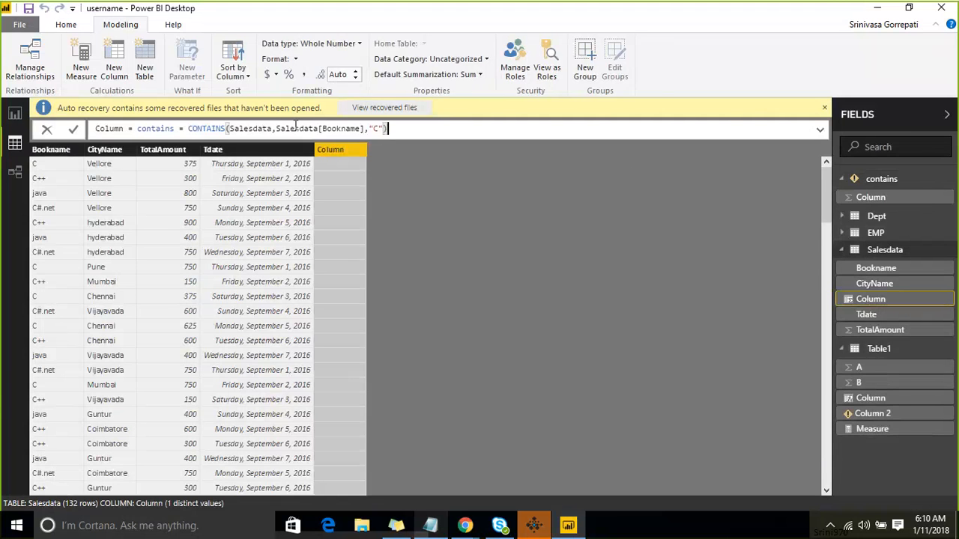
Remove the redundant "Column =" prefix from the pasted formula
left_click_drag(133, 129, 86, 128)
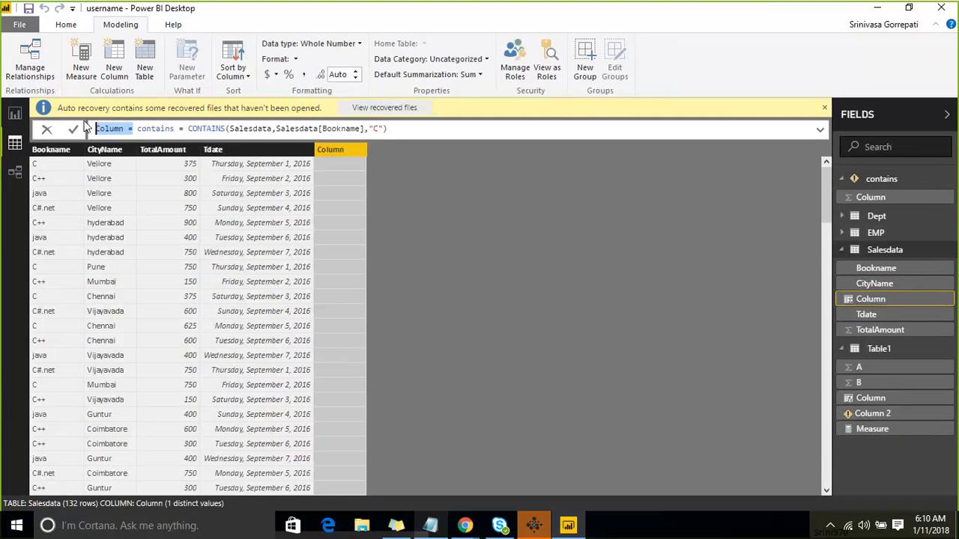
left_click(85, 127)
key("Right")
key("Right")
key("Right")
key("Right")
key("Right")
key("Right")
key("Right")
key("Right")
key("Right")
key("Left")
key("BackSpace")
key("BackSpace")
key("BackSpace")
key("BackSpace")
key("BackSpace")
key("BackSpace")
key("BackSpace")
key("BackSpace")
key("BackSpace")
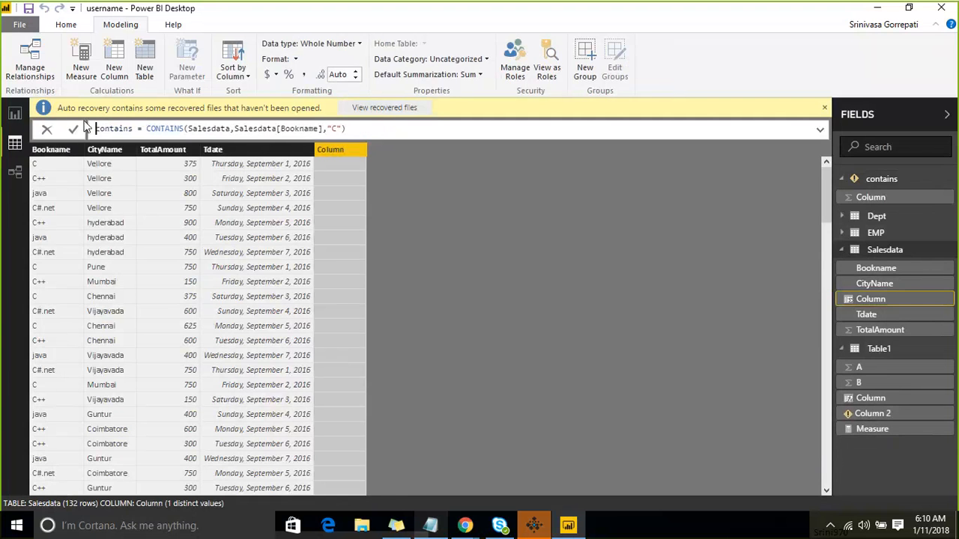
Rename the calculated column as f_contains in its formula and commit it
type("f_")
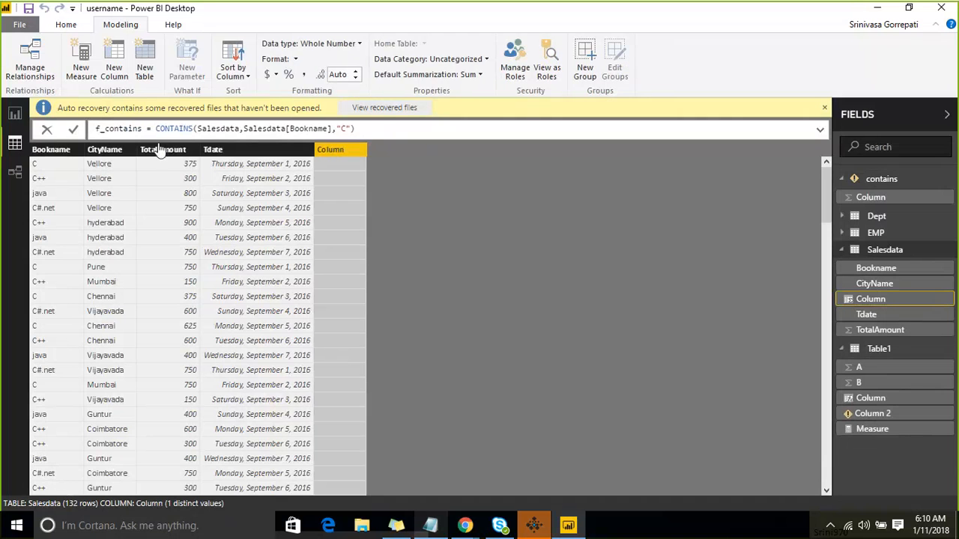
left_click(386, 127)
key("Return")
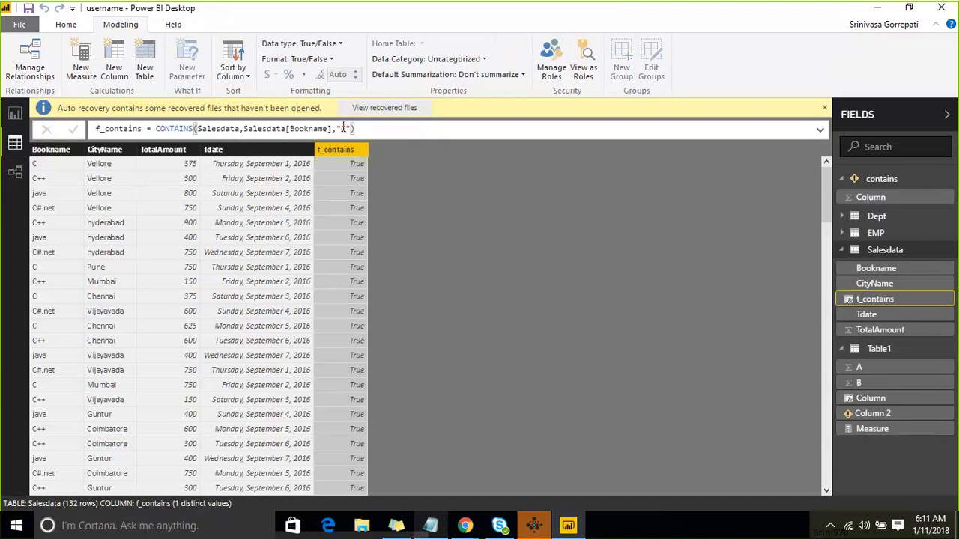
Review the f_contains values down the table, and delete the value and column arguments from its CONTAINS formula
scroll(353, 232, "down", 20)
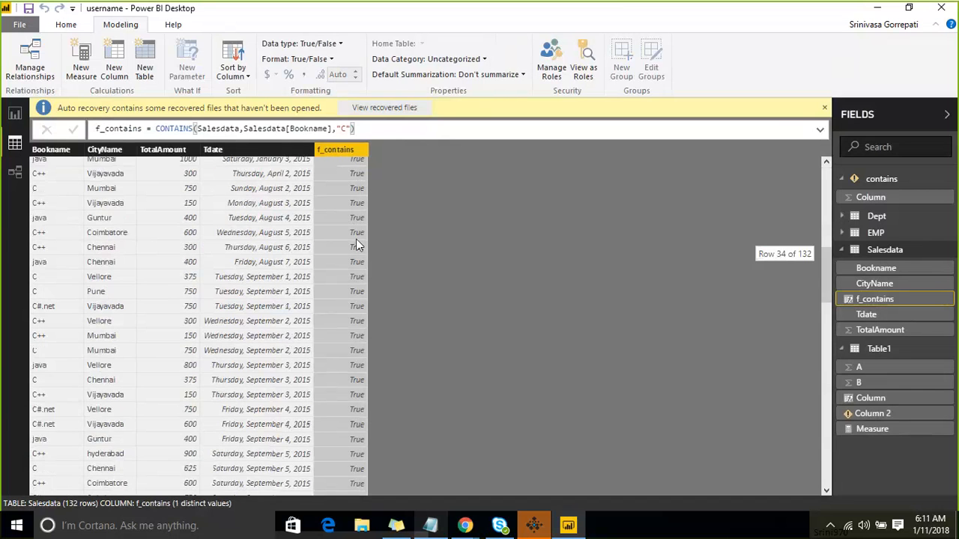
scroll(356, 231, "down", 2)
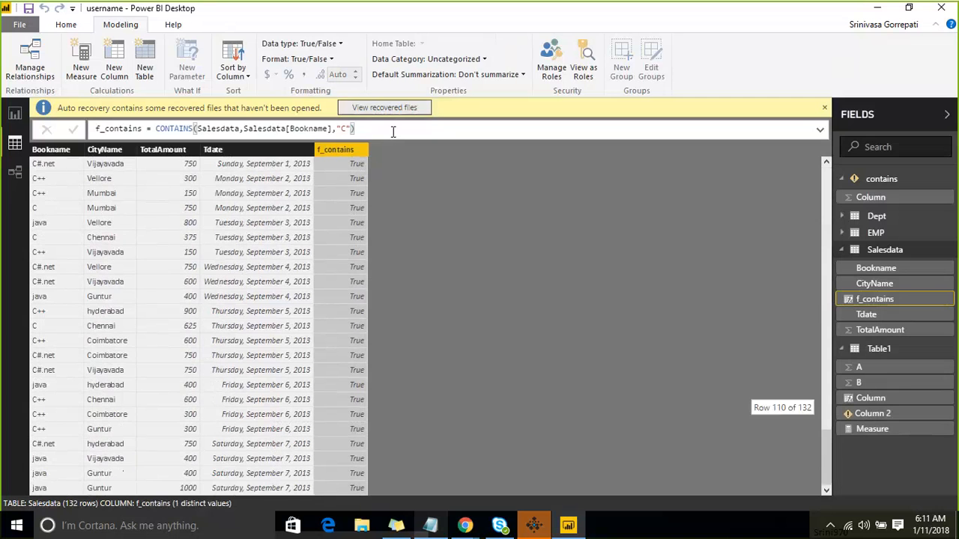
left_click(395, 133)
key("BackSpace")
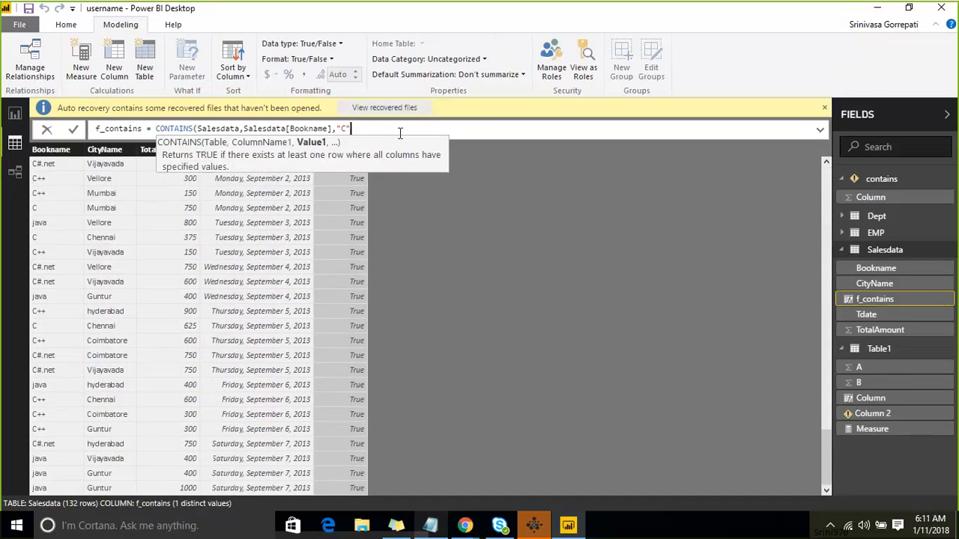
key("BackSpace")
key("BackSpace")
key("BackSpace")
key("BackSpace")
key("BackSpace")
key("BackSpace")
key("BackSpace")
key("BackSpace")
key("BackSpace")
key("BackSpace")
key("BackSpace")
key("BackSpace")
key("BackSpace")
key("BackSpace")
key("BackSpace")
key("BackSpace")
key("BackSpace")
key("BackSpace")
key("BackSpace")
key("BackSpace")
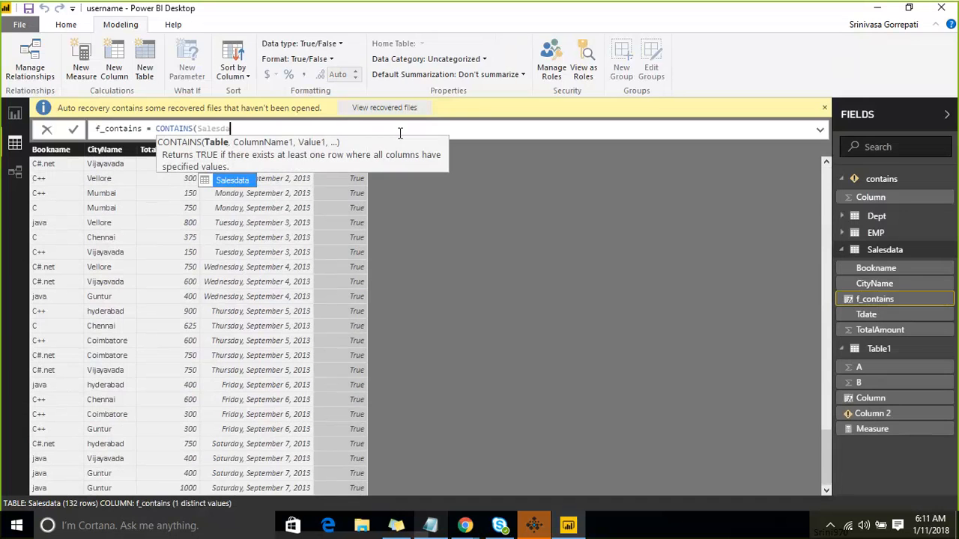
key("BackSpace")
left_click(741, 19)
mouse_move(105, 178)
left_mouse_down()
mouse_move(171, 400)
mouse_move(524, 296)
mouse_move(497, 138)
mouse_move(318, 83)
mouse_move(74, 176)
left_mouse_up()
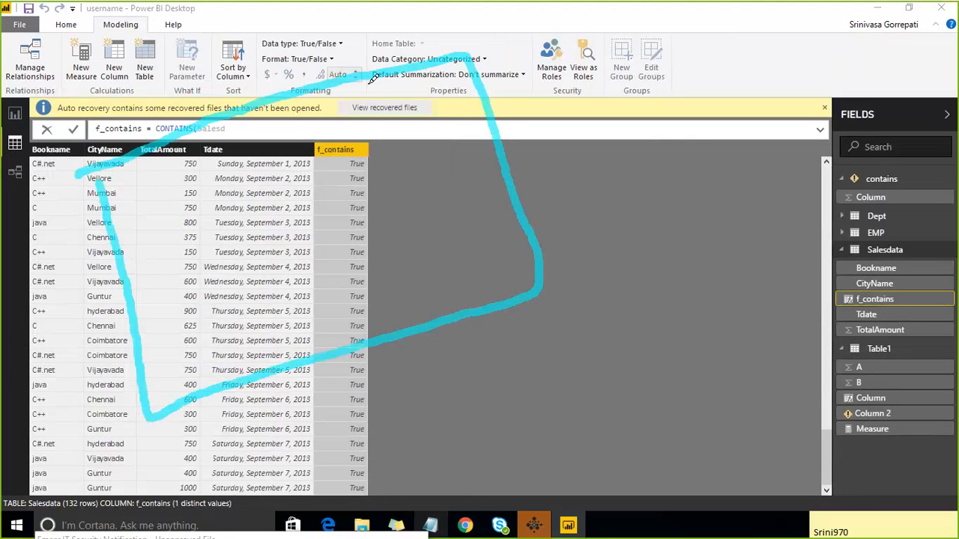
mouse_move(368, 77)
left_mouse_down()
mouse_move(438, 298)
mouse_move(438, 325)
left_mouse_up()
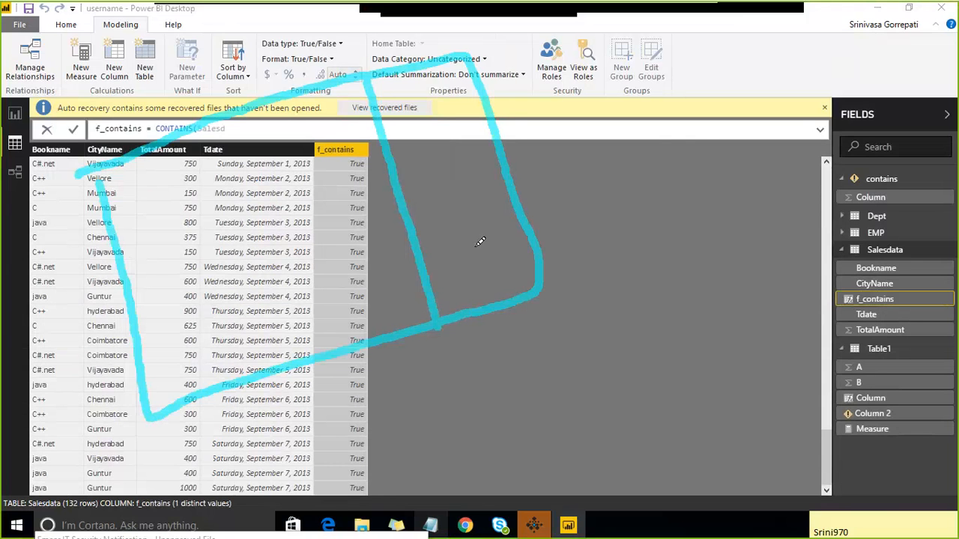
left_click_drag(466, 253, 678, 144)
left_click_drag(473, 220, 516, 278)
left_click_drag(465, 254, 518, 279)
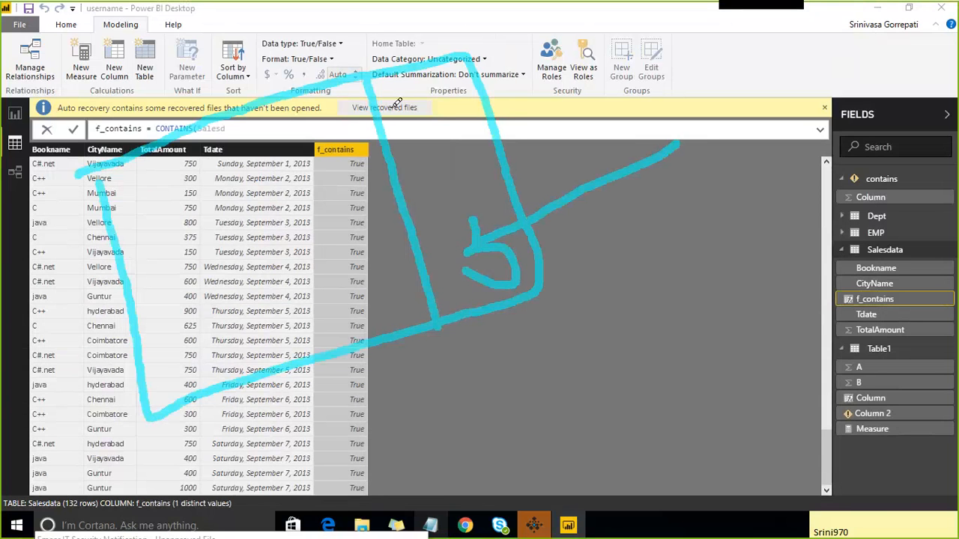
left_click_drag(520, 101, 396, 146)
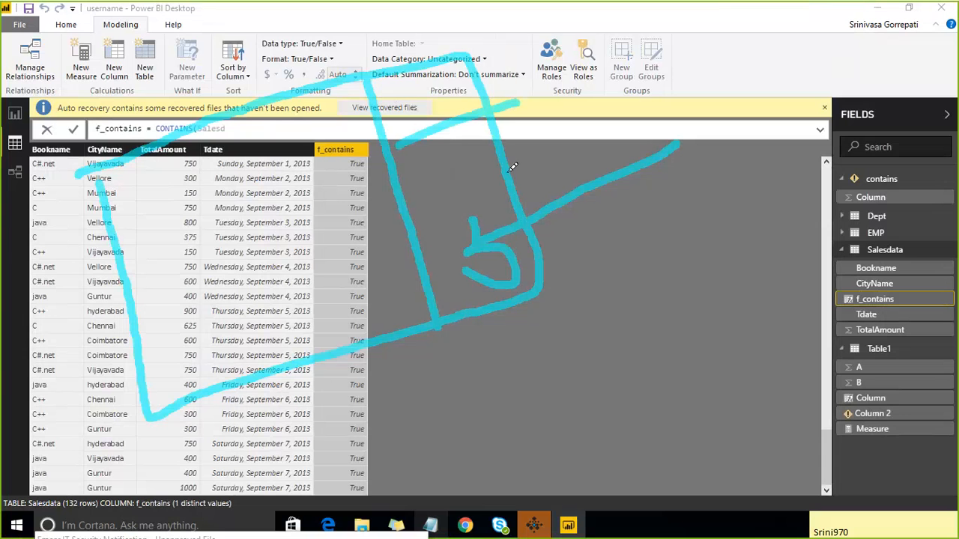
left_click_drag(511, 174, 416, 202)
left_click_drag(430, 282, 523, 257)
left_click_drag(554, 360, 455, 378)
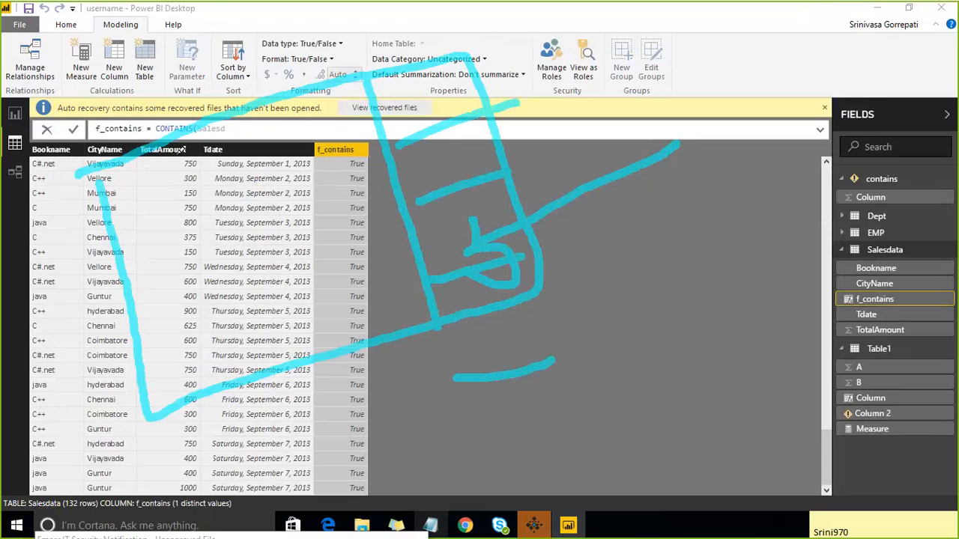
left_click_drag(180, 150, 263, 405)
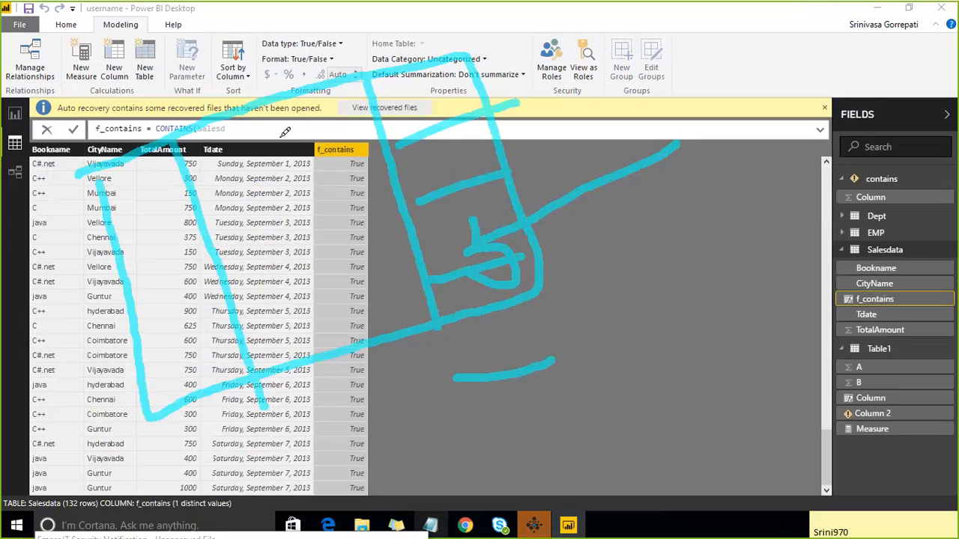
mouse_move(281, 136)
left_mouse_down()
mouse_move(317, 205)
mouse_move(276, 129)
mouse_move(288, 129)
left_mouse_up()
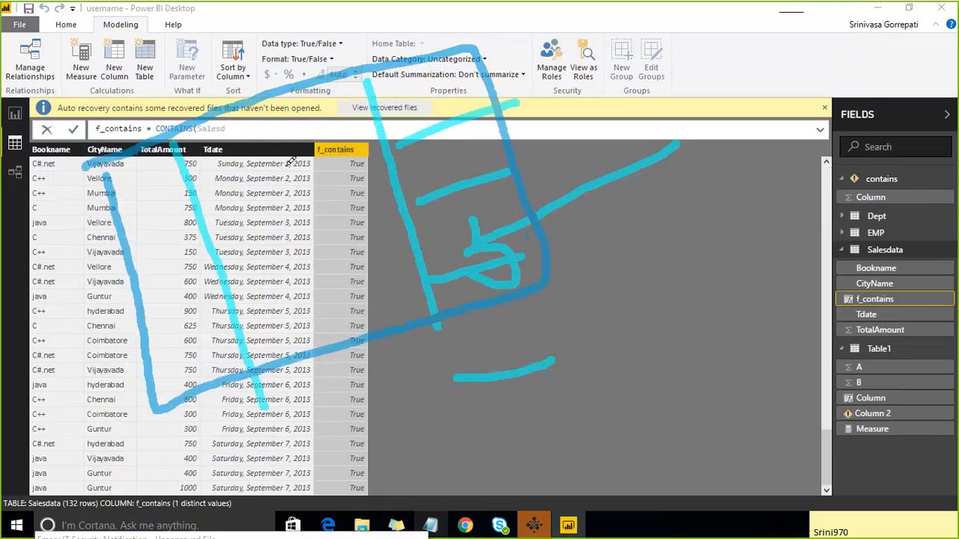
mouse_move(646, 26)
left_mouse_down()
mouse_move(442, 93)
mouse_move(470, 126)
left_mouse_up()
left_click_drag(335, 134, 201, 207)
left_click_drag(240, 169, 260, 270)
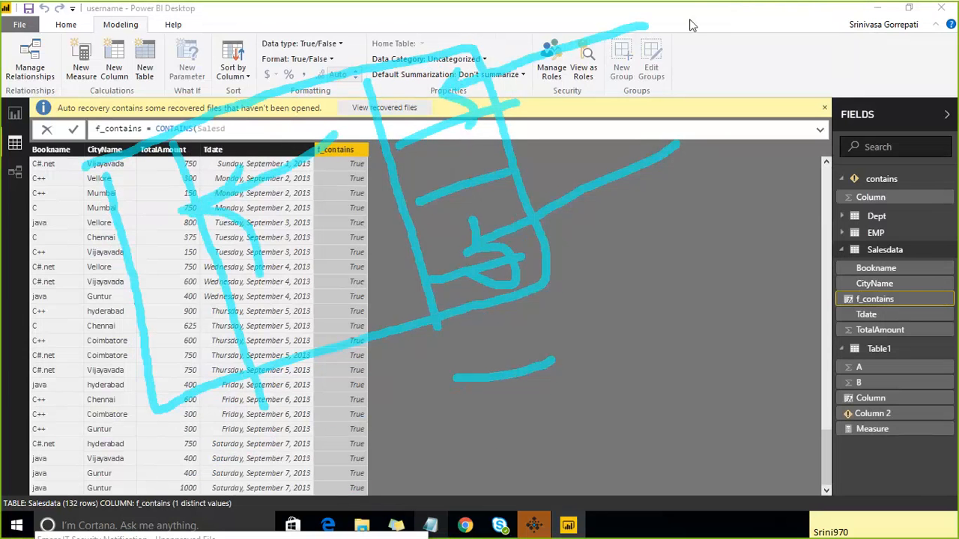
key("Escape")
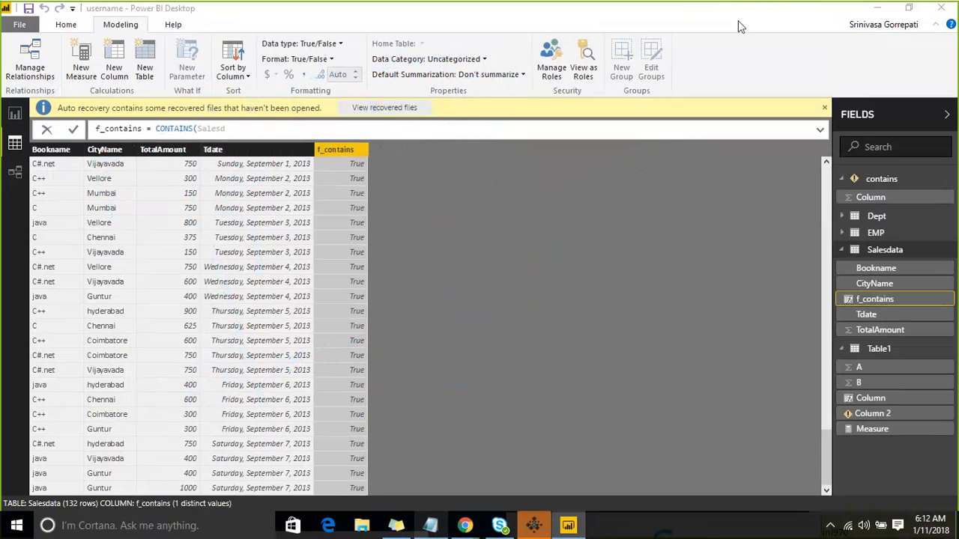
Re-enter Salesdata as the table and Salesdata[Bookname] as the column argument of the f_contains formula
left_click(251, 128)
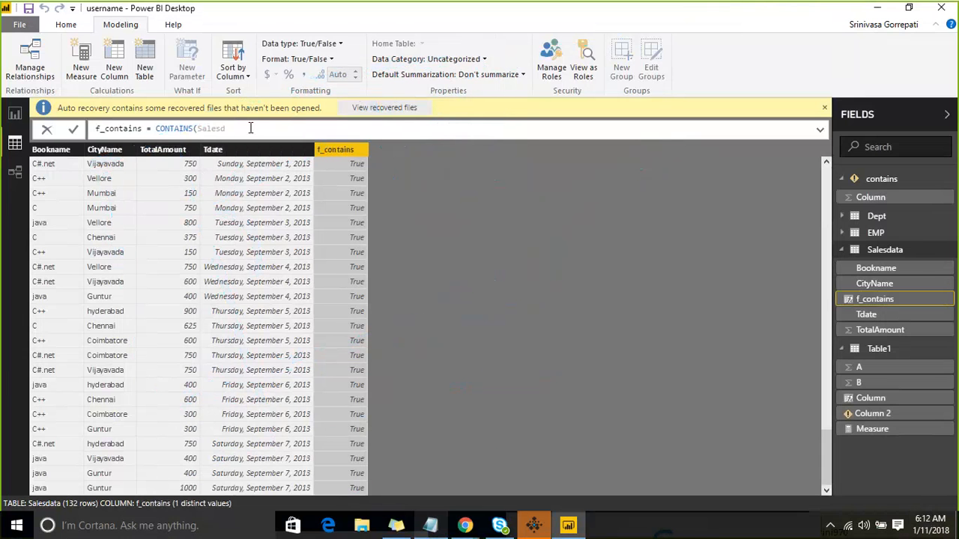
key("BackSpace")
key("BackSpace")
key("BackSpace")
key("BackSpace")
key("BackSpace")
key("BackSpace")
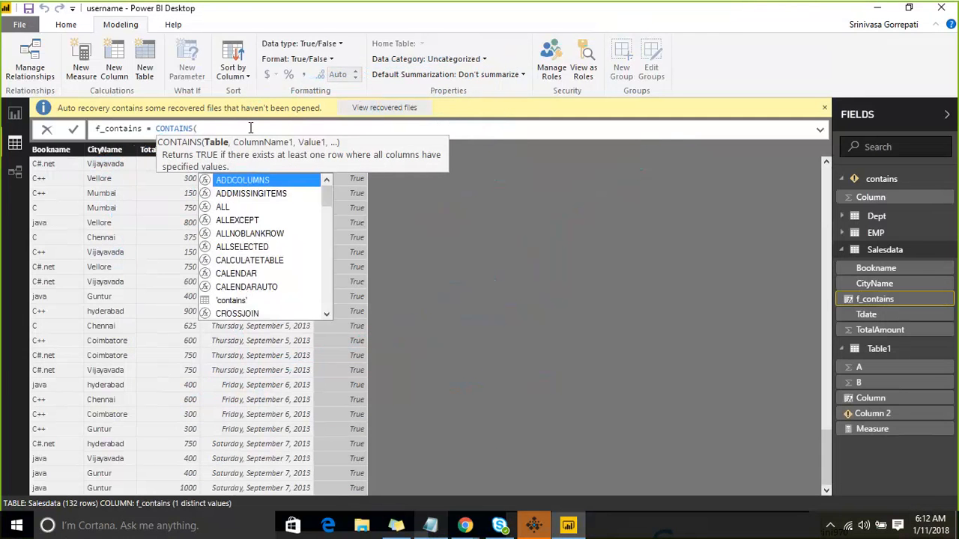
type("Salesdata,")
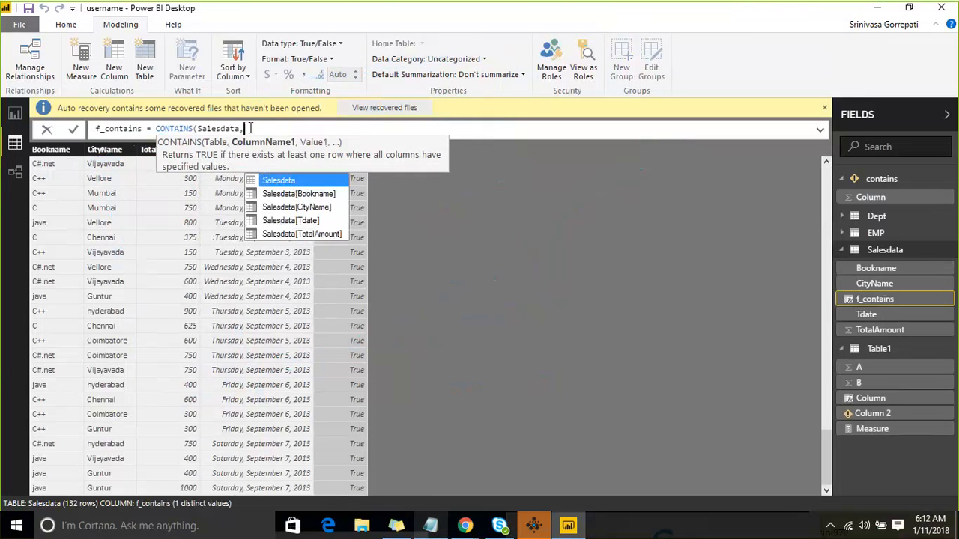
key("Down")
key("Tab")
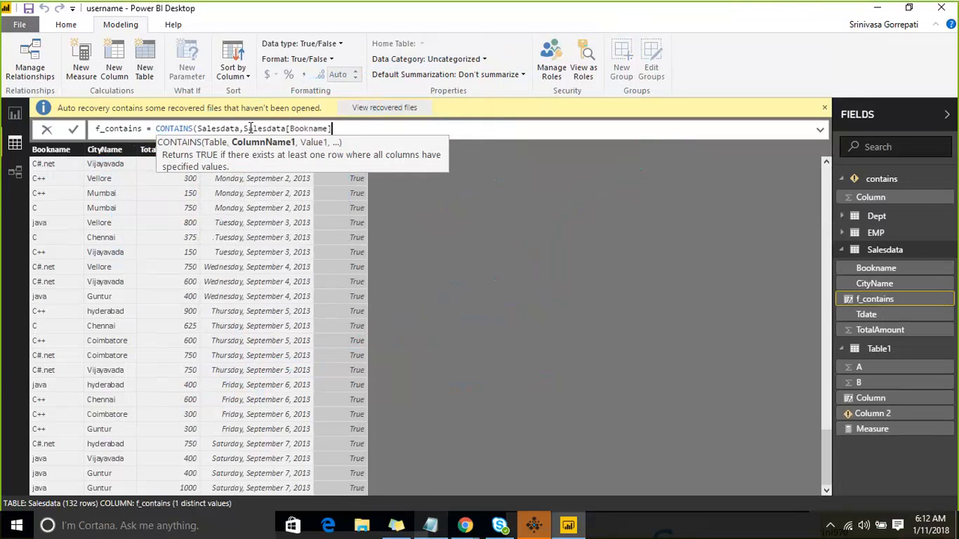
Set the CONTAINS search value to "B", close the parenthesis and commit the f_contains formula
type(",\"")
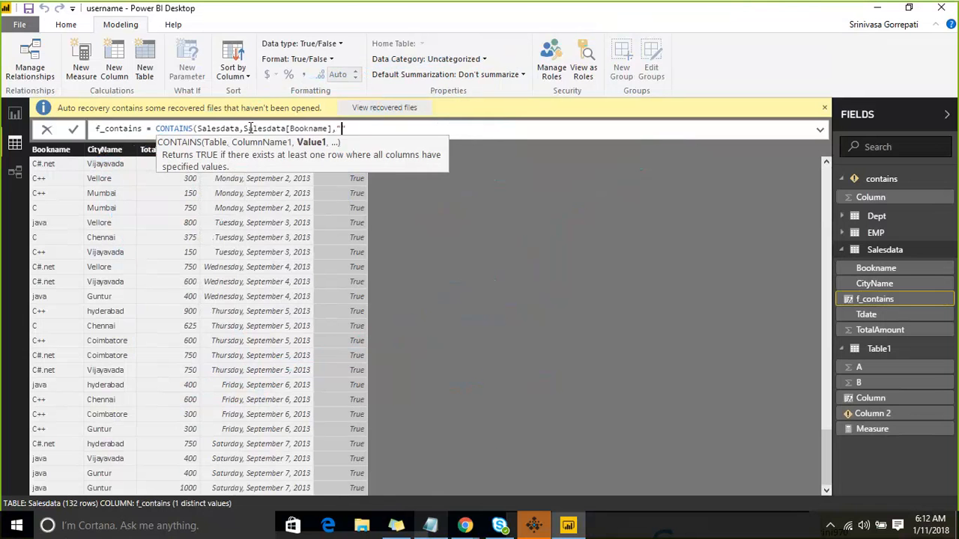
type("c\"")
key("BackSpace")
type("B")
type("\")")
key("Return")
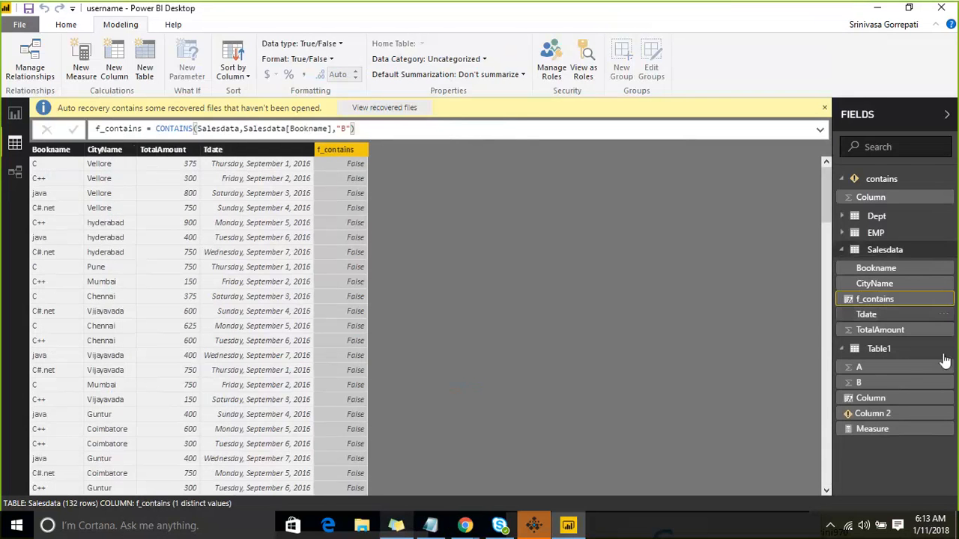
Add a new calculated column to the EMP table
right_click(891, 349)
left_click(681, 326)
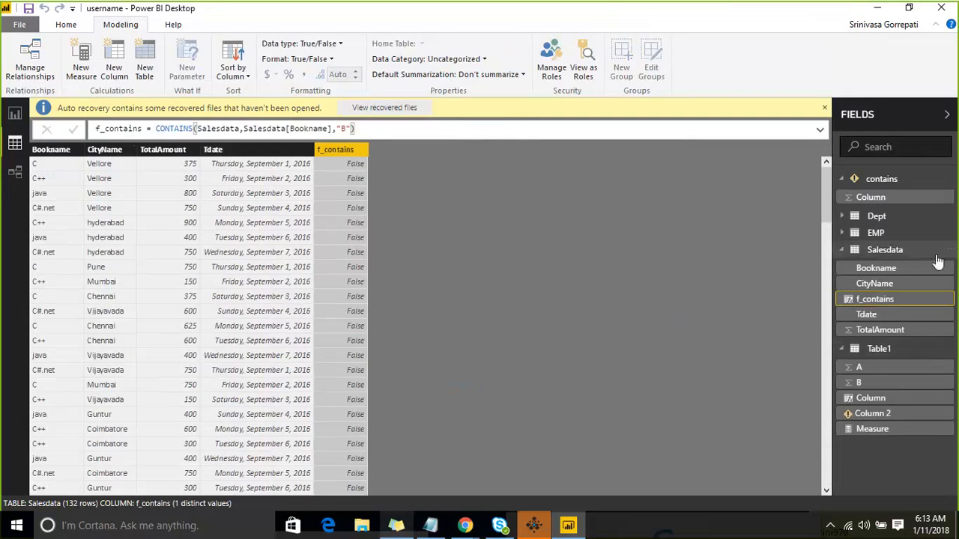
left_click(858, 254)
left_click(858, 255)
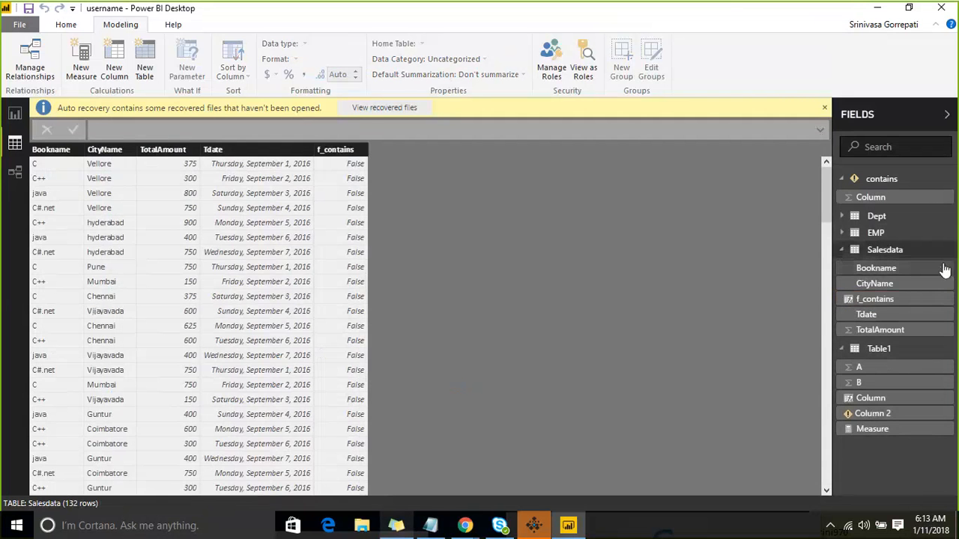
left_click(840, 236)
left_click(945, 238)
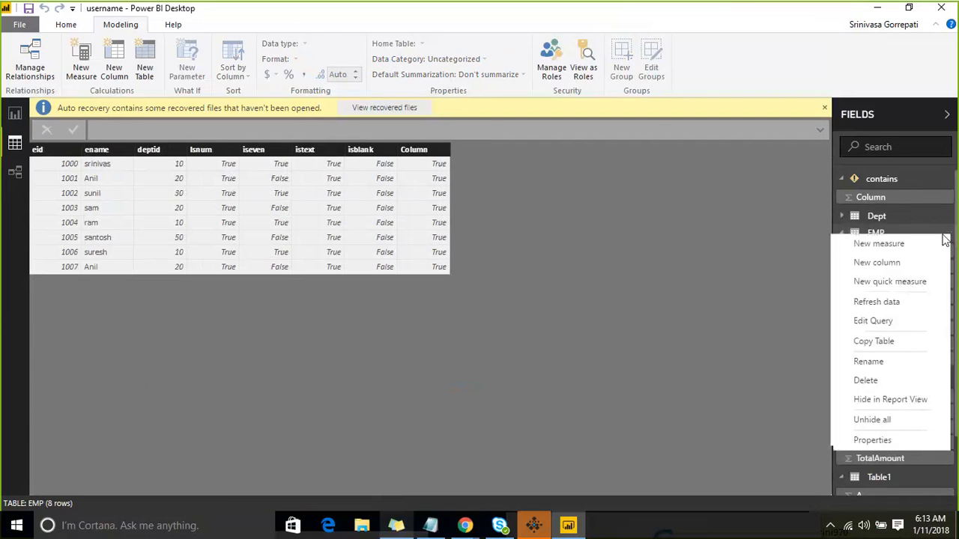
left_click(905, 263)
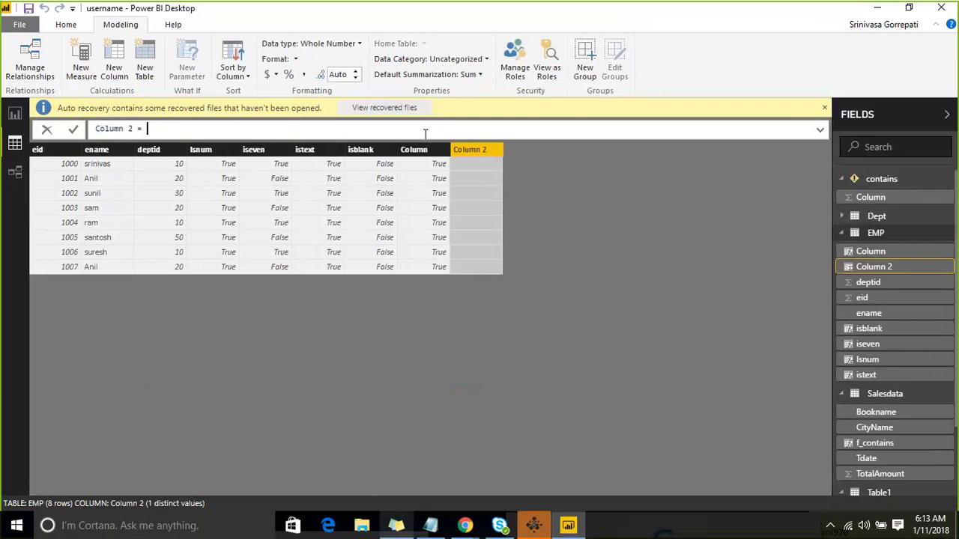
Begin the new EMP column's formula with ISNON to bring up the ISNONTEXT function
type("ISTE")
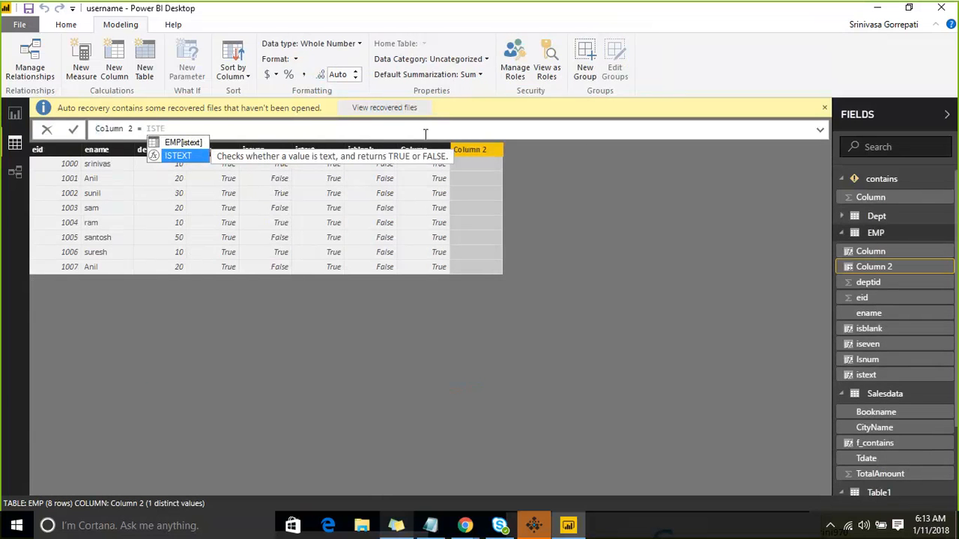
key("BackSpace")
key("BackSpace")
type("NON")
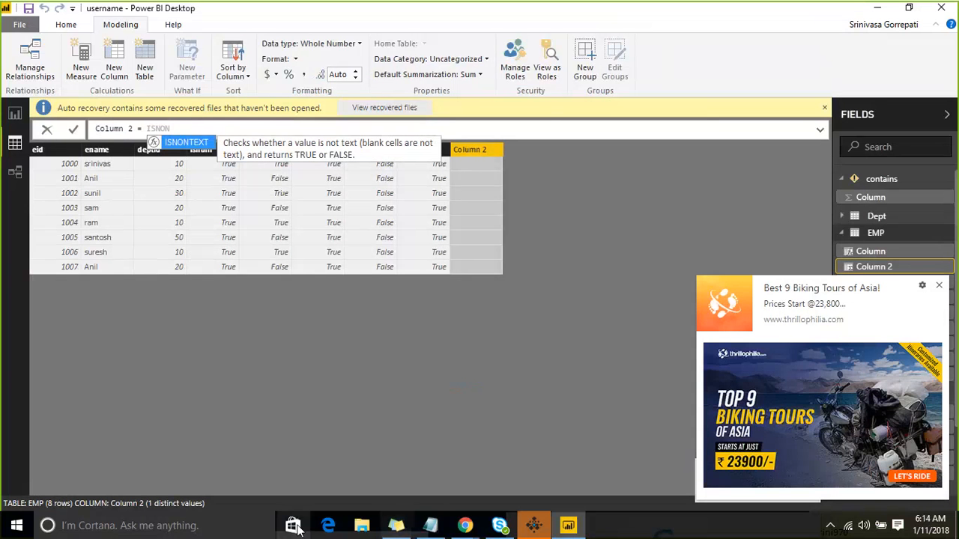
Switch to the dax course notes in Notepad and highlight the information functions from isnum to isnontext
left_click(431, 528)
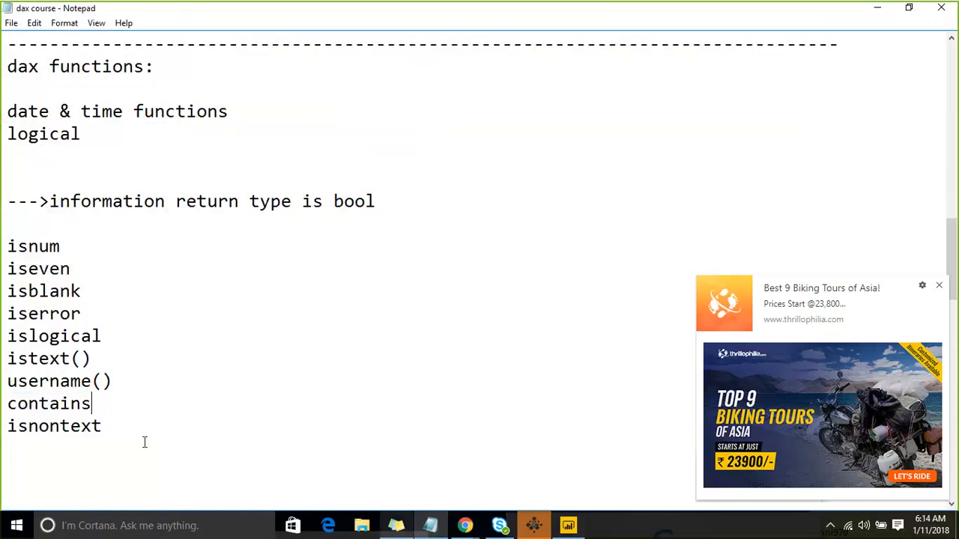
left_click_drag(143, 443, 7, 244)
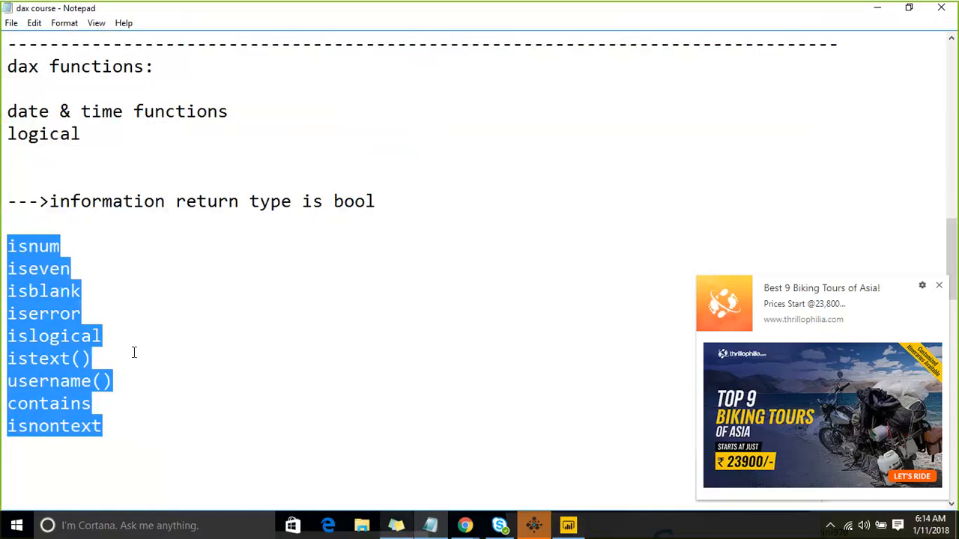
Add a "---->" marker on its own line below isnontext, leaving a blank line between them
left_click(138, 423)
key("Return")
key("Return")
type("---->")
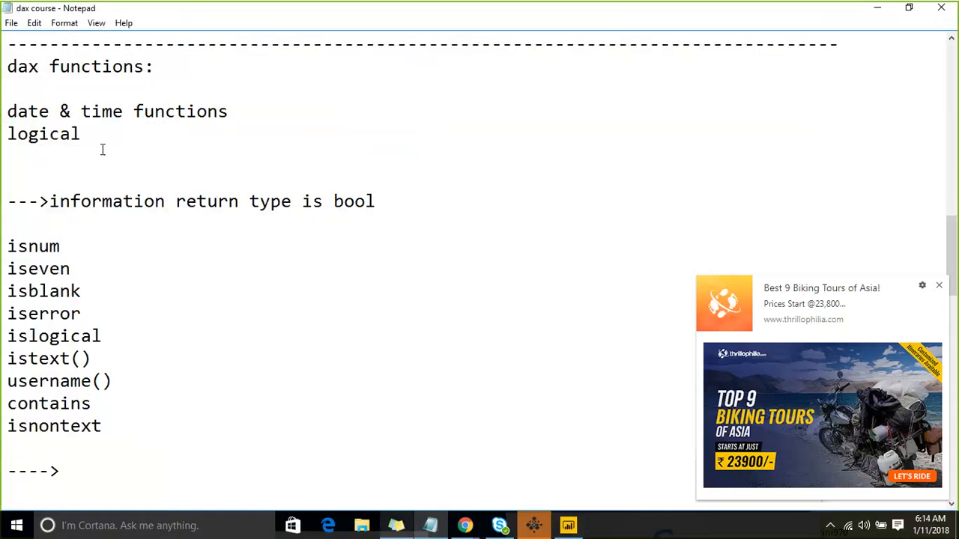
Move the word logical from under date & time functions to directly after the new "---->" marker, with blank lines below
double_click(45, 135)
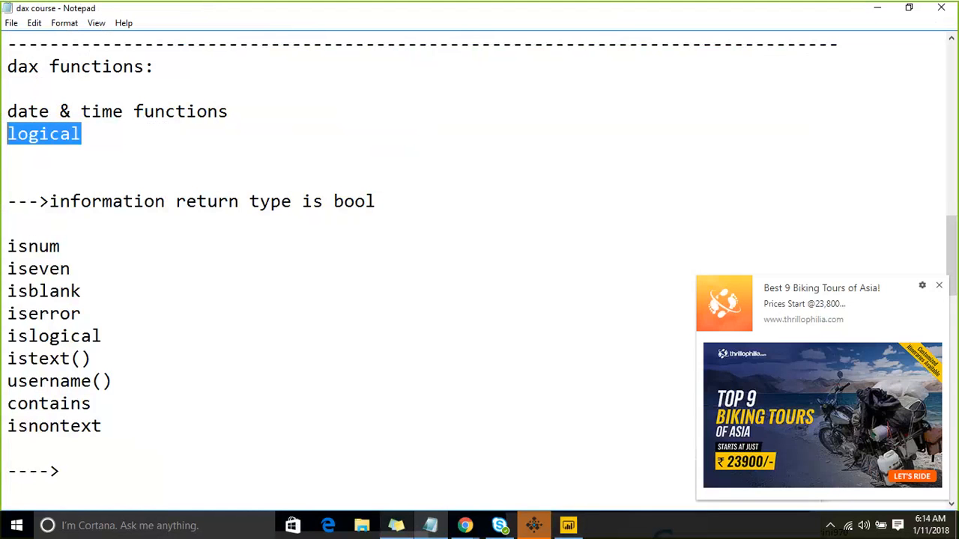
key("ctrl+x")
key("Delete")
left_click(84, 447)
key("ctrl+v")
key("Return")
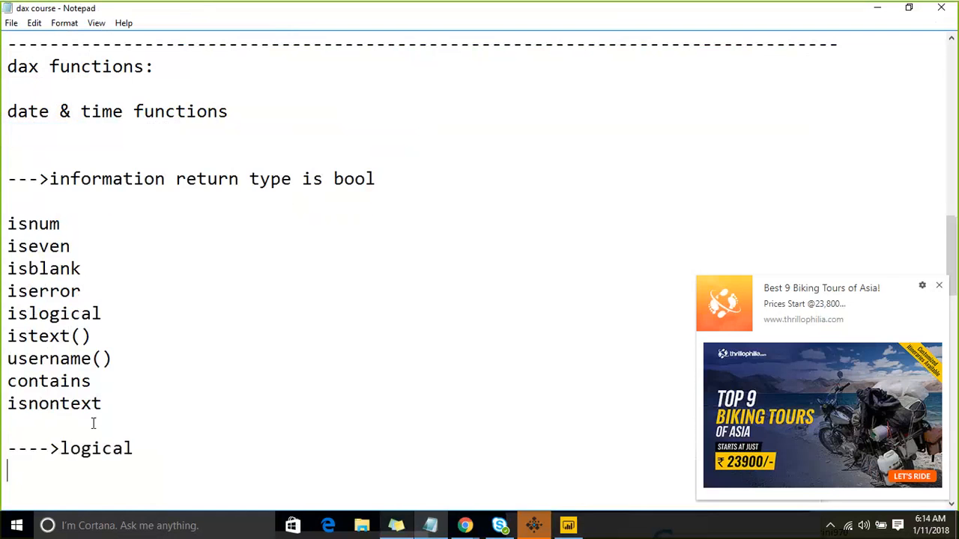
key("Return")
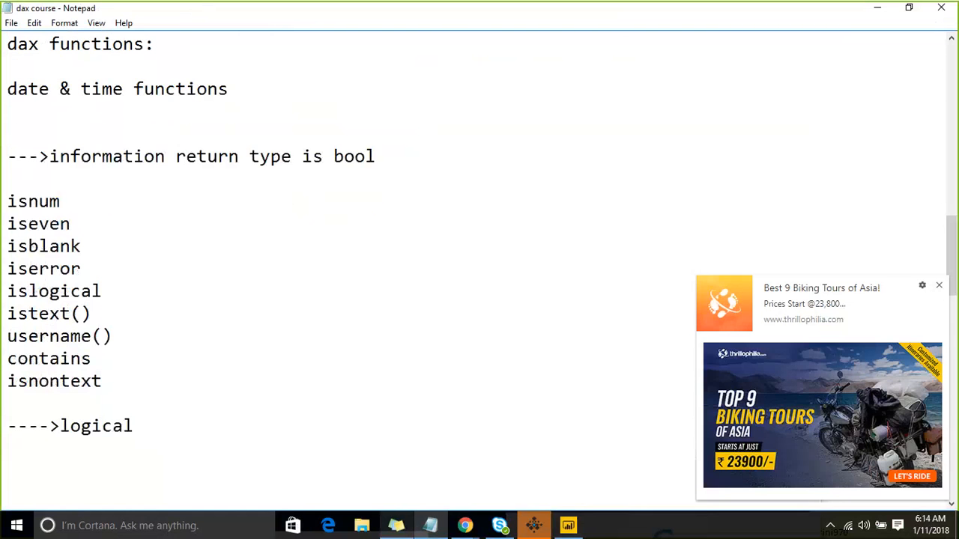
List IF and IFERROR on separate lines under the logical heading
type("IF")
key("Return")
type("F")
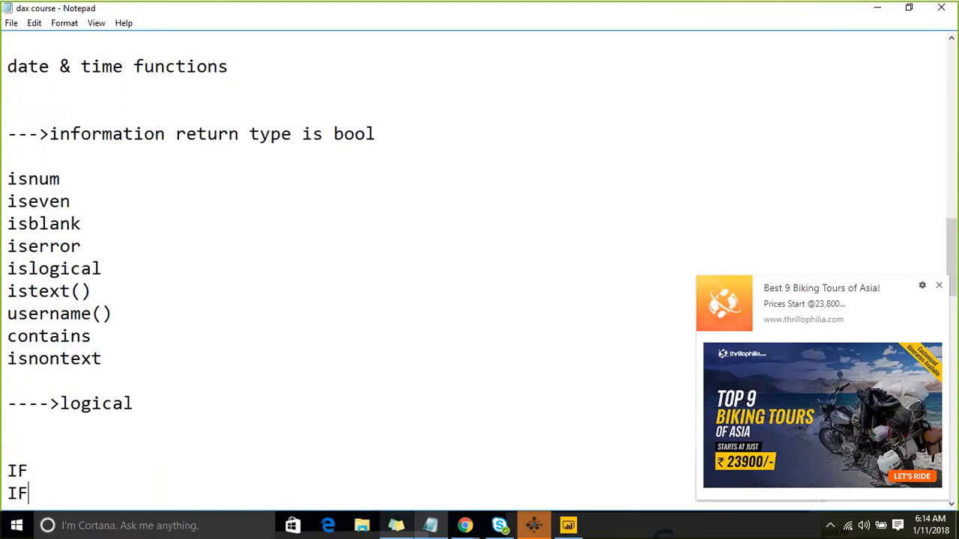
type("ERROR")
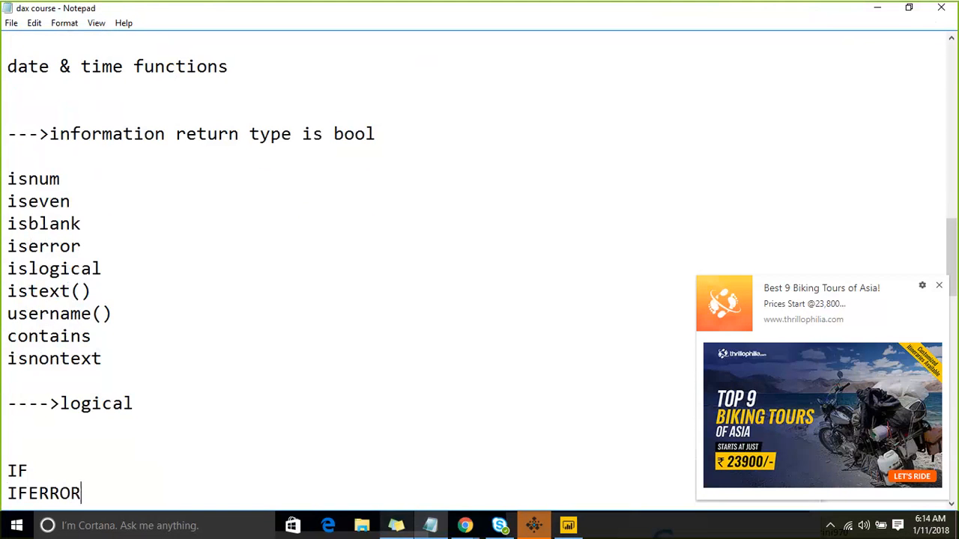
key("Return")
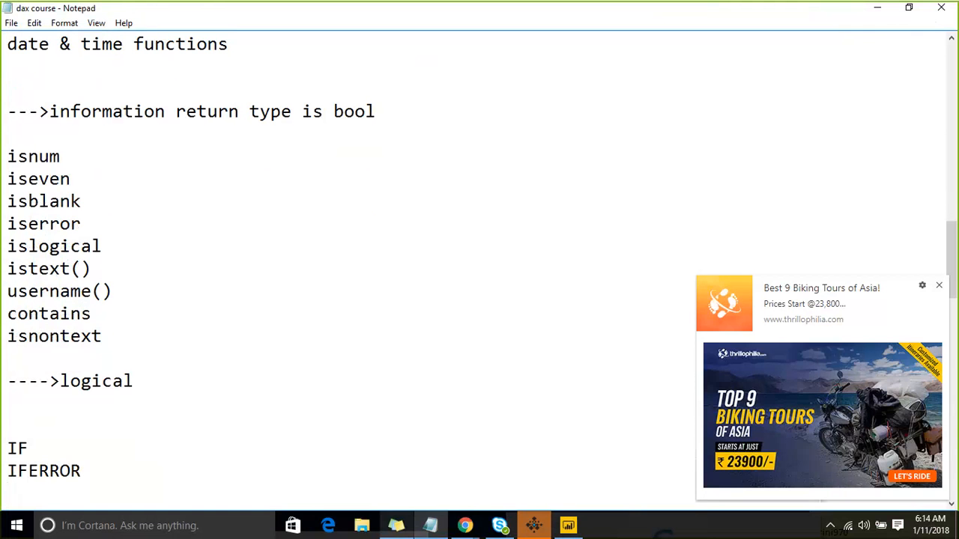
Continue the logical function list with AND, OR and NOT, each on its own line
type("AND")
key("Return")
type("OR")
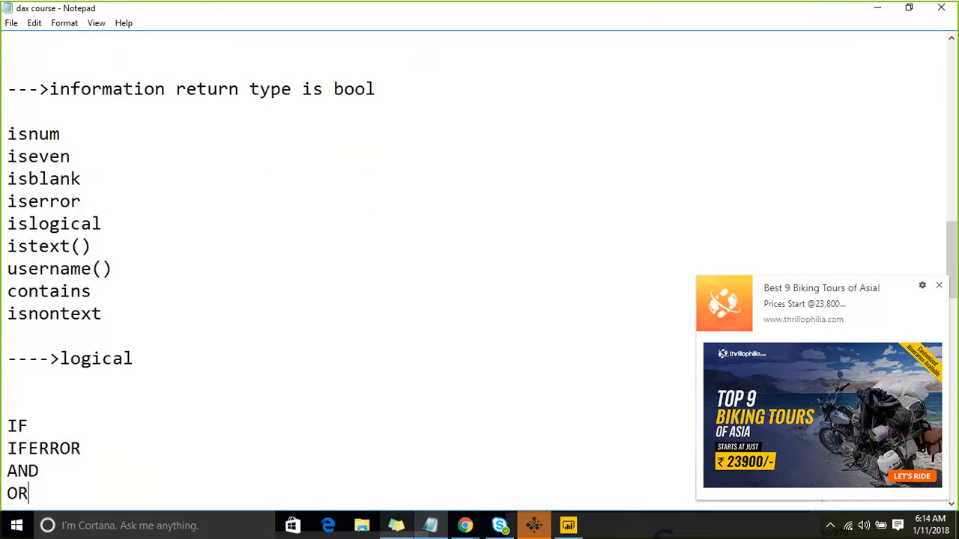
key("Return")
type("NOT")
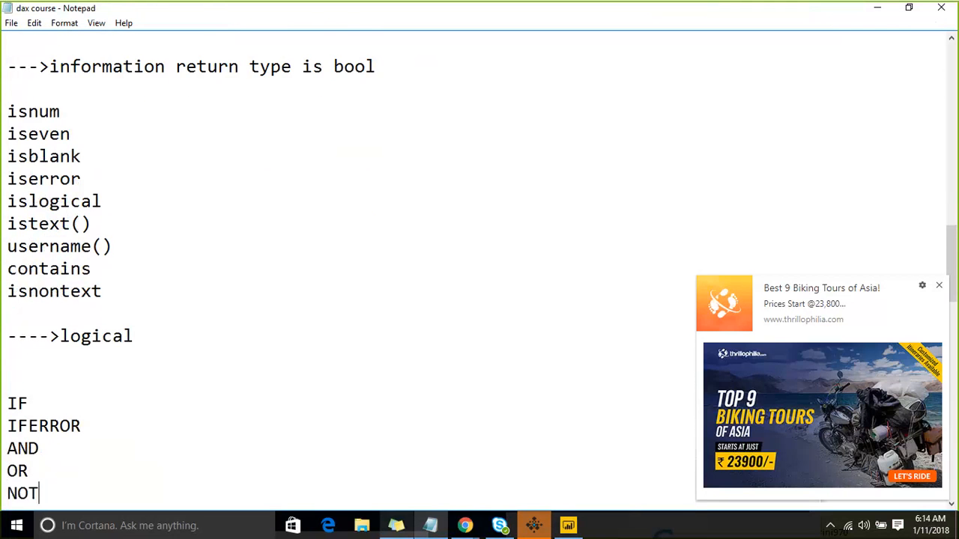
key("Return")
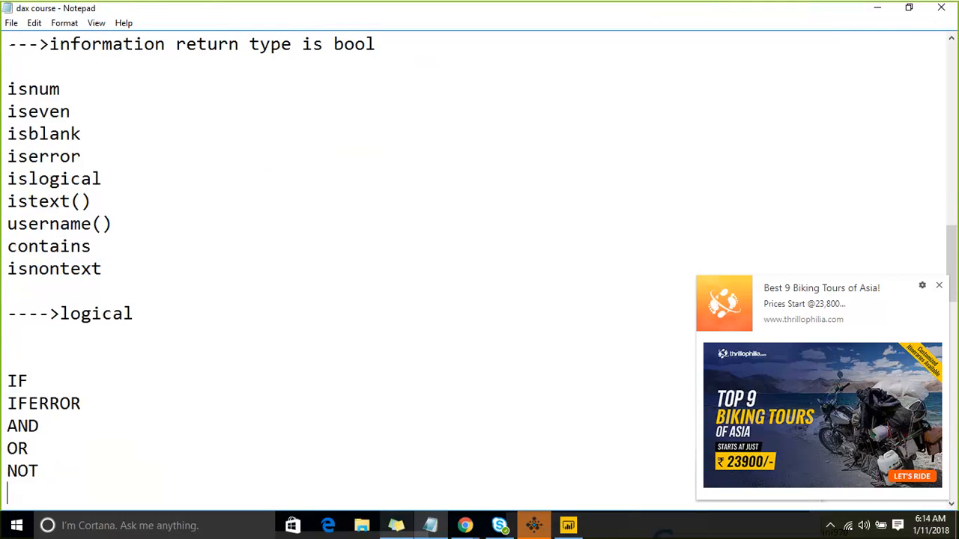
Complete the logical function list with TRUE, FALSE and SWITCH, and add a dashed separator line below it
type("TRUE")
key("Return")
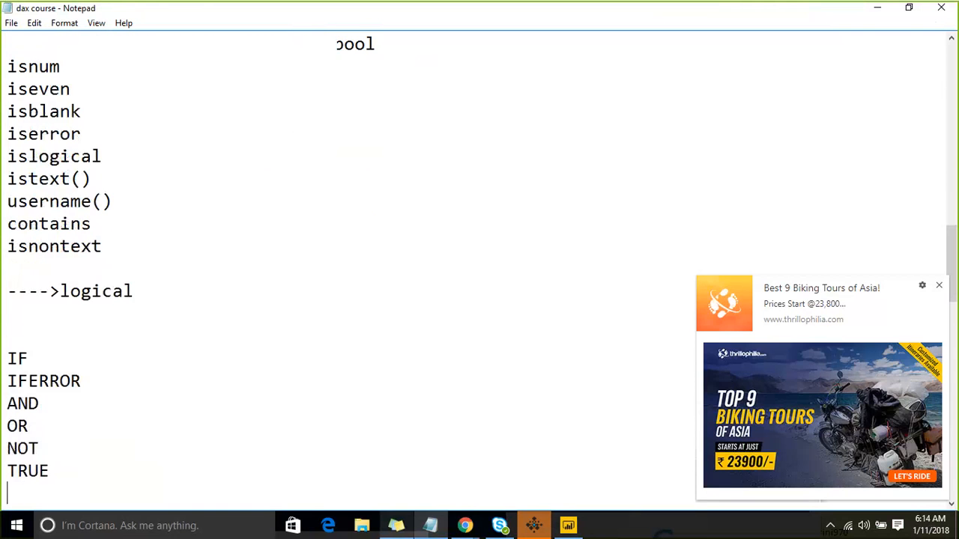
type("FALSE")
key("Return")
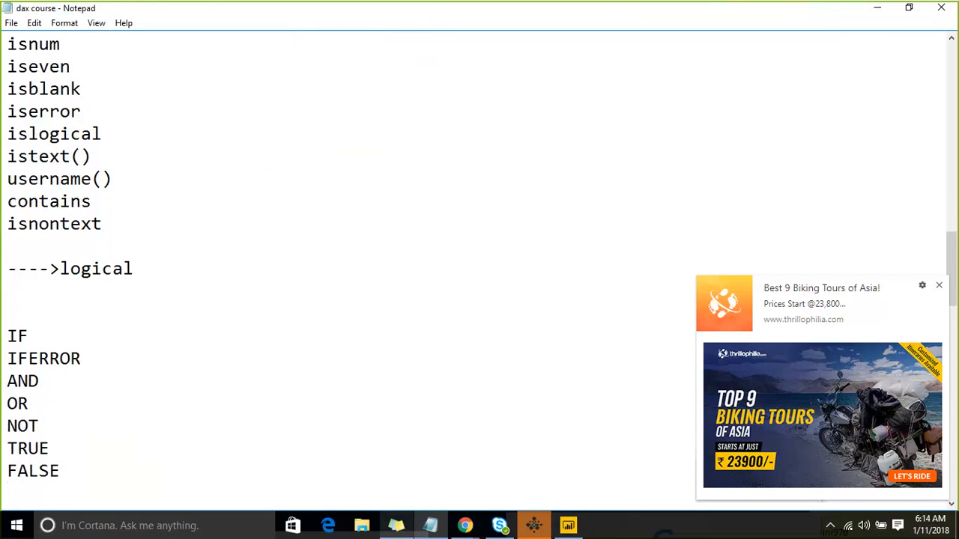
type("SWITCH")
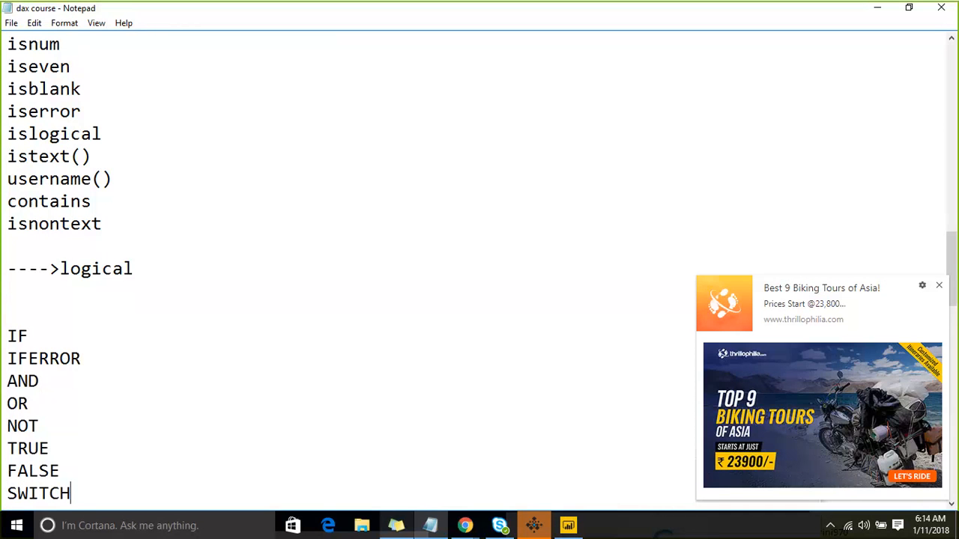
key("Return")
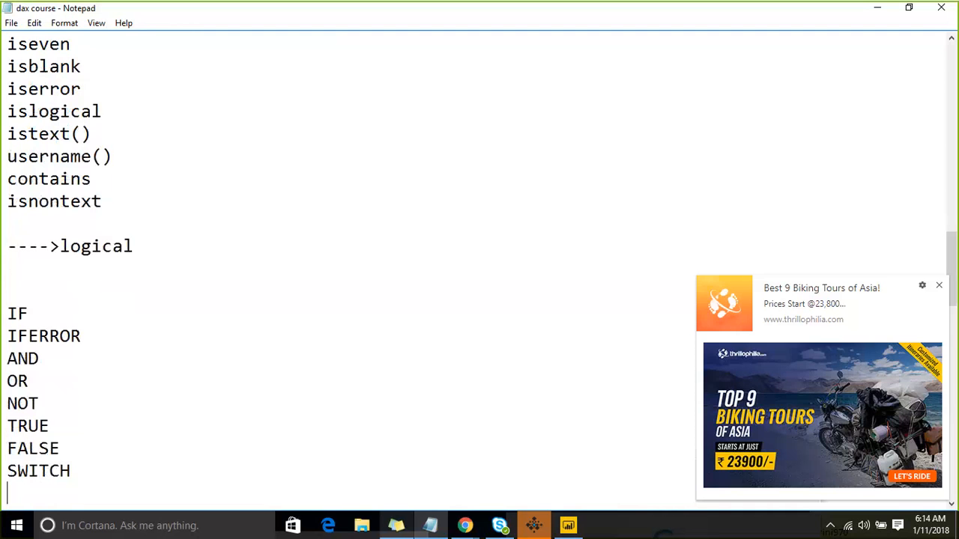
key("Return")
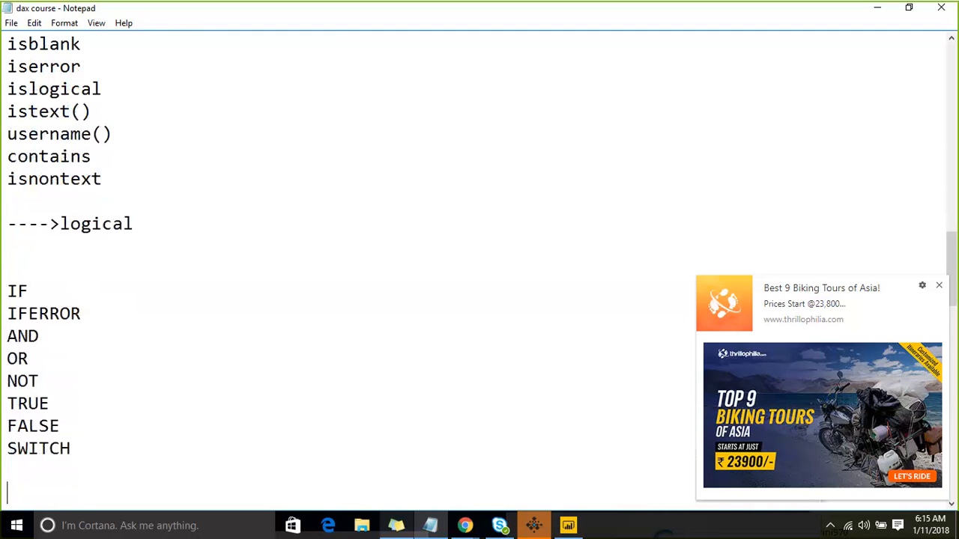
type("------------------------------")
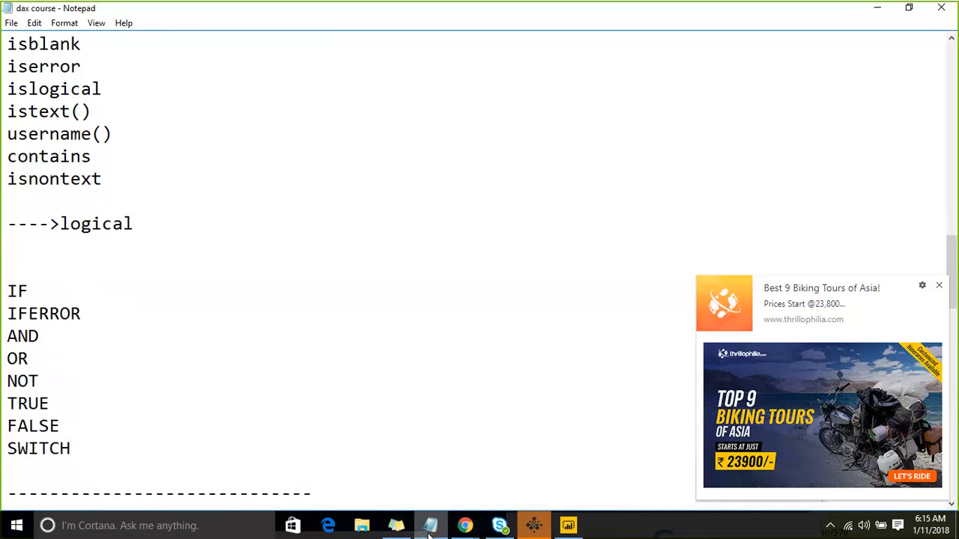
Switch to Power BI Desktop, dismiss the advertisement notification and discard the unfinished ISNON column in EMP
mouse_move(431, 528)
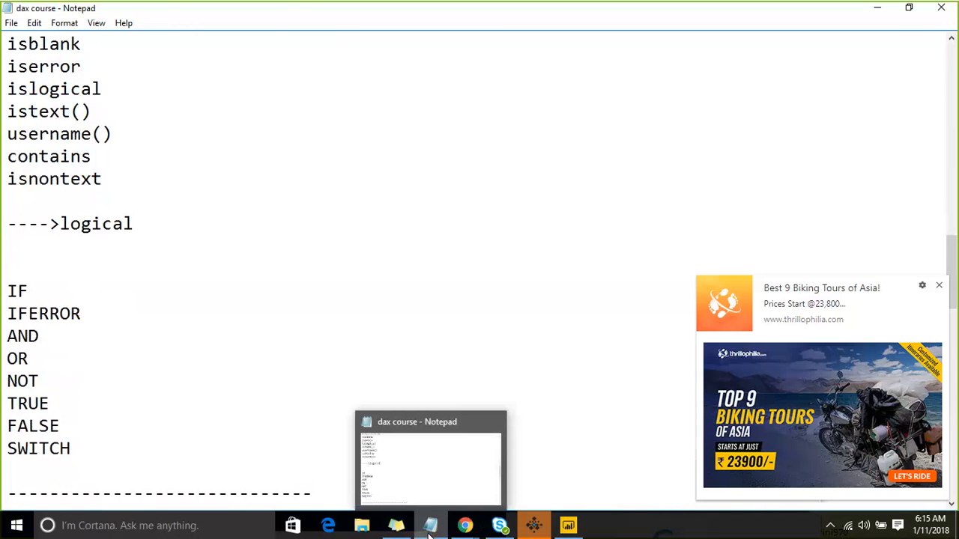
left_click(584, 530)
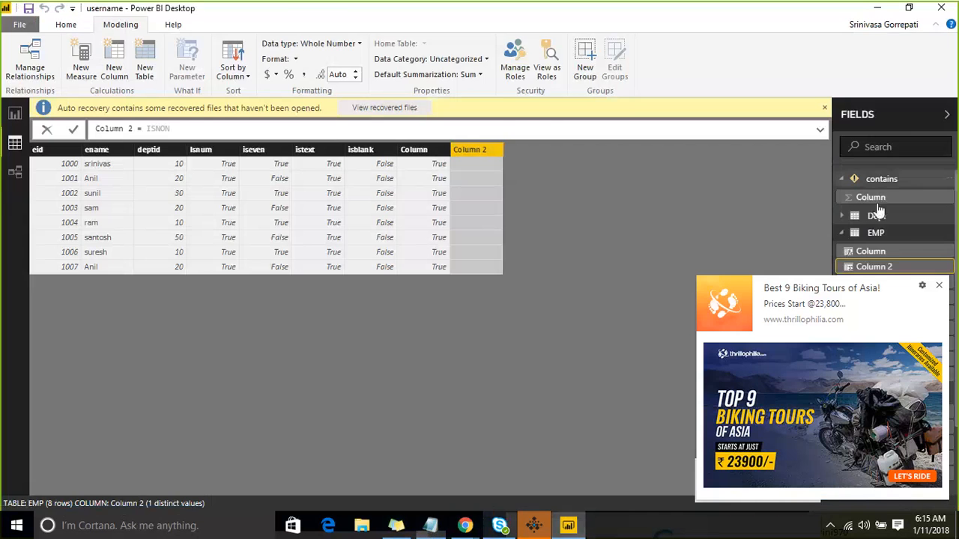
left_click(940, 289)
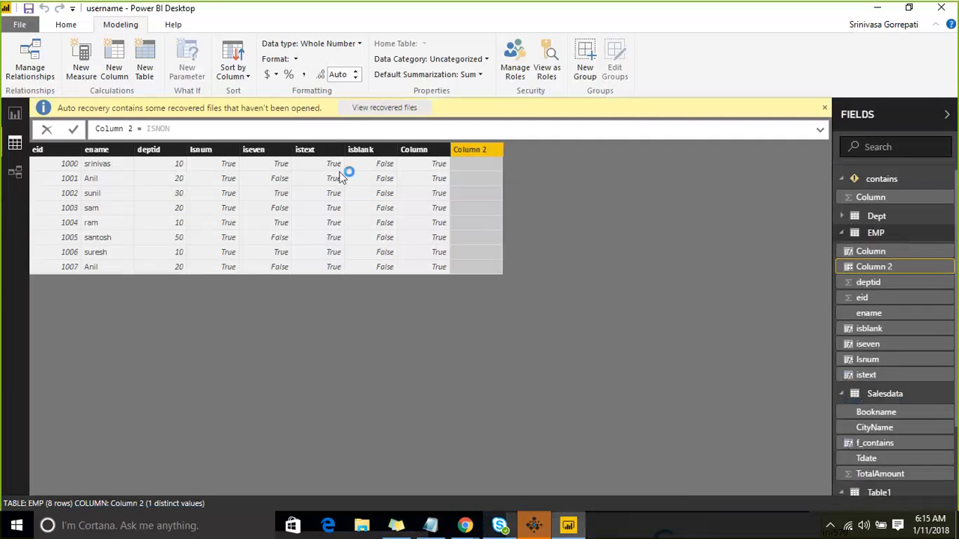
left_click(48, 130)
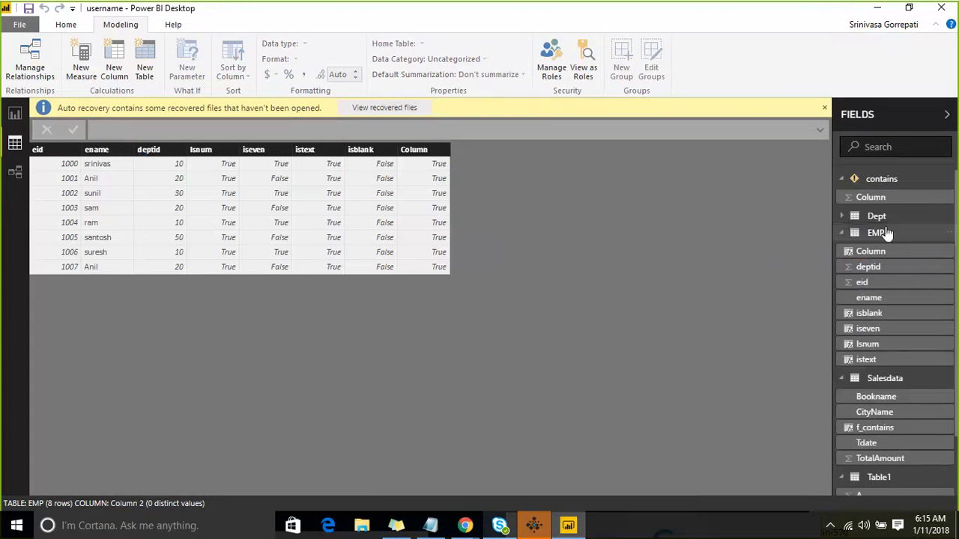
Display the data of the Salesdata table
left_click(897, 380)
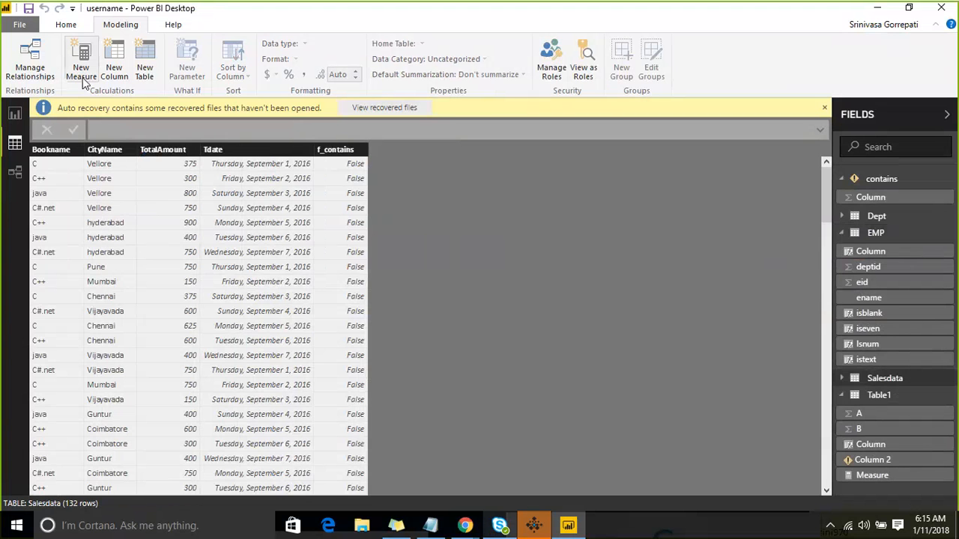
Edit the Salesdata query's Removed Other Columns step to also keep the PendingAmount and Amount Paid columns
left_click(73, 26)
left_click(231, 72)
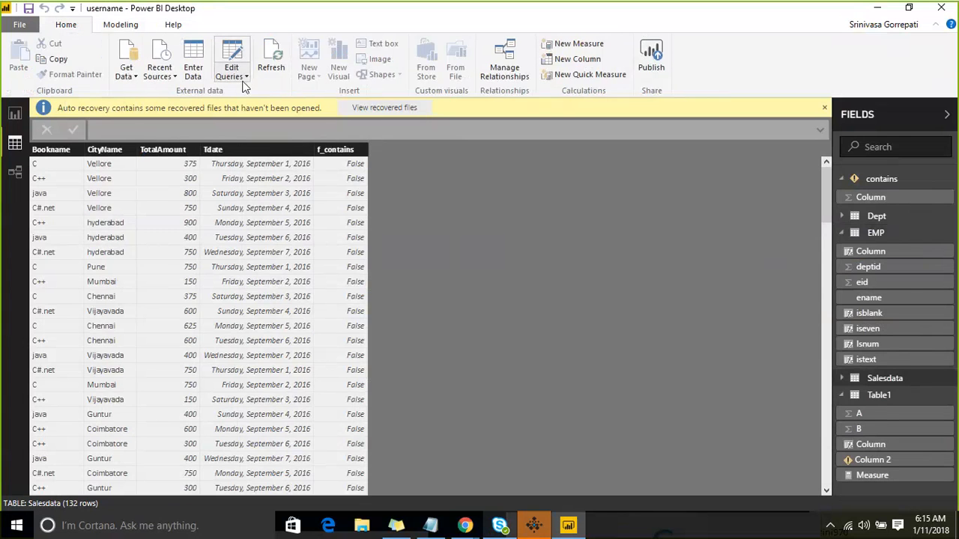
left_click(258, 92)
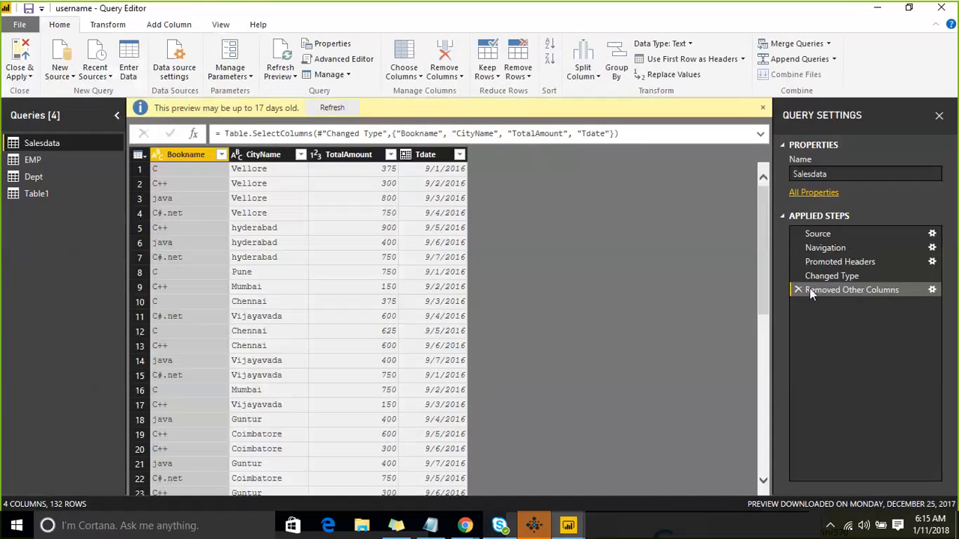
left_click(932, 290)
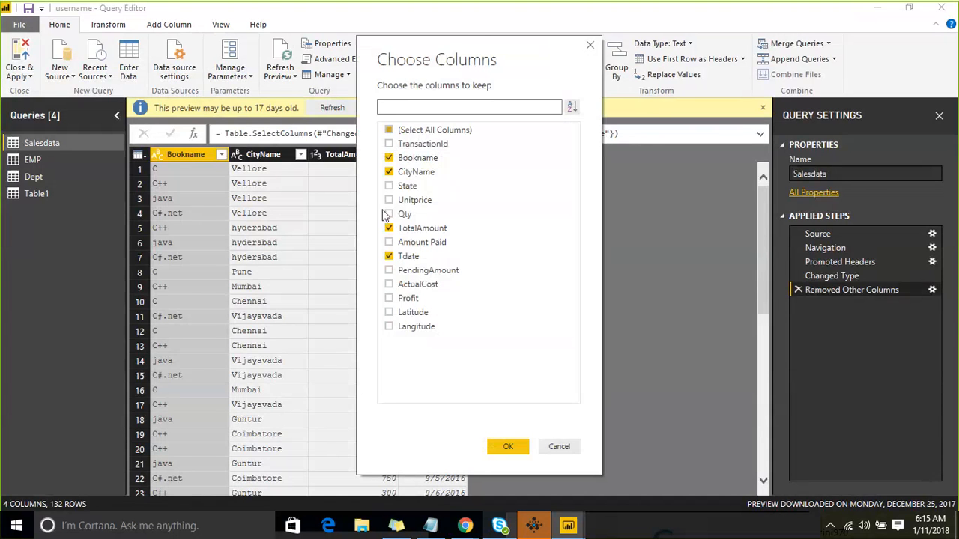
left_click(390, 272)
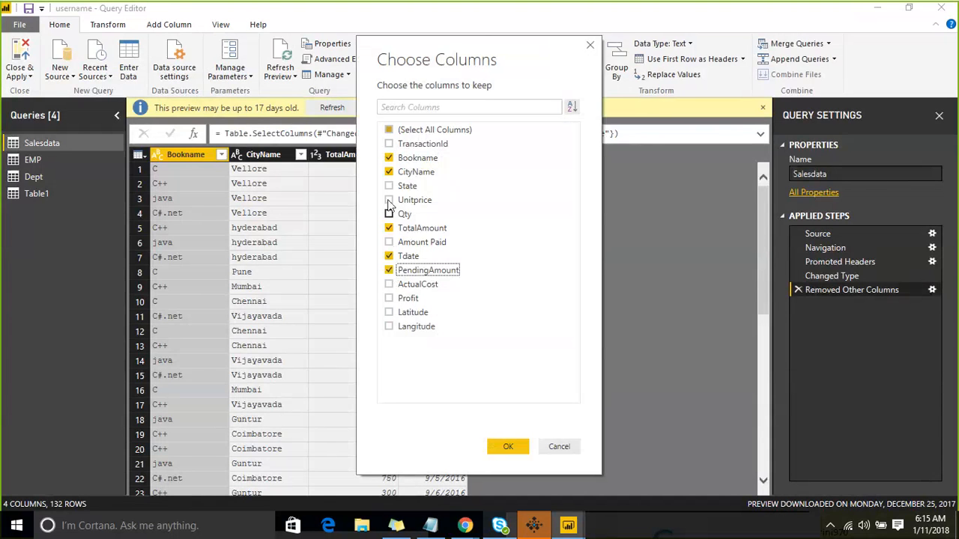
left_click(389, 228)
left_click(389, 242)
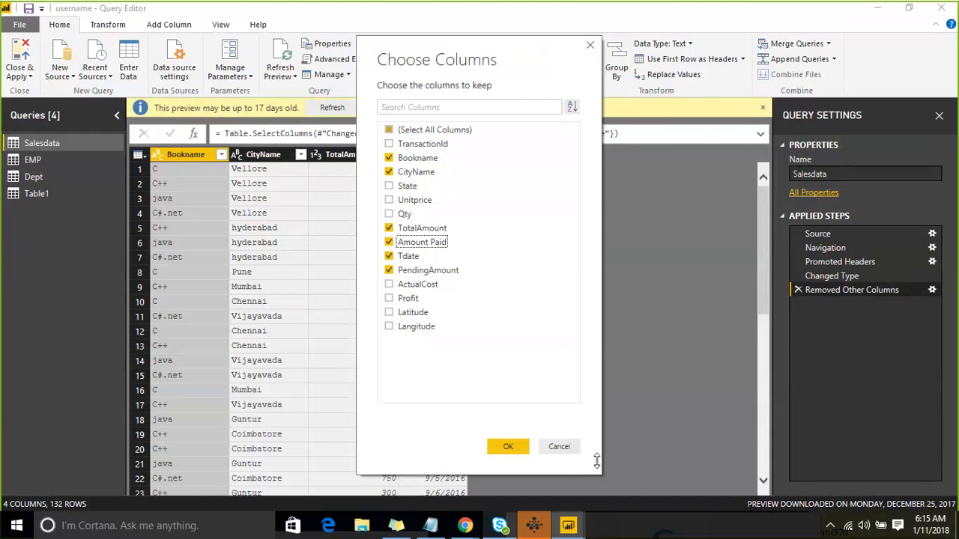
left_click(495, 448)
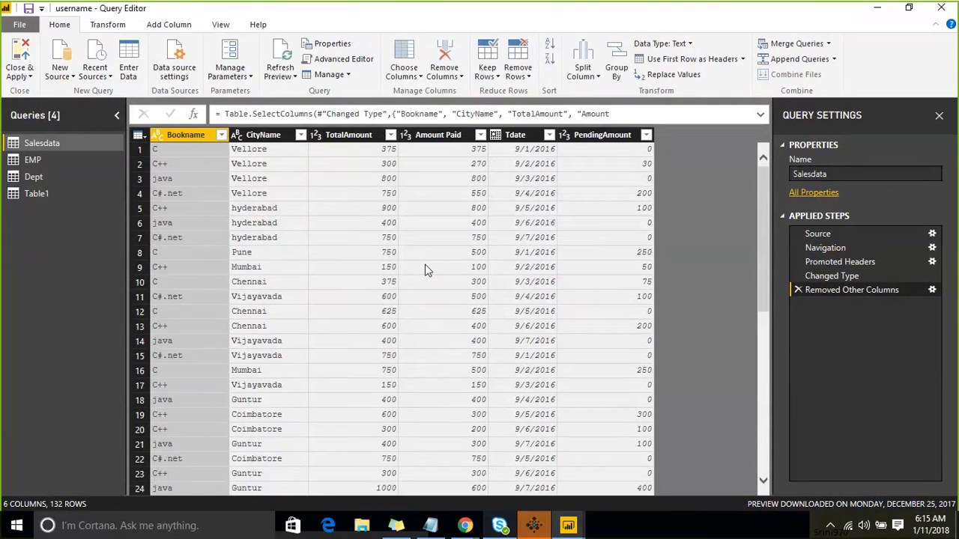
Close the query editor with the changes applied to the model, and dismiss the auto recovery notice
left_click(27, 75)
left_click(28, 93)
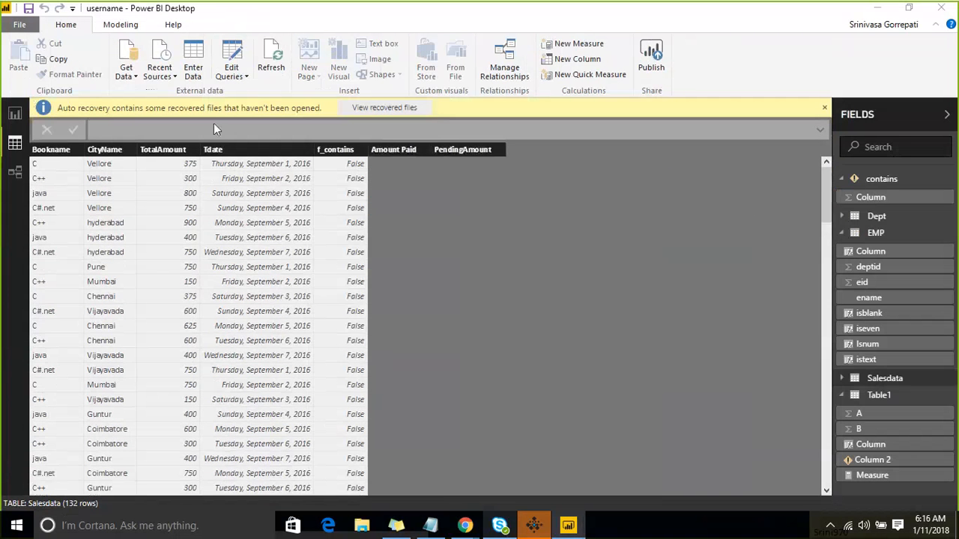
left_click(825, 107)
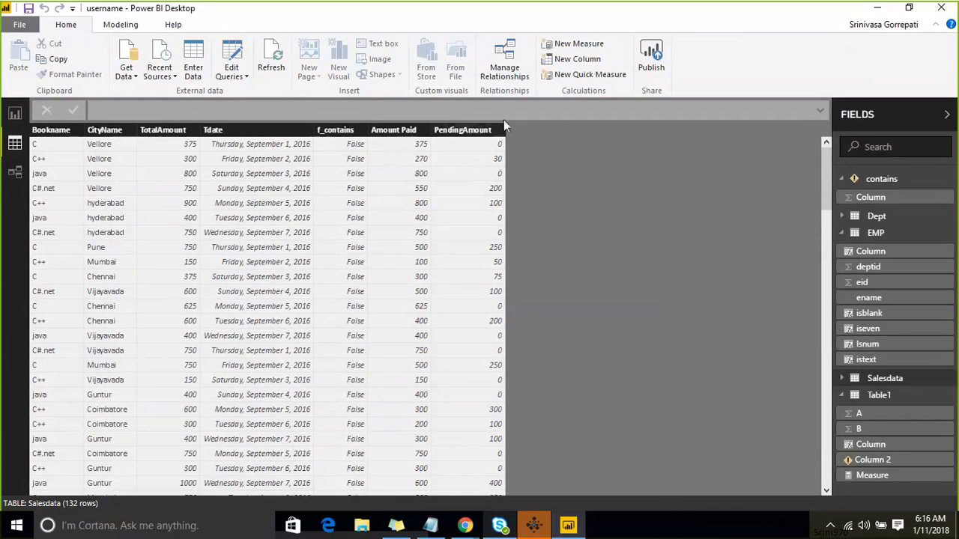
Add a calculated column to the Salesdata table and begin its formula with the IF function
left_click(950, 381)
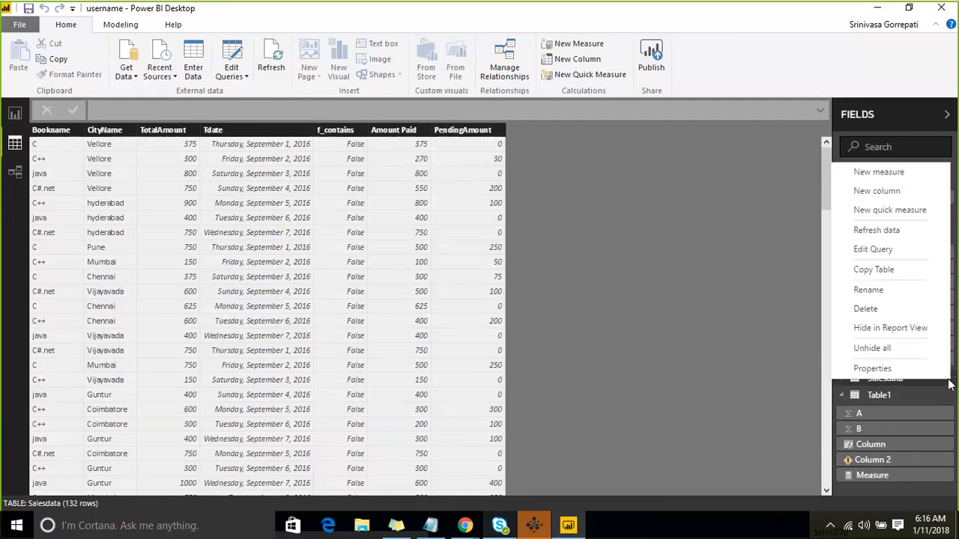
left_click(896, 193)
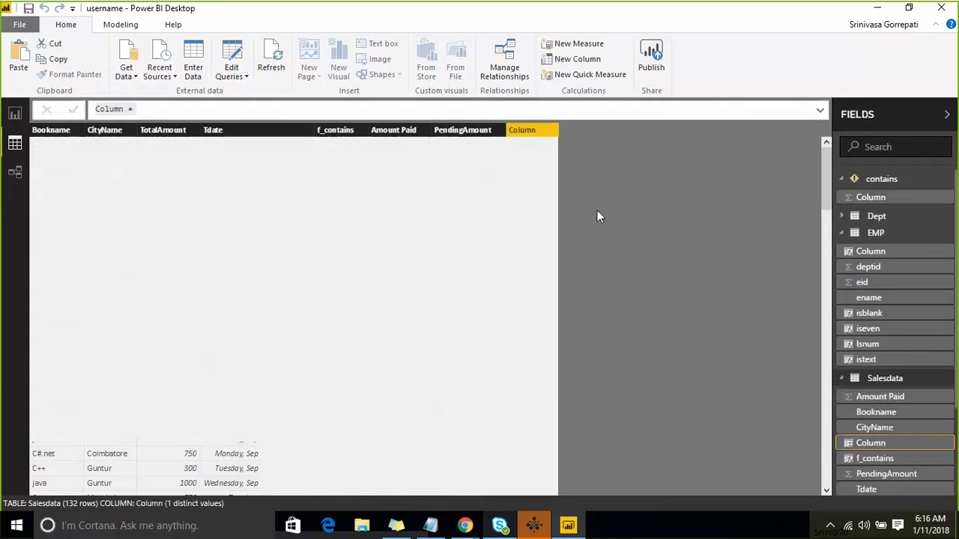
left_click(266, 111)
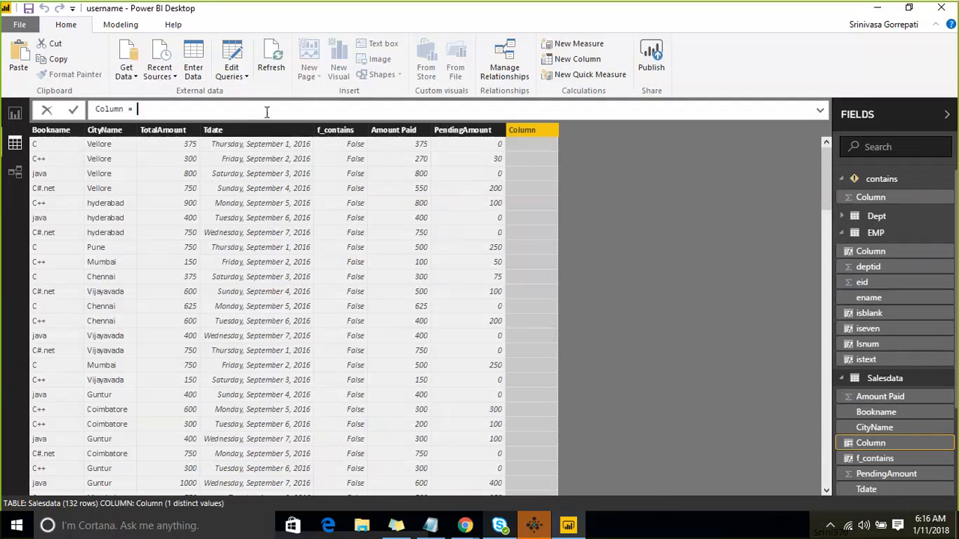
type("if")
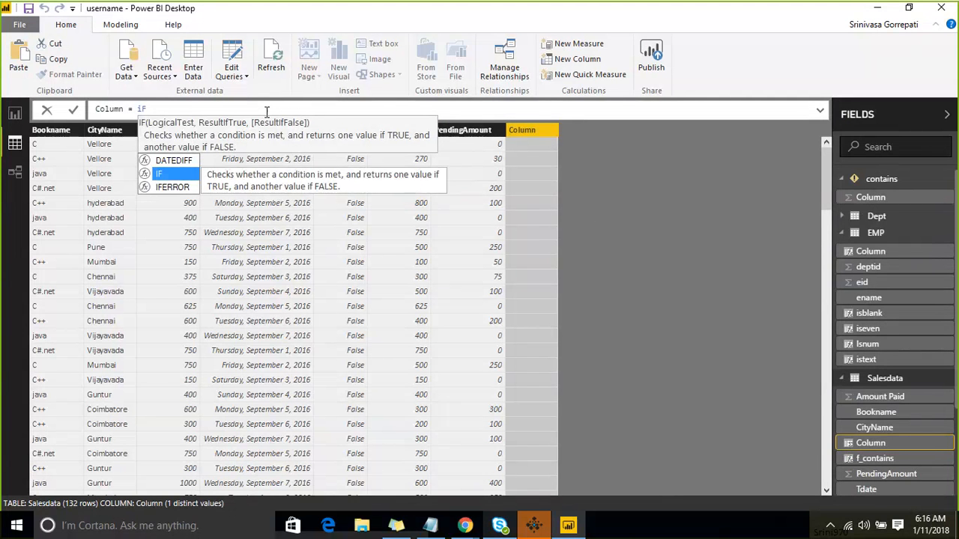
key("BackSpace")
key("BackSpace")
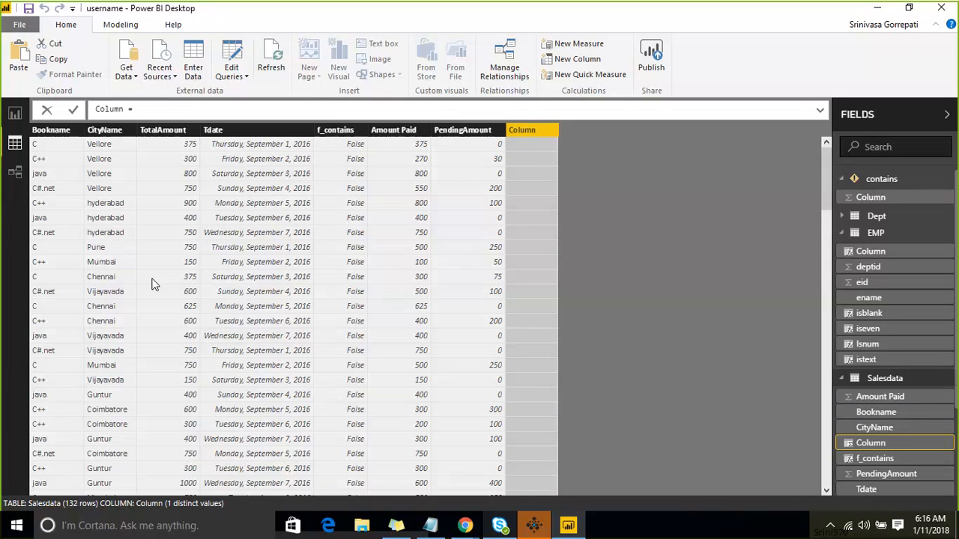
type("IF(")
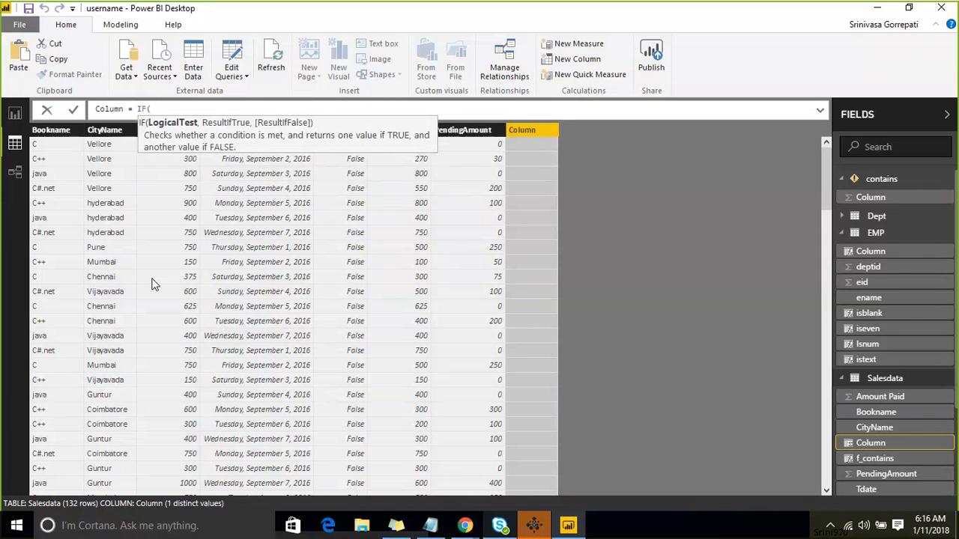
type("boo")
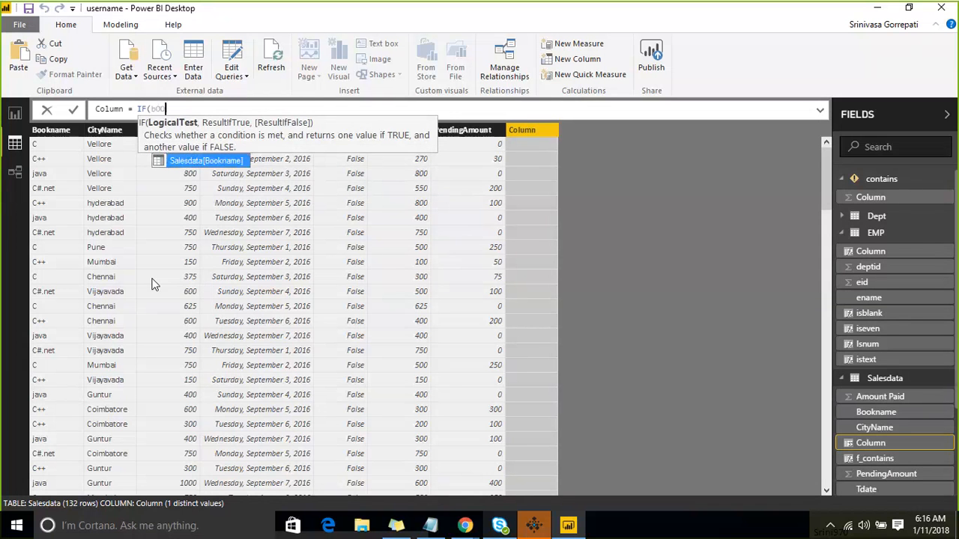
key("Tab")
type("=")
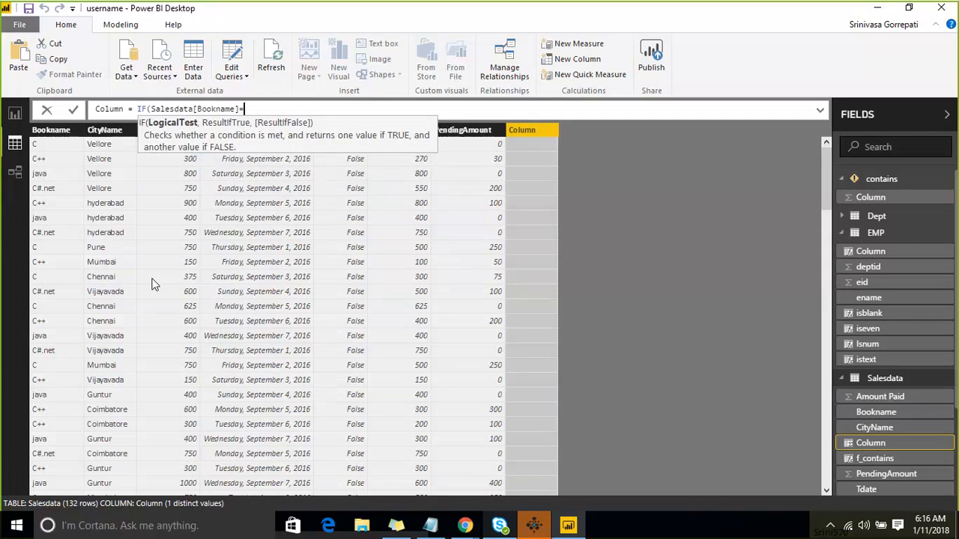
type("\"c\"")
key("BackSpace")
key("BackSpace")
type("\"")
key("shift+Left")
key("shift+Left")
key("shift+Left")
key("shift+Left")
key("shift+Left")
key("shift+Left")
key("shift+Left")
key("shift+Left")
key("shift+Left")
key("shift+Left")
key("shift+Left")
key("shift+Left")
key("shift+Left")
key("shift+Left")
key("shift+Left")
key("shift+Left")
key("shift+Left")
key("shift+Left")
key("shift+Left")
key("shift+Left")
Enter Salesdata[Amount Paid]>=400 as the IF function's logical test
type("S")
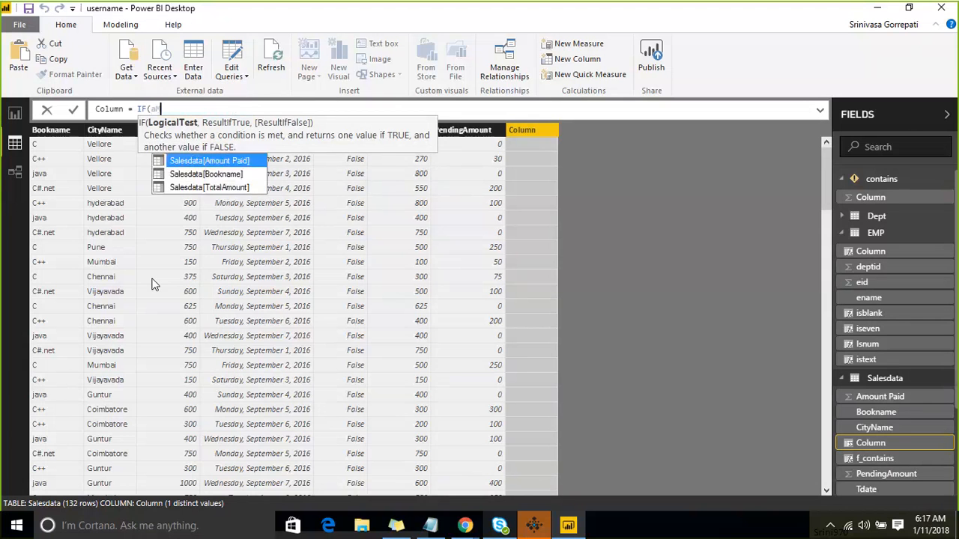
key("Tab")
type(">")
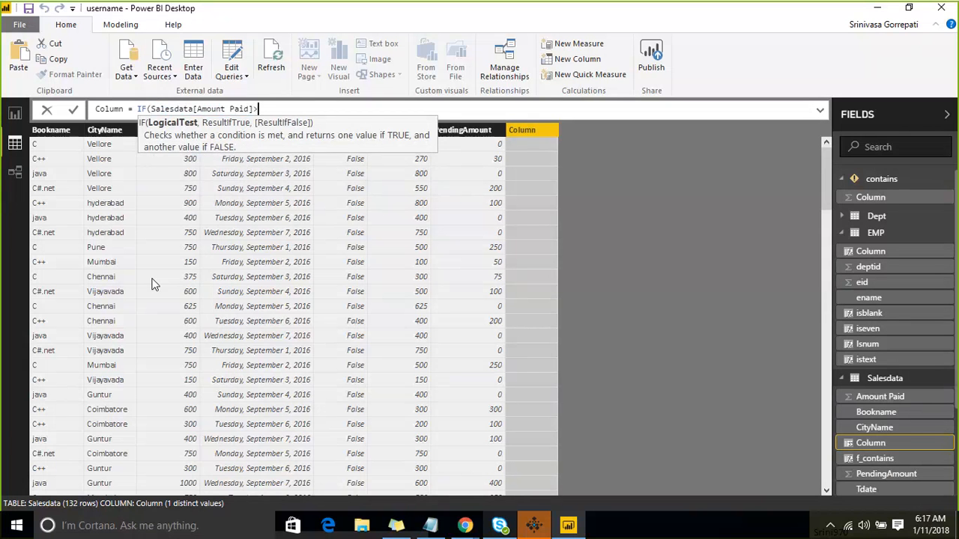
type("=5")
key("BackSpace")
type("400,")
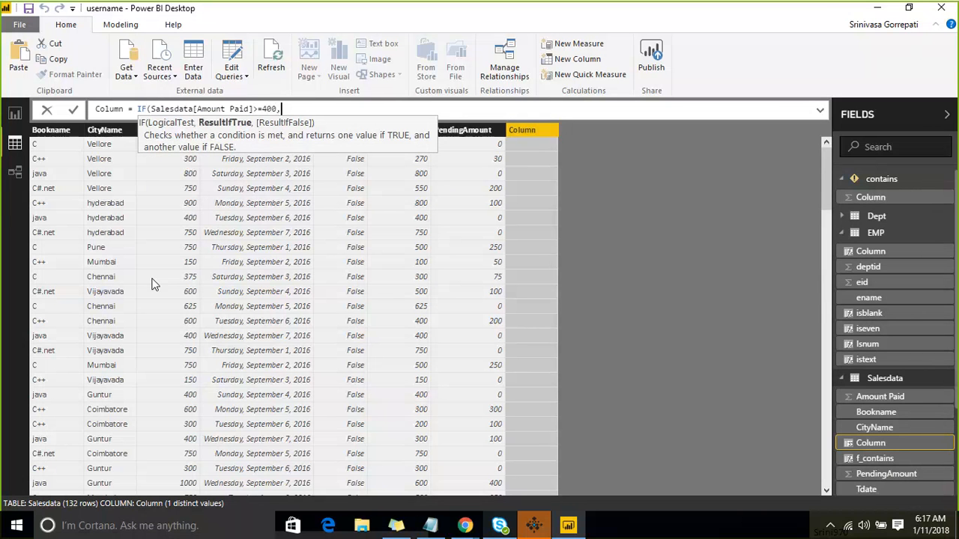
Complete the IF formula with "A" as the true result and "B" as the false result, and commit it
type("\"a")
key("BackSpace")
type("\"A")
key("Right")
type(",\"")
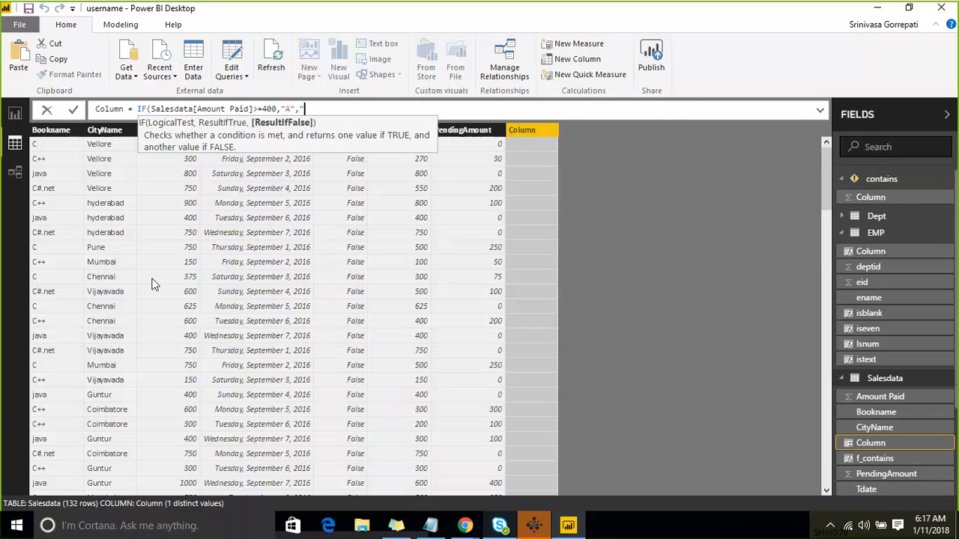
type("B\")")
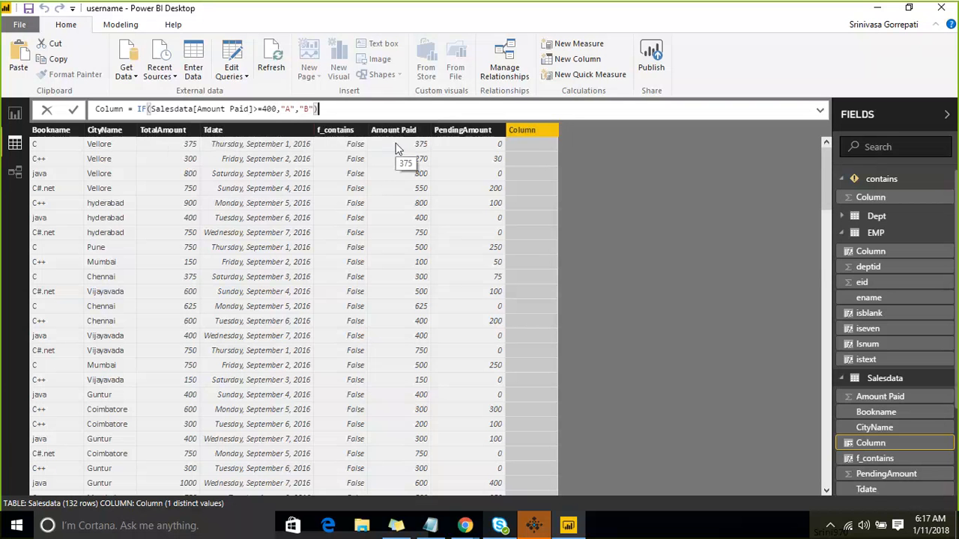
left_click(259, 109)
type("=")
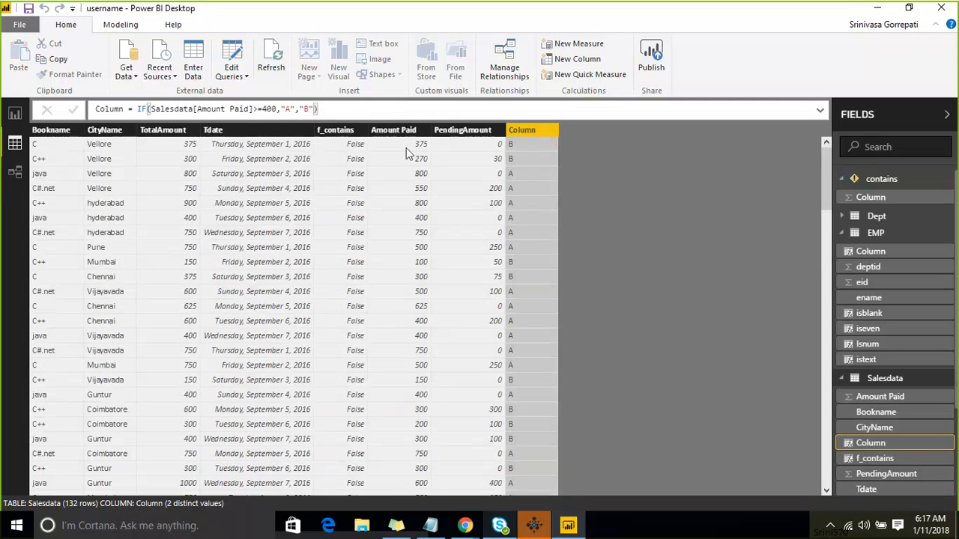
Compare the Amount Paid values with the new column's results and review the condition in its formula
left_click(414, 150)
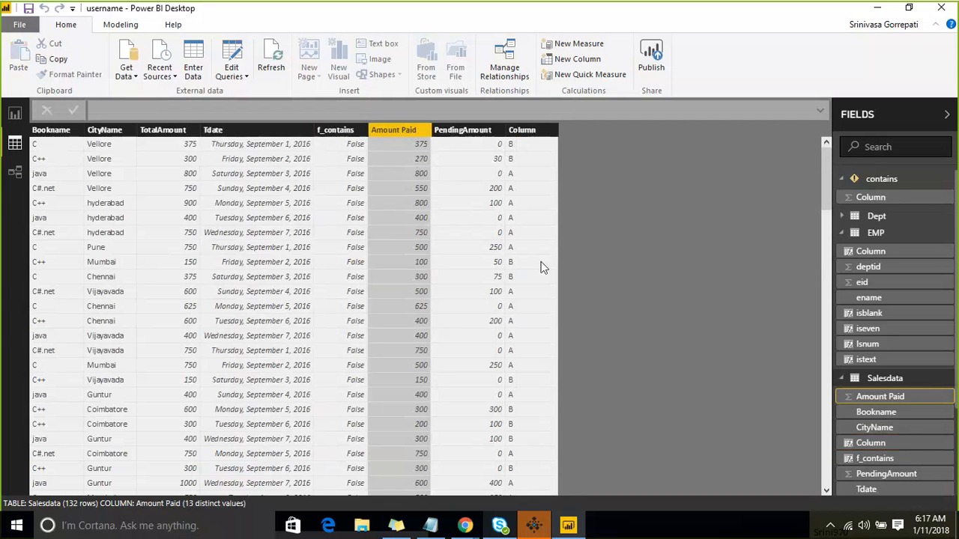
left_click(524, 140)
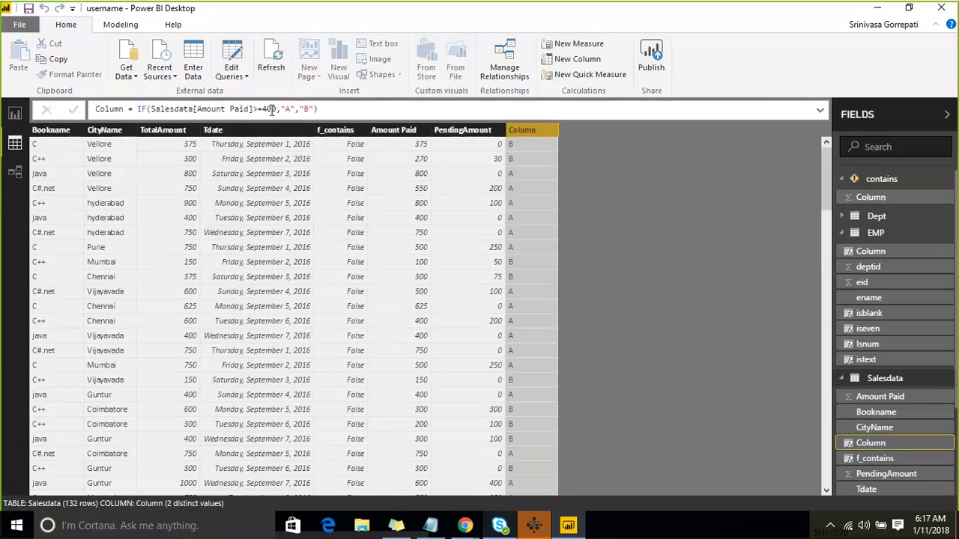
left_click_drag(276, 111, 152, 113)
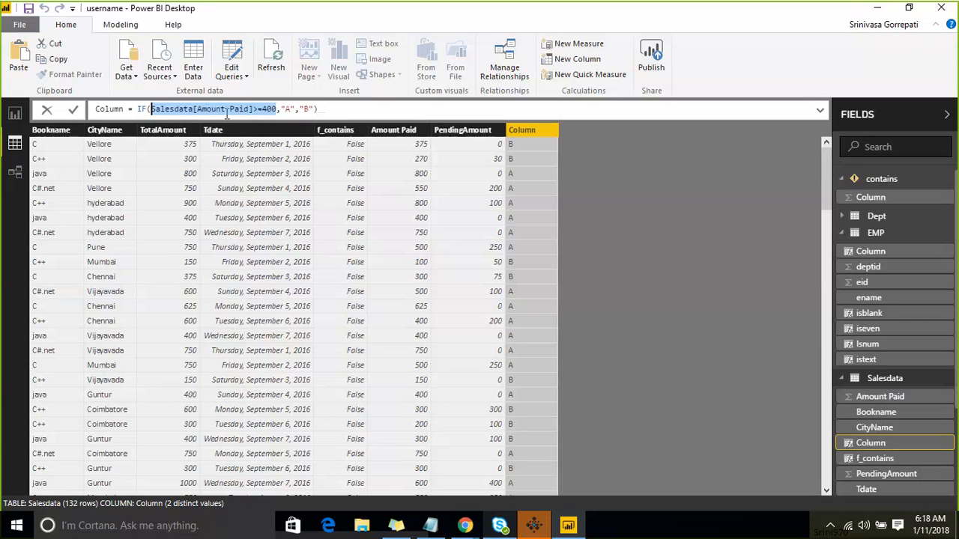
left_click(328, 112)
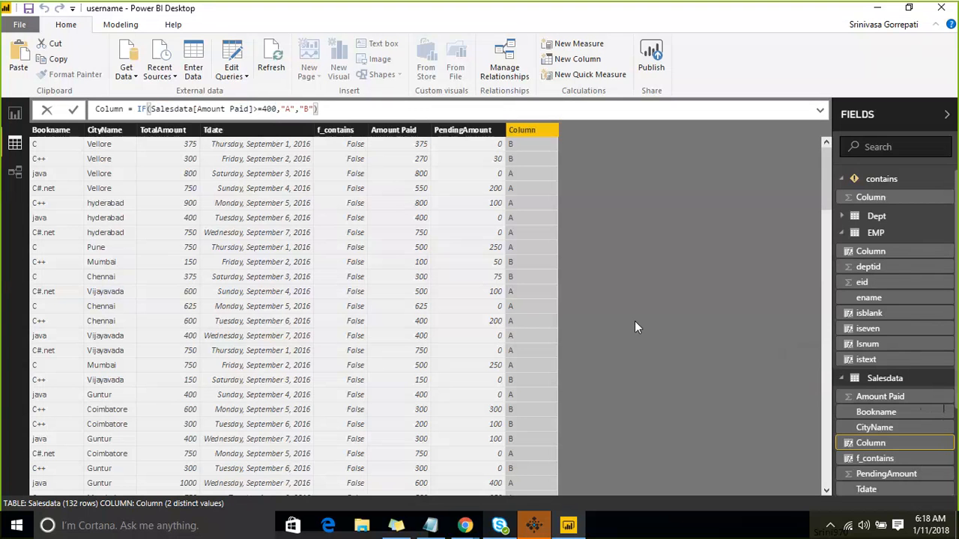
Open Table1, select its calculated column named Column, and highlight the division expression inside the ISERROR formula
scroll(906, 335, "down", 1)
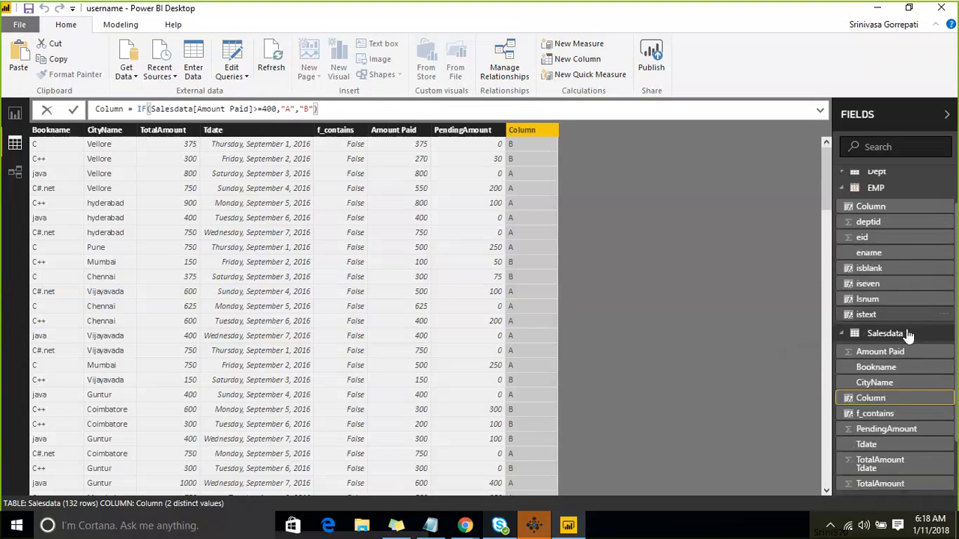
scroll(903, 375, "down", 2)
left_click(887, 408)
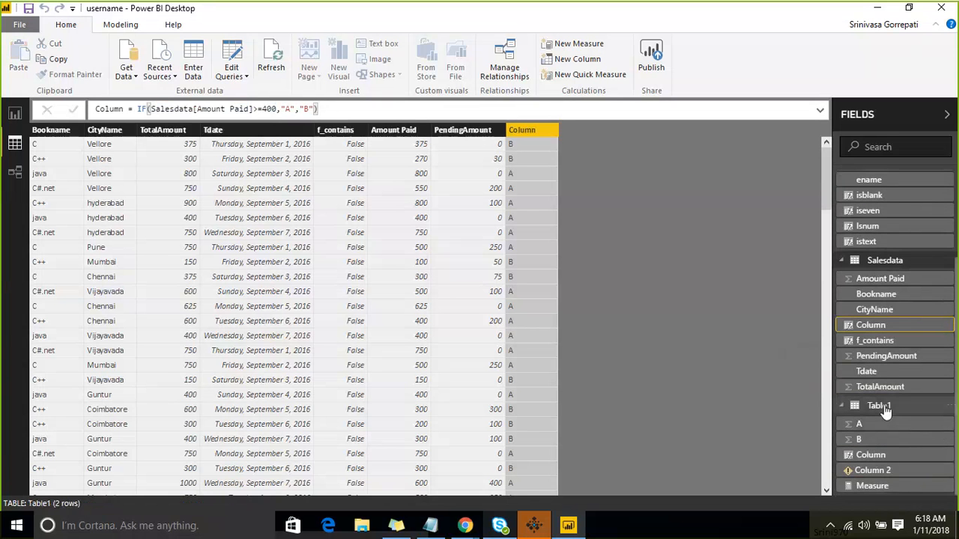
left_click(881, 406)
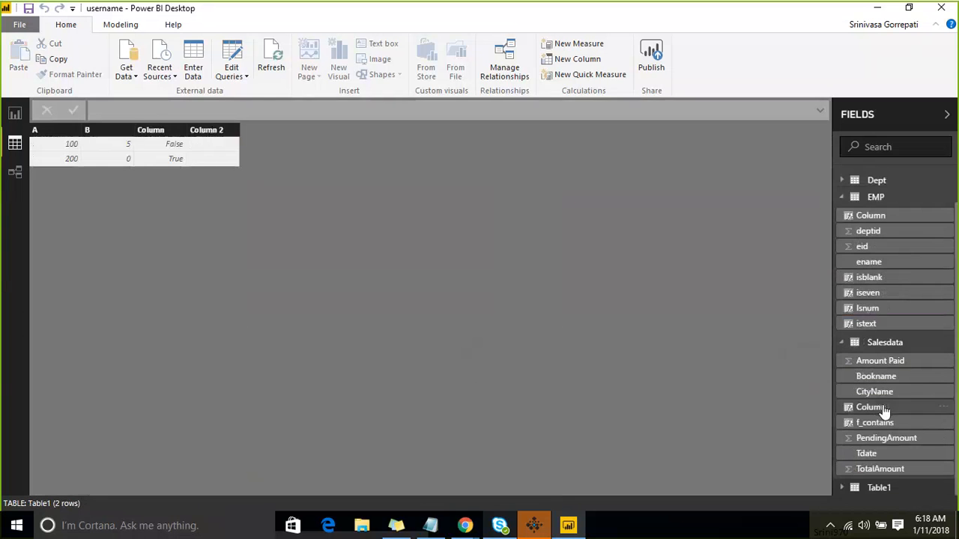
left_click(207, 131)
left_click(147, 144)
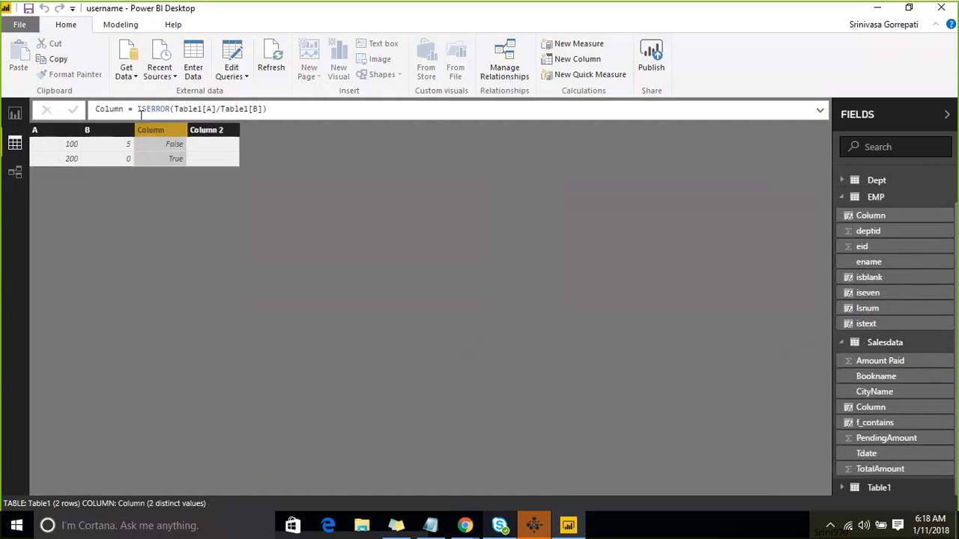
left_click(136, 108)
left_click_drag(174, 109, 261, 109)
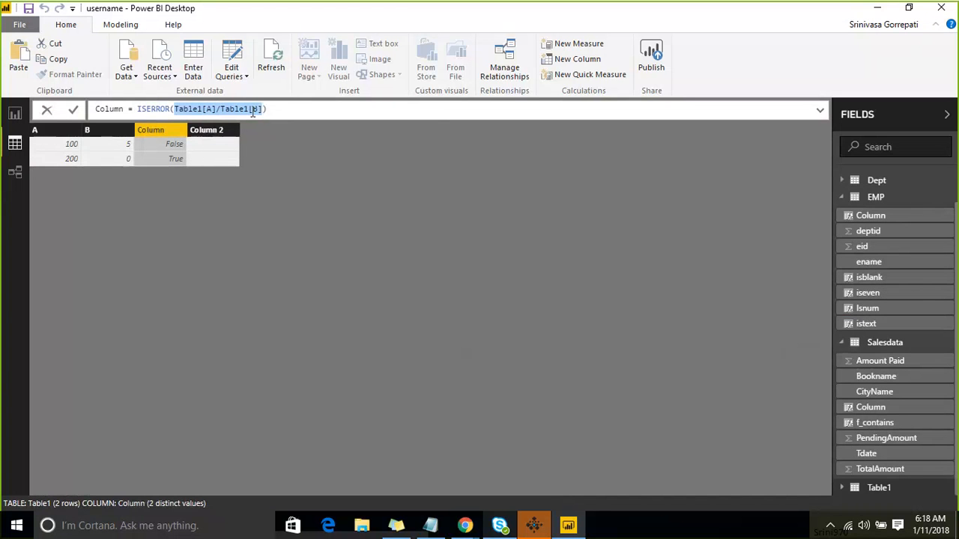
Replace the ISERROR expression in Table1's Column formula with an IF function whose logical test starts with ISERROR
left_click_drag(271, 110, 138, 109)
type("IF(")
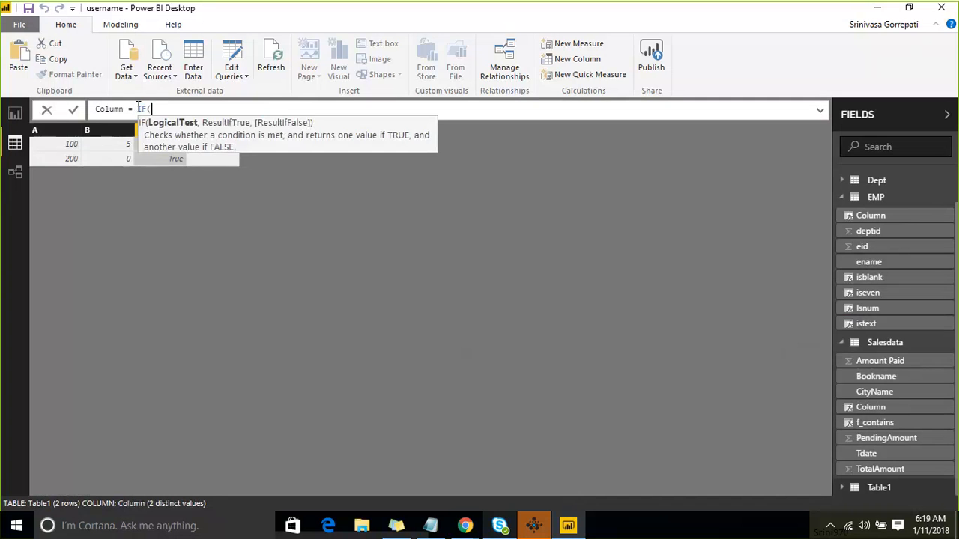
type("ISE")
key("Down")
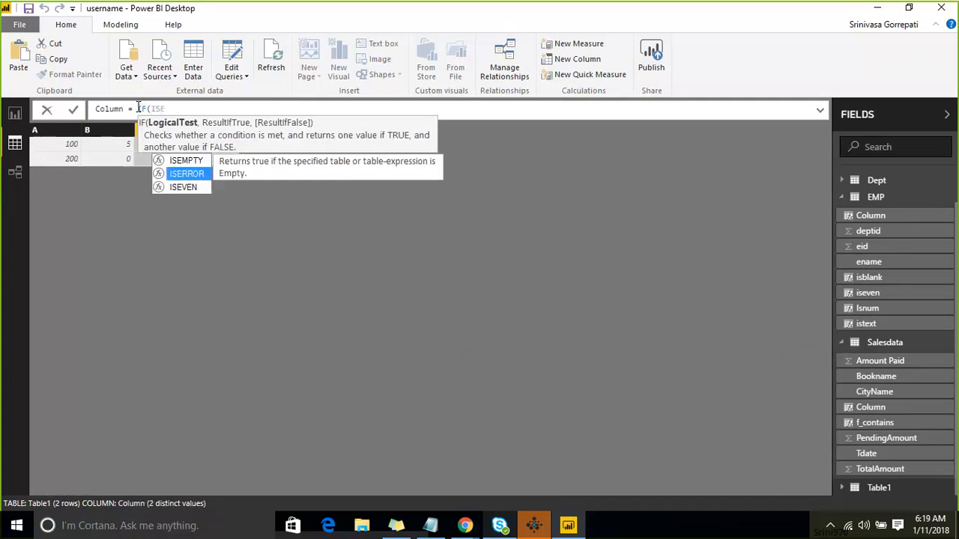
key("Tab")
type("(")
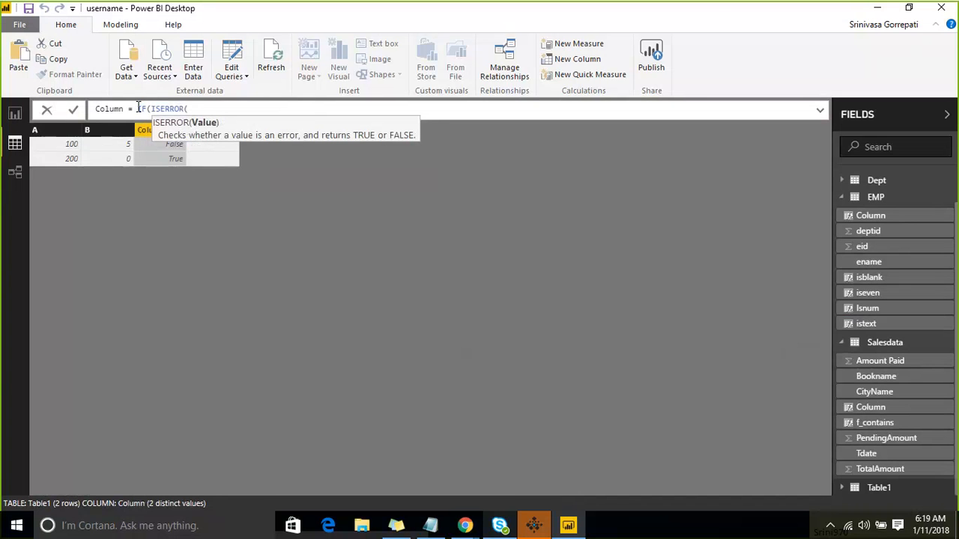
Enter Table1[A]/Table1[B] as the ISERROR argument and close the ISERROR function
type("TAB;E")
key("BackSpace")
key("BackSpace")
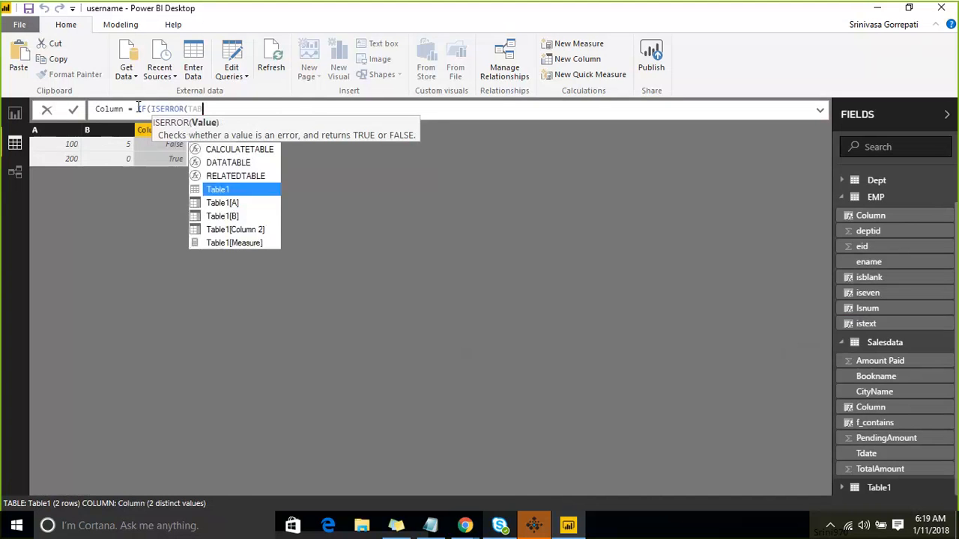
key("Down")
key("Down")
key("Up")
key("Tab")
type("/TABL")
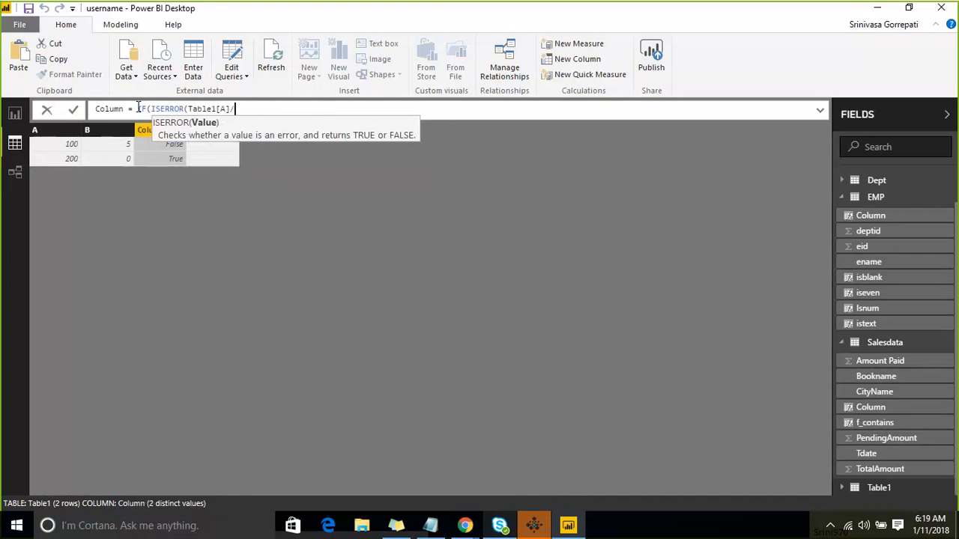
key("Down")
key("Down")
key("Tab")
type(")")
Check the extent of the ISERROR test, and set the IF function's true result to 0
key("Left")
key("ctrl+shift+Left")
key("ctrl+shift+Left")
key("ctrl+shift+Left")
key("ctrl+shift+Left")
key("ctrl+shift+Left")
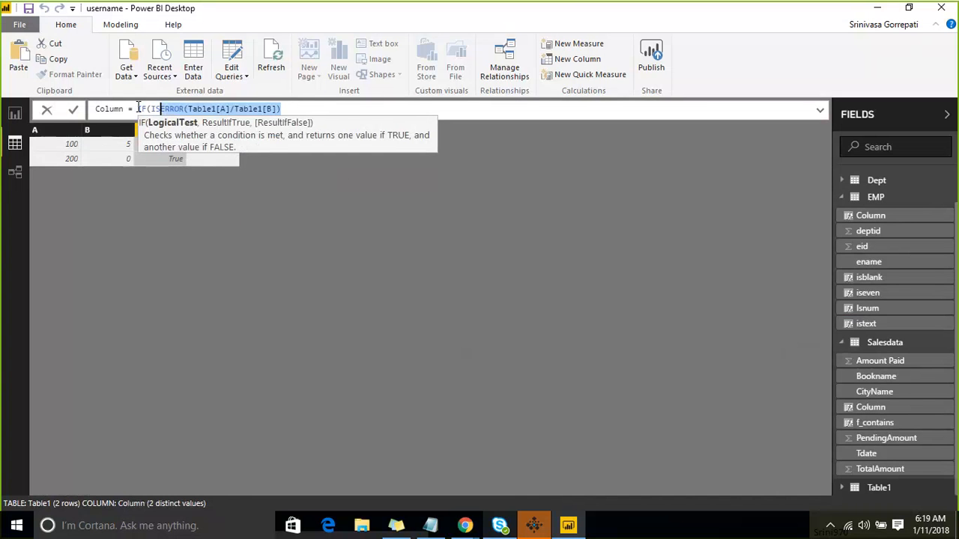
key("Right")
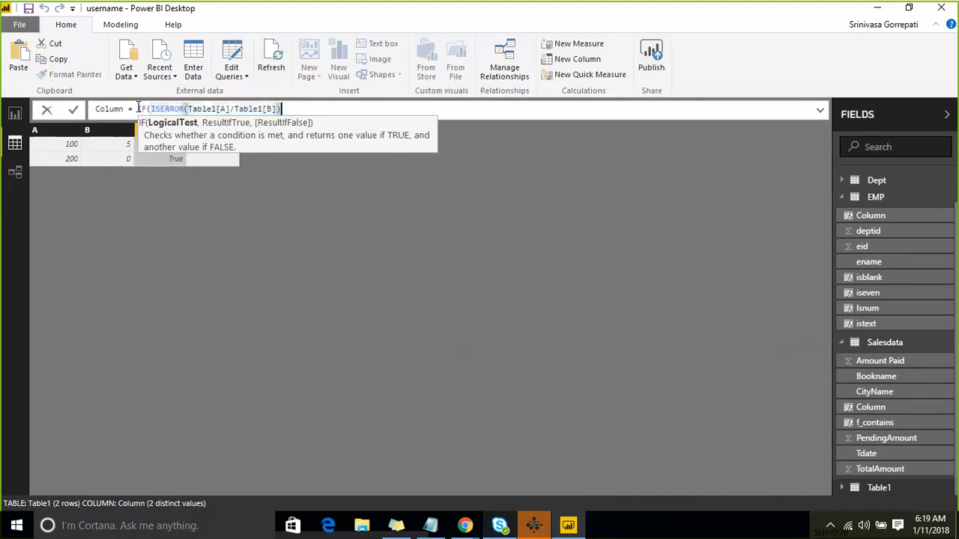
type(",")
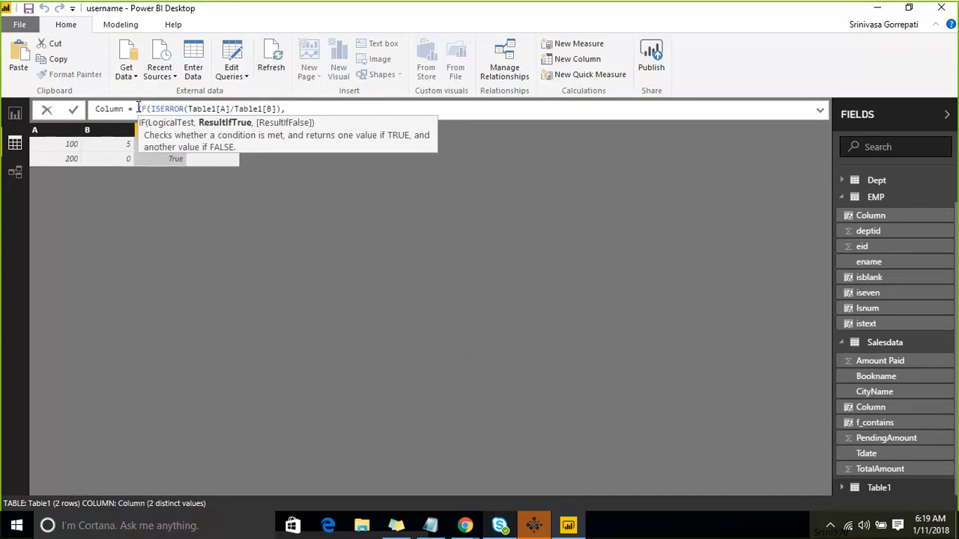
type("-1")
key("BackSpace")
key("BackSpace")
type("0,")
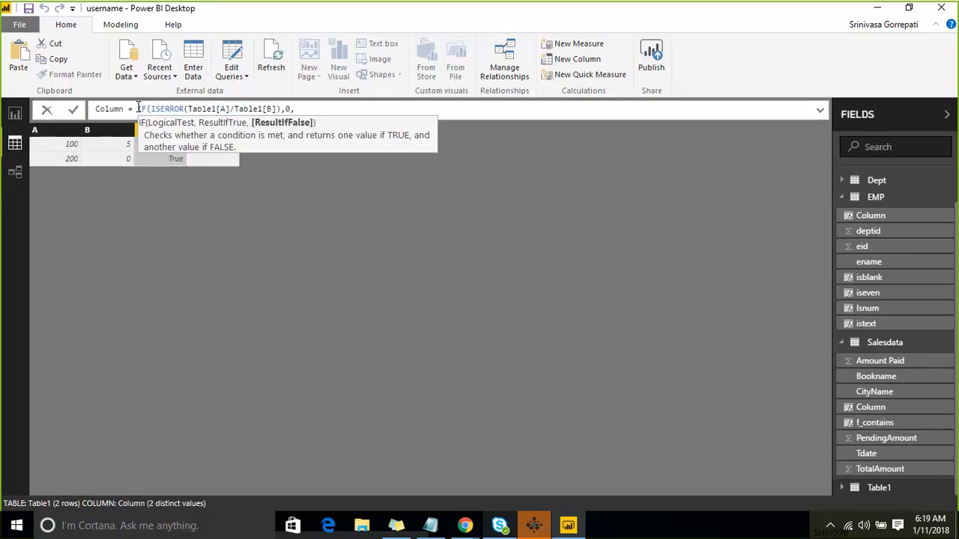
Enter Table1[A] as the numerator of the IF function's false result
type("TA")
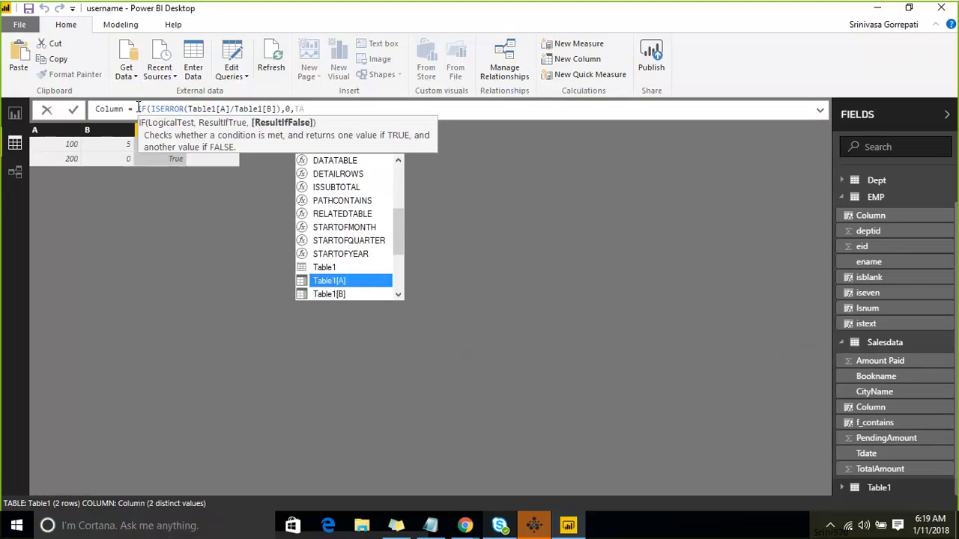
key("BackSpace")
key("BackSpace")
type("T")
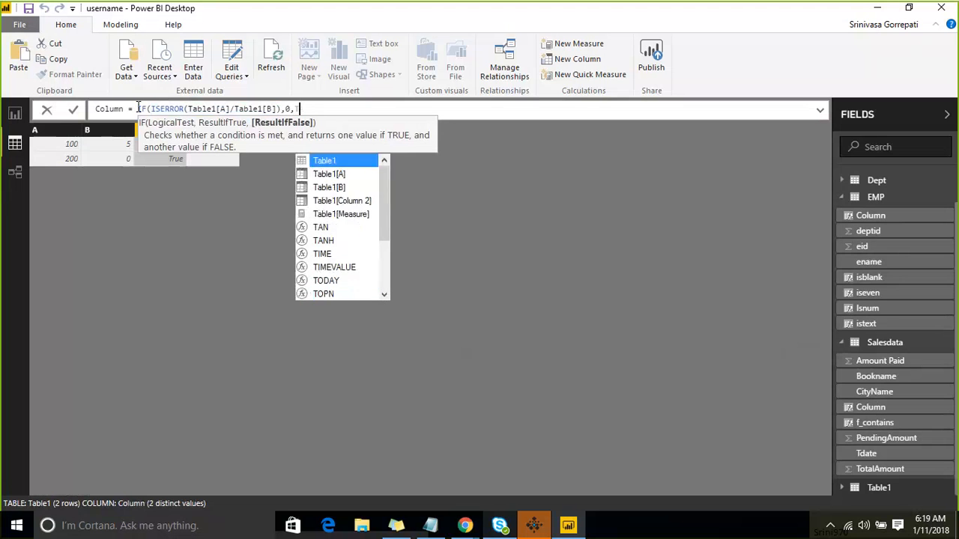
type("ab")
key("Down")
key("Down")
key("Down")
key("Down")
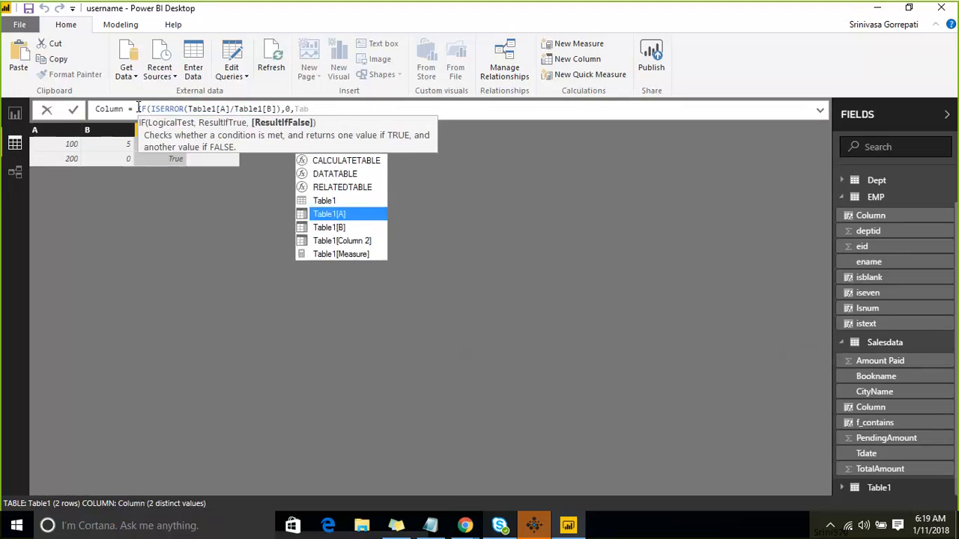
key("Up")
key("Up")
key("Up")
key("Tab")
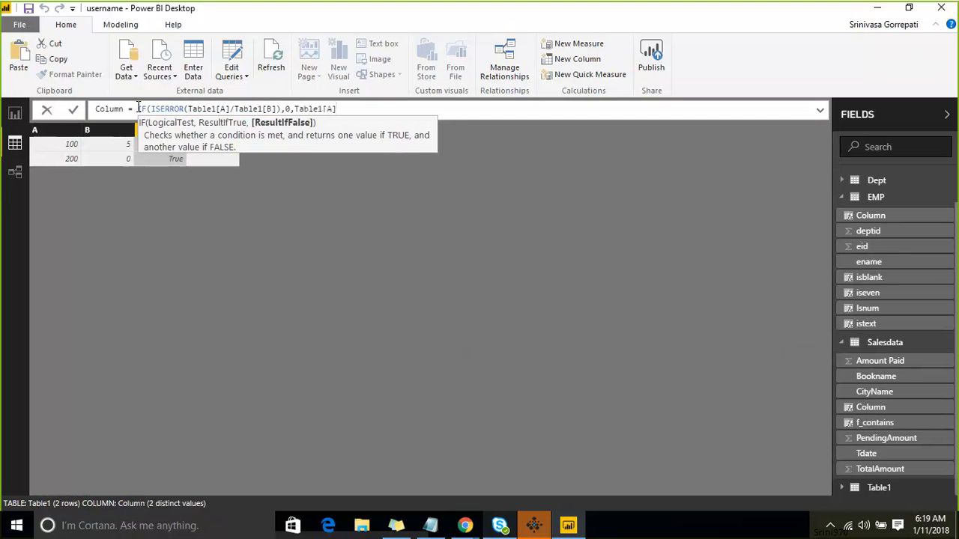
Divide the false result by Table1[B], close the IF function, and commit the formula
type("/T")
key("Down")
key("Down")
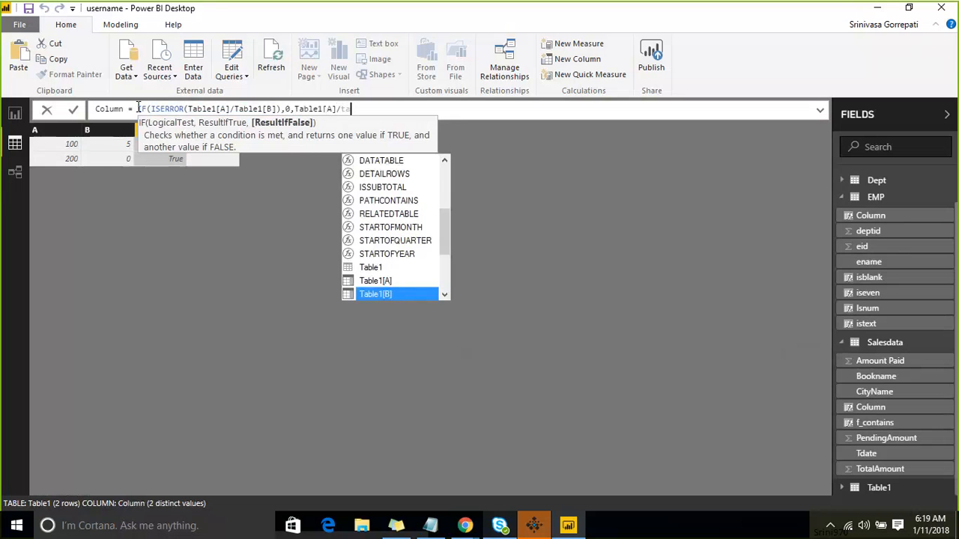
key("Tab")
type(")")
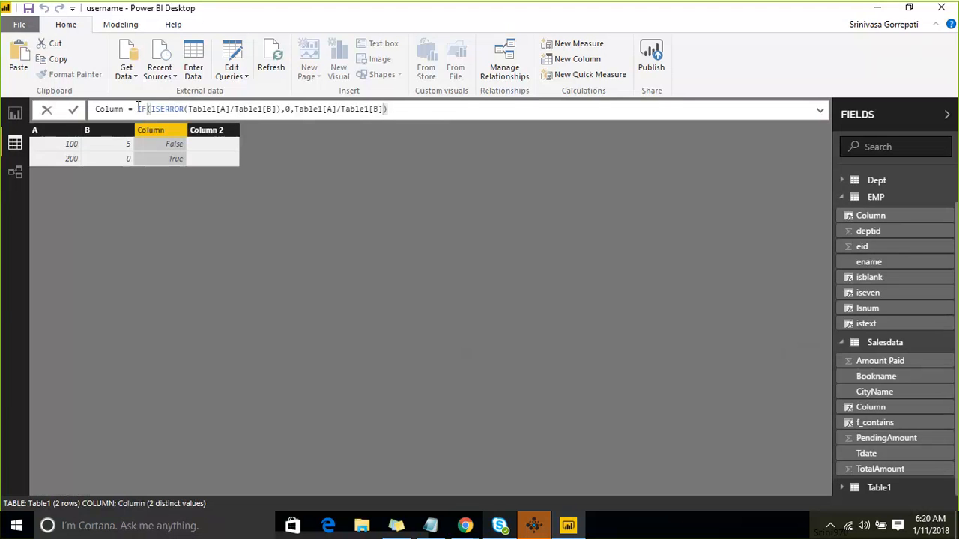
key("Return")
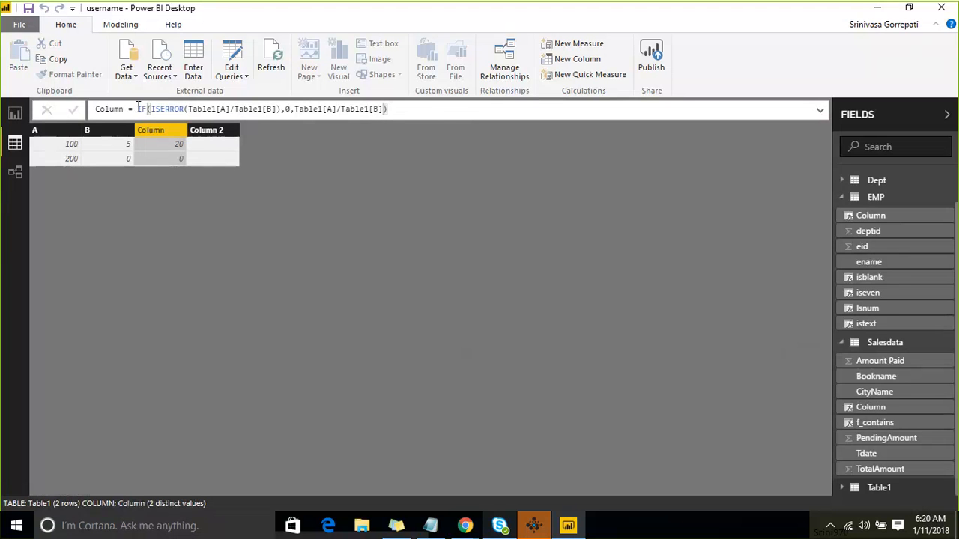
Insert a variable definition, varx=Table1[A]/Table1[B], in front of the IF function in the Column formula
left_click(285, 109)
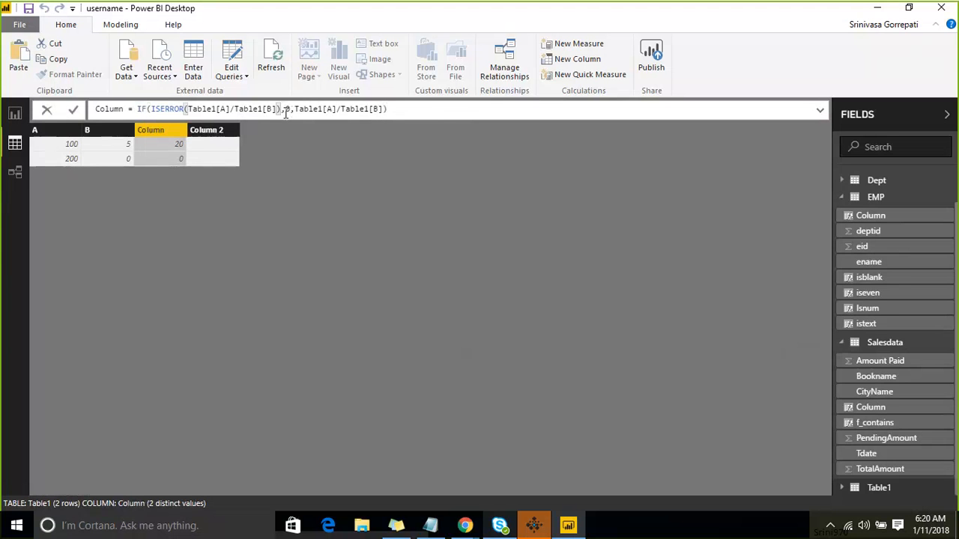
left_click(142, 109)
left_click(138, 110)
type("var")
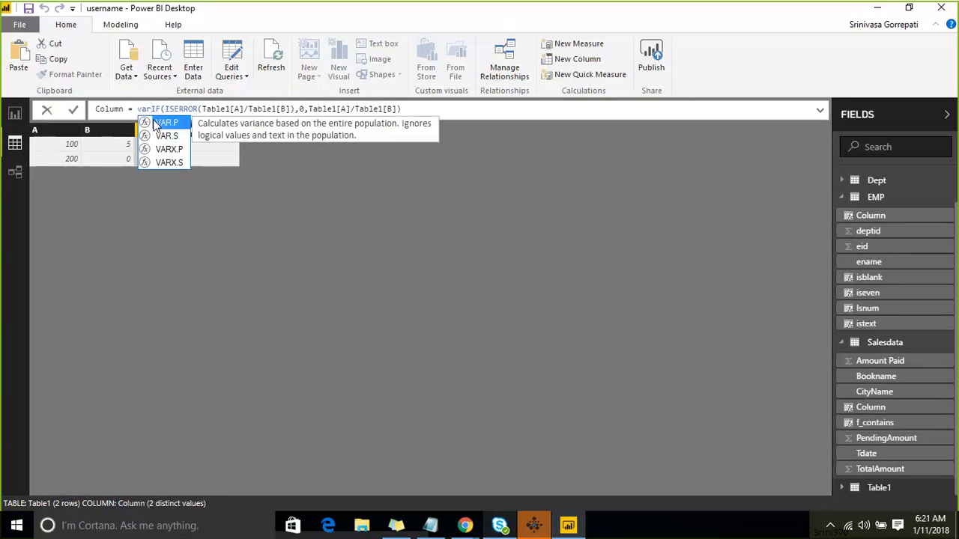
type("x=ta")
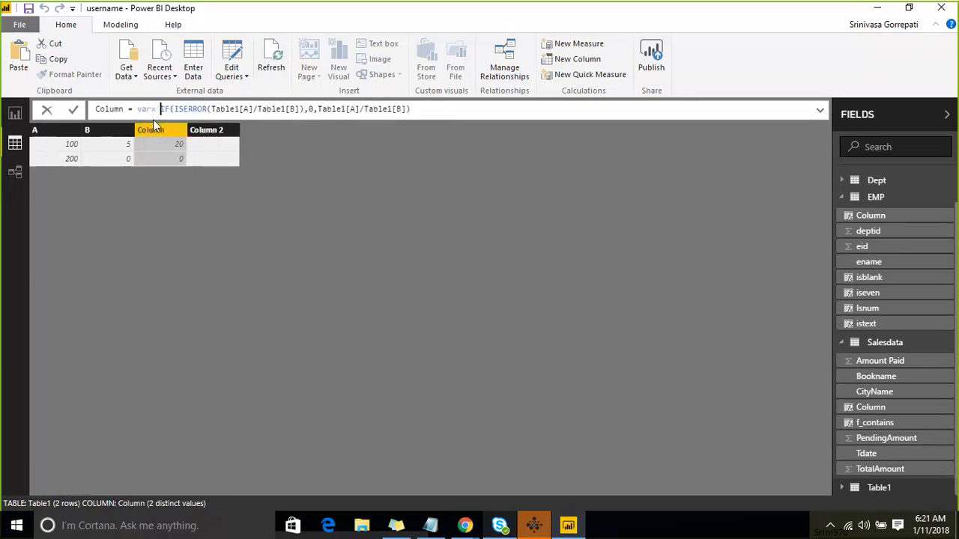
type("b")
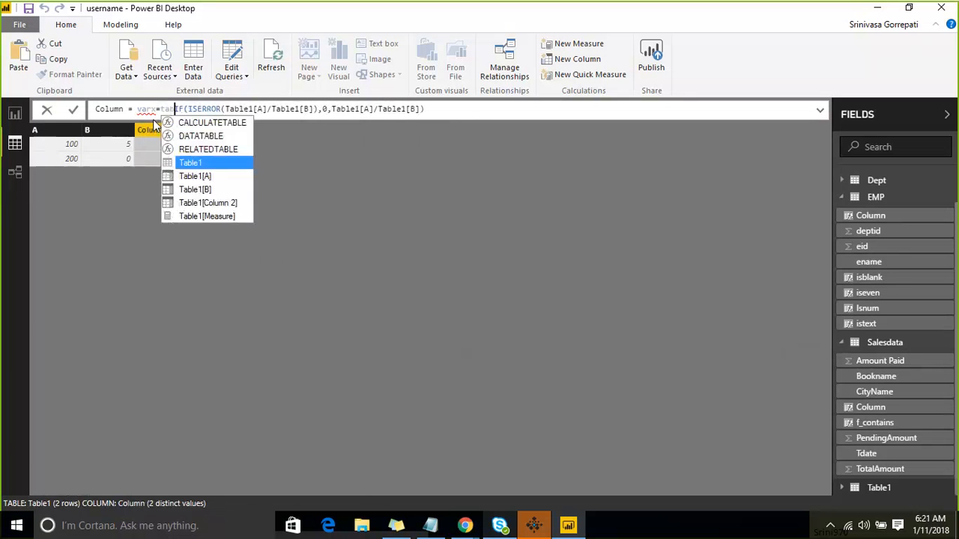
key("Down")
key("Tab")
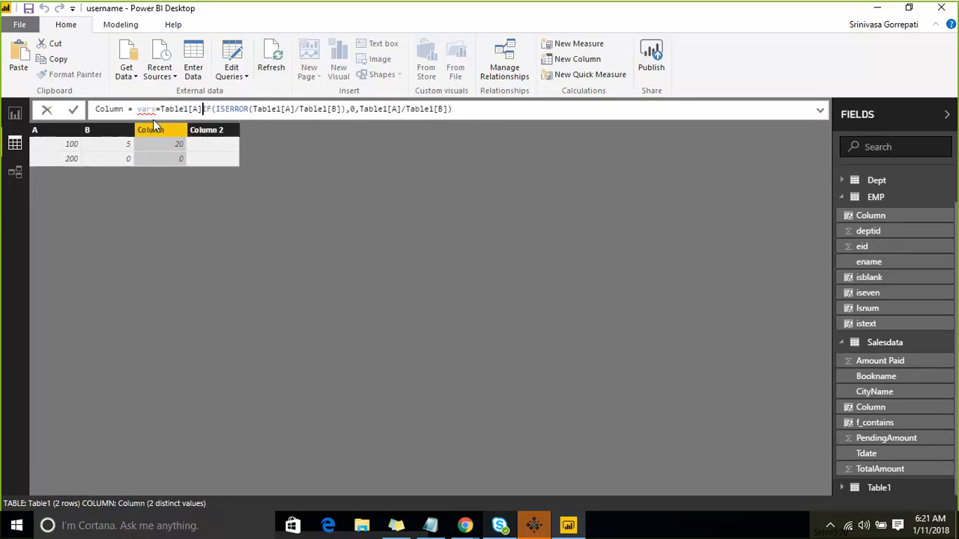
type("/tabl")
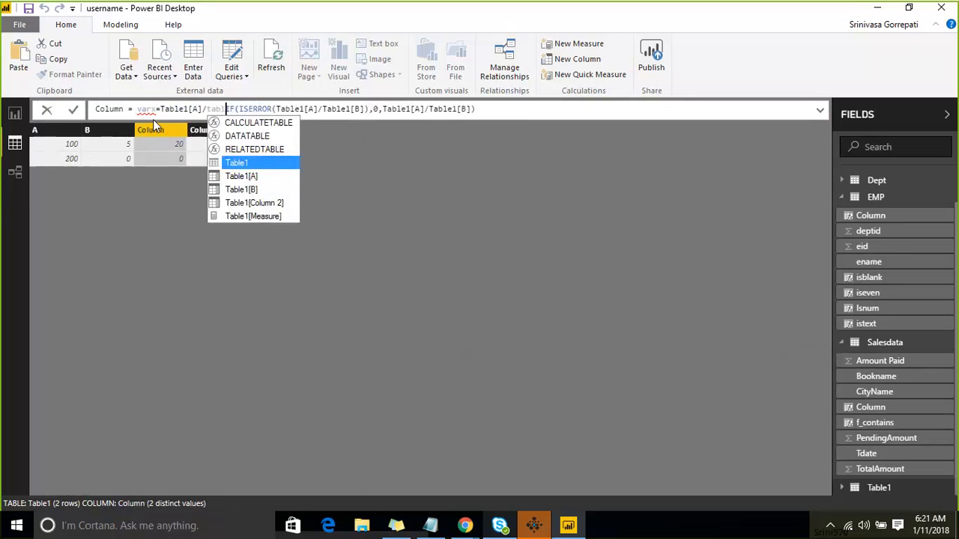
key("Down")
key("Down")
key("Tab")
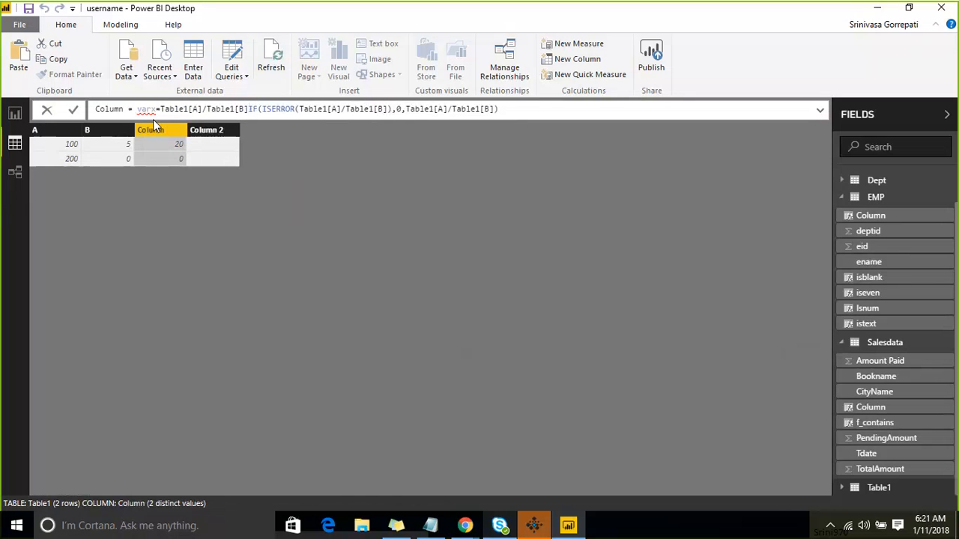
Separate the variable definition from the IF function and the var keyword from the name x with spaces
key("Left")
key("Left")
key("Left")
key("Left")
key("Left")
key("Left")
key("Left")
key("Left")
key("Left")
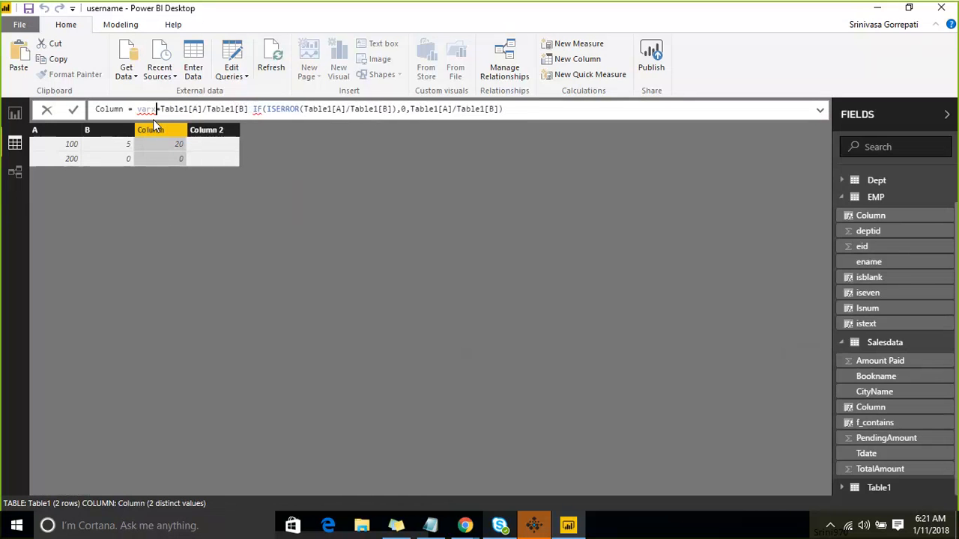
type("x")
Insert the Return keyword between the variable definition and the IF function
key("Right")
key("Right")
key("Right")
key("Right")
key("Right")
key("Right")
key("Right")
key("Right")
key("Right")
key("Right")
key("Right")
key("Right")
key("Right")
key("Right")
key("Right")
key("Right")
key("Right")
key("Right")
key("Right")
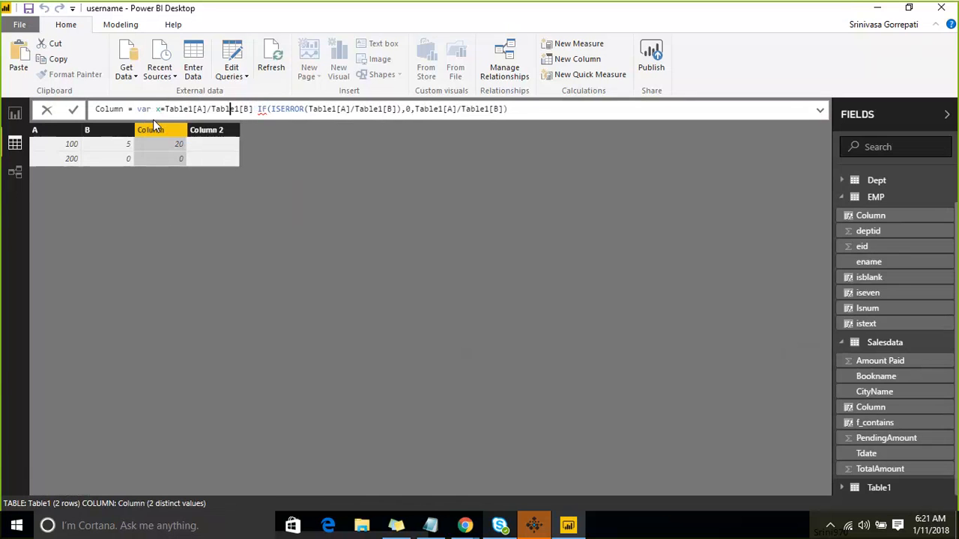
type("Retu")
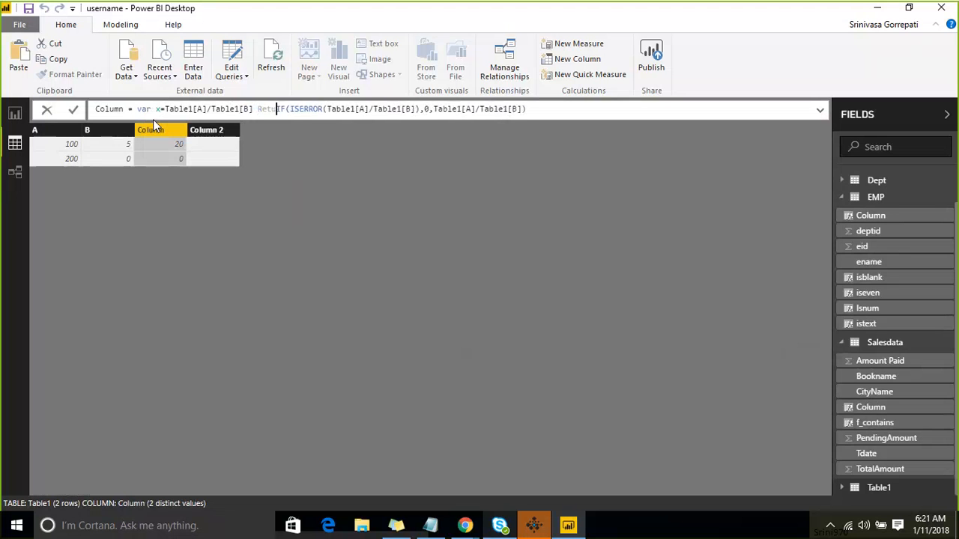
type("rn")
Replace the Table1[A]/Table1[B] division inside the ISERROR function with the variable x
key("Right")
key("Right")
key("Right")
key("Right")
key("Right")
key("Right")
key("Right")
key("Right")
key("Right")
key("Right")
key("Right")
key("Right")
key("Right")
key("Right")
key("Right")
key("Right")
key("Right")
key("Right")
key("Right")
key("Right")
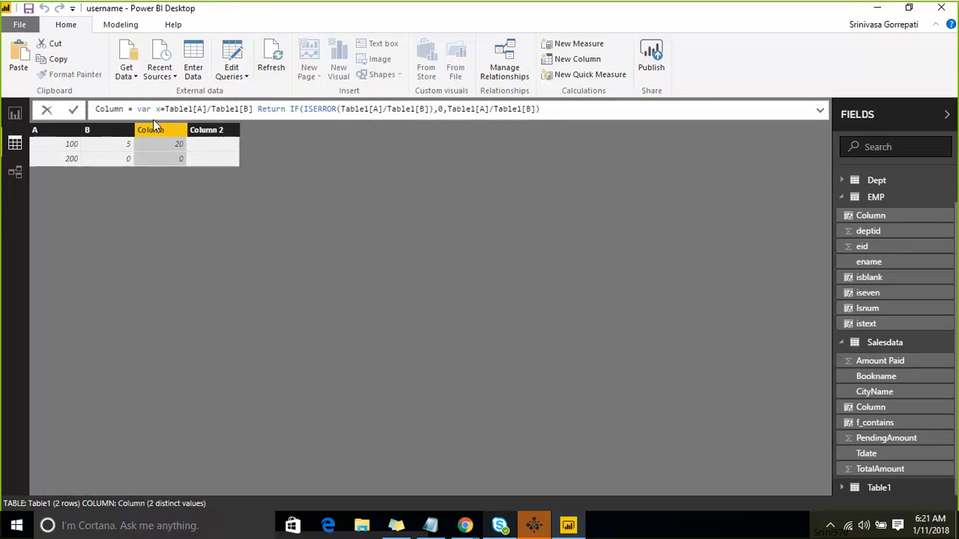
key("Right")
key("Right")
key("Right")
key("Right")
key("Right")
key("Right")
key("Right")
key("shift+Left")
key("shift+Left")
key("shift+Left")
key("shift+Left")
key("shift+Left")
key("shift+Left")
key("shift+Left")
key("shift+Left")
key("shift+Left")
key("shift+Left")
key("shift+Left")
key("shift+Left")
key("shift+Left")
key("shift+Left")
key("shift+Left")
key("shift+Left")
key("shift+Left")
key("shift+Left")
key("shift+Left")
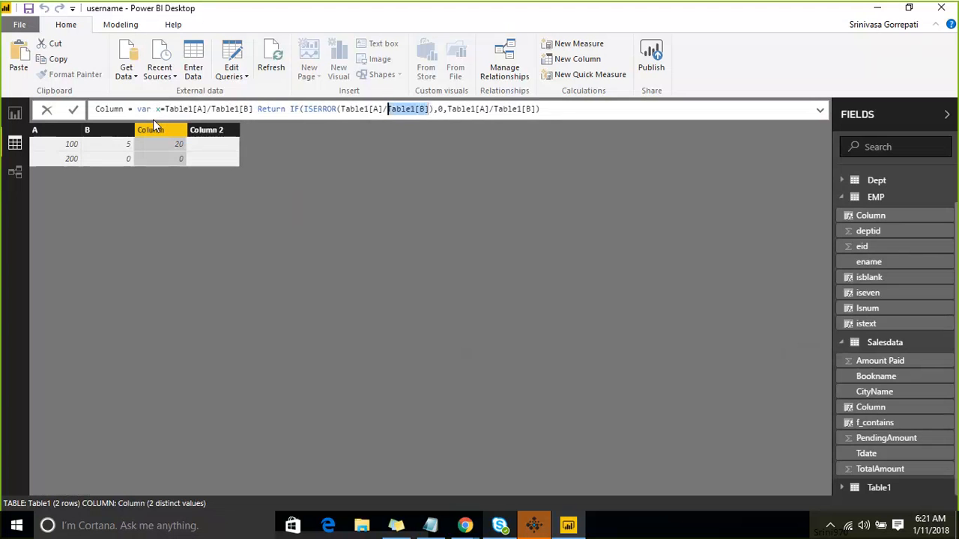
type("x")
key("Escape")
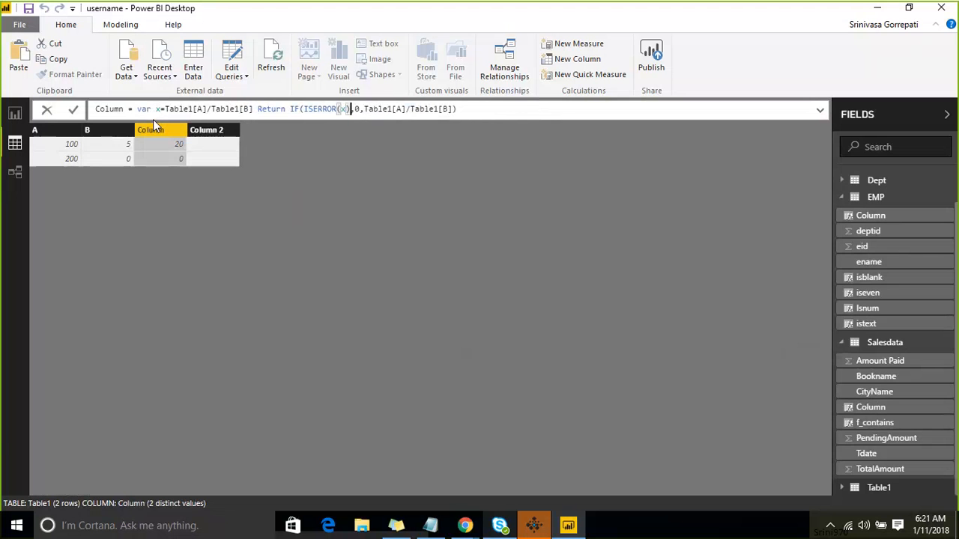
Replace the Table1[A]/Table1[B] division in the IF function's last argument with the variable x and commit the formula
key("Right")
key("Right")
key("Right")
key("Right")
key("Right")
key("Right")
key("Right")
key("Right")
key("Right")
key("Right")
key("Left")
key("Left")
key("Left")
key("Left")
key("Left")
key("Left")
key("shift+Right")
key("shift+Right")
key("shift+Right")
key("shift+Right")
key("shift+Right")
key("shift+Right")
key("shift+Right")
key("shift+Right")
key("shift+Right")
key("shift+Right")
key("shift+Right")
key("shift+Right")
key("shift+Right")
key("shift+Right")
key("shift+Right")
key("shift+Right")
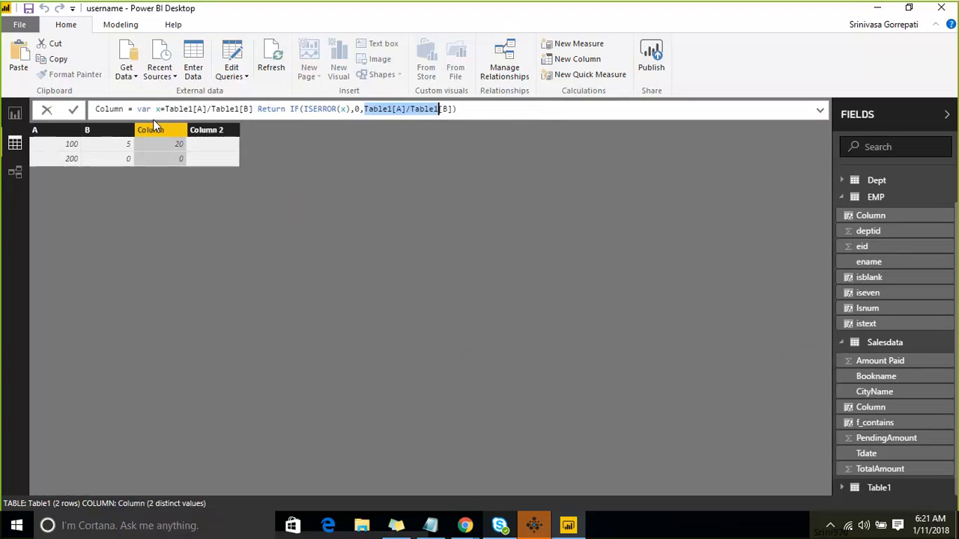
key("shift+Right")
key("shift+Right")
key("shift+Right")
key("shift+Right")
key("shift+Left")
type("x")
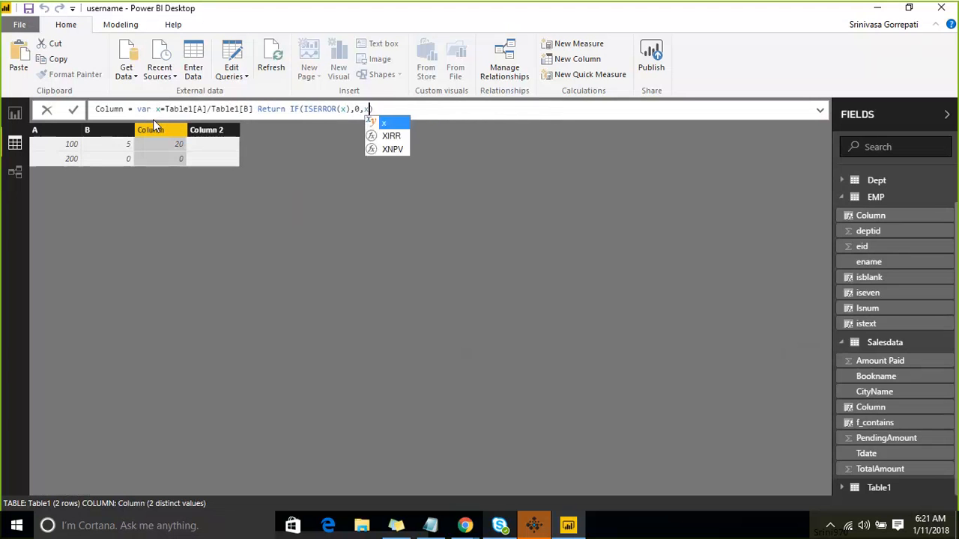
key("Escape")
key("Right")
key("Return")
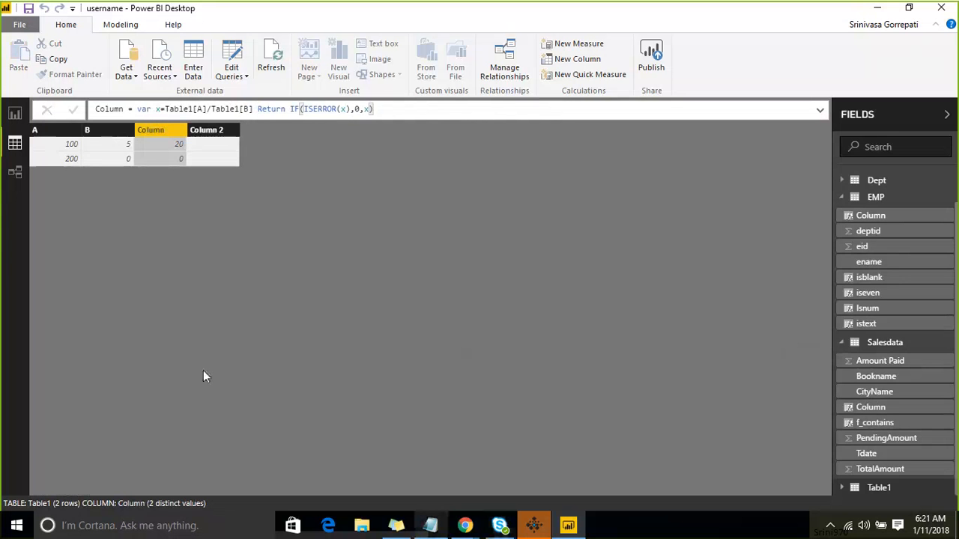
Switch to the dax course notes in Notepad and add the line "var variablename=expression/value return value" below the last separator
left_click(431, 525)
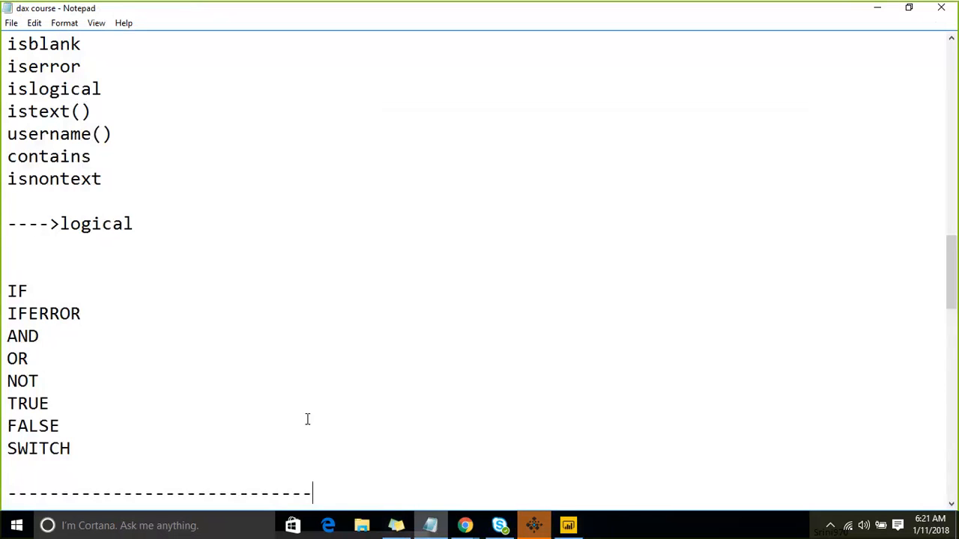
scroll(307, 420, "down", 15)
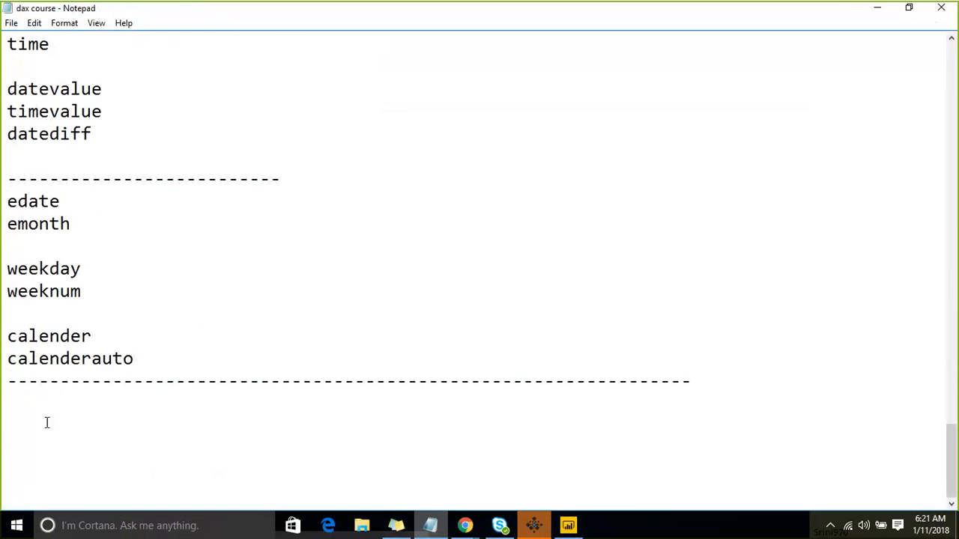
left_click(46, 423)
type("var variab")
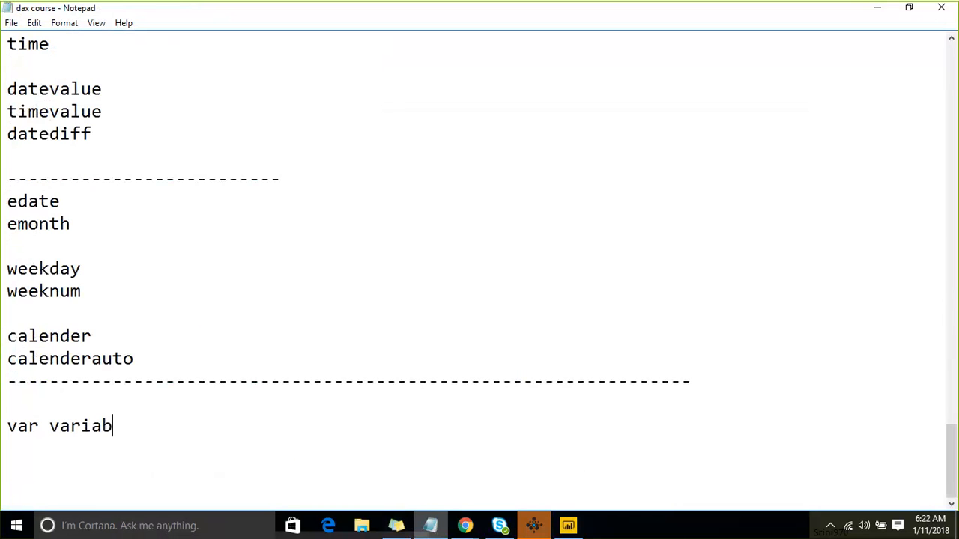
type("lename=")
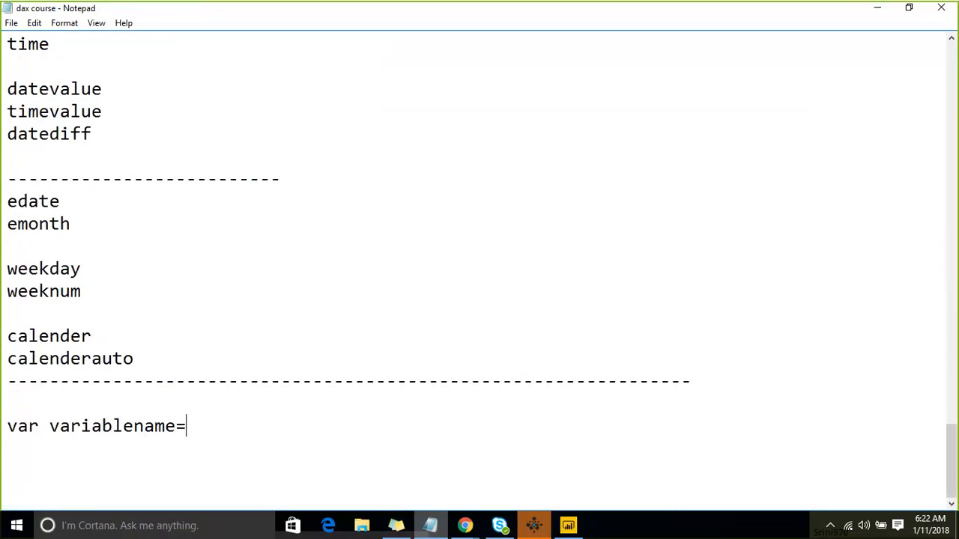
type("expression")
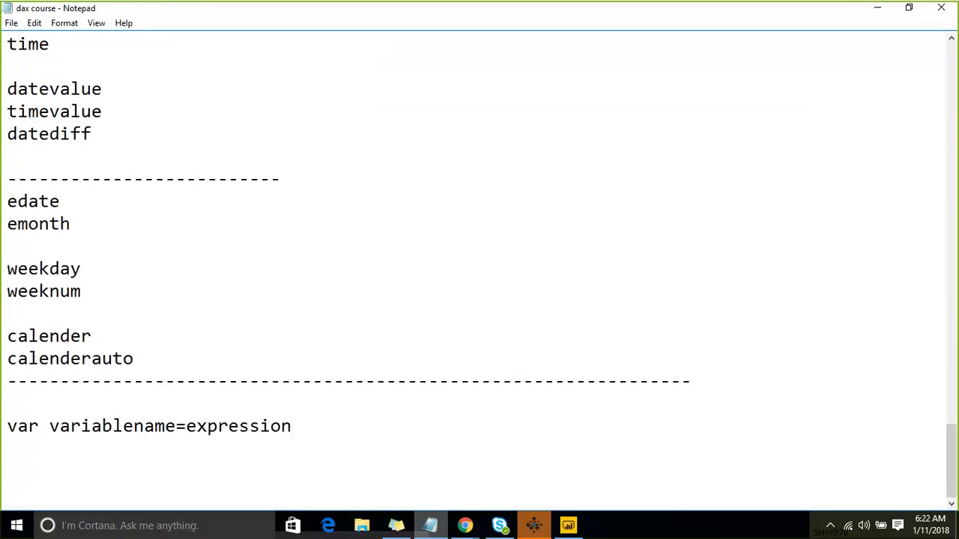
type("/value return")
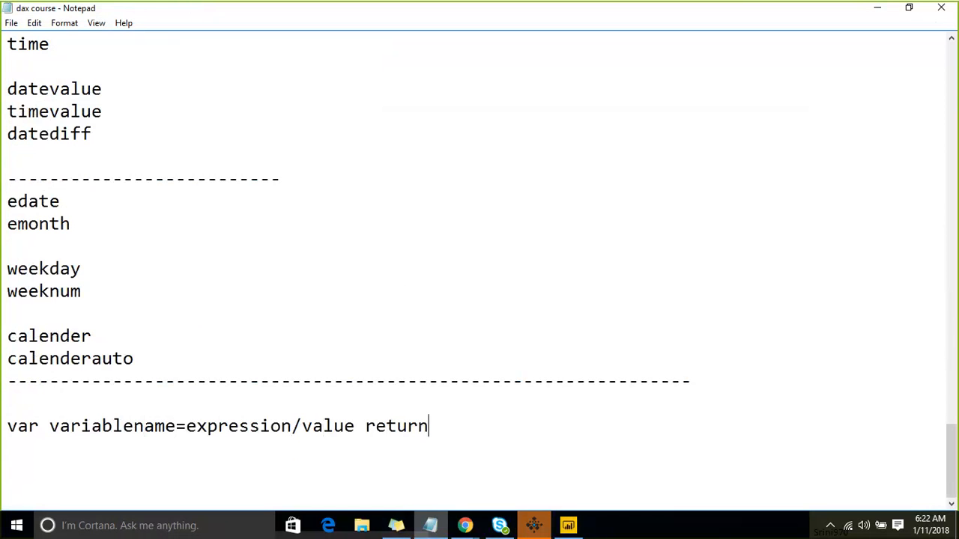
type(" value")
key("shift+Home")
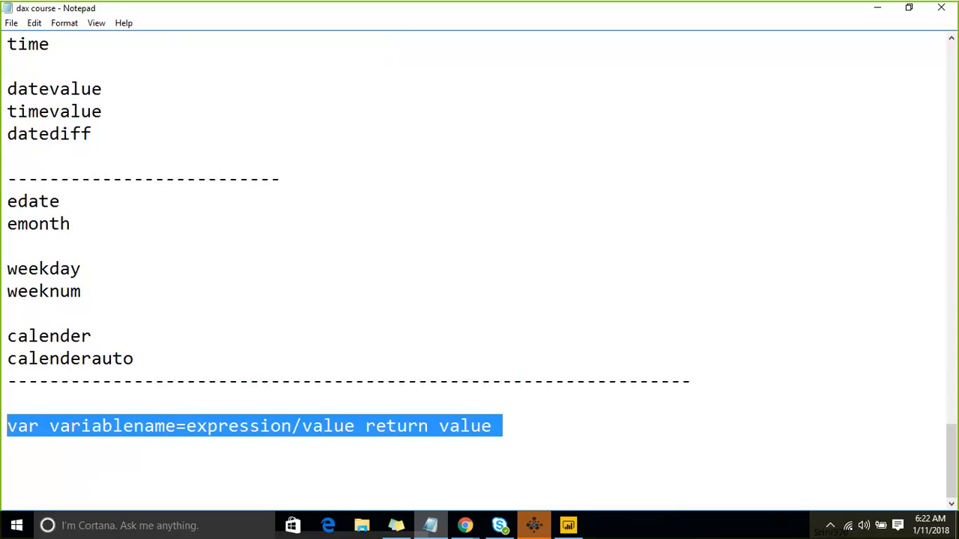
left_click(425, 456)
double_click(458, 427)
left_click(520, 426)
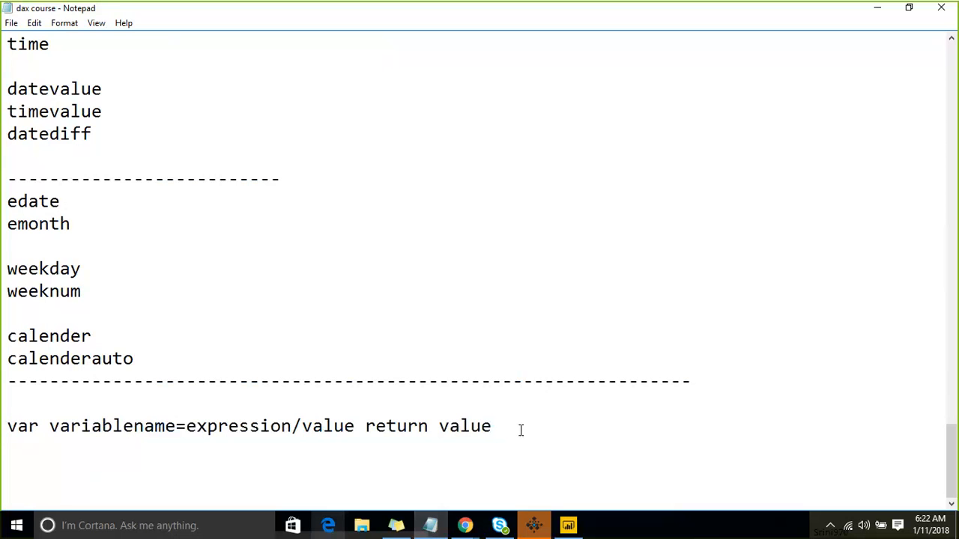
Return to Power BI Desktop and examine the Column formula's variable expression, Return keyword and IF arguments
left_click(892, 15)
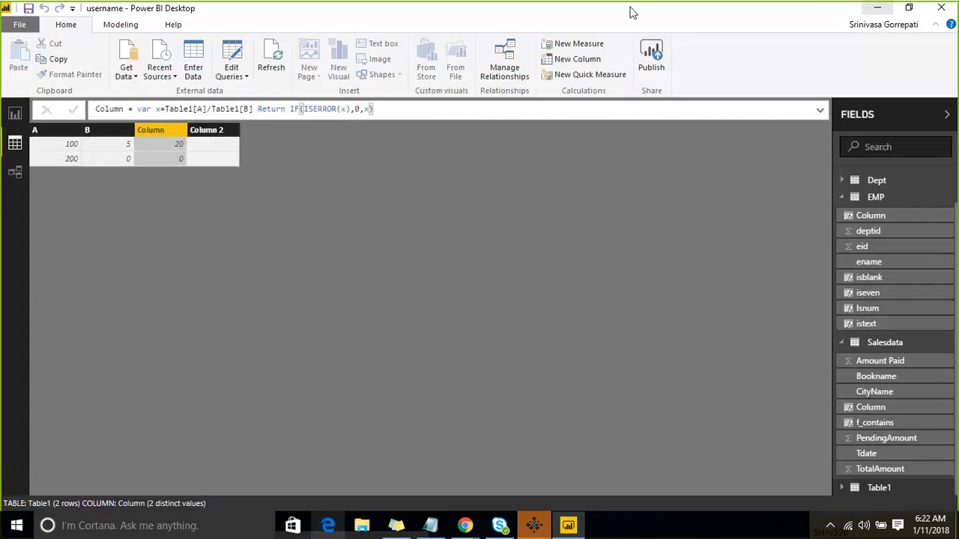
left_click(168, 129)
left_click_drag(167, 129, 260, 129)
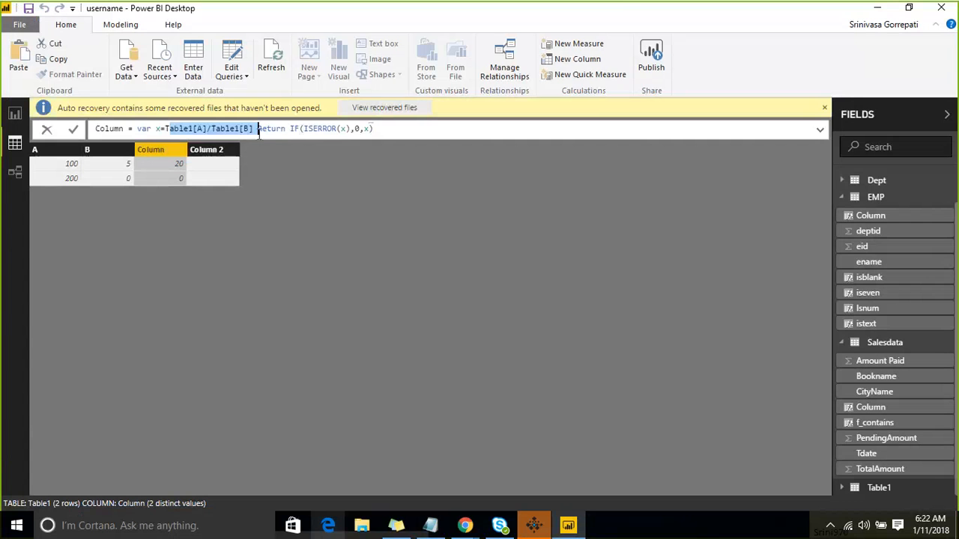
left_click(286, 129)
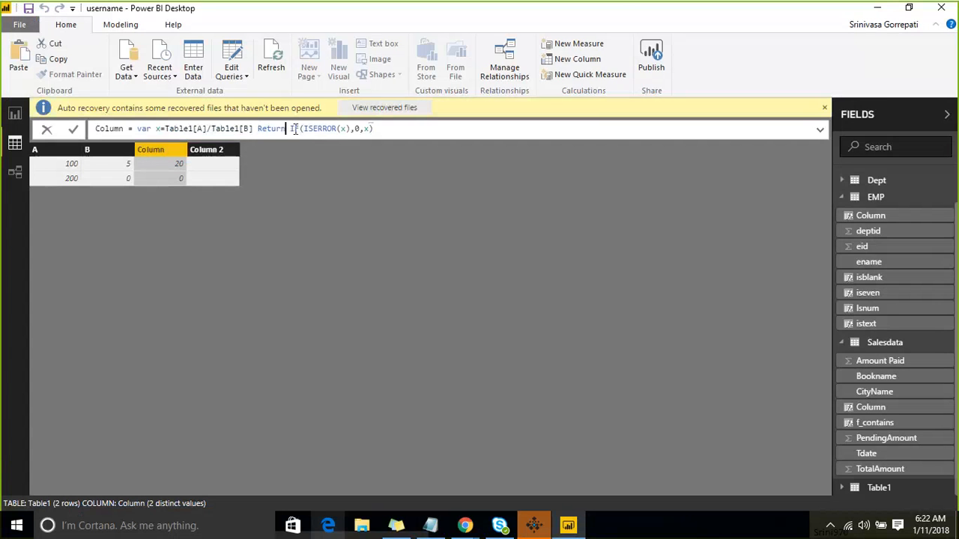
left_click_drag(291, 129, 305, 129)
left_click(319, 129)
left_click(359, 130)
left_click(372, 129)
left_click(430, 131)
left_click(146, 130, "shift")
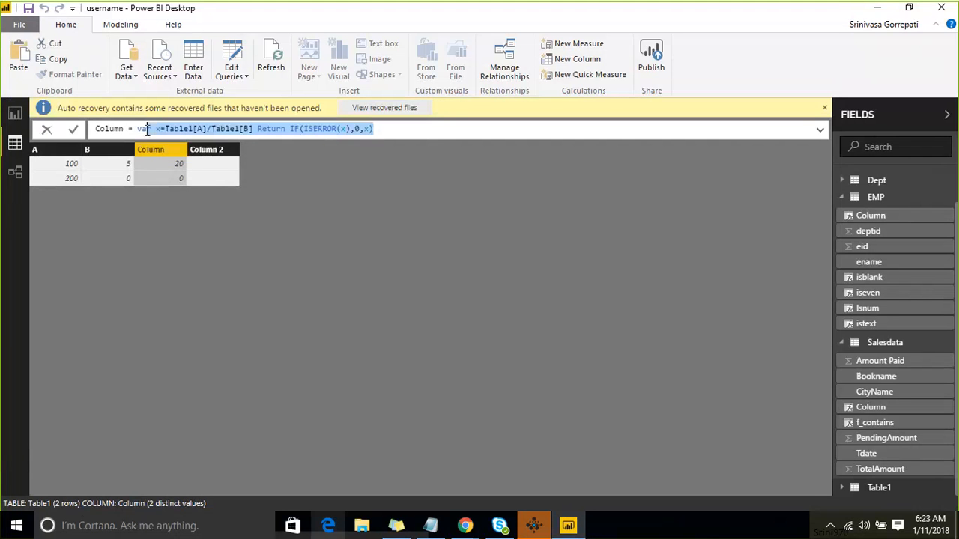
left_click(138, 130, "shift")
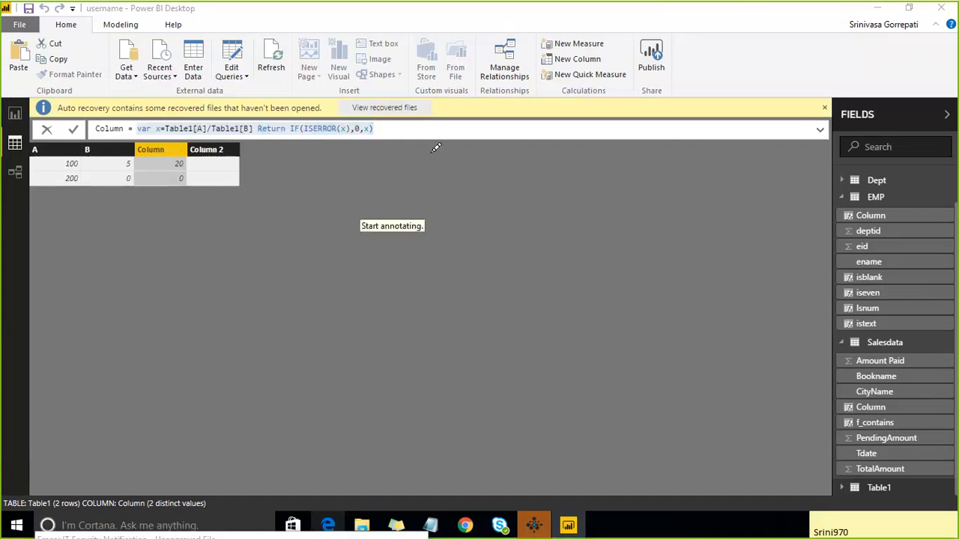
Annotate the screen with two freehand boxes, an S-shaped mark in one, a 3 and a word in the other, and a sum expression underneath
mouse_move(99, 66)
left_mouse_down()
mouse_move(149, 233)
mouse_move(157, 322)
mouse_move(326, 161)
mouse_move(101, 68)
left_mouse_up()
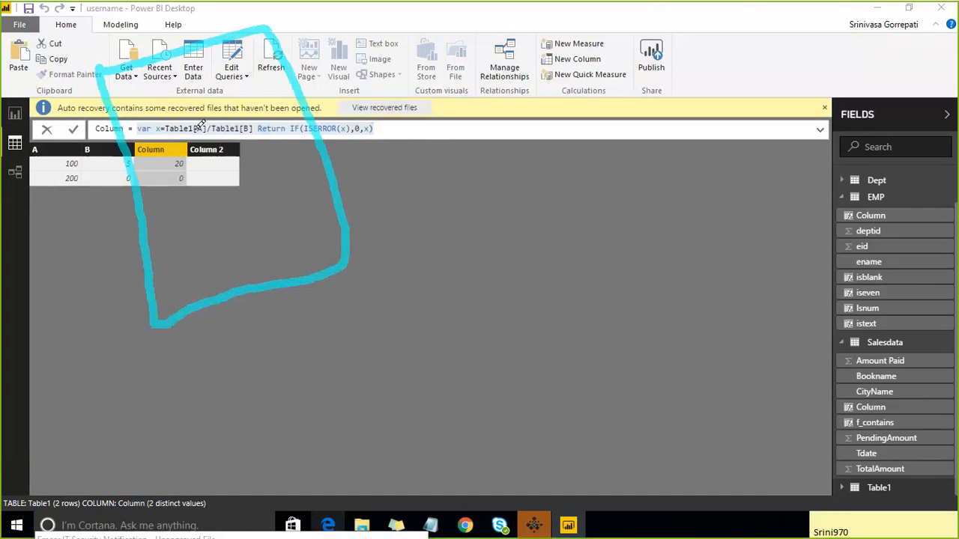
left_click_drag(196, 126, 205, 213)
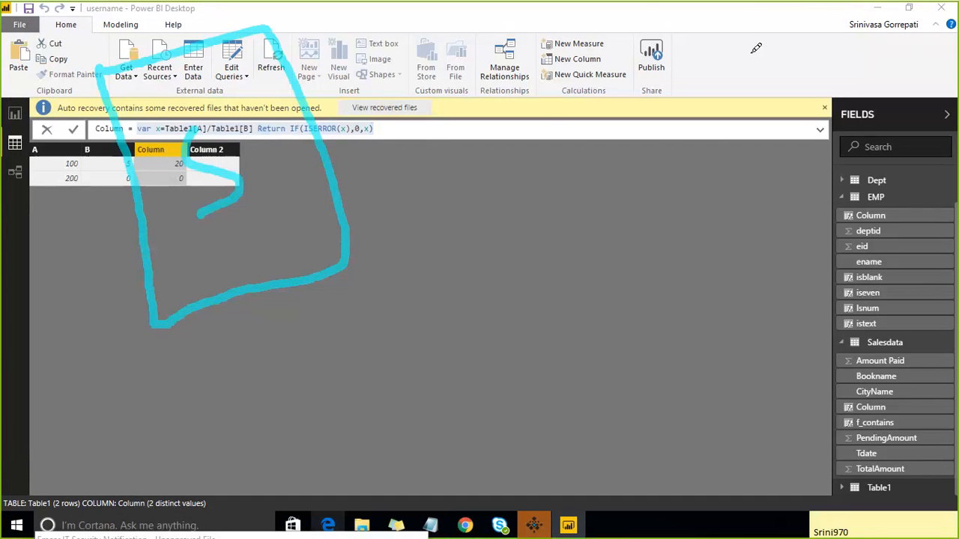
mouse_move(423, 261)
left_mouse_down()
mouse_move(454, 345)
mouse_move(612, 402)
left_mouse_up()
mouse_move(680, 378)
left_mouse_down()
mouse_move(865, 296)
mouse_move(659, 208)
mouse_move(424, 275)
left_mouse_up()
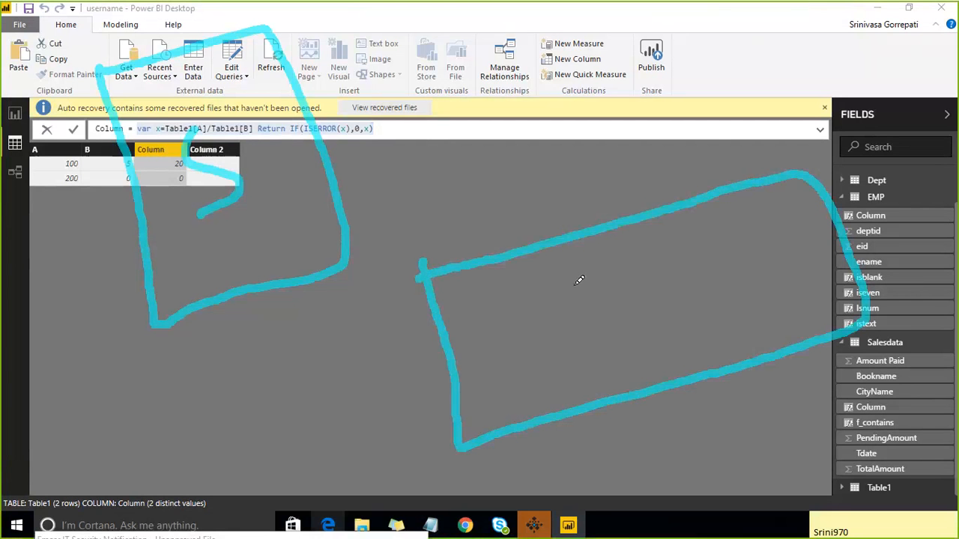
mouse_move(558, 294)
left_mouse_down()
mouse_move(593, 274)
mouse_move(589, 346)
left_mouse_up()
left_click_drag(661, 283, 635, 325)
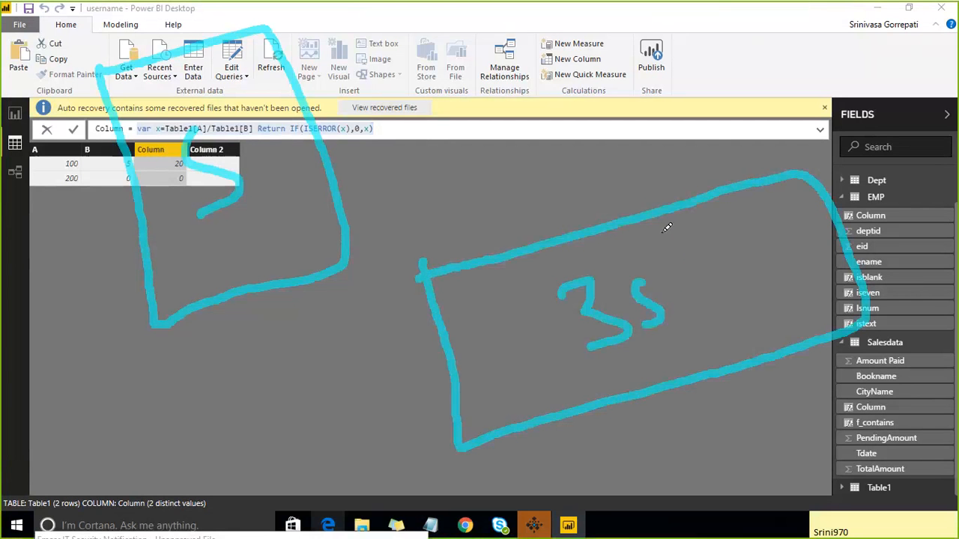
mouse_move(661, 231)
left_mouse_down()
mouse_move(682, 283)
mouse_move(689, 240)
mouse_move(721, 253)
mouse_move(745, 238)
mouse_move(784, 241)
left_mouse_up()
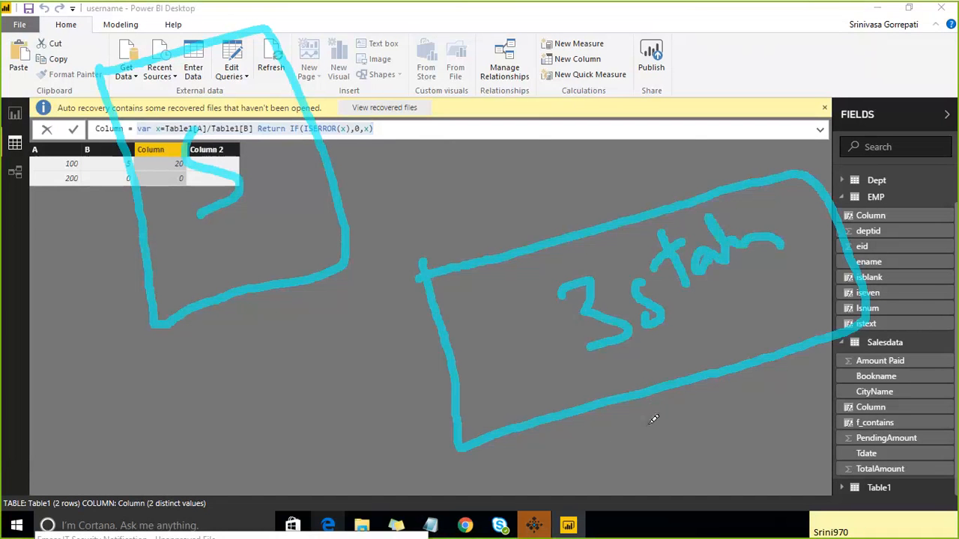
mouse_move(653, 417)
left_mouse_down()
mouse_move(658, 455)
mouse_move(689, 422)
mouse_move(734, 411)
mouse_move(760, 439)
mouse_move(841, 396)
mouse_move(861, 354)
mouse_move(839, 417)
left_mouse_up()
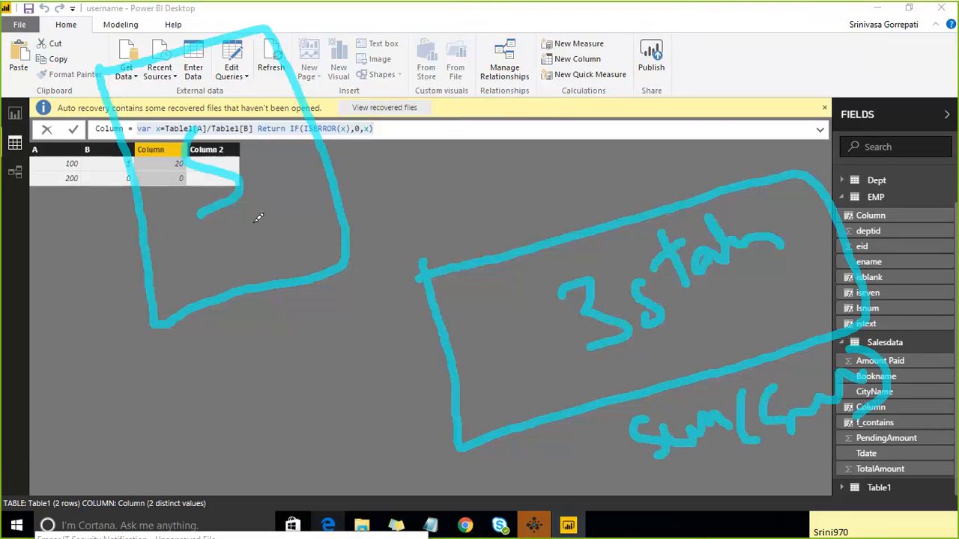
Draw a check mark in each of the two boxes and a long arrow-like stroke from the first box up to the Calculations group
left_click_drag(484, 318, 534, 238)
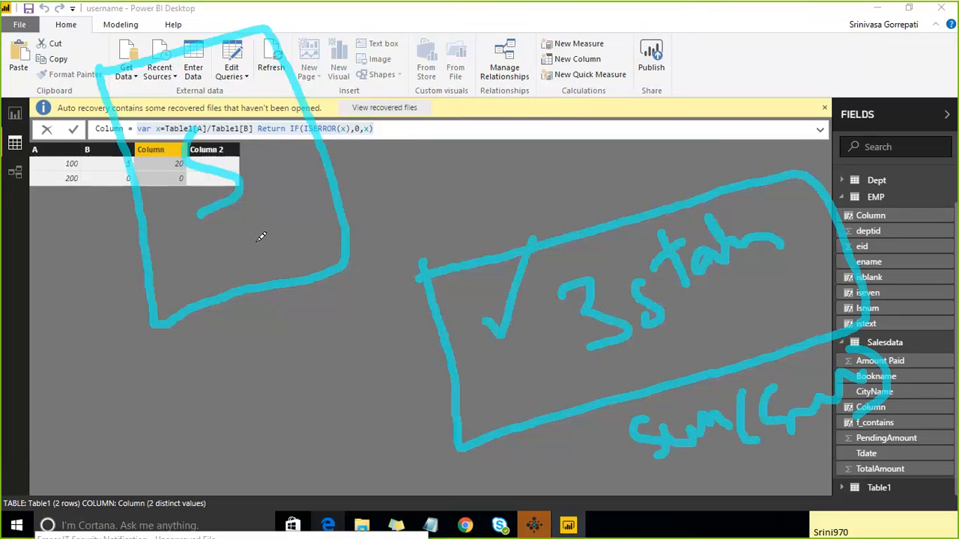
left_click_drag(255, 238, 309, 196)
mouse_move(581, 46)
left_mouse_down()
mouse_move(644, 52)
mouse_move(708, 8)
mouse_move(571, 55)
left_mouse_up()
mouse_move(319, 223)
left_mouse_down()
mouse_move(633, 45)
mouse_move(610, 56)
mouse_move(618, 75)
left_mouse_up()
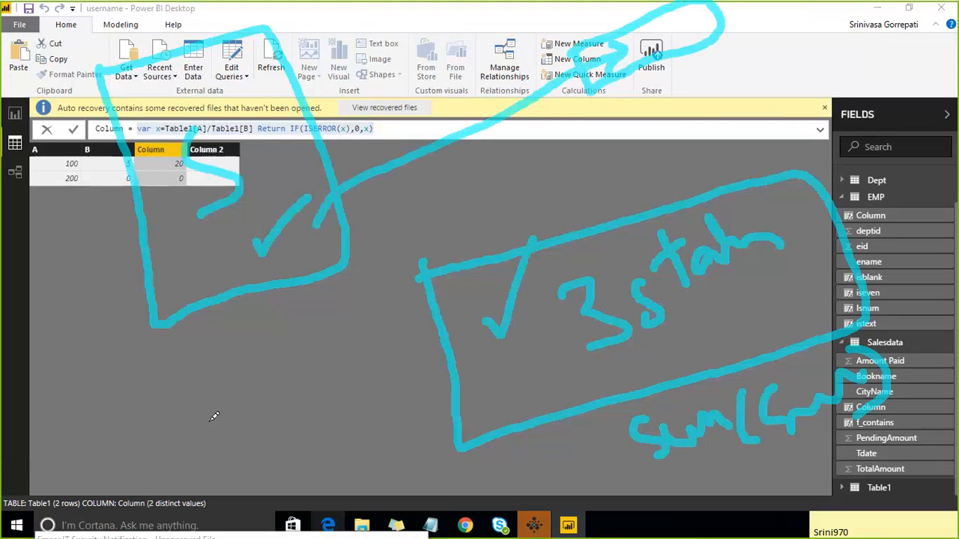
Draw a small box with a handwritten word below the first box, an arrow towards it, and further marks inside both large boxes
mouse_move(189, 379)
left_mouse_down()
mouse_move(328, 386)
mouse_move(317, 299)
mouse_move(184, 364)
mouse_move(274, 379)
mouse_move(293, 338)
mouse_move(319, 338)
left_mouse_up()
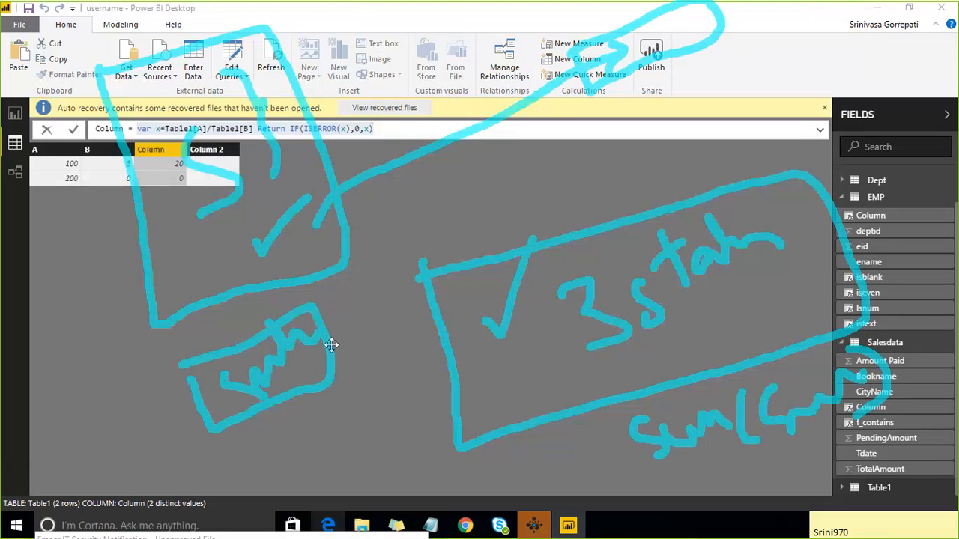
mouse_move(410, 293)
left_mouse_down()
mouse_move(352, 345)
mouse_move(354, 380)
left_mouse_up()
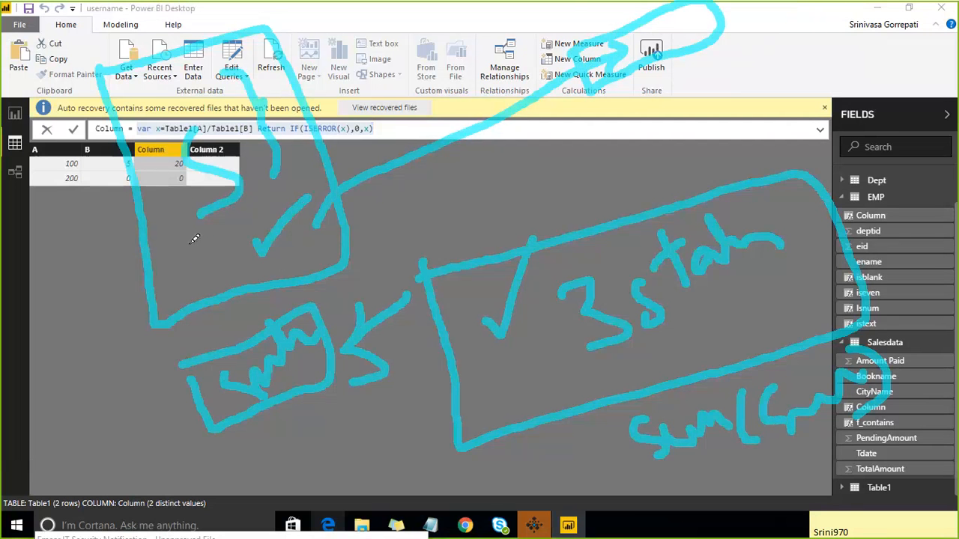
left_click_drag(189, 241, 221, 251)
left_click_drag(536, 344, 593, 291)
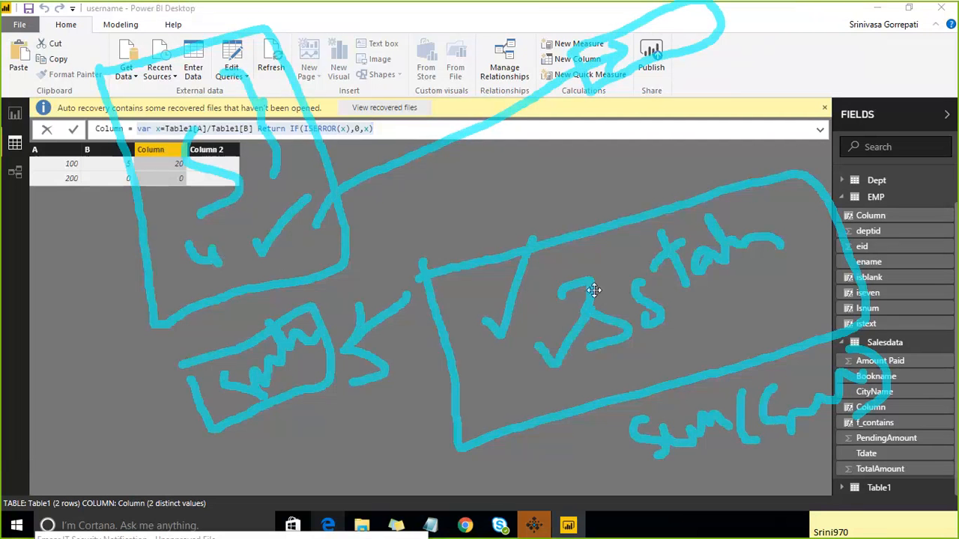
left_click_drag(212, 248, 242, 217)
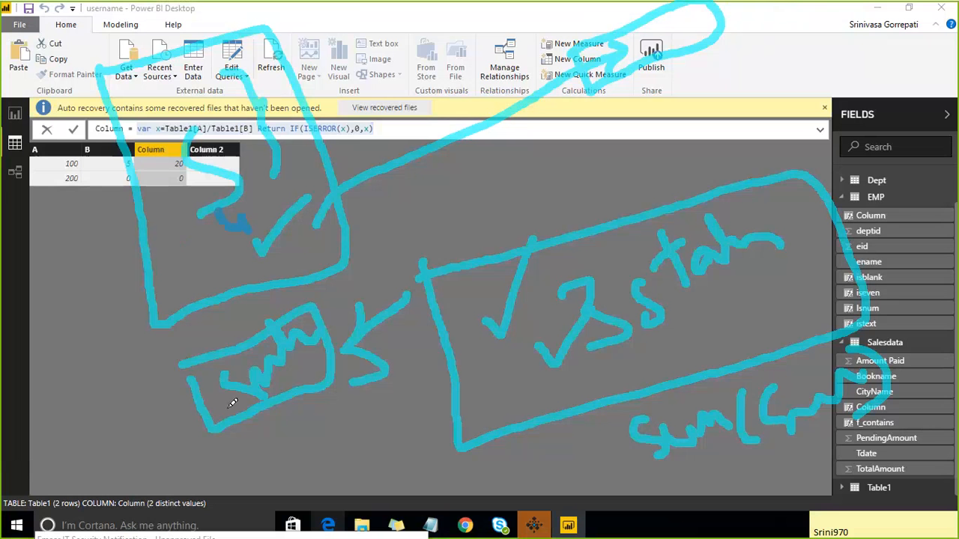
Write a word in parentheses below the small box, draw arrows to it and the sum expression, and shift the large box's outline upward
mouse_move(292, 433)
left_mouse_down()
mouse_move(278, 458)
mouse_move(337, 470)
left_mouse_up()
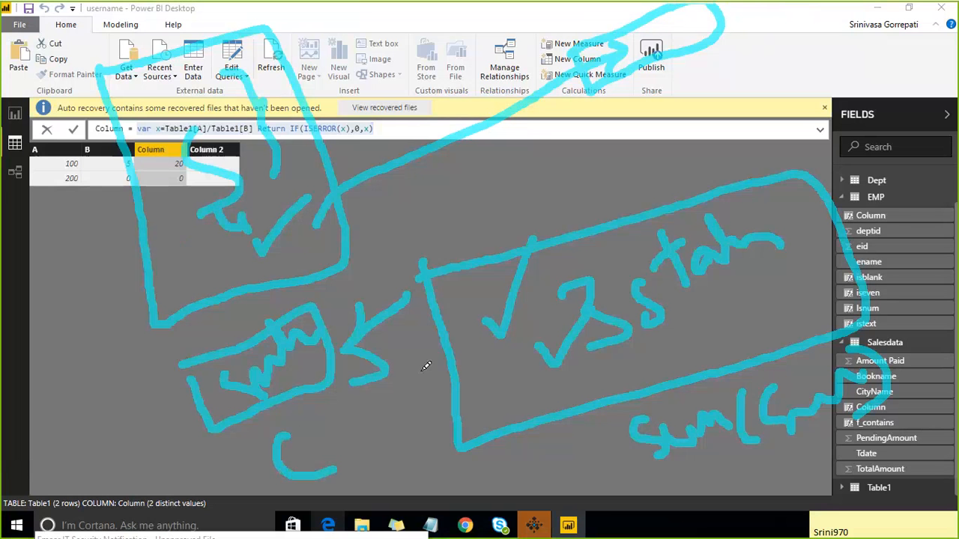
left_click_drag(419, 365, 421, 442)
mouse_move(312, 417)
left_mouse_down()
mouse_move(332, 437)
mouse_move(332, 409)
mouse_move(368, 419)
mouse_move(412, 386)
mouse_move(439, 402)
left_mouse_up()
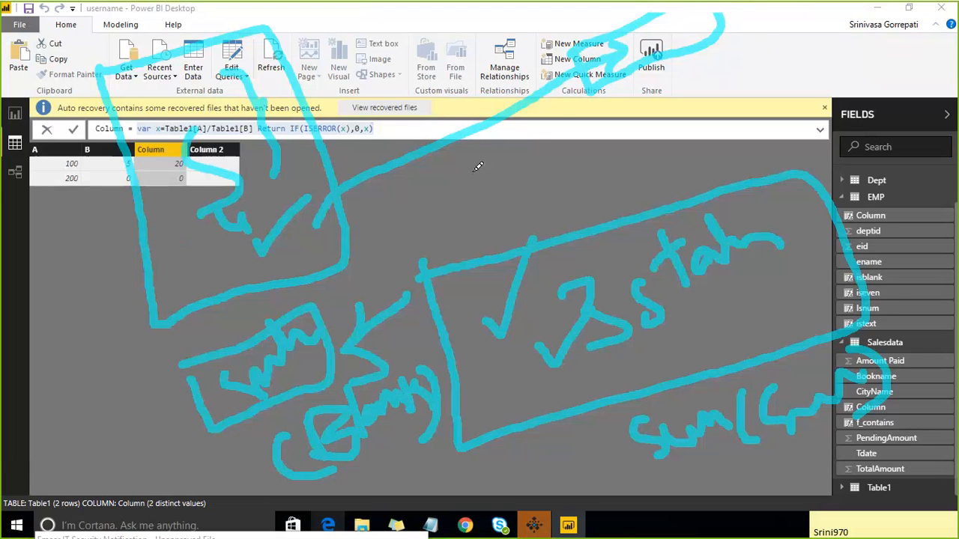
mouse_move(476, 169)
left_mouse_down()
mouse_move(419, 347)
mouse_move(428, 343)
left_mouse_up()
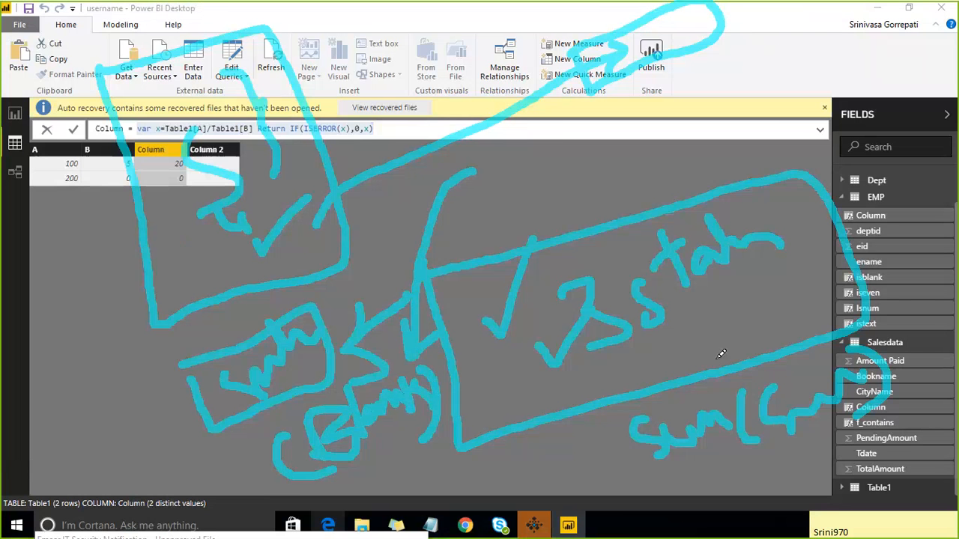
mouse_move(725, 298)
left_mouse_down()
mouse_move(746, 364)
mouse_move(680, 392)
left_mouse_up()
left_click_drag(765, 213, 775, 139)
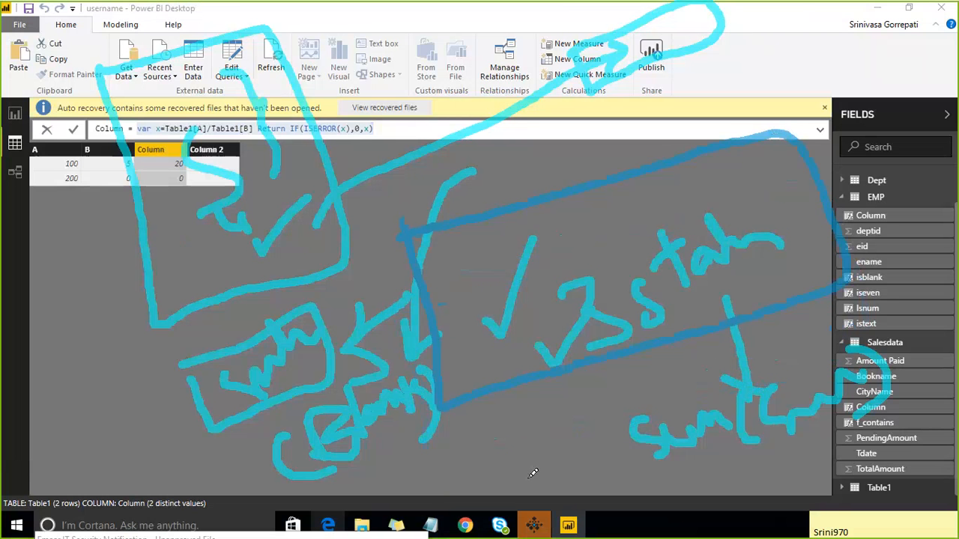
Underline and handwrite a var assignment in front of the sum expression, and write 10 beneath the sum
left_click_drag(527, 478, 614, 429)
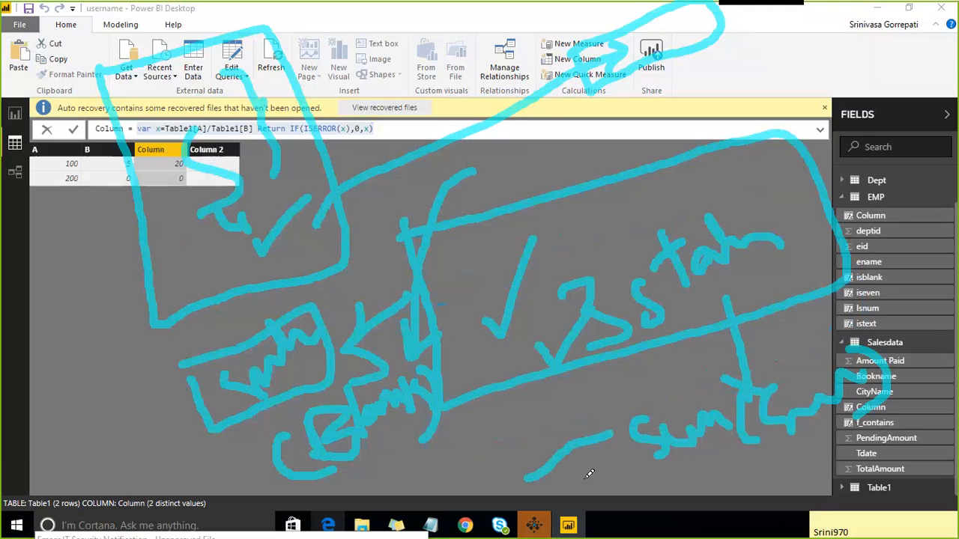
mouse_move(491, 443)
left_mouse_down()
mouse_move(507, 460)
mouse_move(508, 429)
mouse_move(536, 434)
mouse_move(553, 403)
mouse_move(588, 393)
mouse_move(602, 405)
left_mouse_up()
left_click(535, 434)
mouse_move(615, 368)
left_mouse_down()
mouse_move(628, 364)
mouse_move(634, 378)
left_mouse_up()
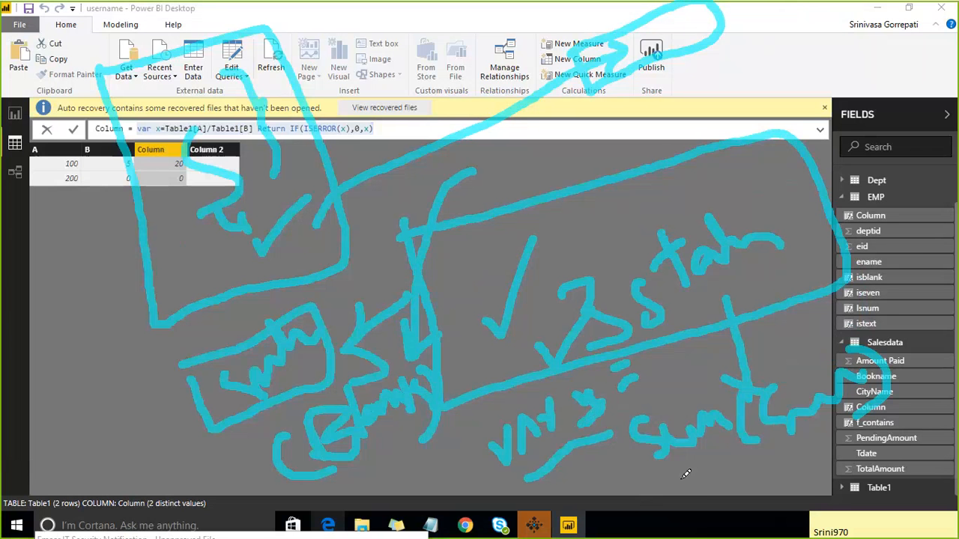
left_click_drag(691, 480, 683, 510)
left_click_drag(725, 460, 721, 463)
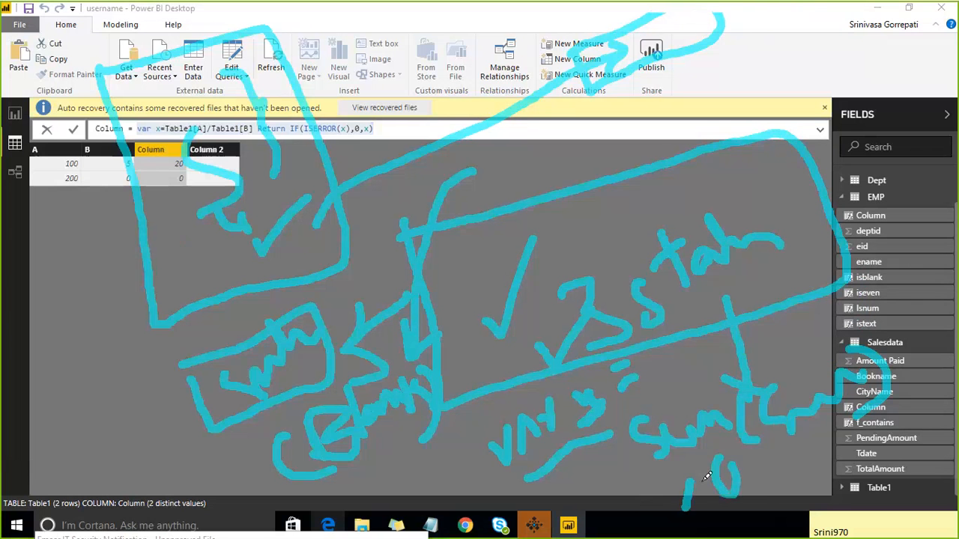
Handwrite x after the 0, draw an arrow from the sum expression to the small box, and clear all on-screen annotations
mouse_move(756, 489)
left_mouse_down()
mouse_move(753, 505)
mouse_move(786, 503)
left_mouse_up()
mouse_move(769, 459)
left_mouse_down()
mouse_move(793, 473)
mouse_move(776, 463)
left_mouse_up()
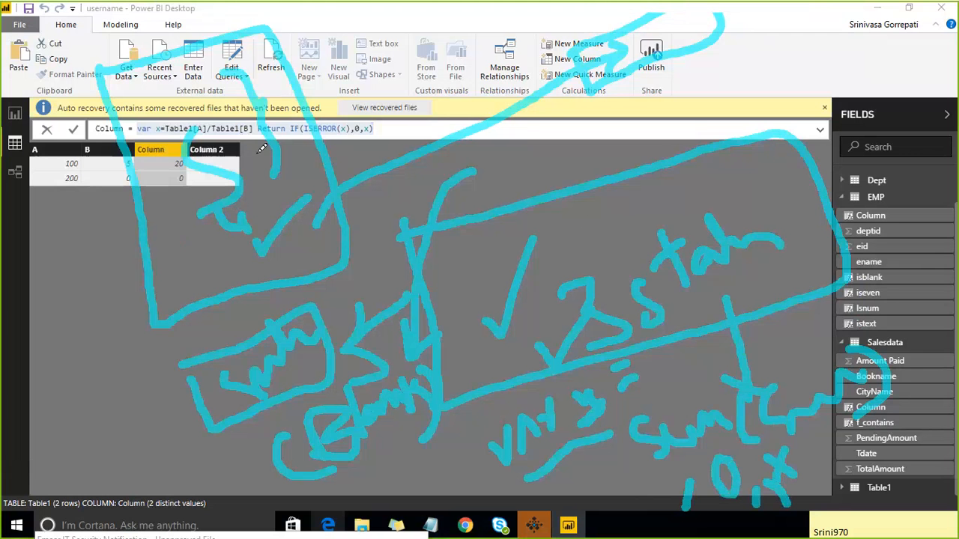
left_click_drag(814, 449, 796, 375)
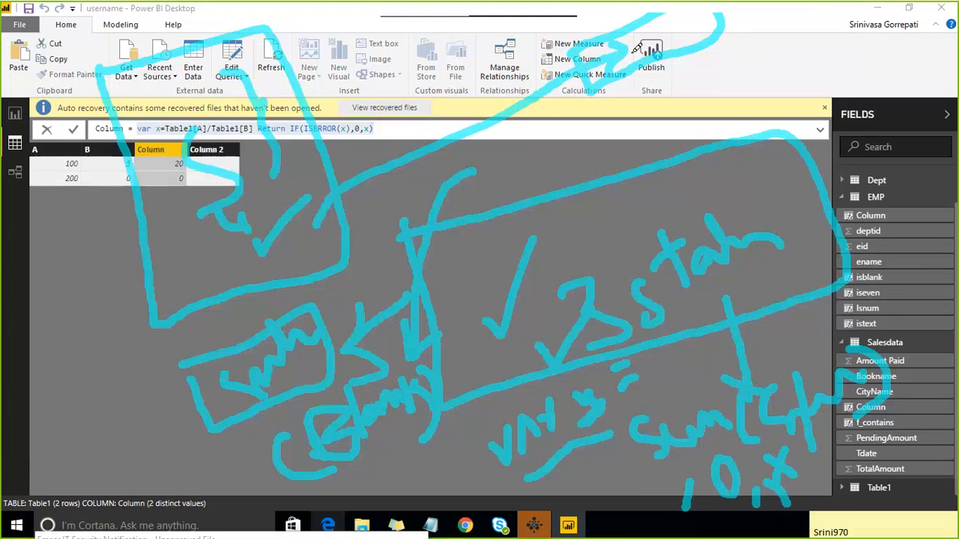
mouse_move(749, 459)
left_mouse_down()
mouse_move(558, 350)
mouse_move(342, 336)
mouse_move(371, 374)
left_mouse_up()
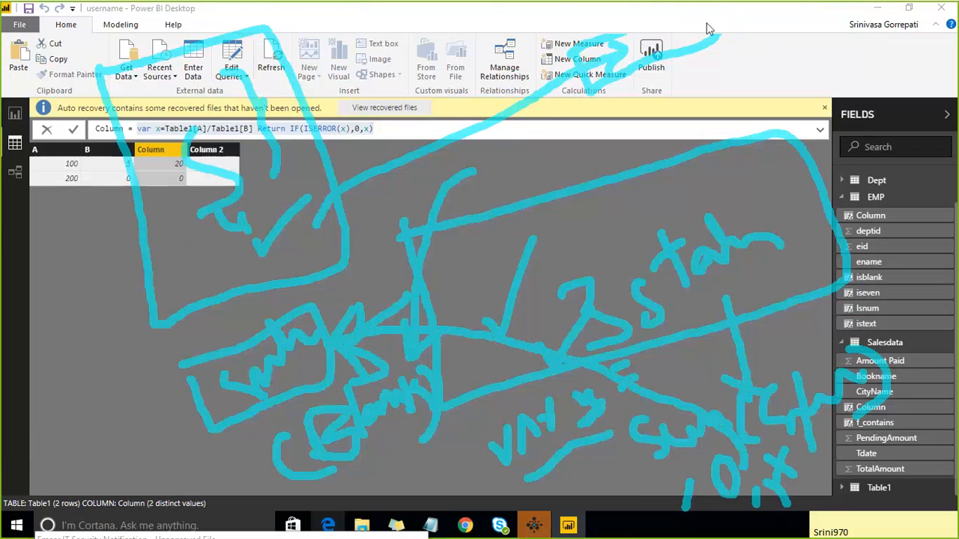
key("Escape")
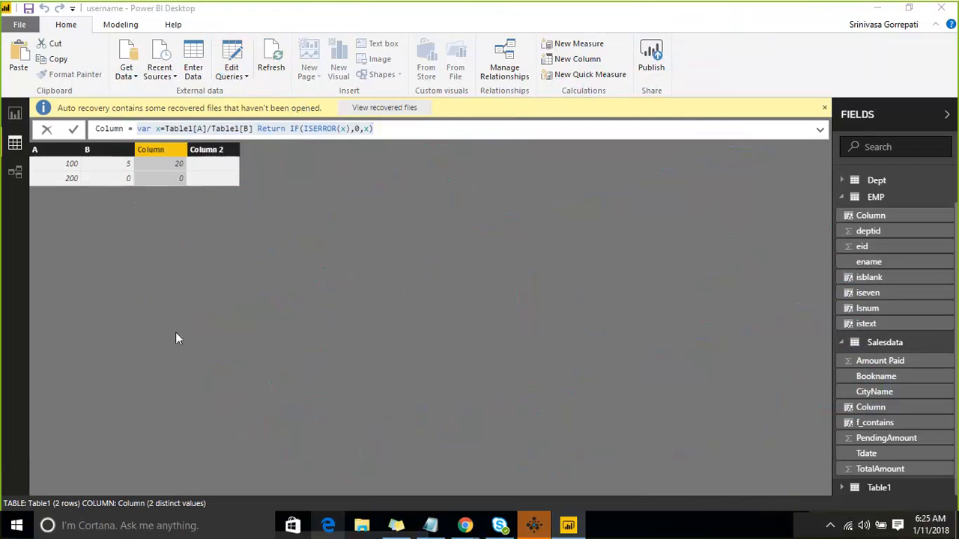
Examine the Column formula part by part: the Table1[A]/Table1[B] variable, the ISERROR test and the 0 result
left_click(135, 129)
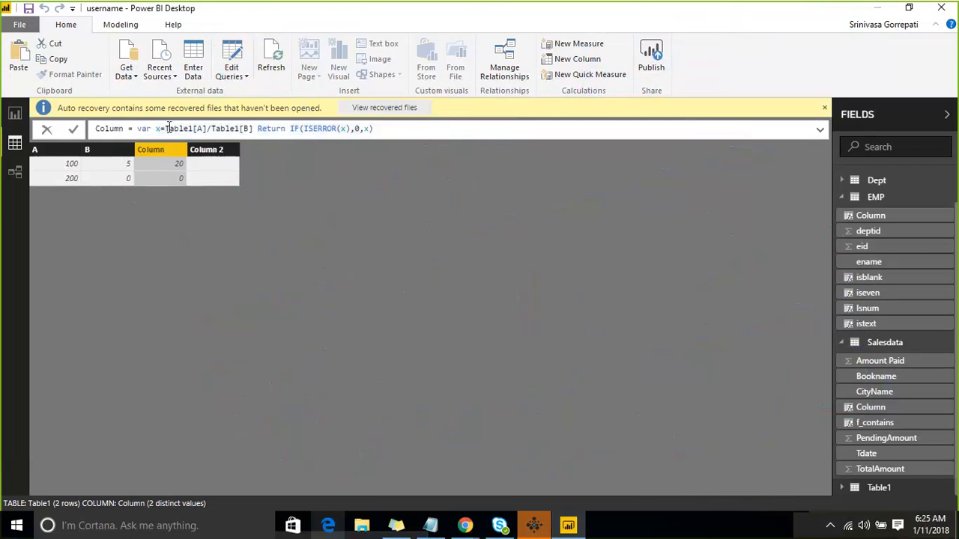
left_click_drag(165, 128, 253, 128)
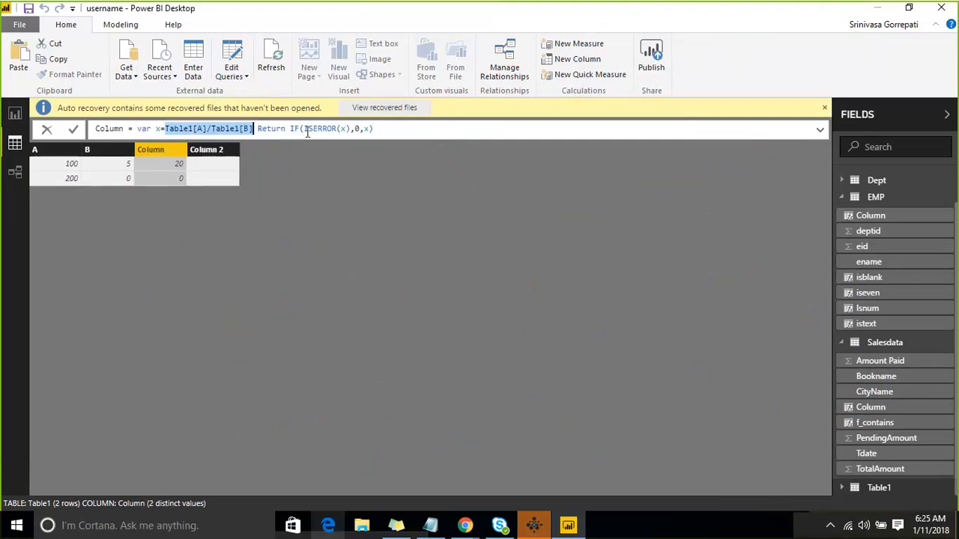
left_click(305, 129)
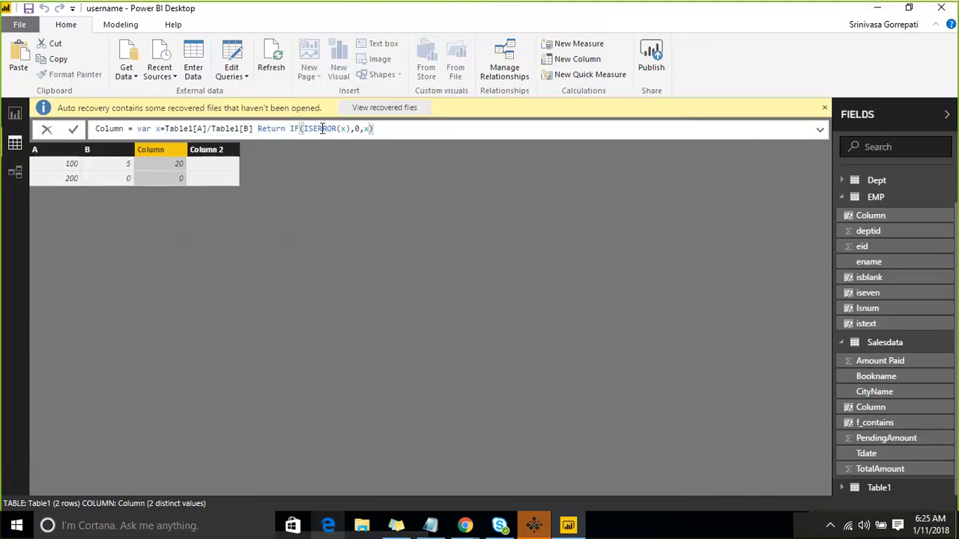
left_click(357, 130)
Switch to the dax course notes in Notepad, mark IF in the logical functions list with ---, and highlight IFERROR
left_click(15, 114)
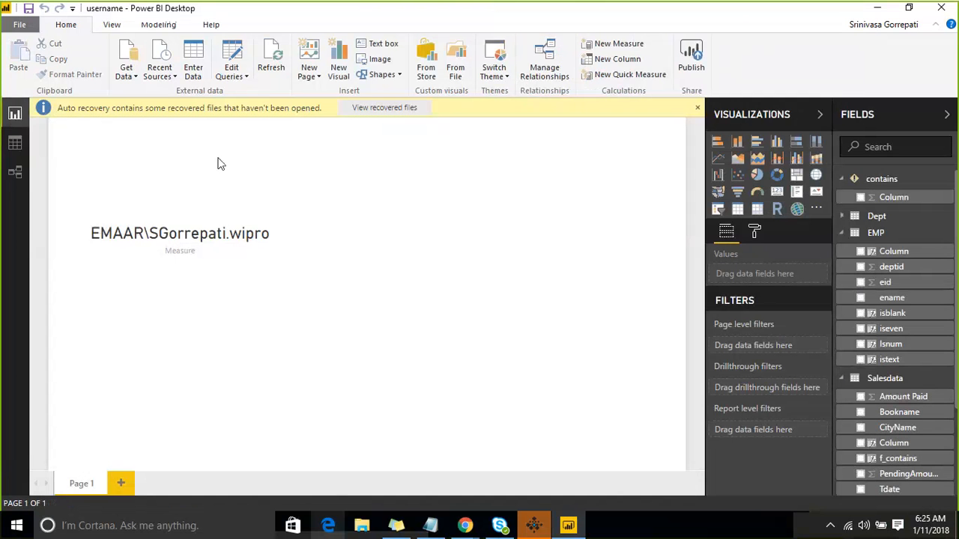
mouse_move(571, 524)
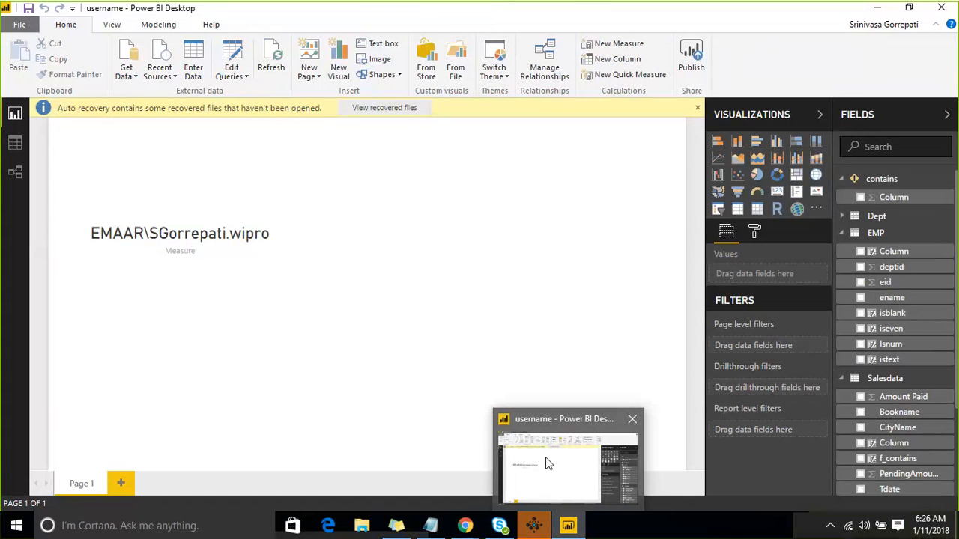
left_click(432, 528)
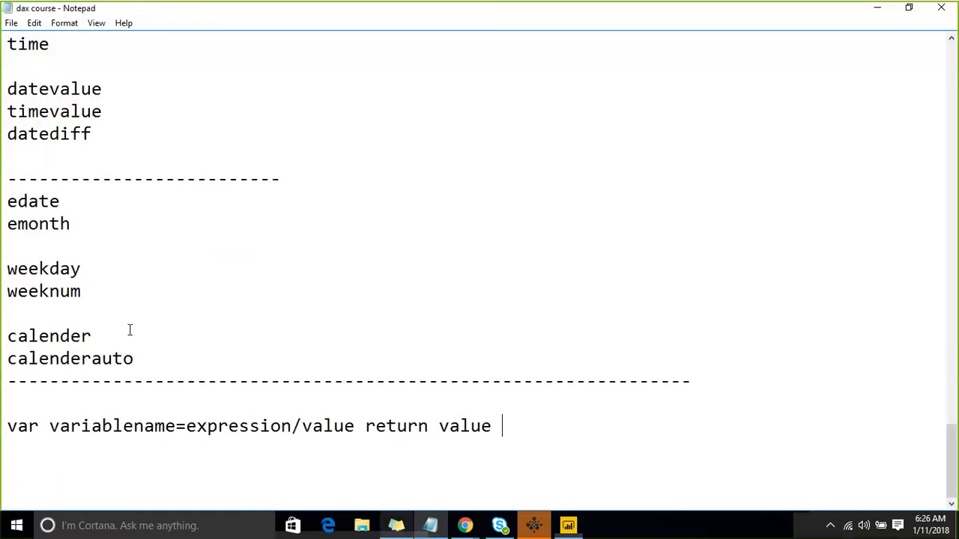
scroll(138, 303, "up", 5)
scroll(138, 303, "up", 15)
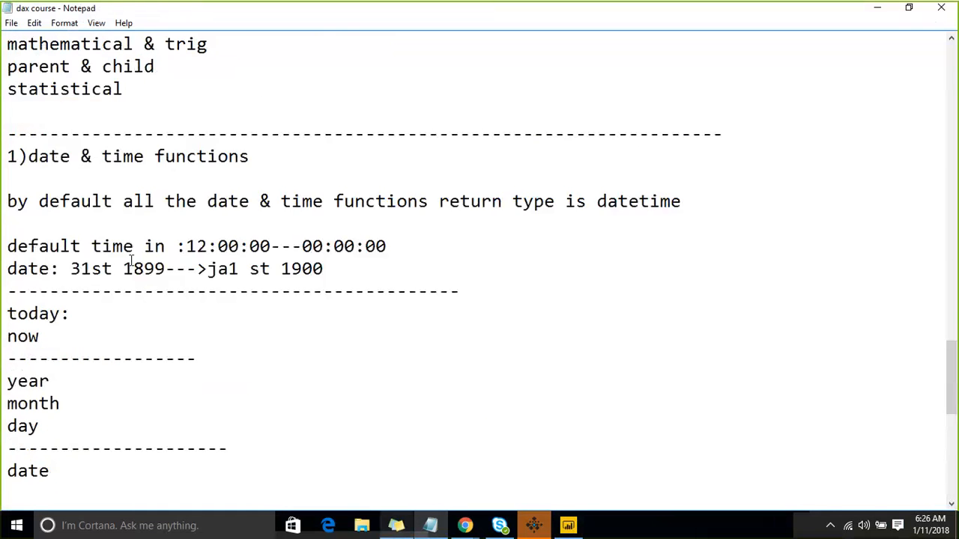
scroll(103, 252, "down", 3)
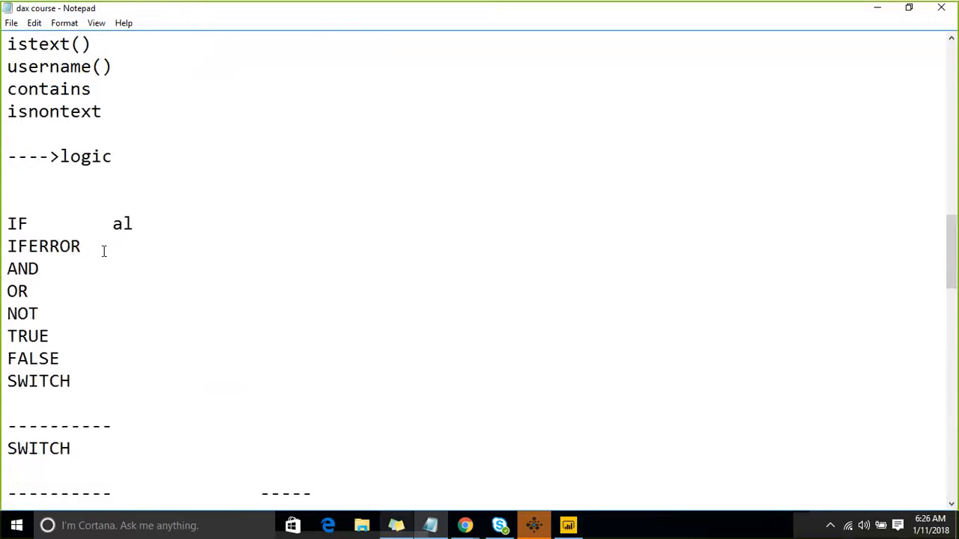
left_click(68, 223)
type("---")
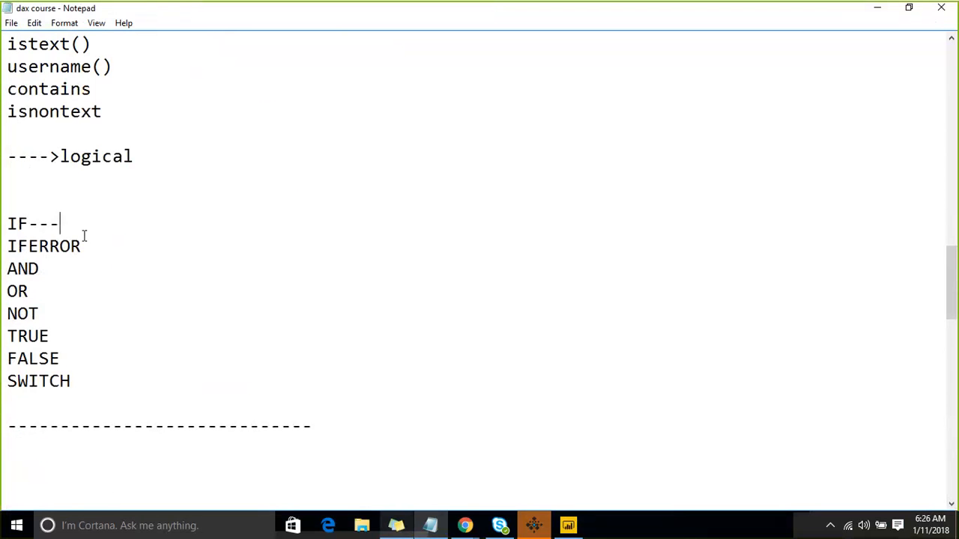
left_click_drag(81, 246, 4, 247)
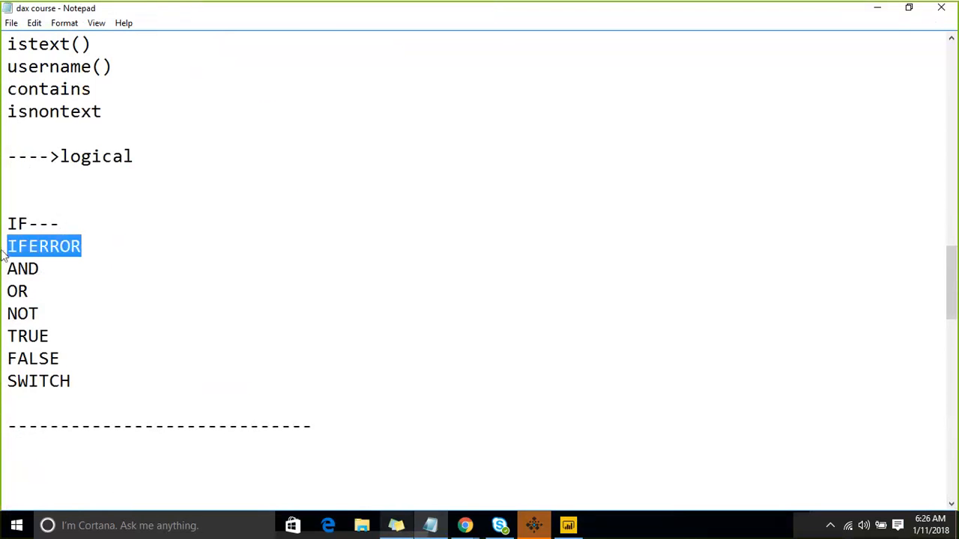
left_click(891, 15)
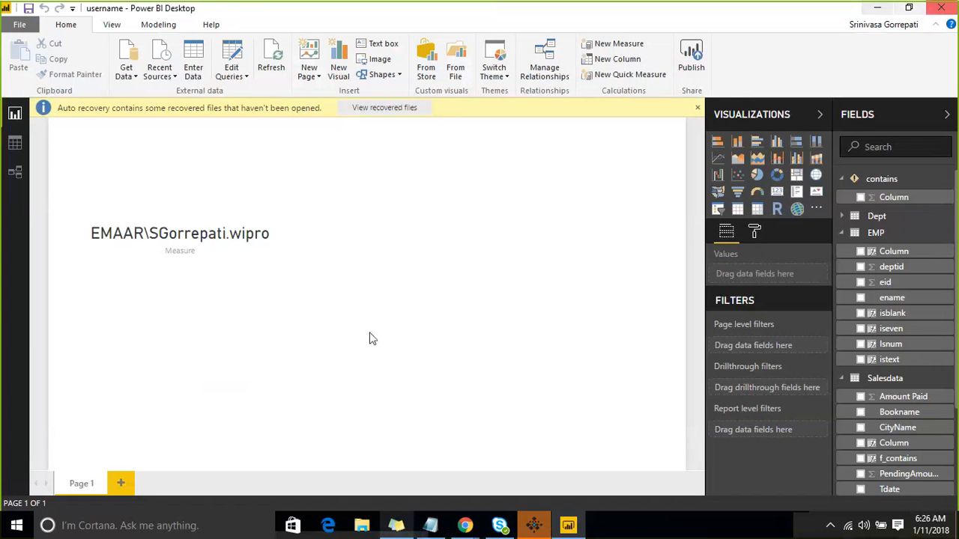
Collapse the EMP and Salesdata tables in the report's field list and dismiss the auto-recovery notice
scroll(893, 216, "down", 6)
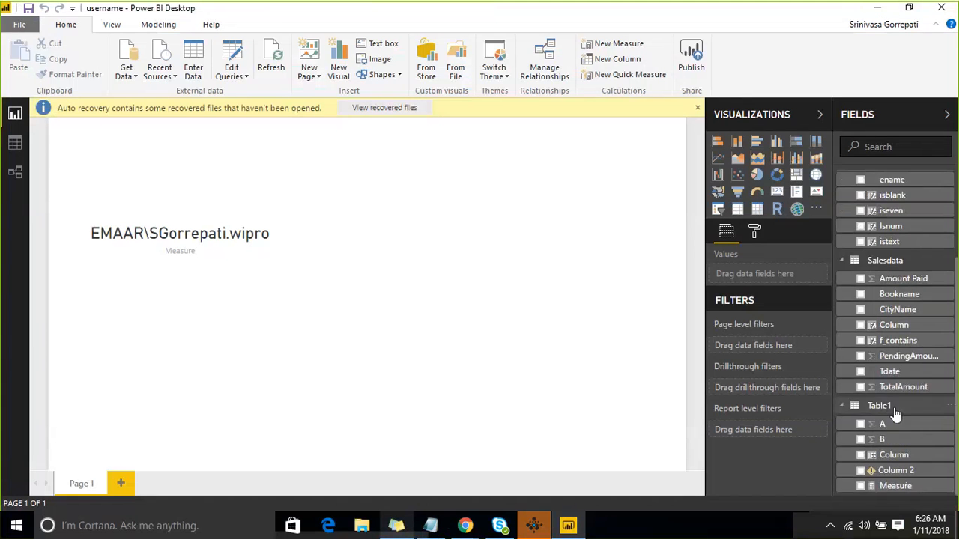
scroll(899, 300, "up", 5)
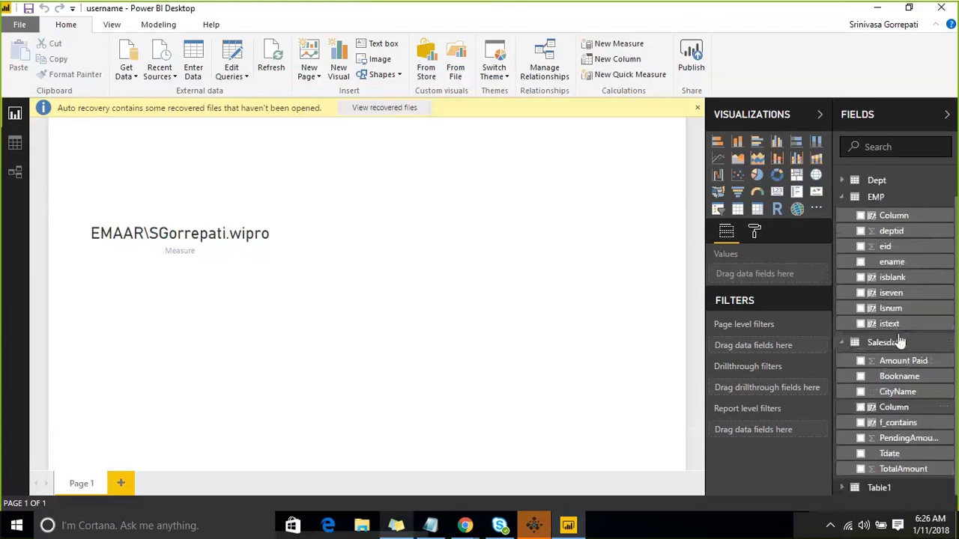
left_click(842, 197)
left_click(840, 253)
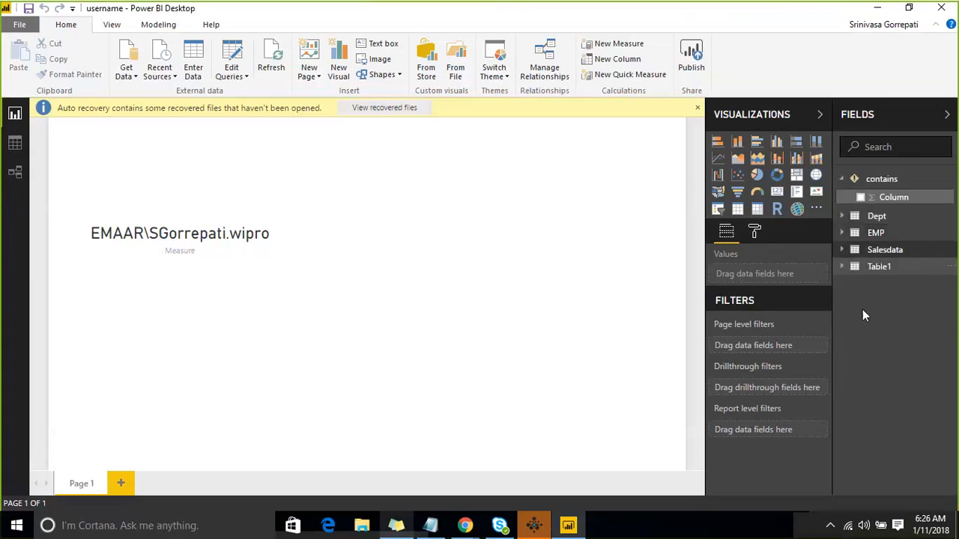
left_click(878, 270)
left_click(882, 269)
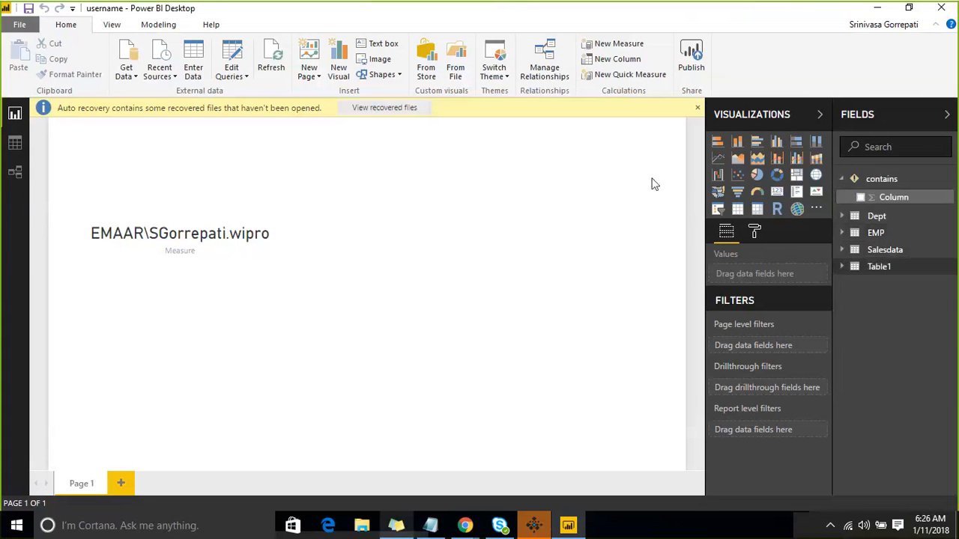
left_click(697, 109)
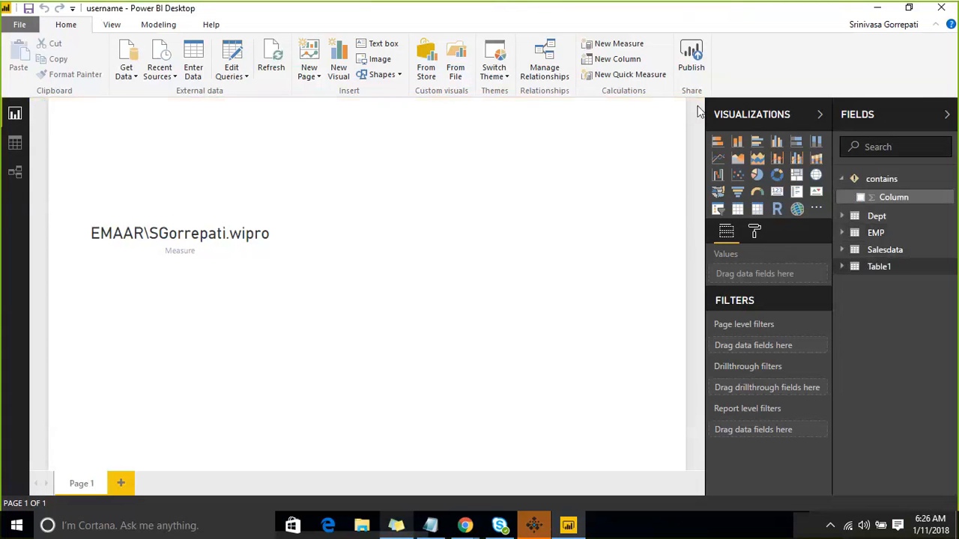
Show Table1 in the data view, collapse EMP's fields there, and select Column 2 of Table1
left_click(878, 269)
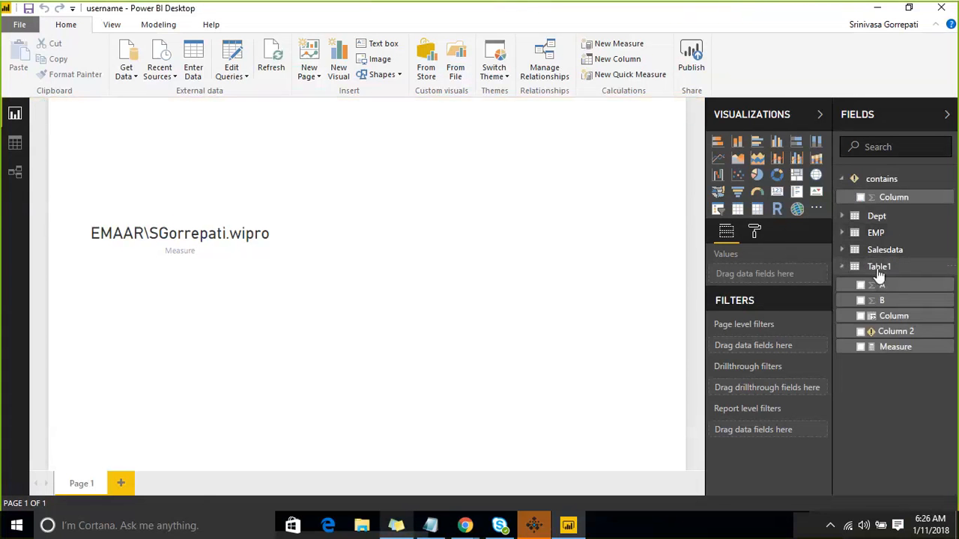
left_click(14, 143)
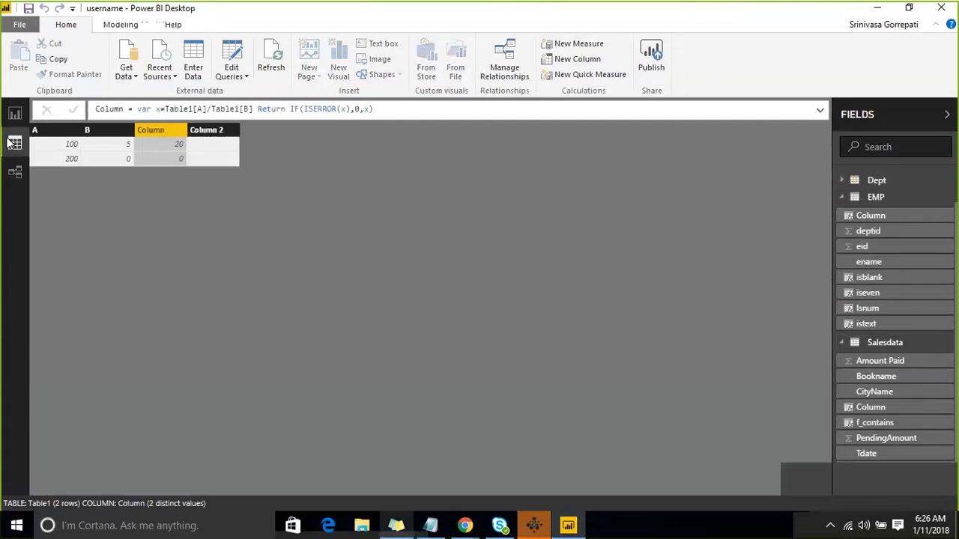
left_click(207, 131)
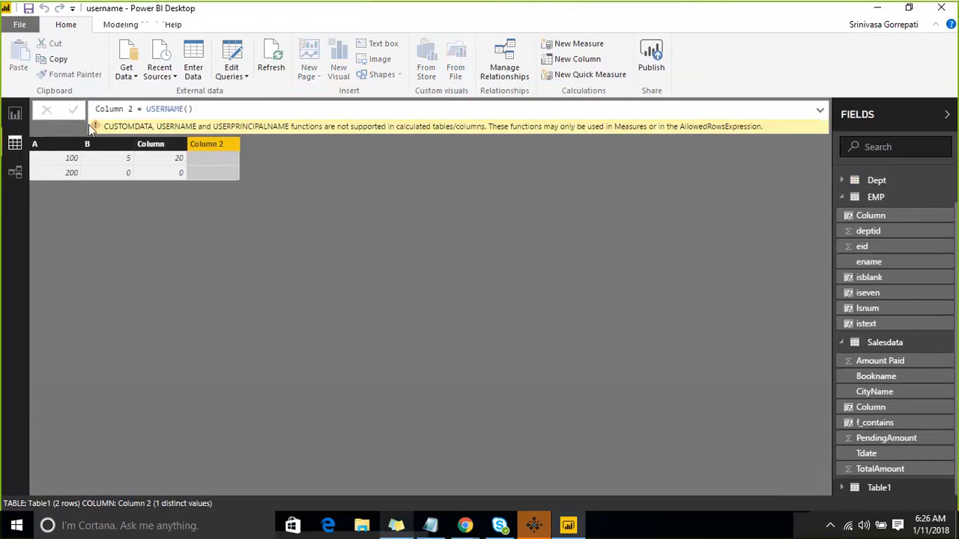
left_click(848, 215)
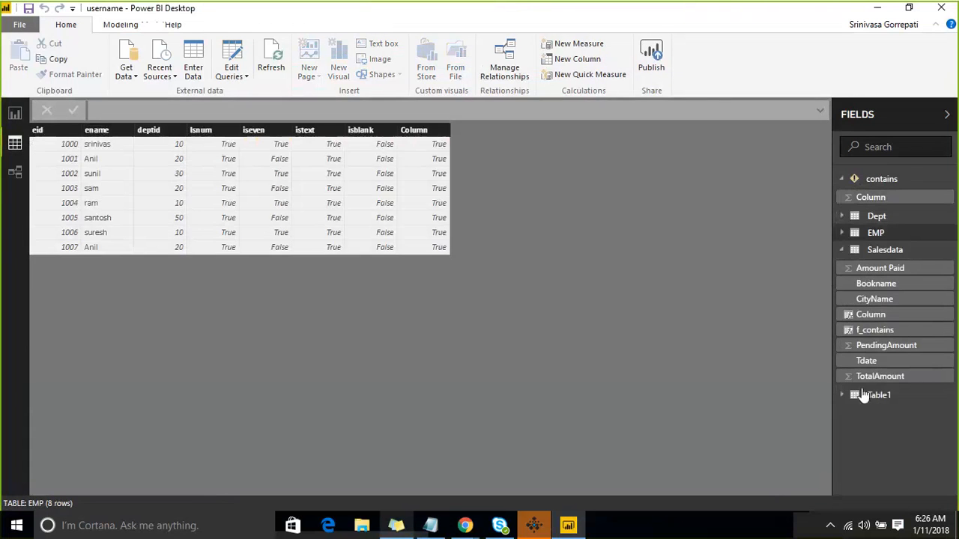
left_click(873, 397)
left_click(219, 131)
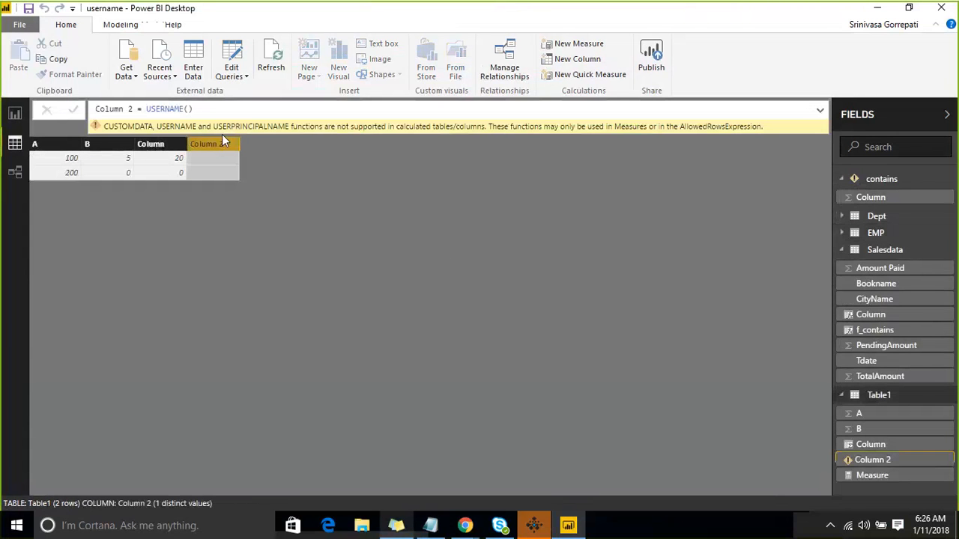
Replace Column 2's definition with iferror=IFERROR(Table1[A]/Table1[B],-1)
left_click_drag(211, 109, 93, 109)
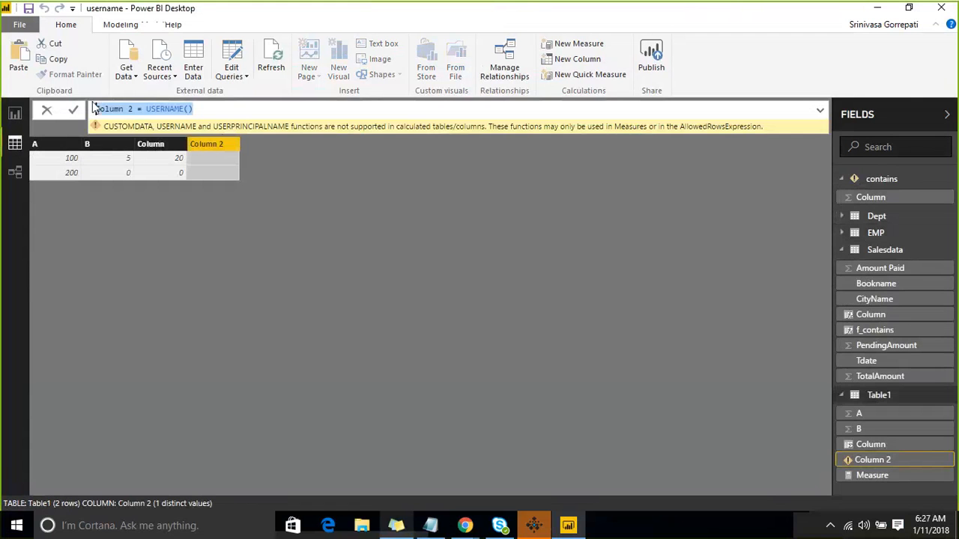
key("BackSpace")
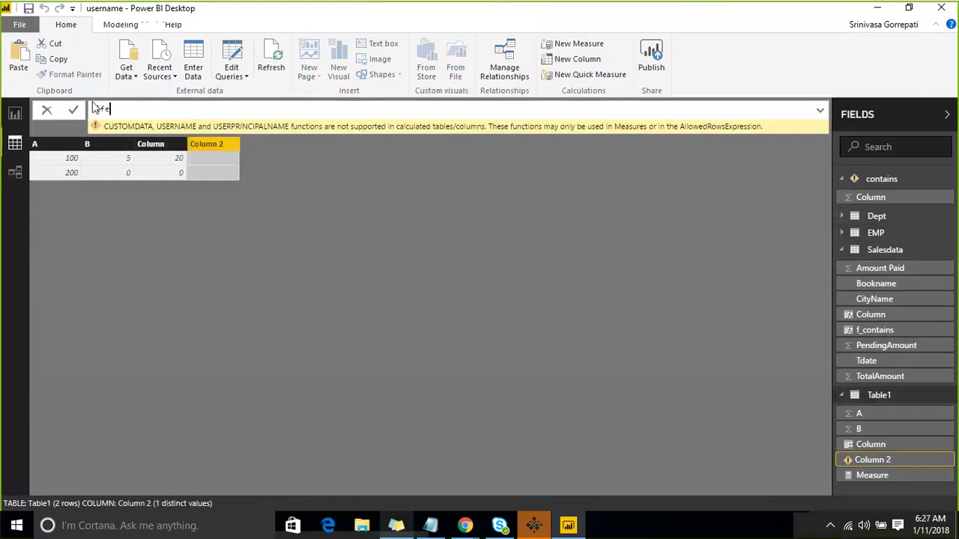
type("ferror=ife")
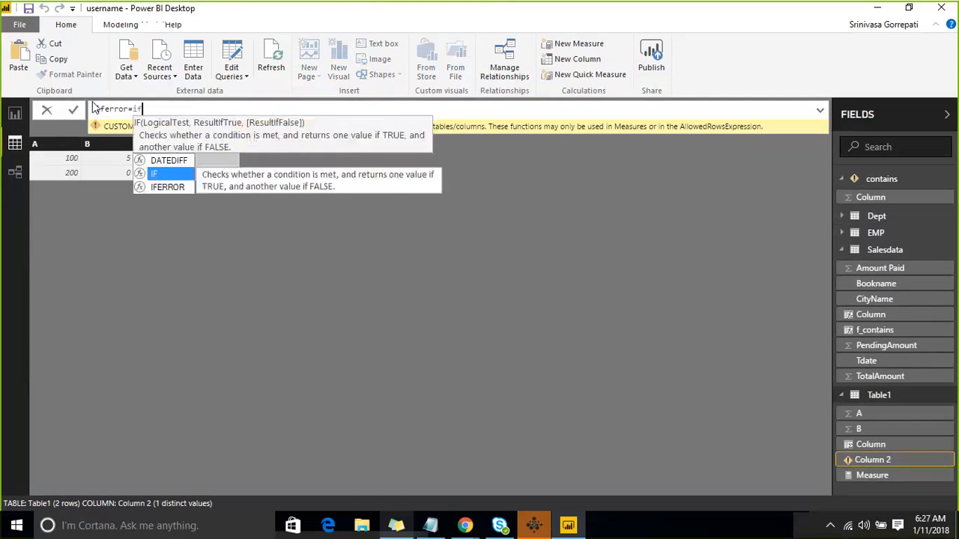
key("Tab")
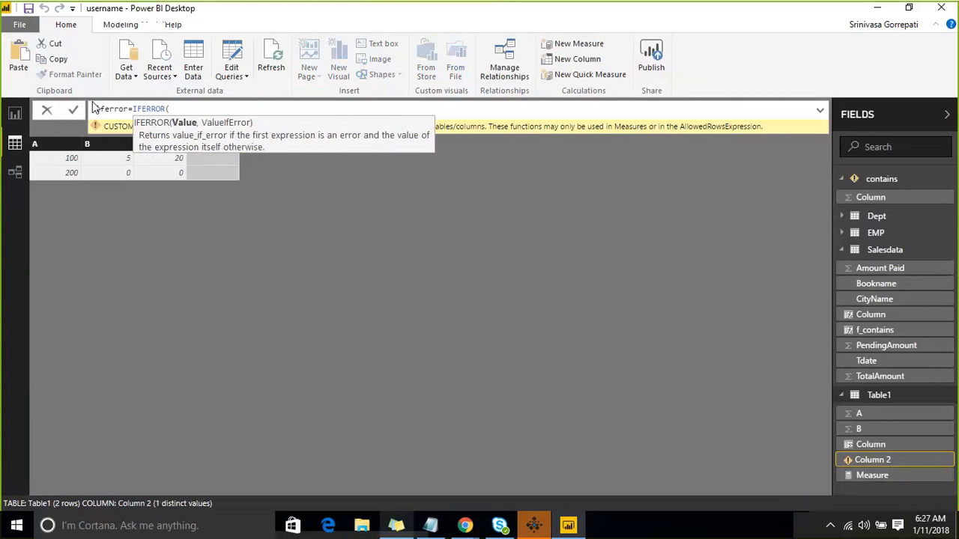
type("tabl")
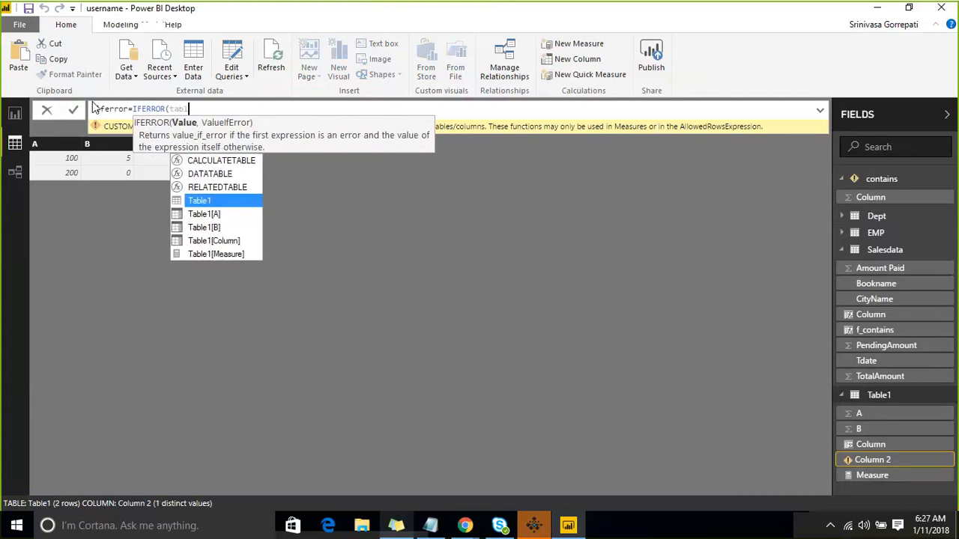
key("Down")
key("Tab")
type("/tab")
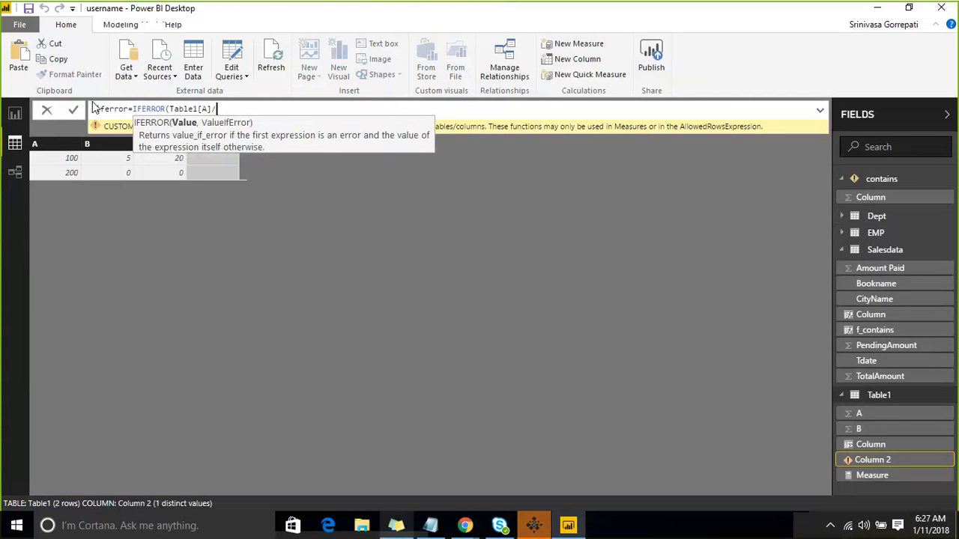
key("Down")
key("Down")
key("Tab")
type(",-1")
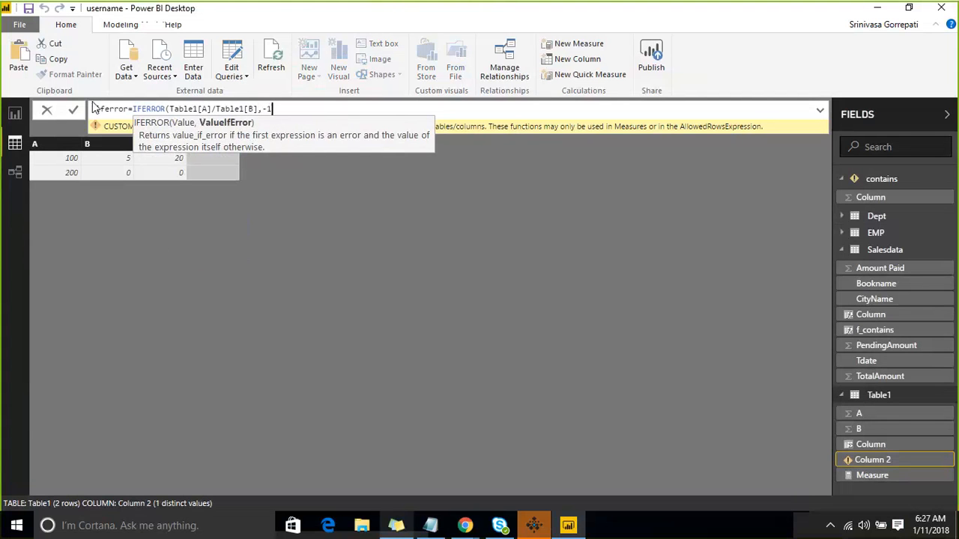
type(")")
key("Return")
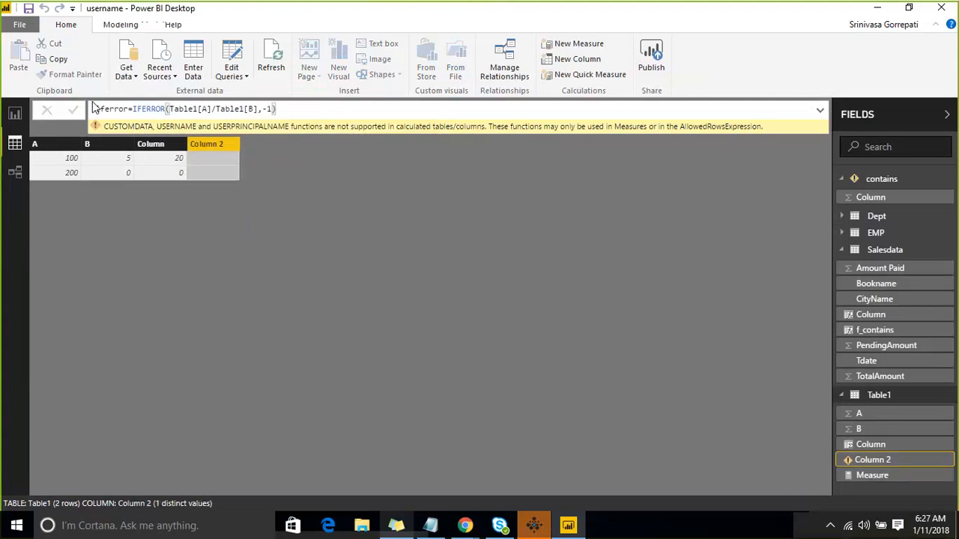
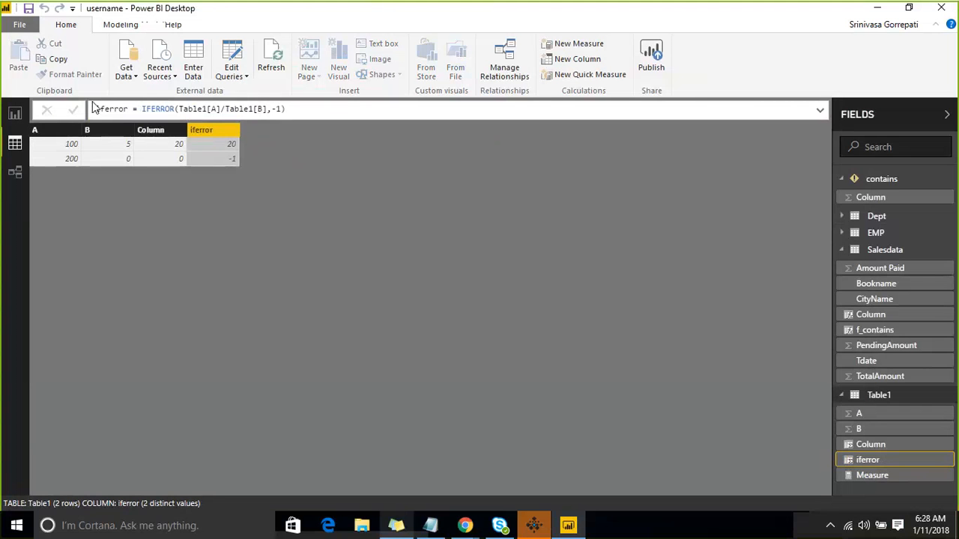
Examine the iferror formula's division expression and highlight its -1 error value
left_click(233, 109)
left_click(273, 108)
left_click_drag(274, 109, 284, 108)
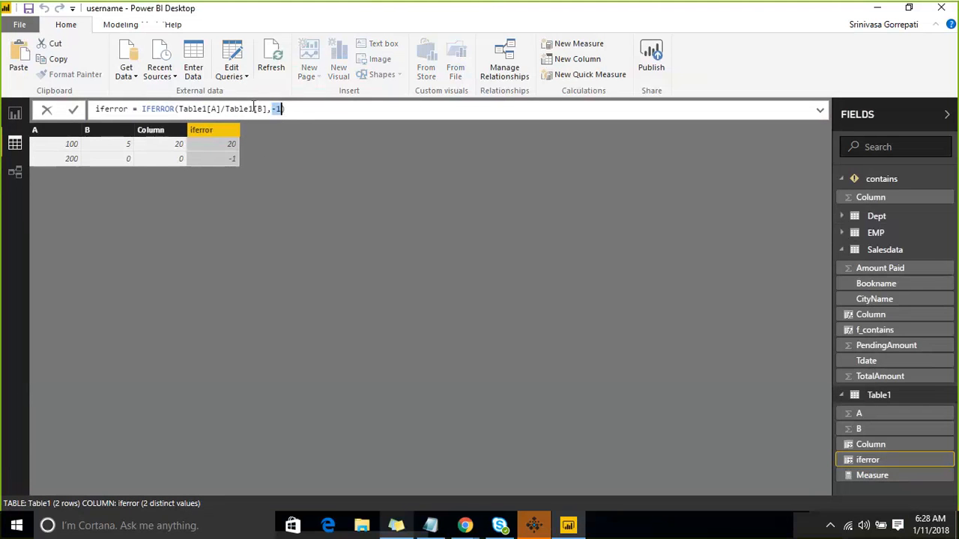
Highlight the iferror formula's division expression, and switch to the dax course notes in Notepad to highlight the AND and OR entries
left_click_drag(266, 109, 180, 109)
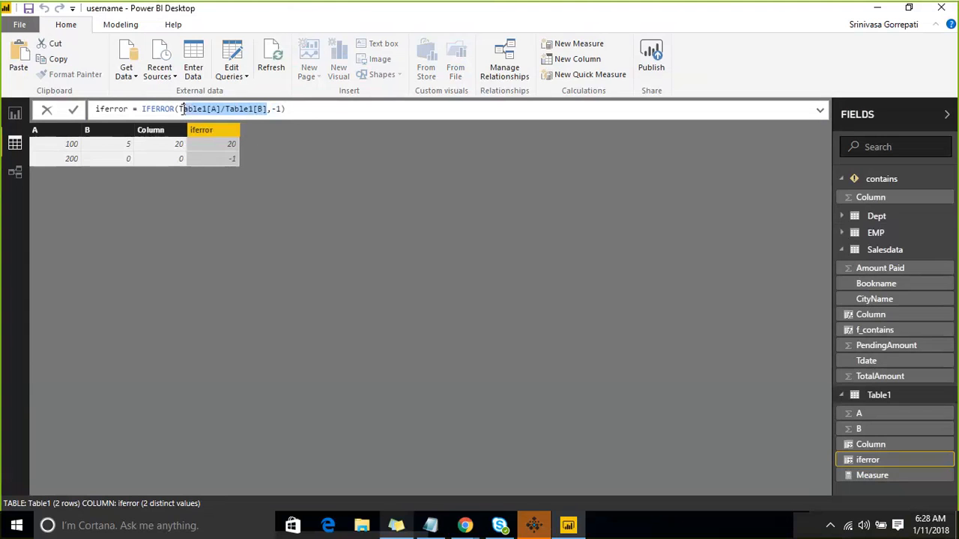
left_click(430, 523)
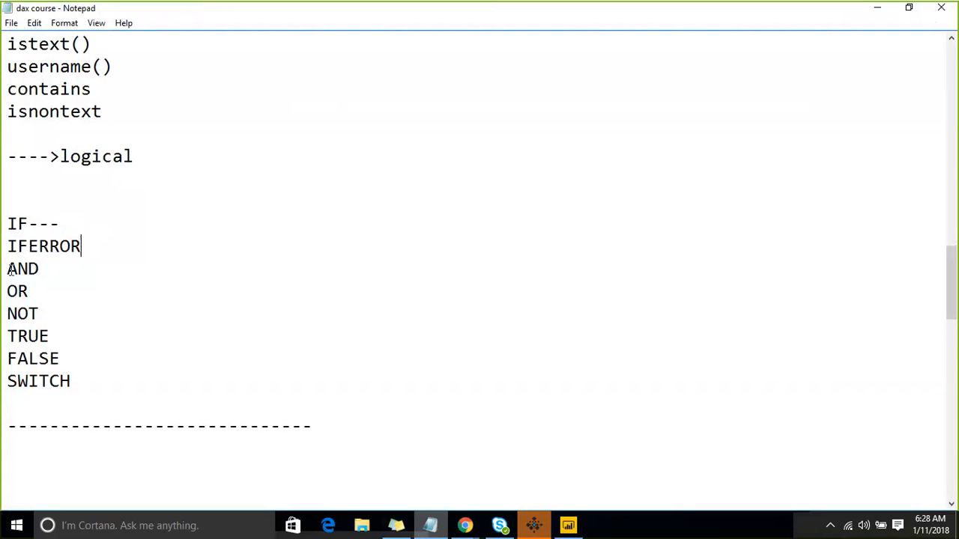
left_click_drag(7, 268, 57, 301)
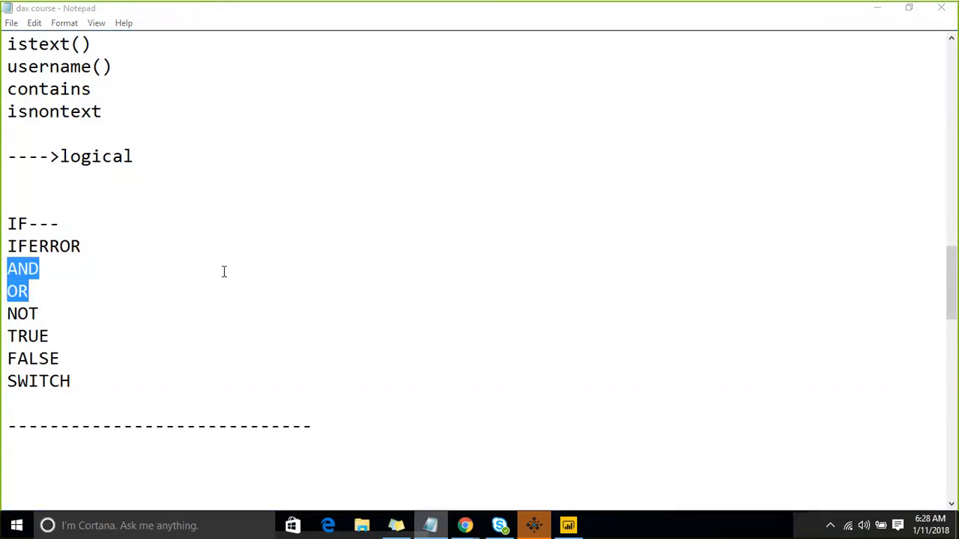
left_click(188, 287)
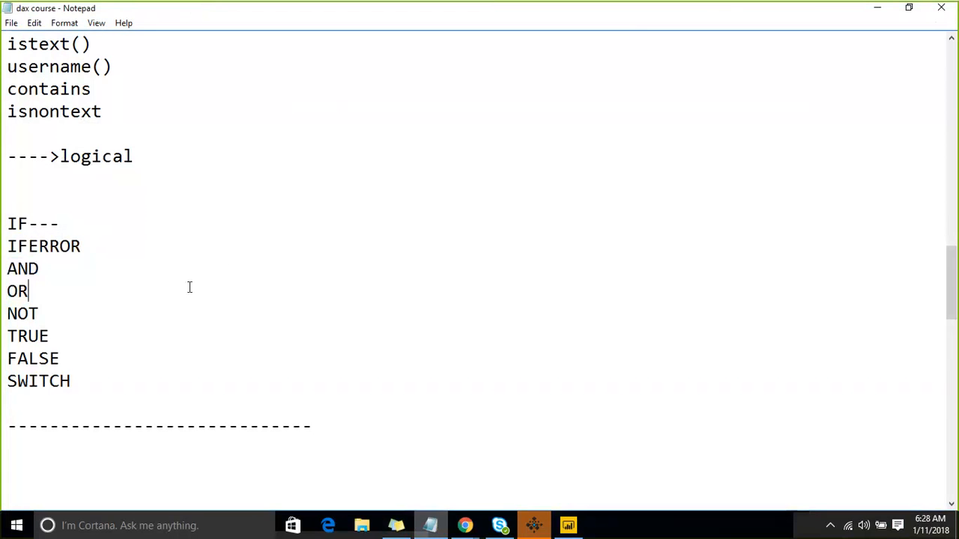
double_click(36, 271)
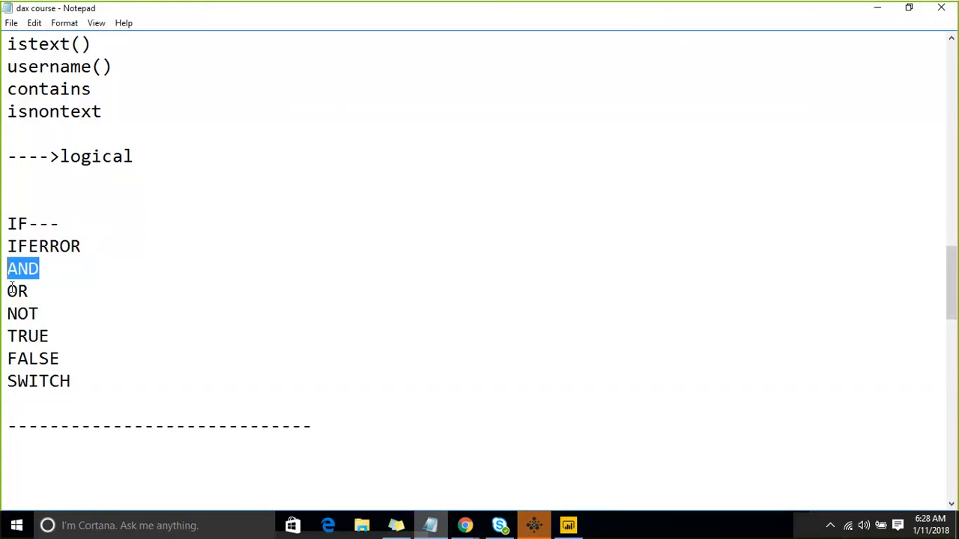
left_click_drag(28, 291, 7, 263)
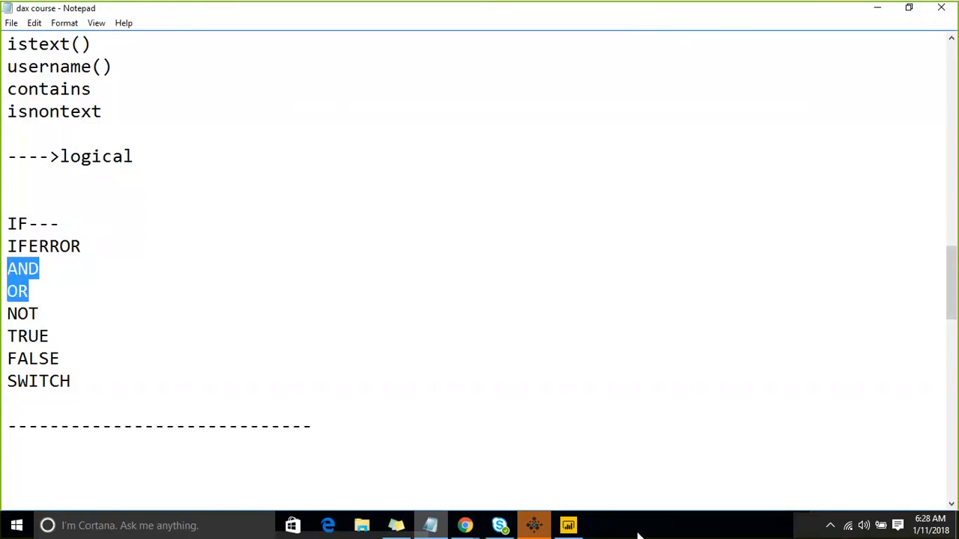
Switch to Power BI Desktop and display the Salesdata table in the data view
left_click(569, 527)
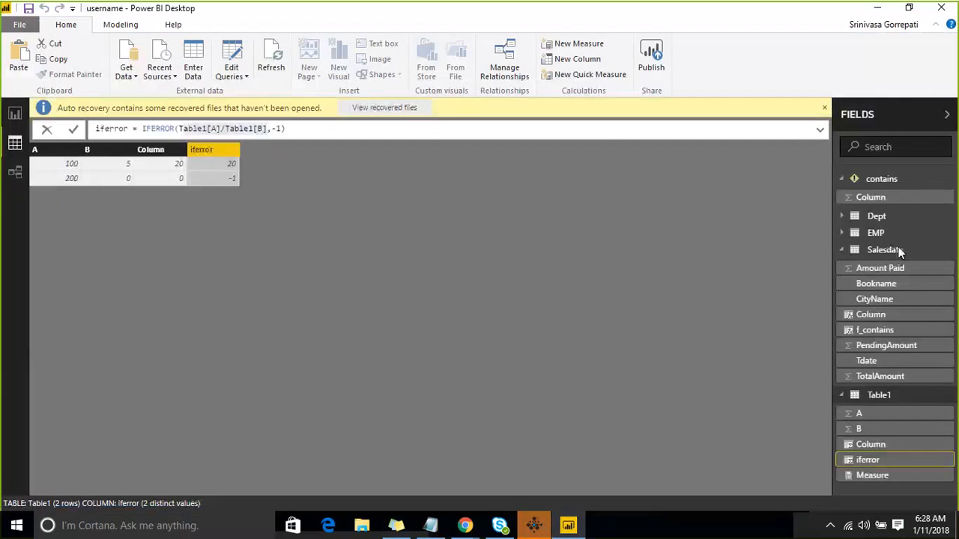
left_click(885, 254)
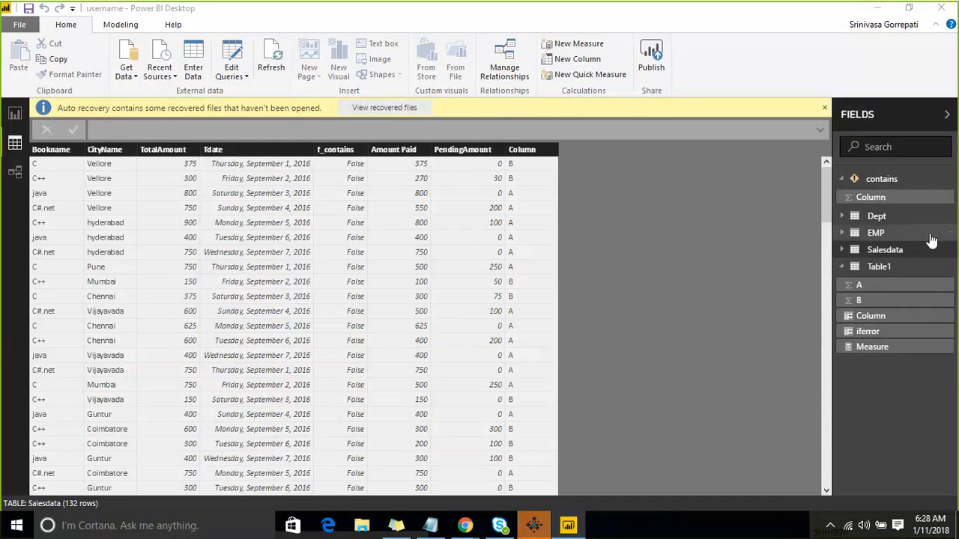
right_click(936, 268)
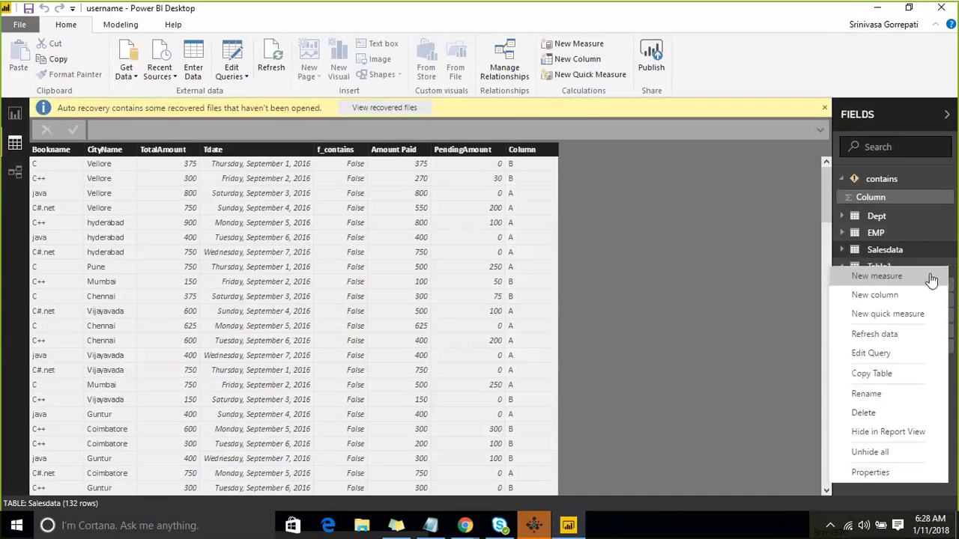
left_click(921, 295)
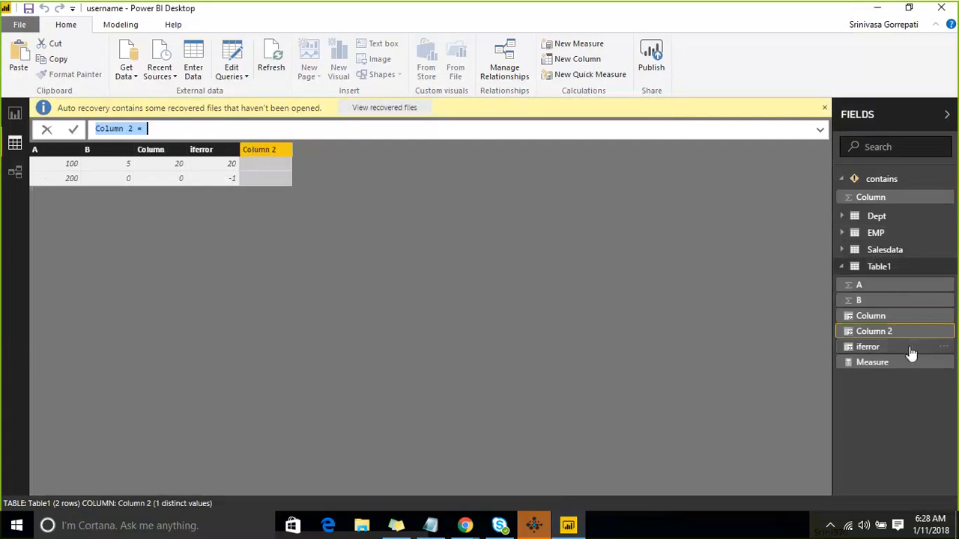
left_click(924, 254)
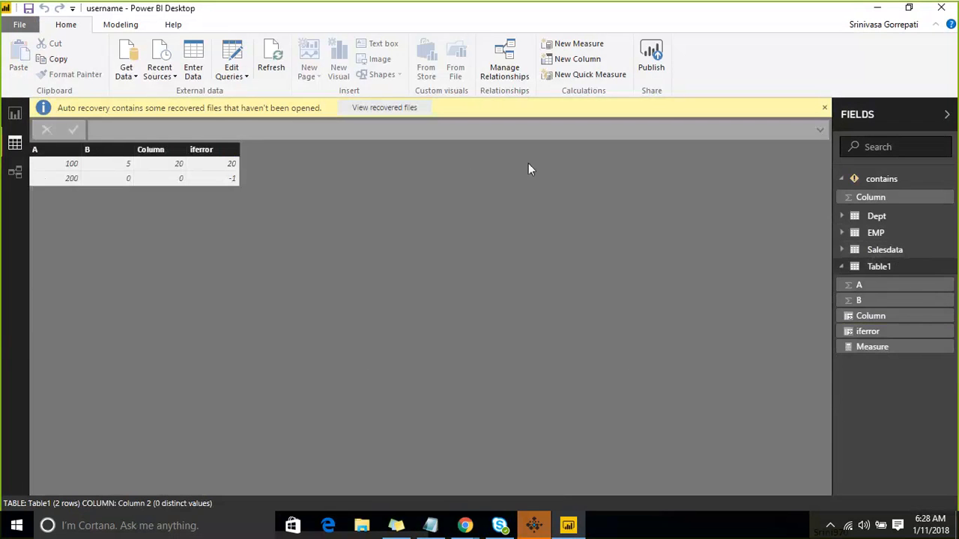
Display the Salesdata table's rows and close auto recovery, choosing to remove the unopened recovered files
left_click(892, 257)
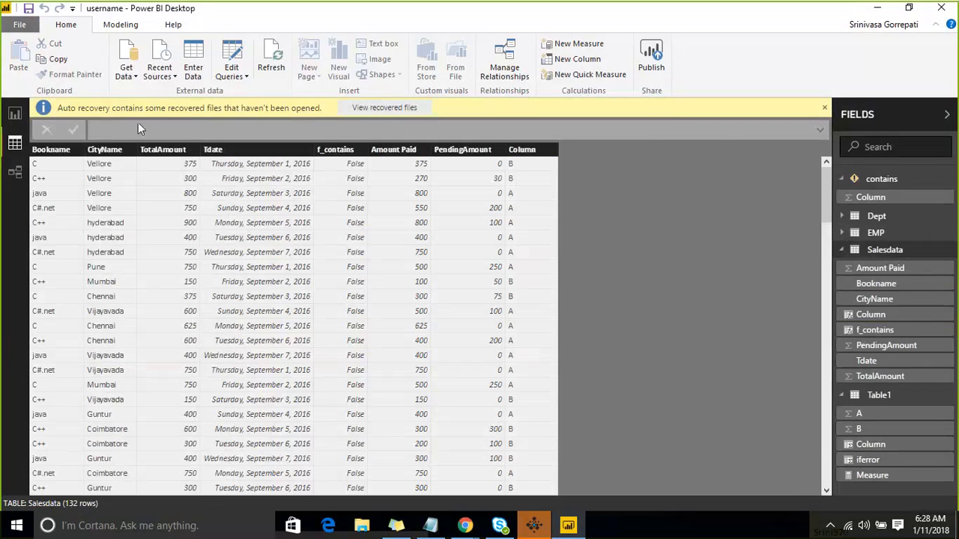
left_click(379, 111)
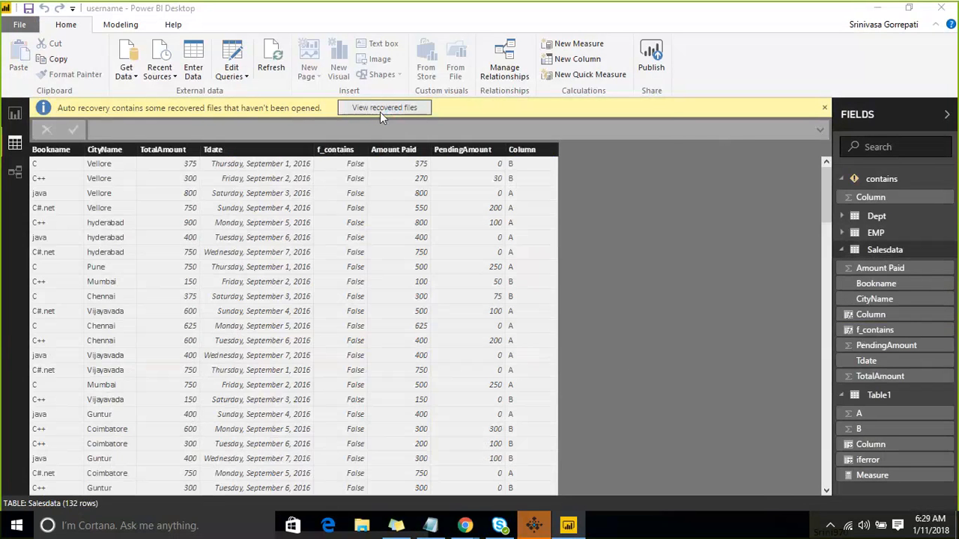
left_click(438, 237)
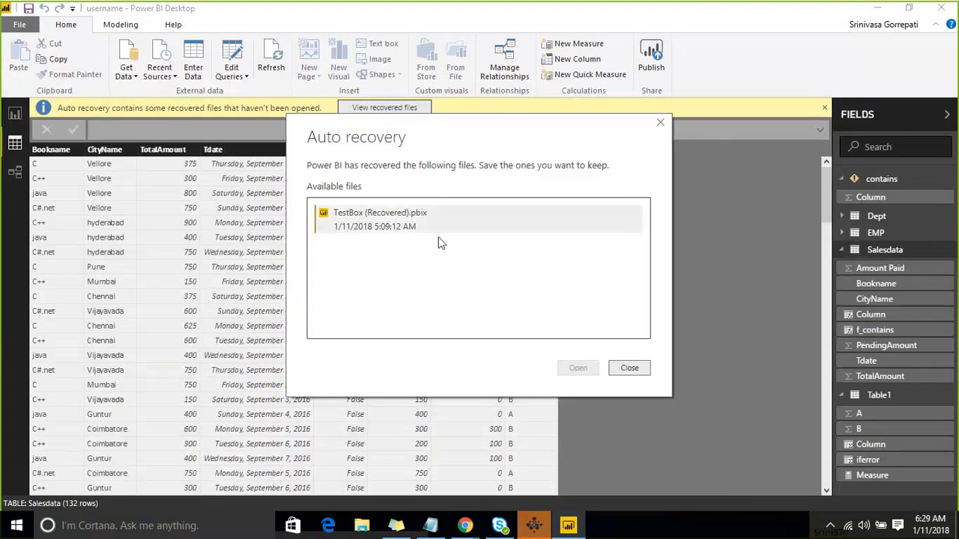
left_click(619, 372)
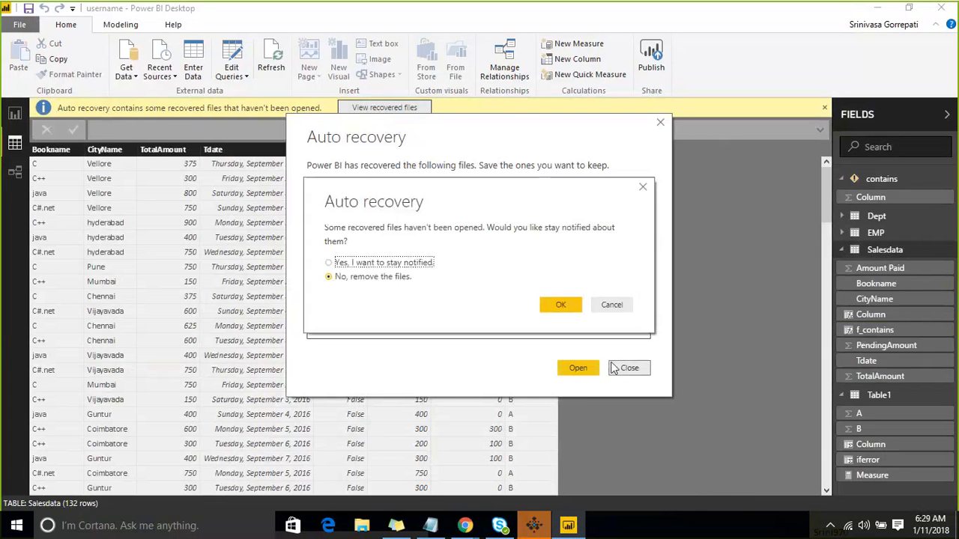
left_click(558, 304)
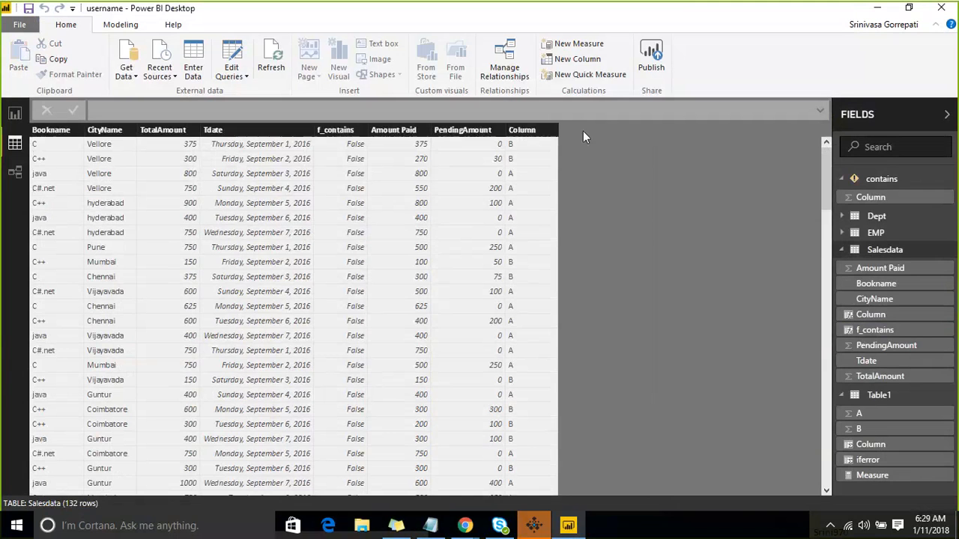
Add a new calculated column to Salesdata and start editing its formula
left_click(105, 25)
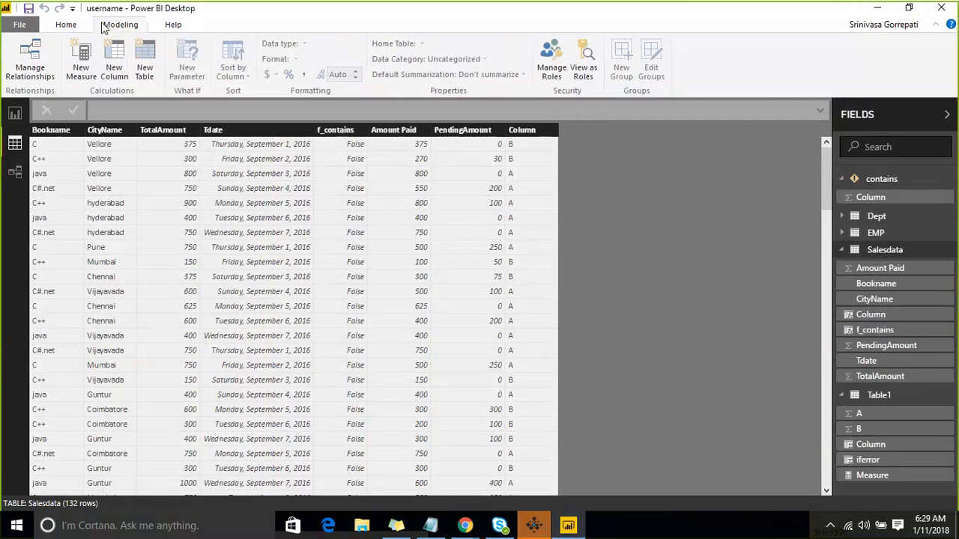
left_click(114, 69)
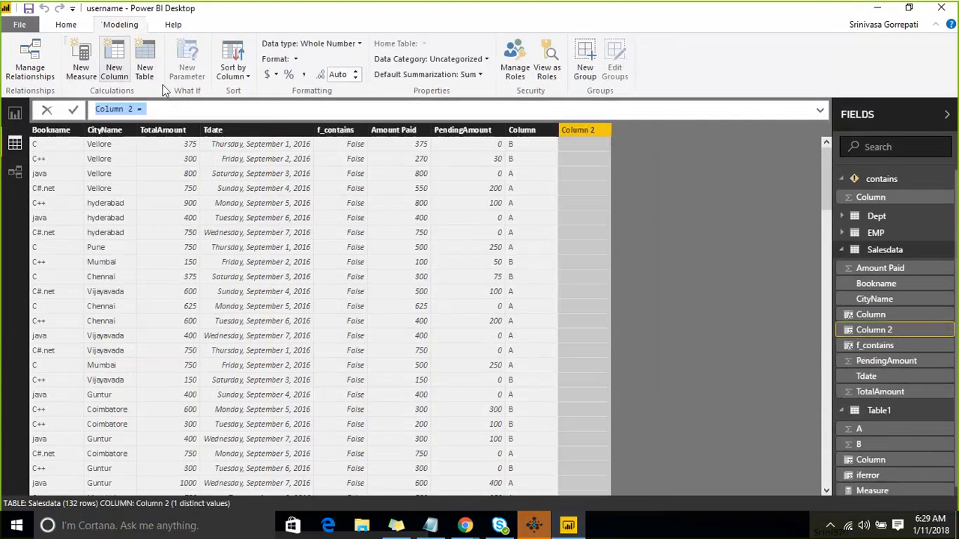
left_click(280, 112)
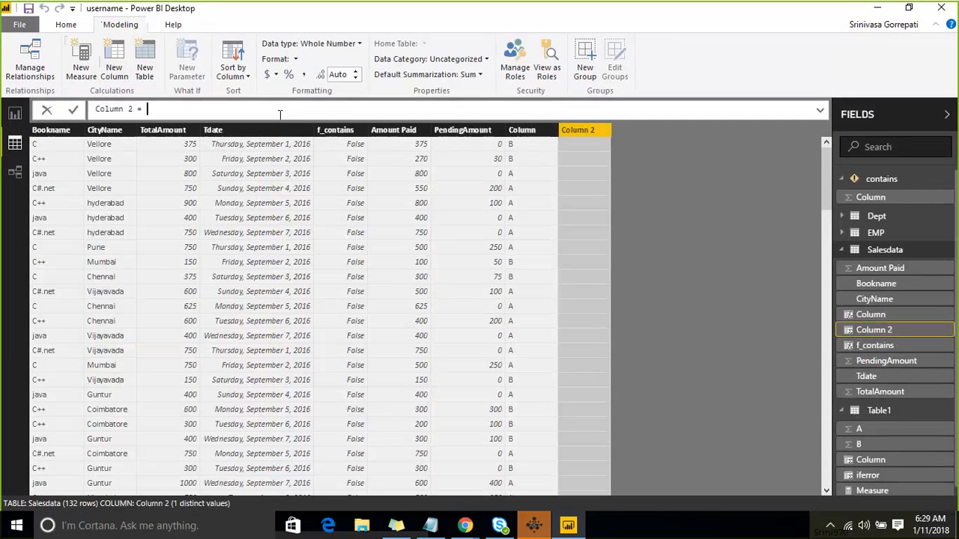
type("And")
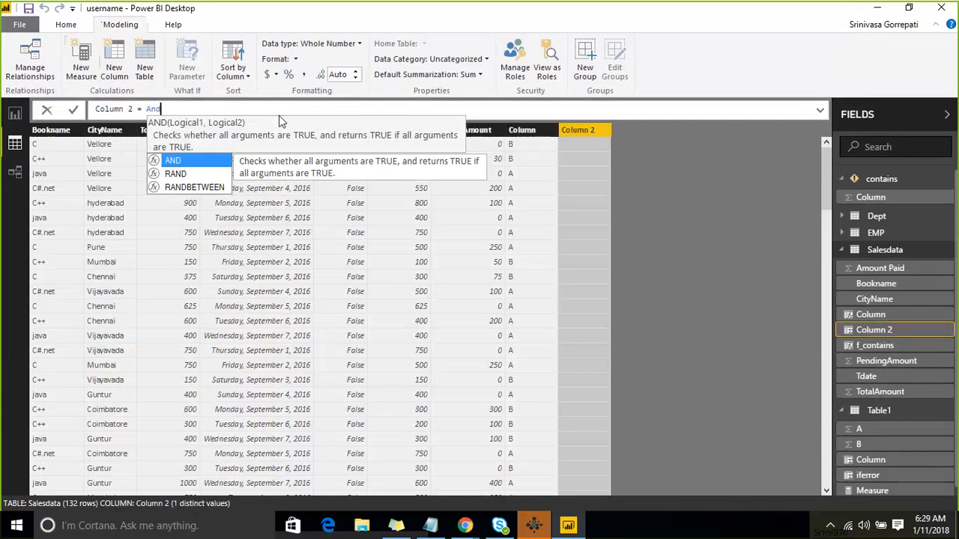
key("BackSpace")
key("BackSpace")
key("BackSpace")
type("if")
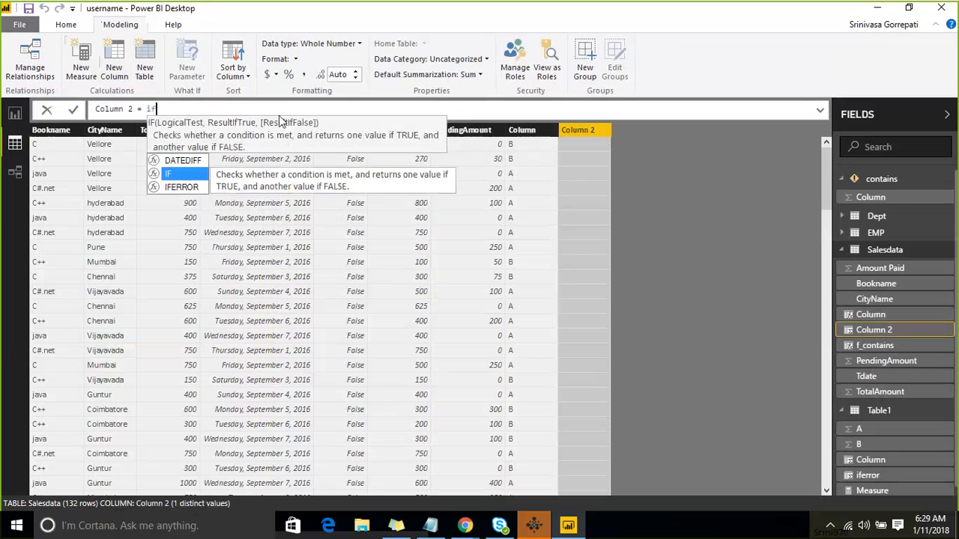
key("Tab")
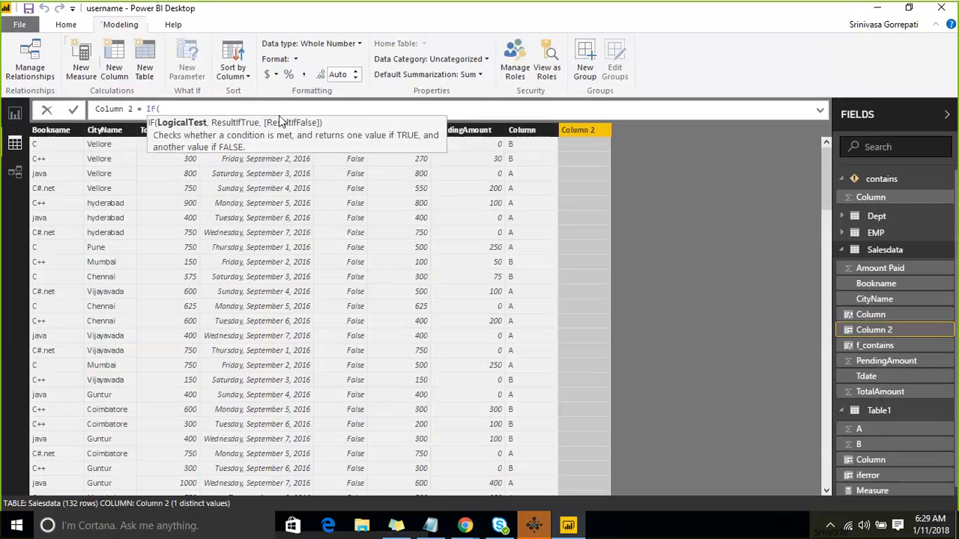
key("BackSpace")
key("BackSpace")
key("BackSpace")
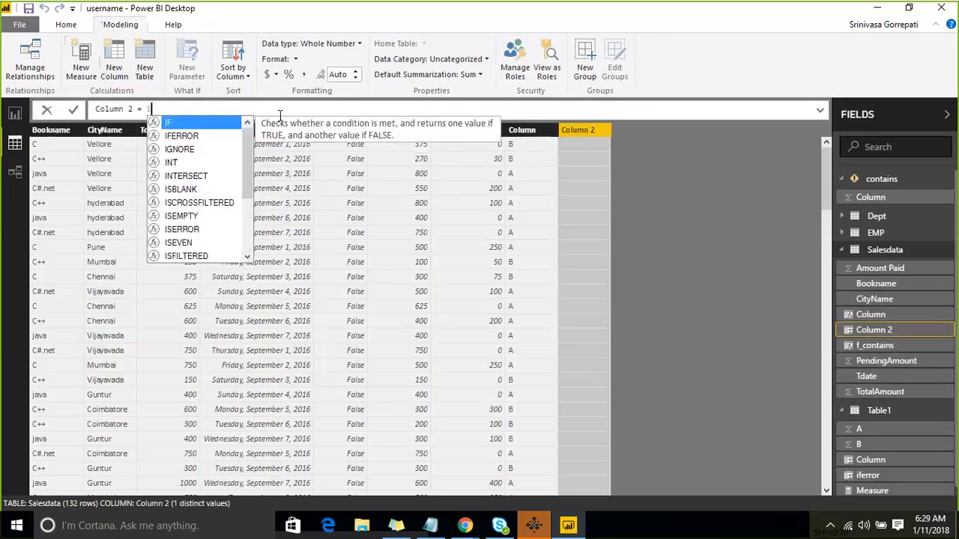
Define Salesdata's Column 2 as AND(Salesdata[Bookname]="C",Salesdata[Amount Paid]>400)
type("an")
key("Tab")
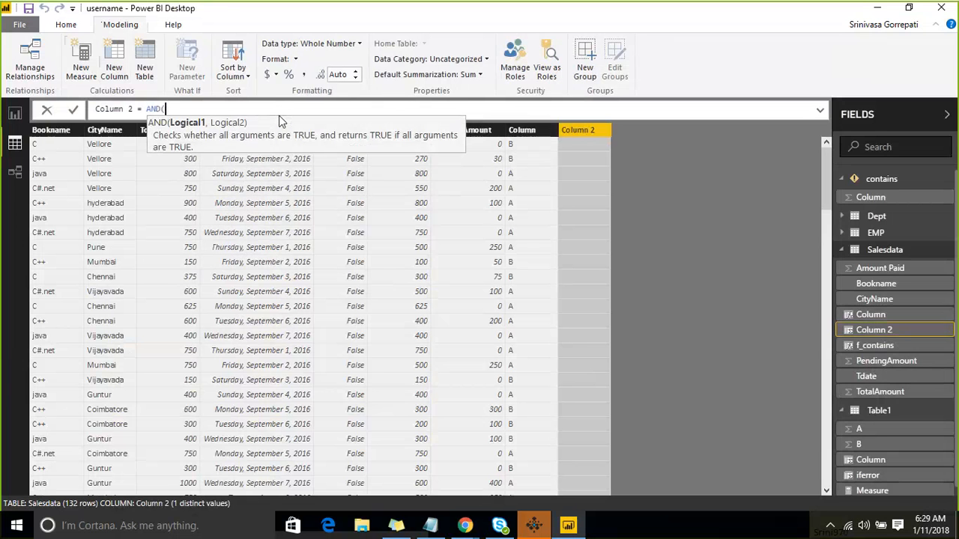
type("Boo")
key("Tab")
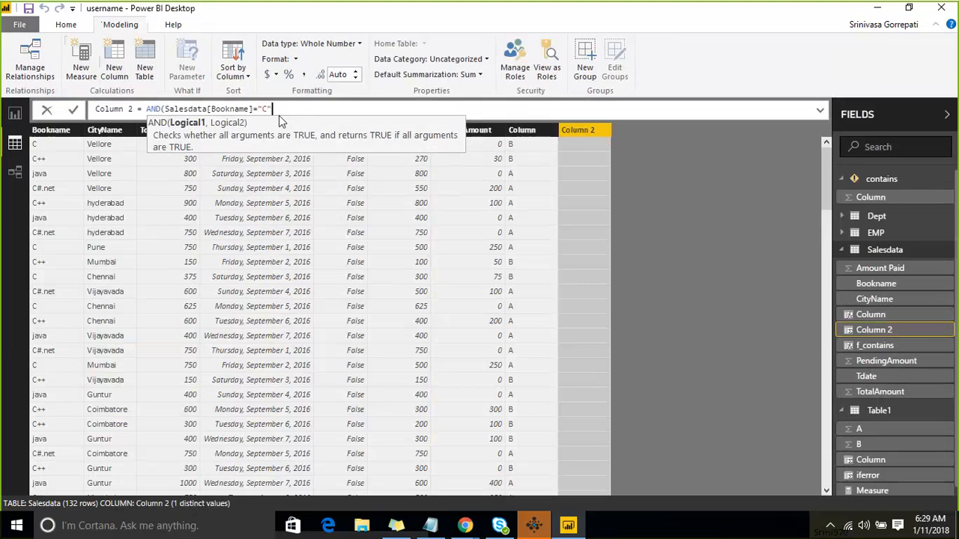
type(",")
type("Amo")
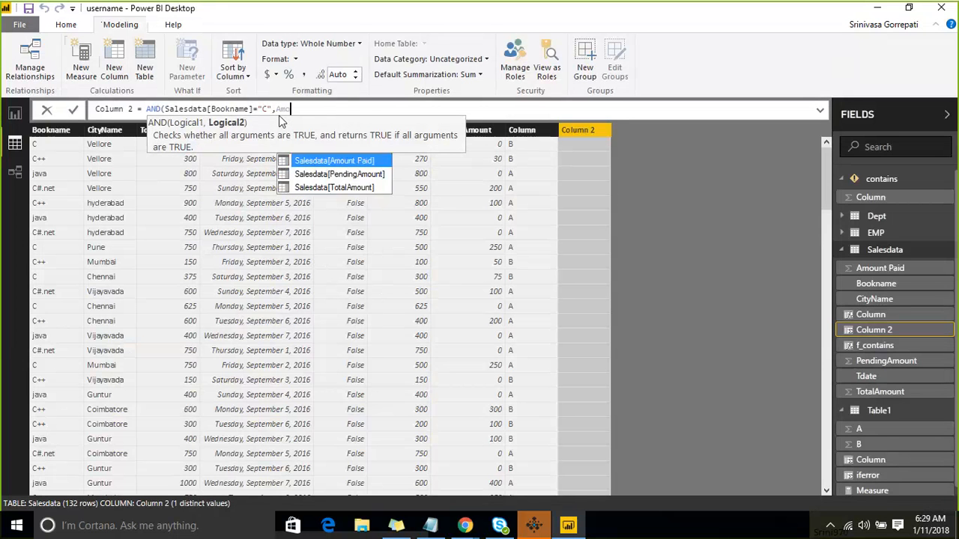
key("Tab")
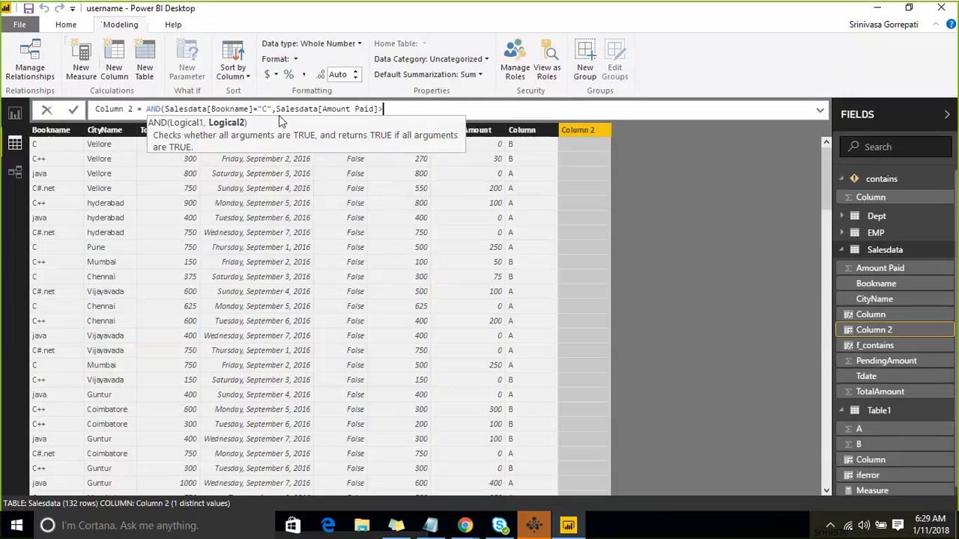
type(">")
type("400")
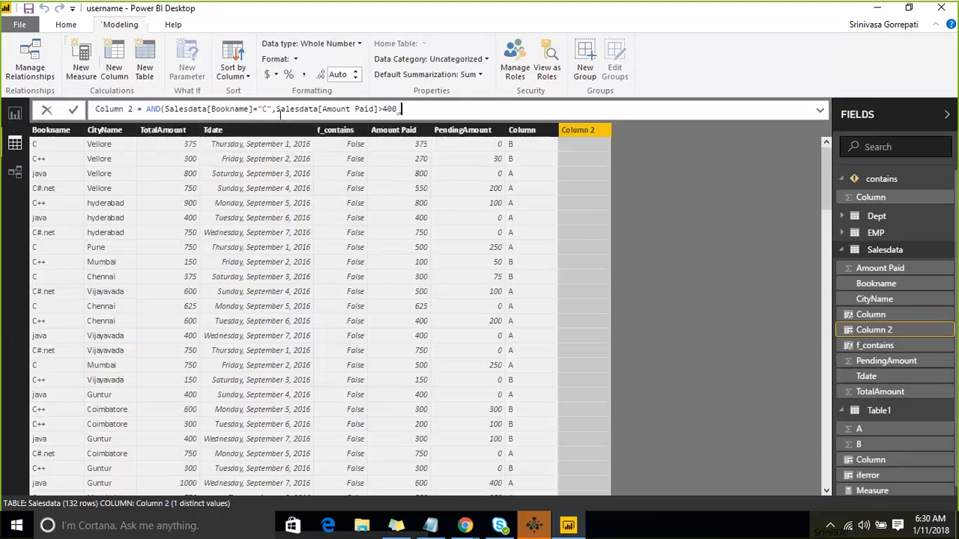
type(")")
key("Return")
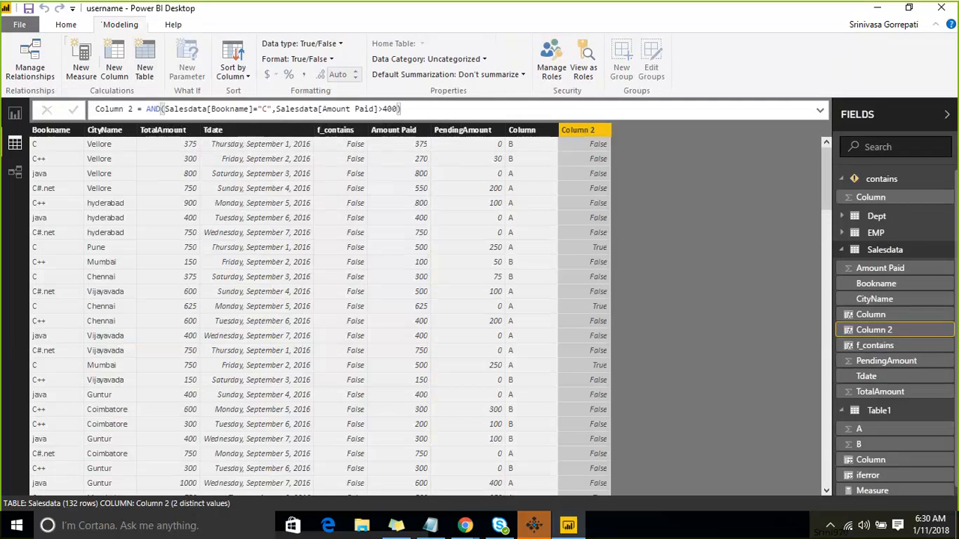
Examine Salesdata's rows, comparing the Bookname and Amount Paid values with the AND results in Column 2
scroll(615, 275, "down", 3)
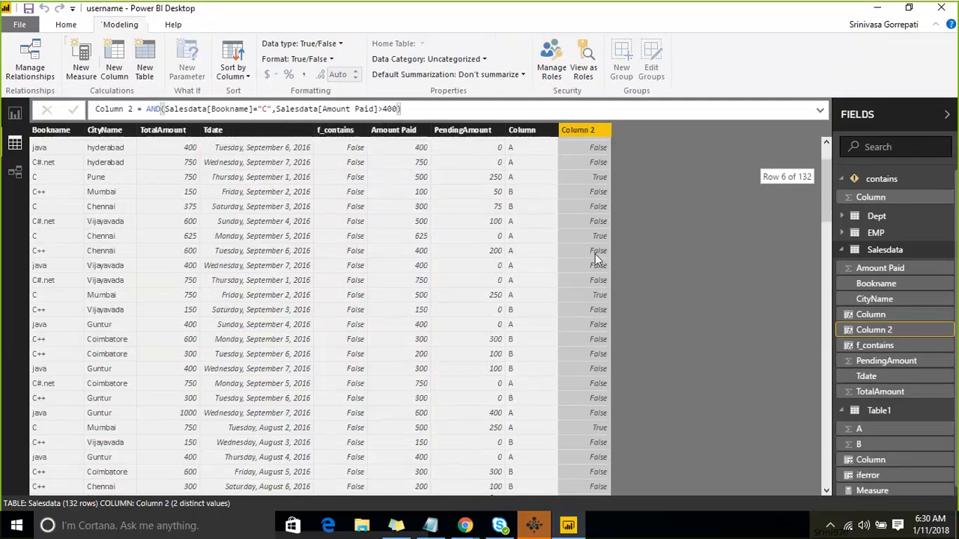
scroll(603, 254, "down", 6)
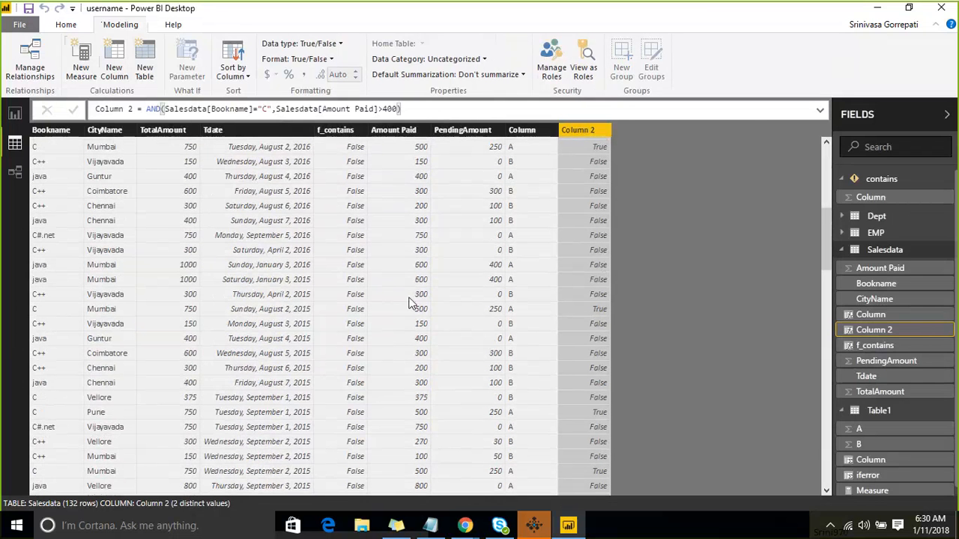
left_click(59, 308)
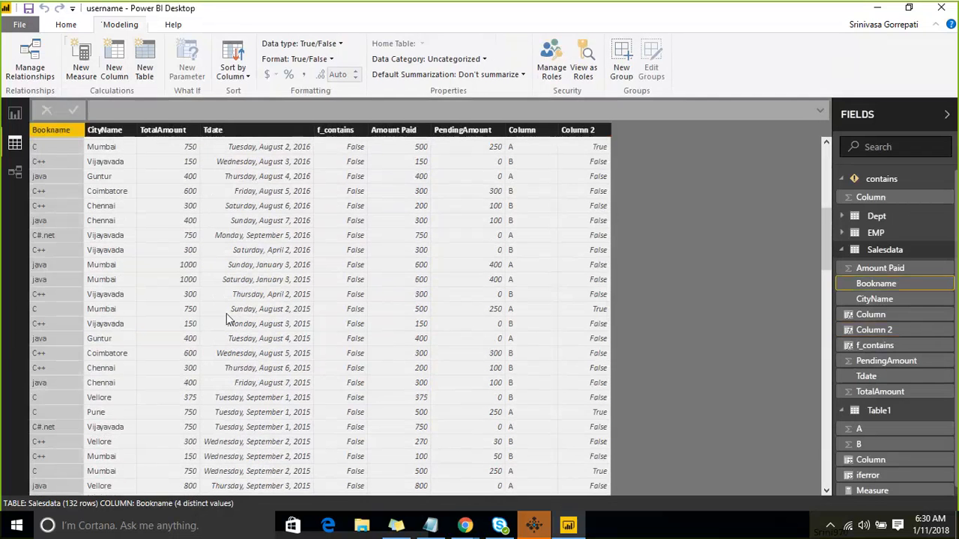
left_click(415, 309)
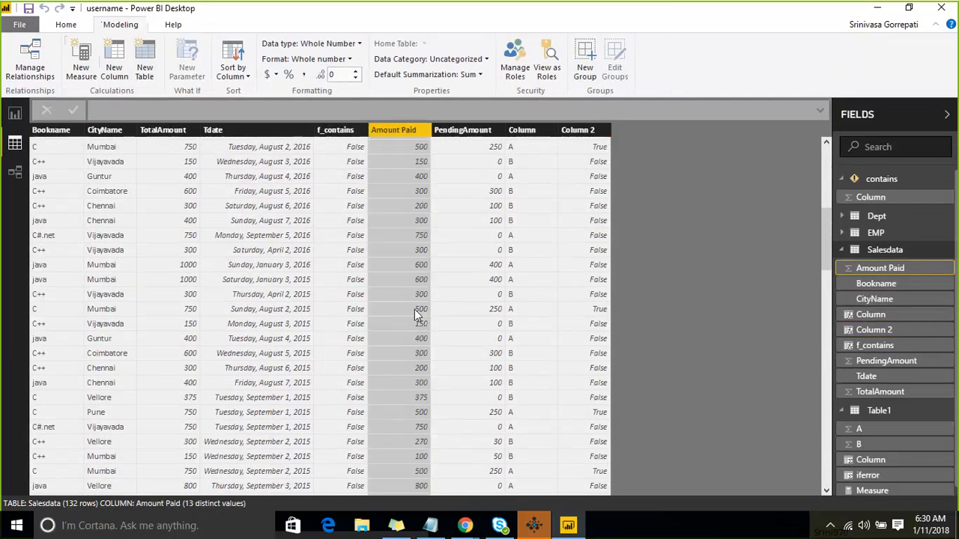
left_click(592, 289)
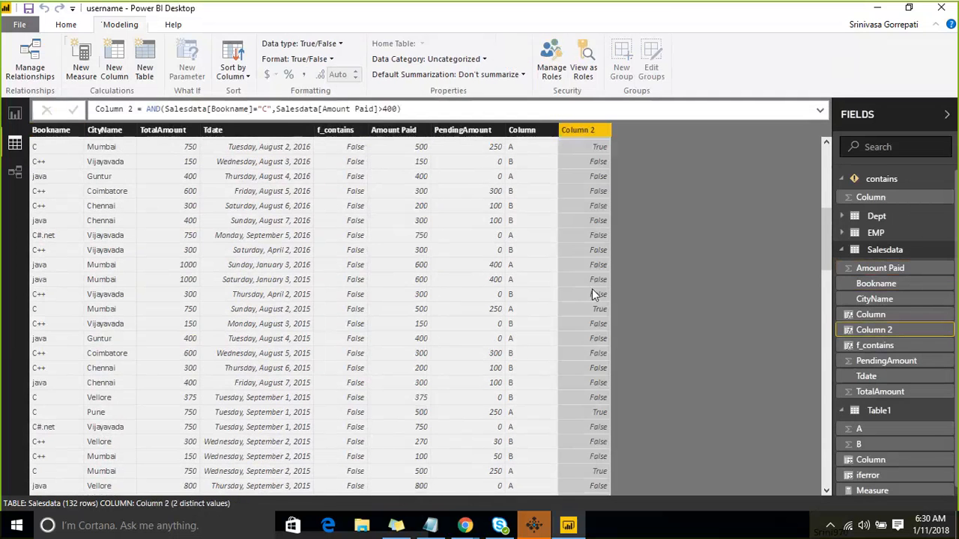
scroll(594, 277, "up", 5)
scroll(596, 264, "up", 3)
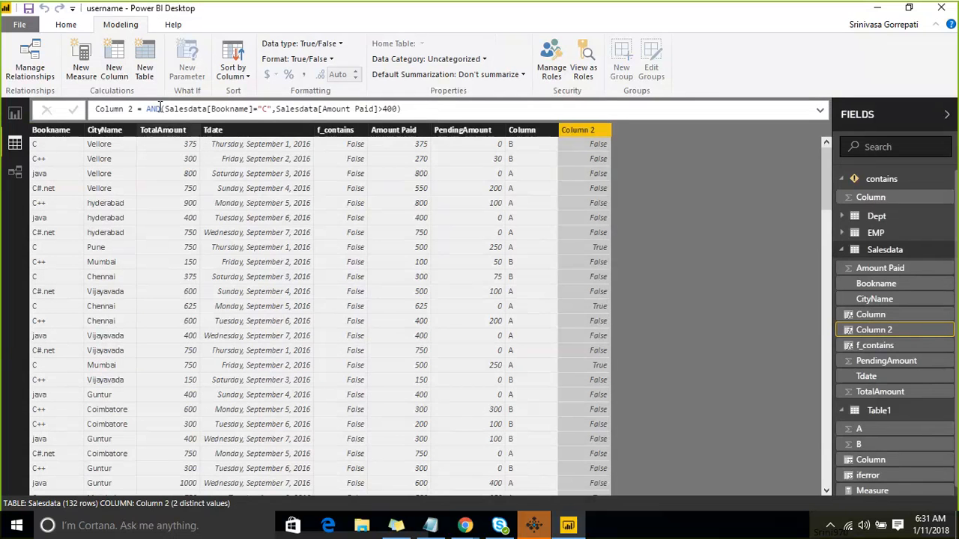
Highlight the AND formula and mark the Bookname, Amount Paid and Column 2 values with freehand annotations, clearing the marks when done
left_click_drag(148, 110, 422, 120)
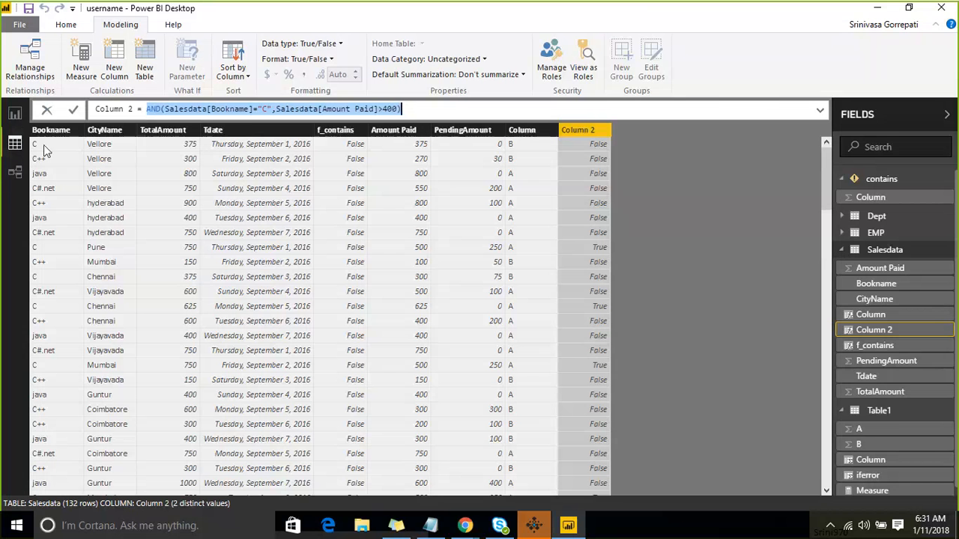
left_click(740, 22)
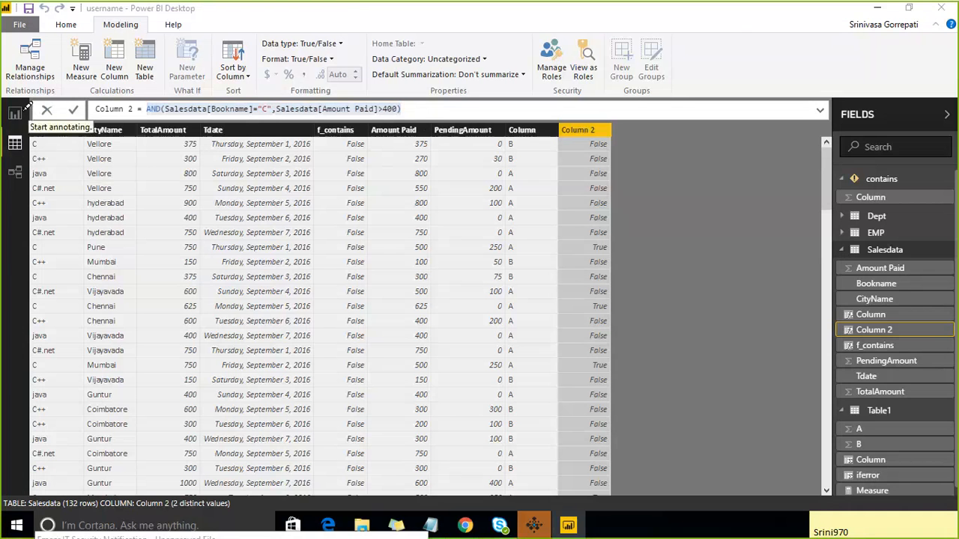
left_click_drag(29, 158, 8, 161)
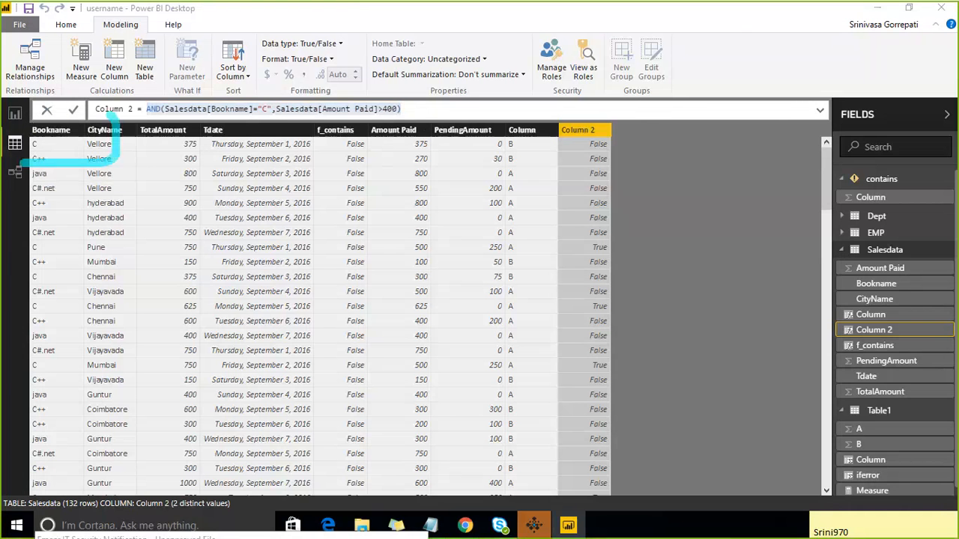
mouse_move(386, 150)
left_mouse_down()
mouse_move(441, 109)
mouse_move(379, 156)
left_mouse_up()
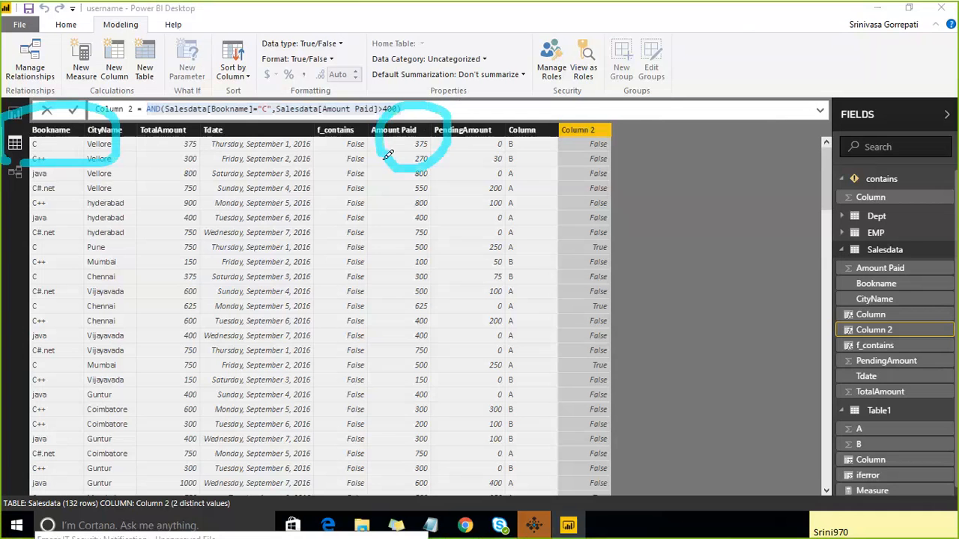
left_click_drag(567, 156, 778, 128)
mouse_move(633, 109)
left_mouse_down()
mouse_move(582, 154)
mouse_move(615, 234)
left_mouse_up()
left_click_drag(137, 147, 197, 126)
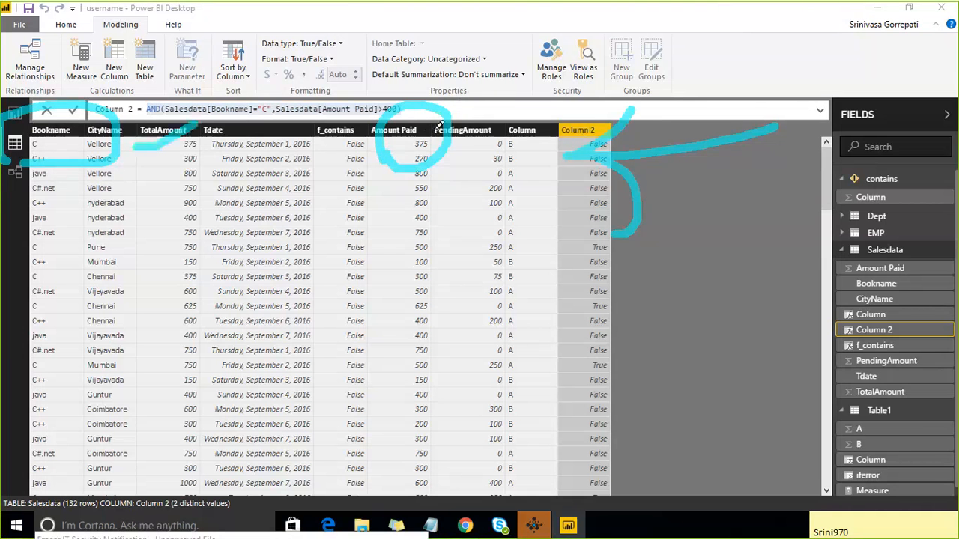
left_click_drag(436, 146, 485, 103)
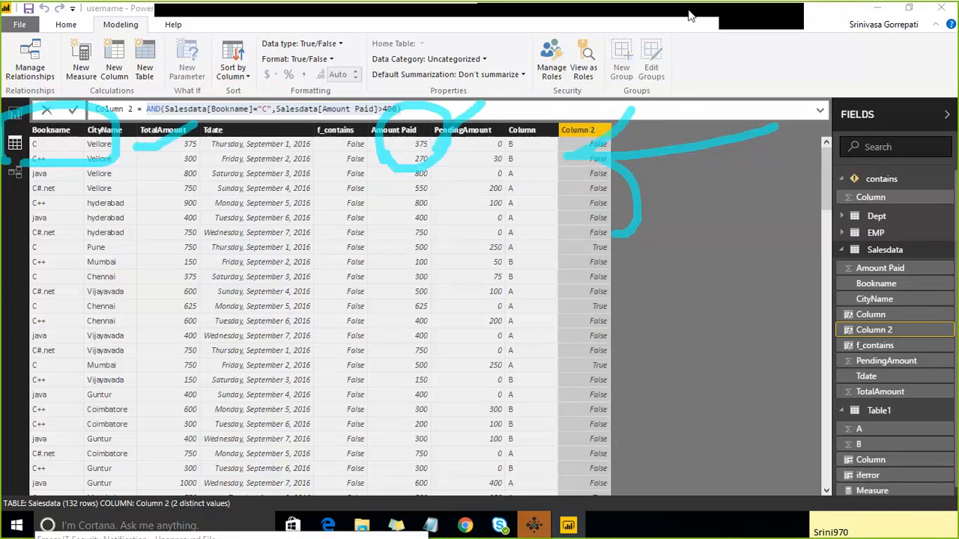
key("Escape")
Redefine Column 2 as Or(Salesdata[Bookname]="C",Salesdata[Amount Paid]>400)
key("BackSpace")
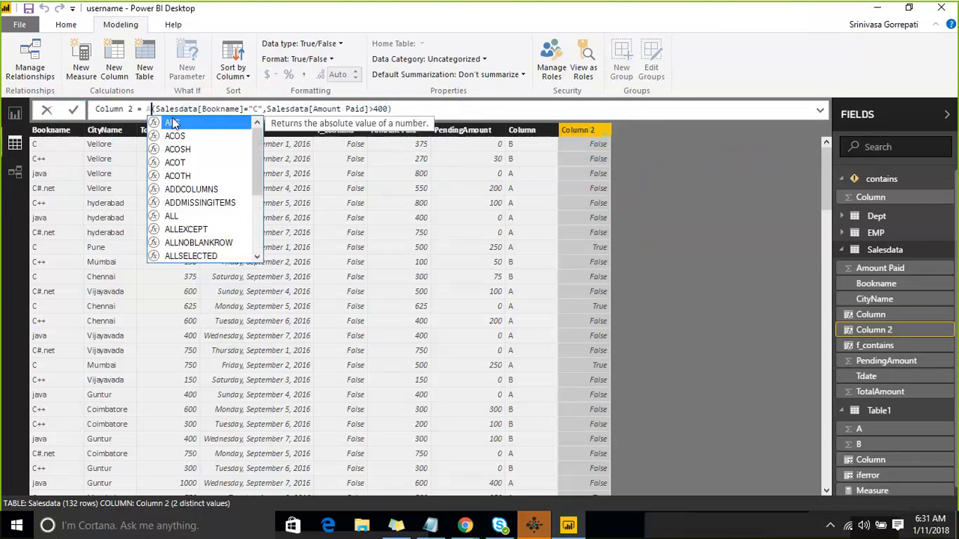
type("Or")
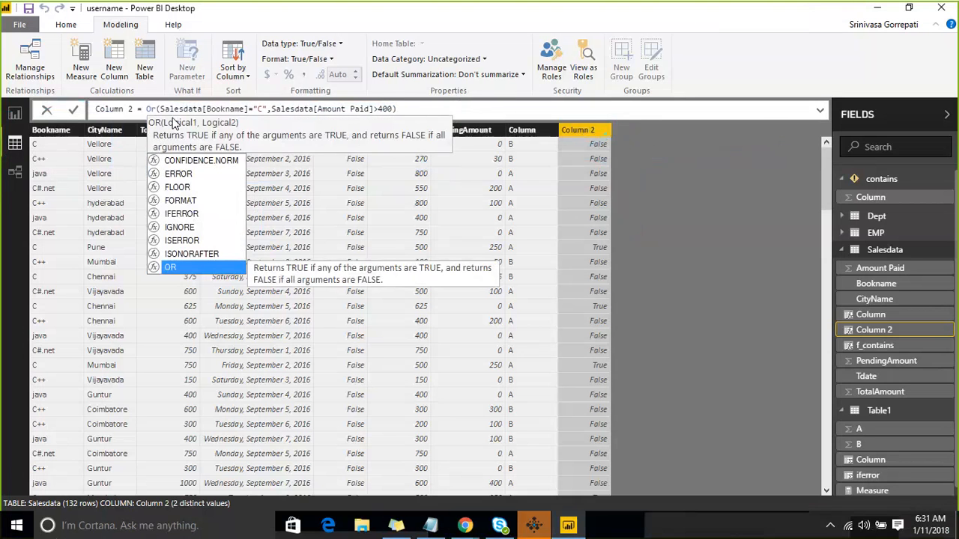
left_click(173, 116)
key("Return")
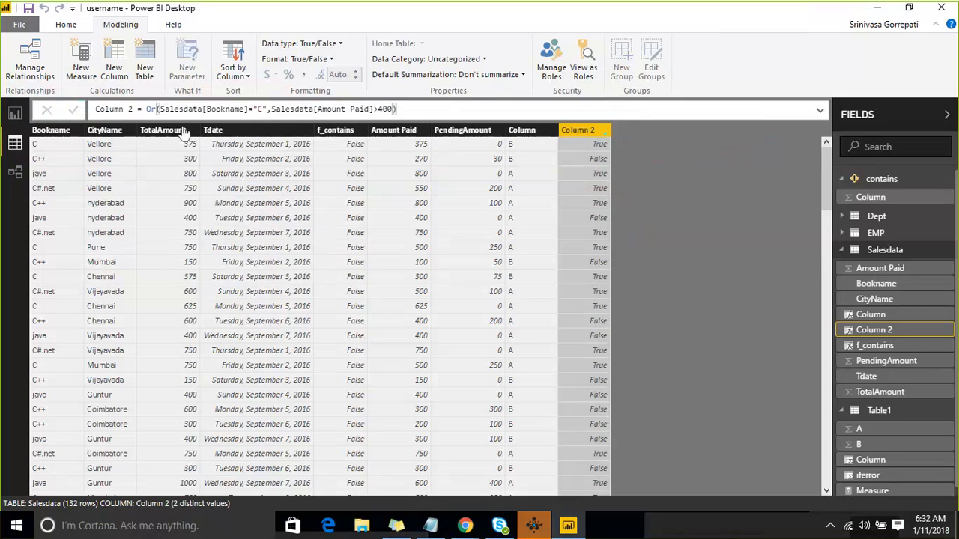
Switch to the dax course notes in Notepad, highlight the functions from IF to OR, and return to Power BI
mouse_move(429, 528)
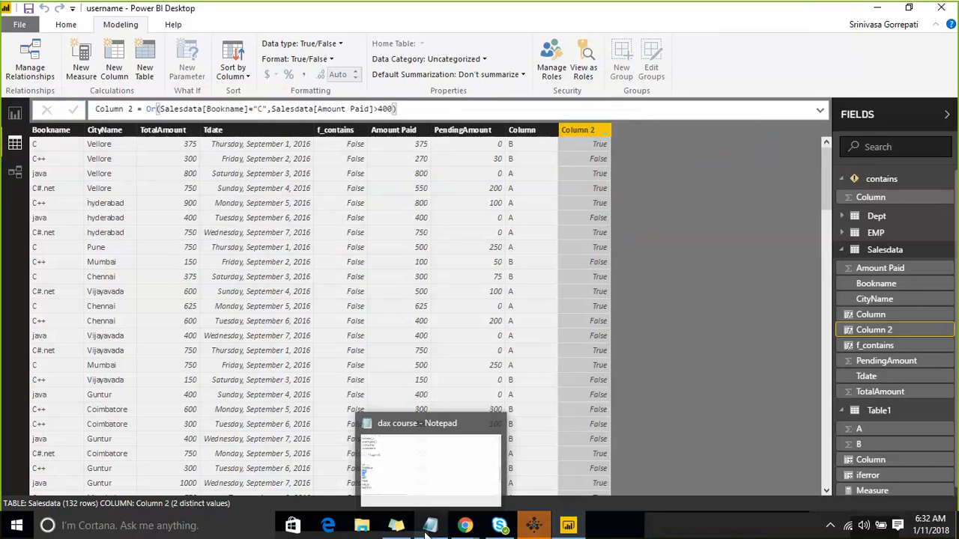
left_click(433, 472)
left_click(36, 298)
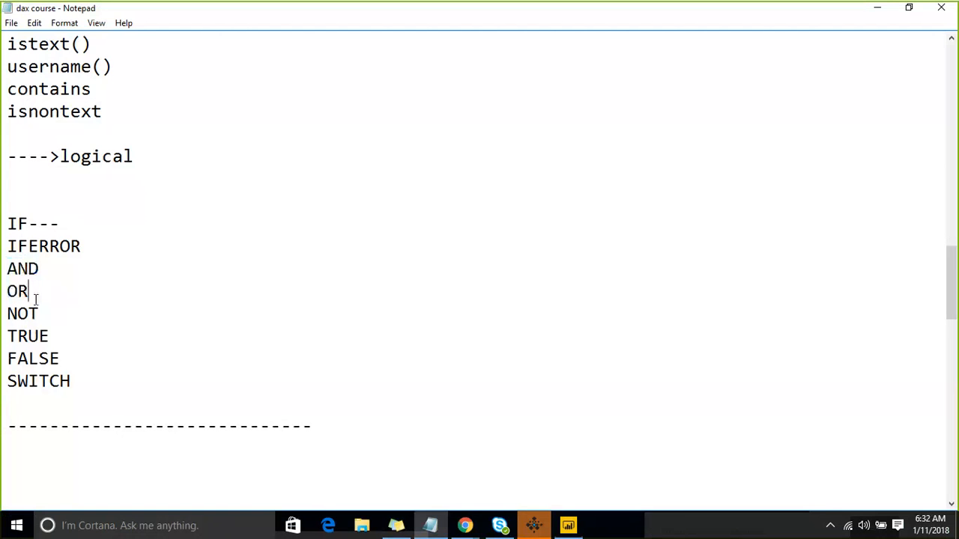
left_click_drag(35, 298, 7, 223)
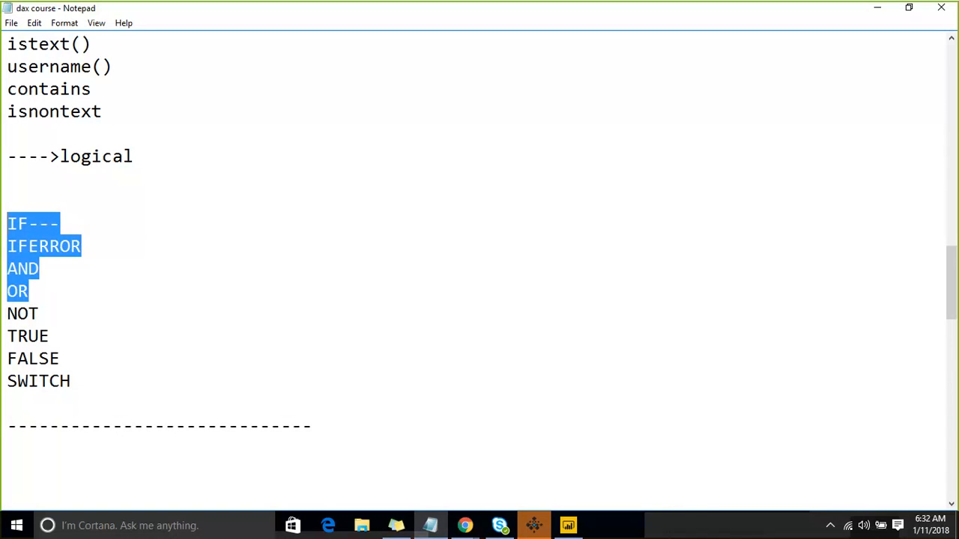
left_click(872, 13)
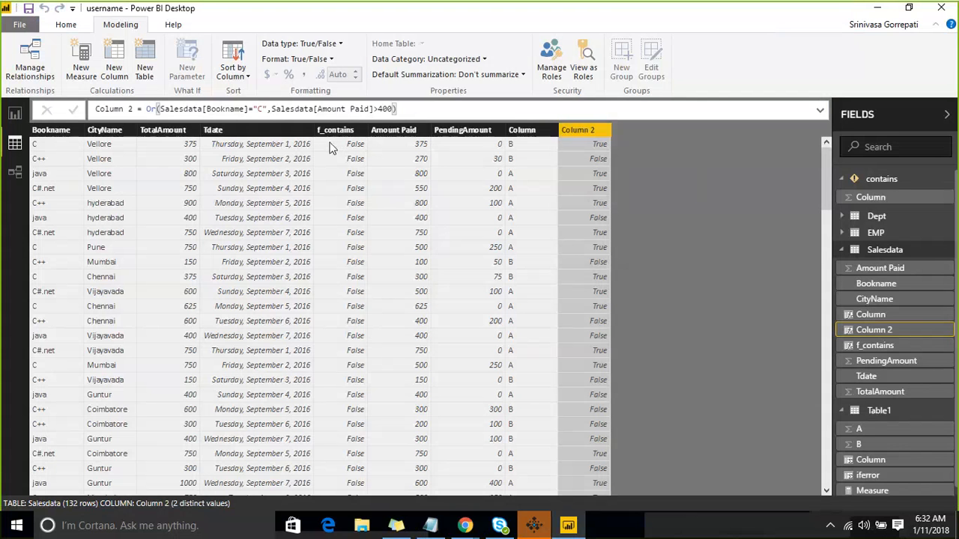
Try to redefine Column 2 as NOT(Salesdata[Bookname]="C",Salesdata[Amount Paid]>400)
left_click(157, 109)
key("Home")
key("ctrl+shift+Right")
type("NOT")
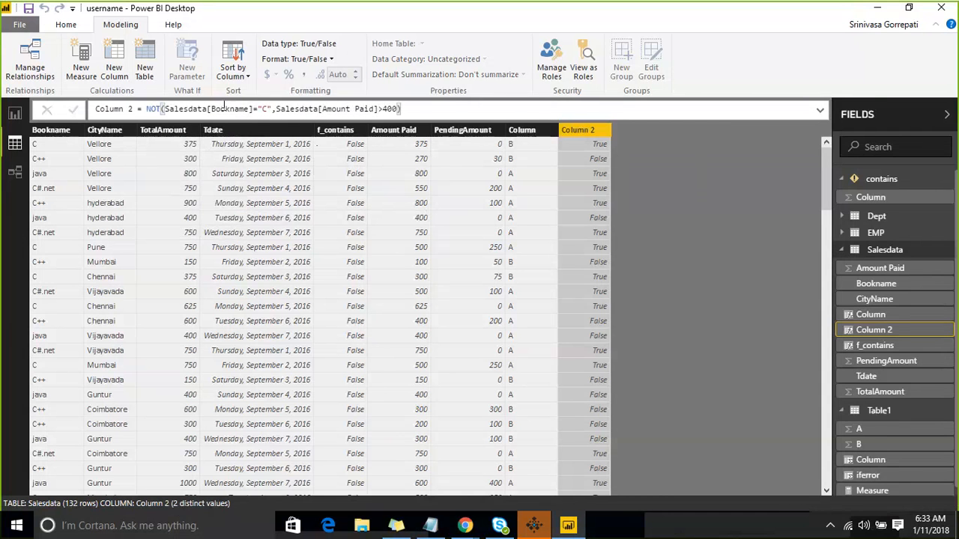
key("Return")
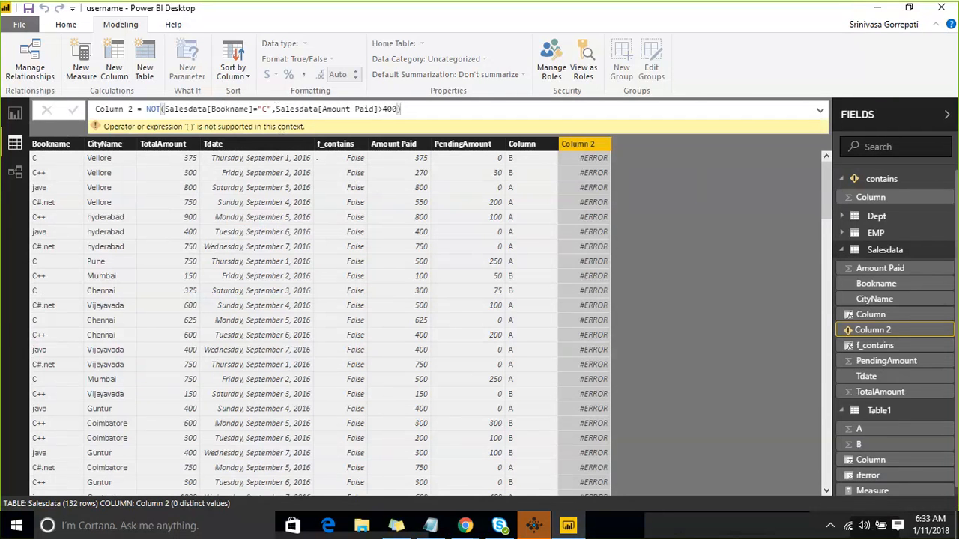
Nest an And inside the NOT so Column 2's formula reads NOT(And(Salesdata[Bookname]="C",Salesdata[Amount Paid]>400))
left_click(164, 111)
type("and")
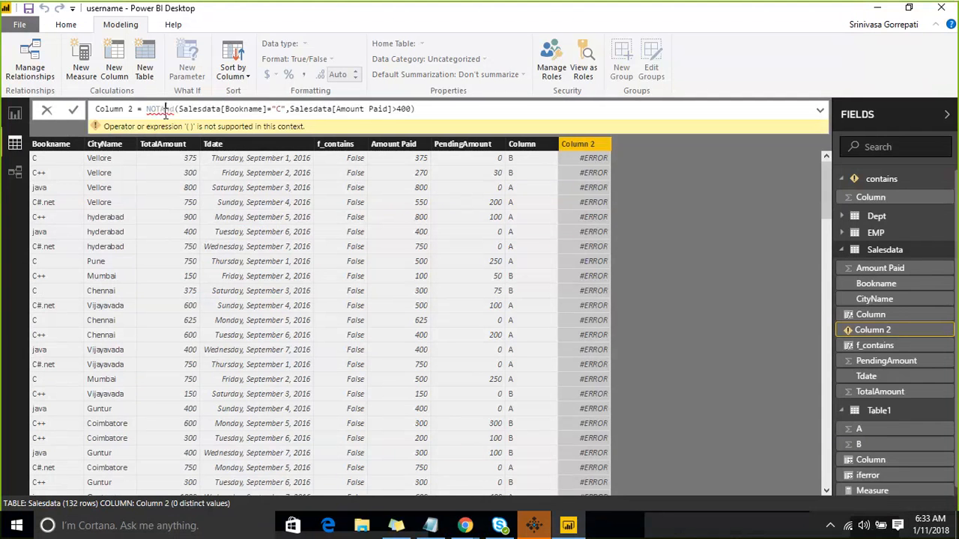
type("(")
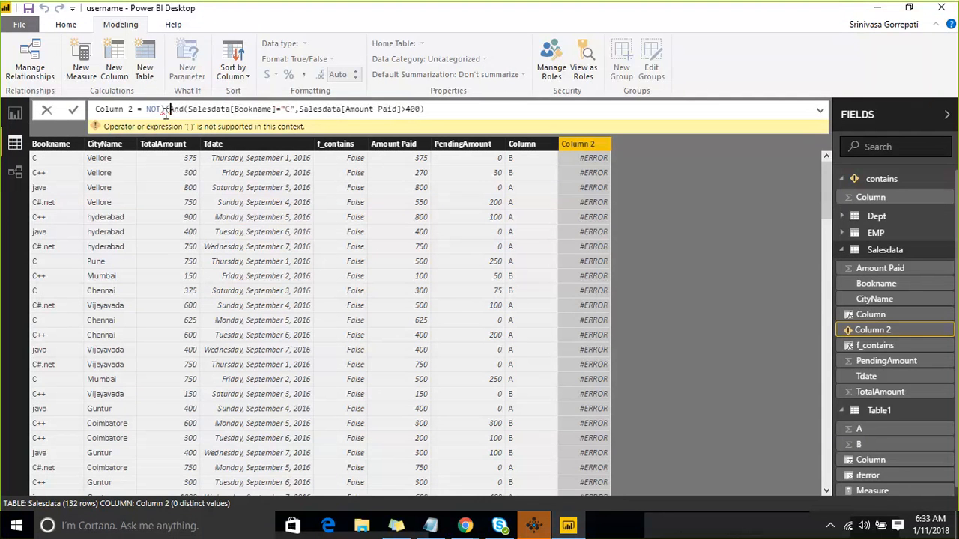
key("Delete")
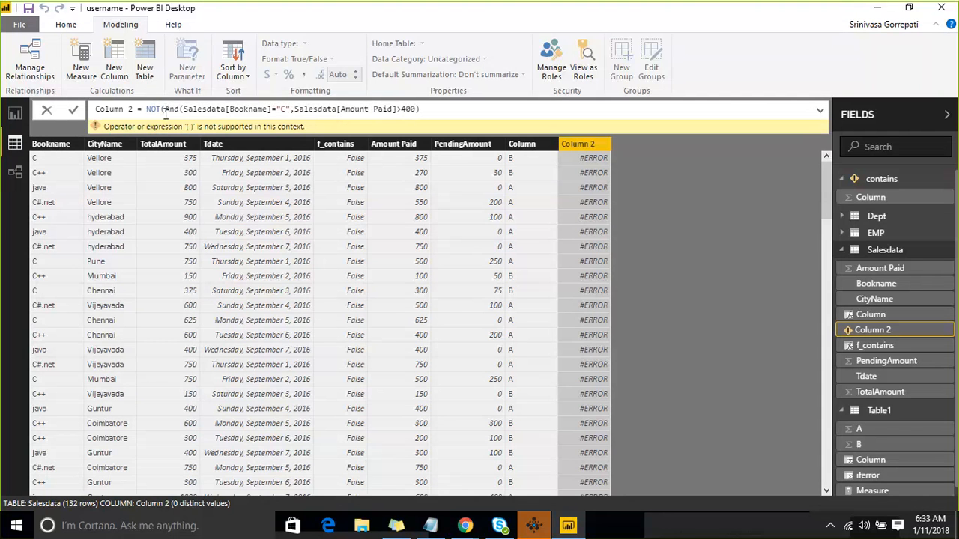
key("End")
type(")")
left_click_drag(164, 110, 417, 110)
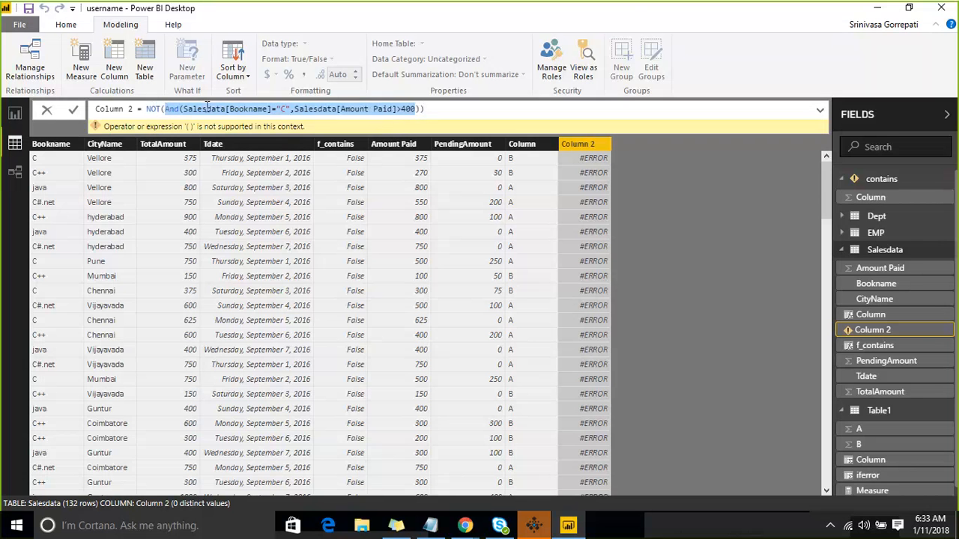
left_click(451, 108)
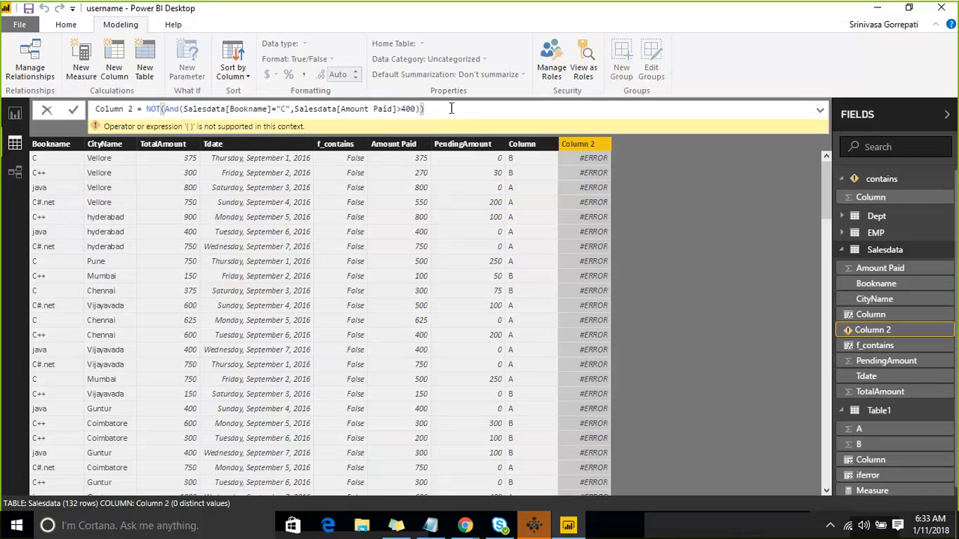
key("Return")
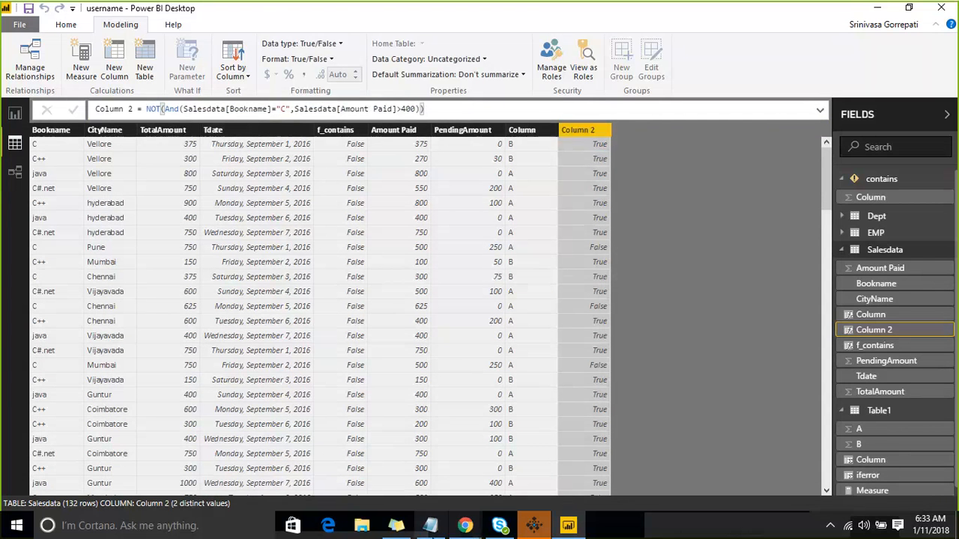
Switch to the dax course notes in Notepad, highlight the TRUE and FALSE entries, and return to Power BI
left_click(430, 525)
left_click(50, 337)
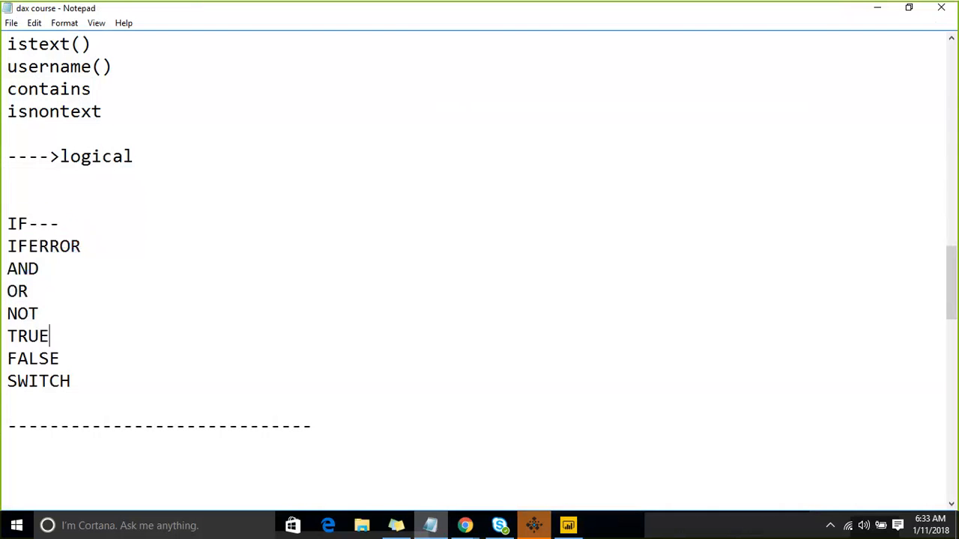
left_click_drag(39, 314, 4, 294)
left_click_drag(50, 337, 7, 336)
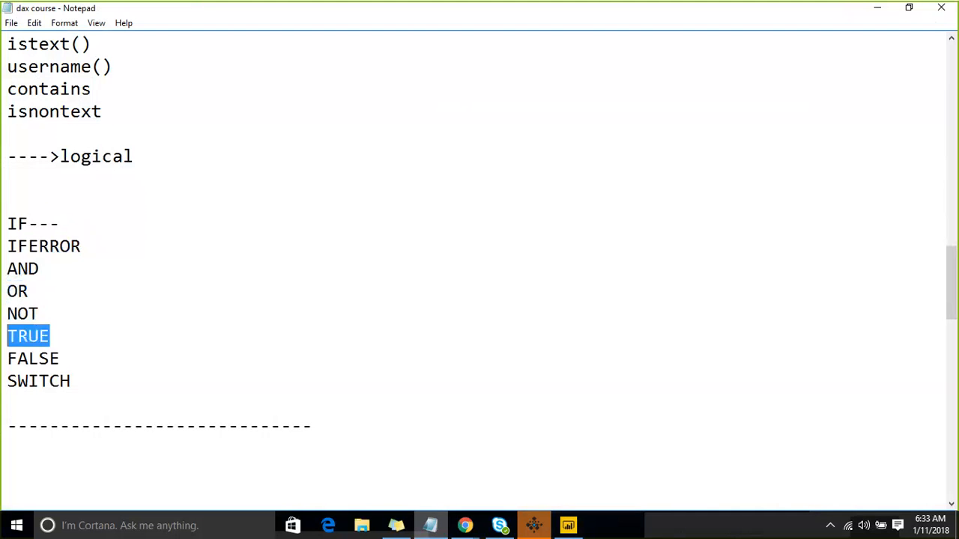
left_click_drag(77, 359, 6, 336)
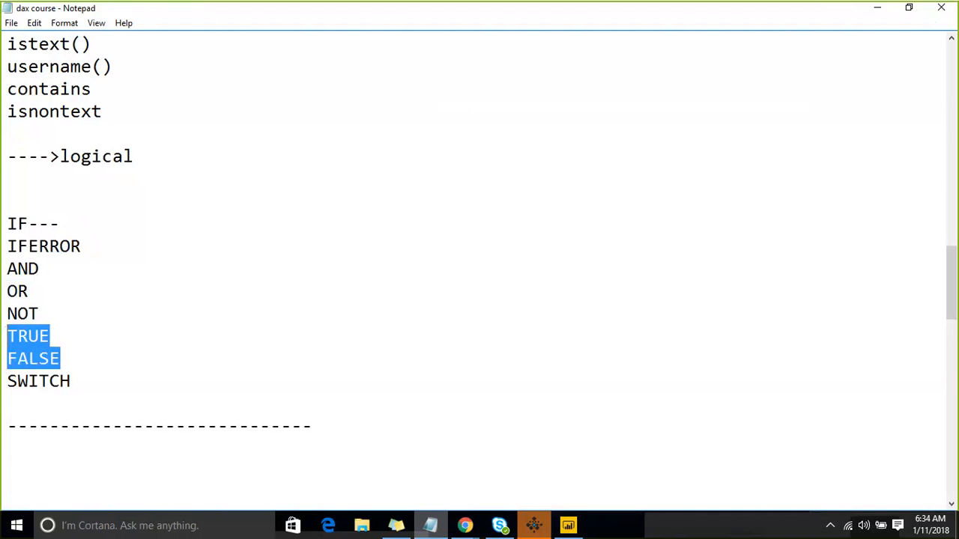
left_click(876, 11)
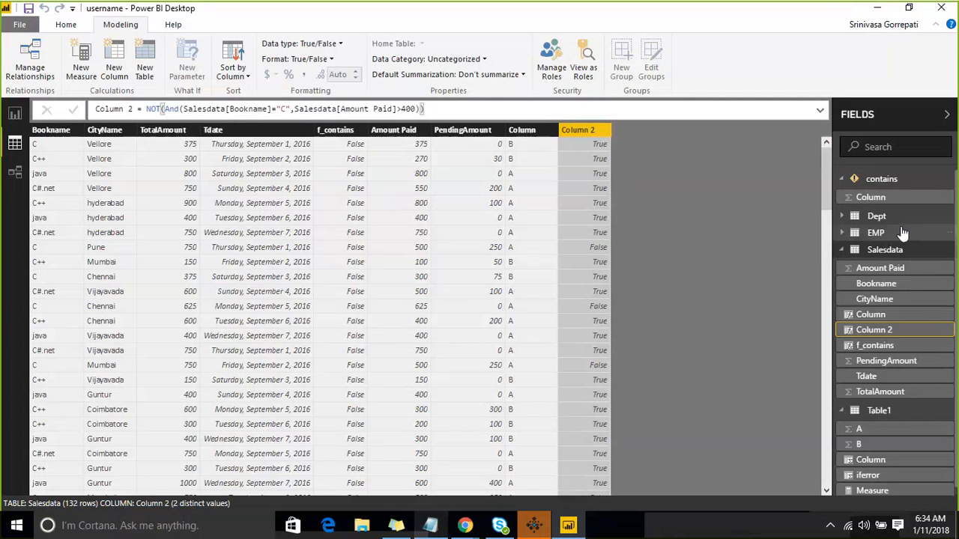
Add a new calculated column to Salesdata with the formula TRUE() and look through its rows
right_click(950, 255)
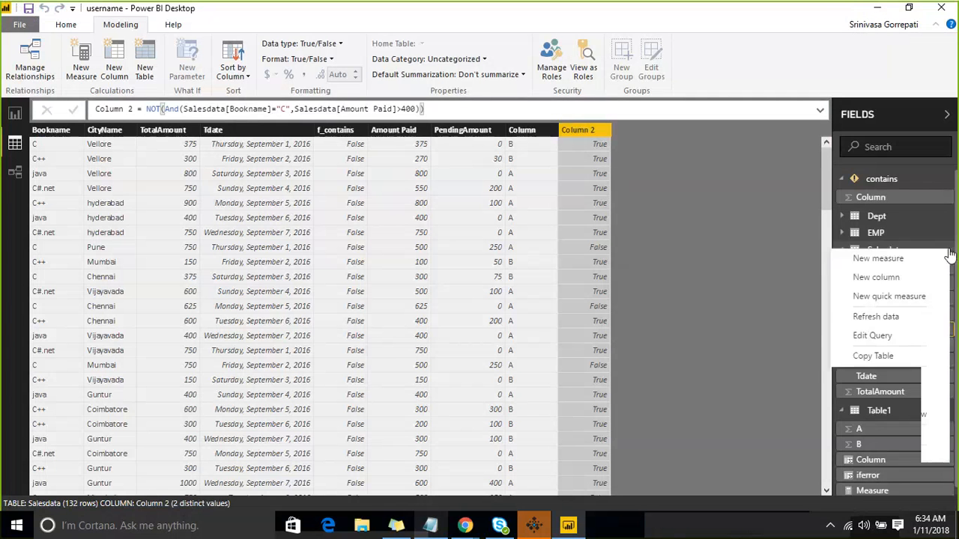
left_click(889, 277)
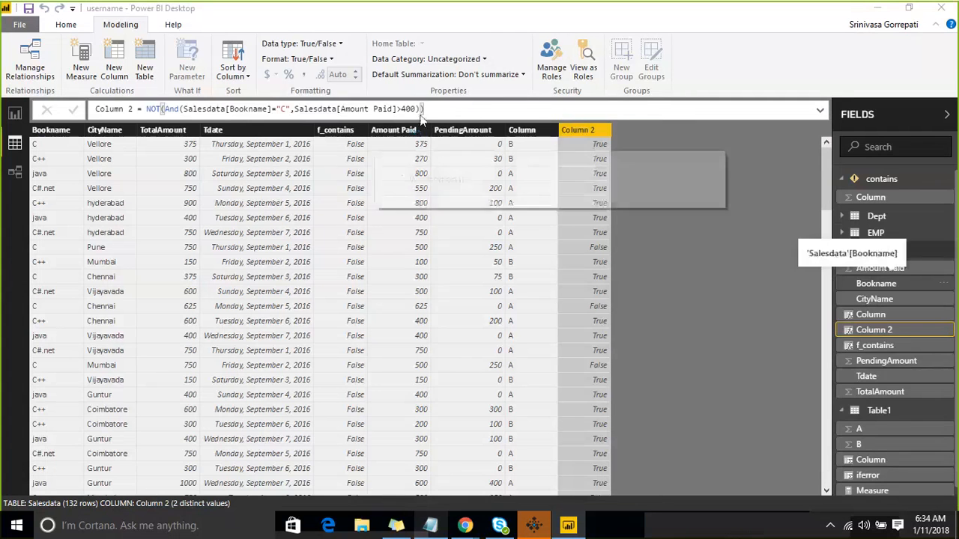
left_click(373, 111)
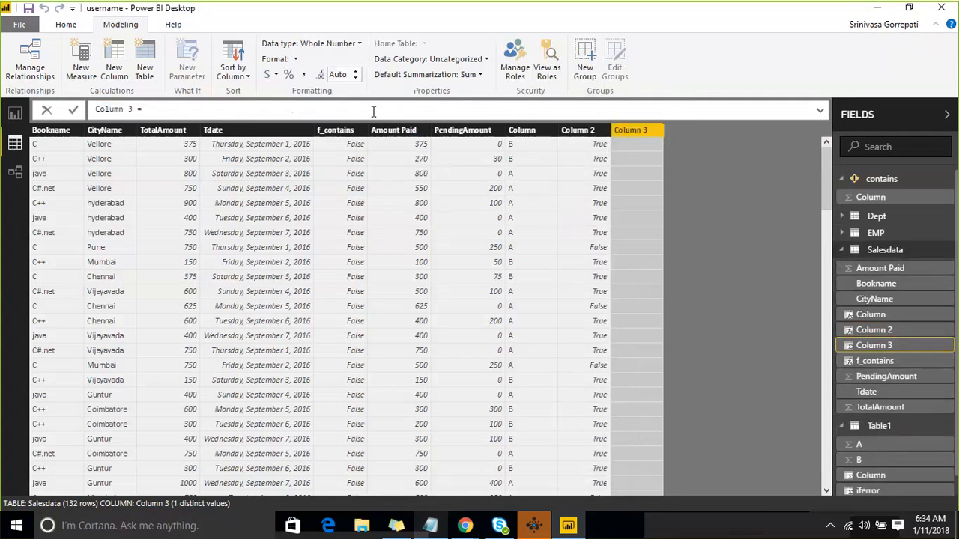
type("tru")
key("BackSpace")
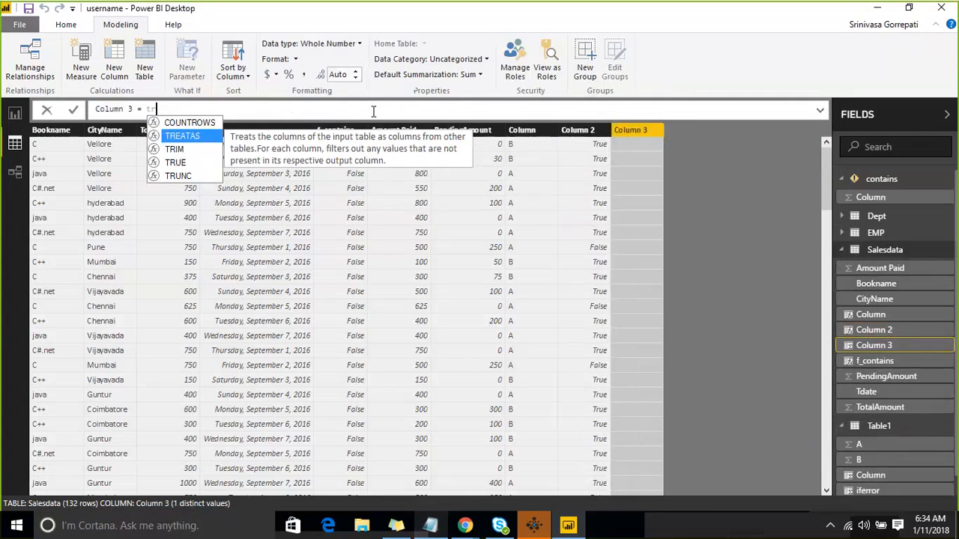
key("Down")
key("Down")
key("Tab")
type(")")
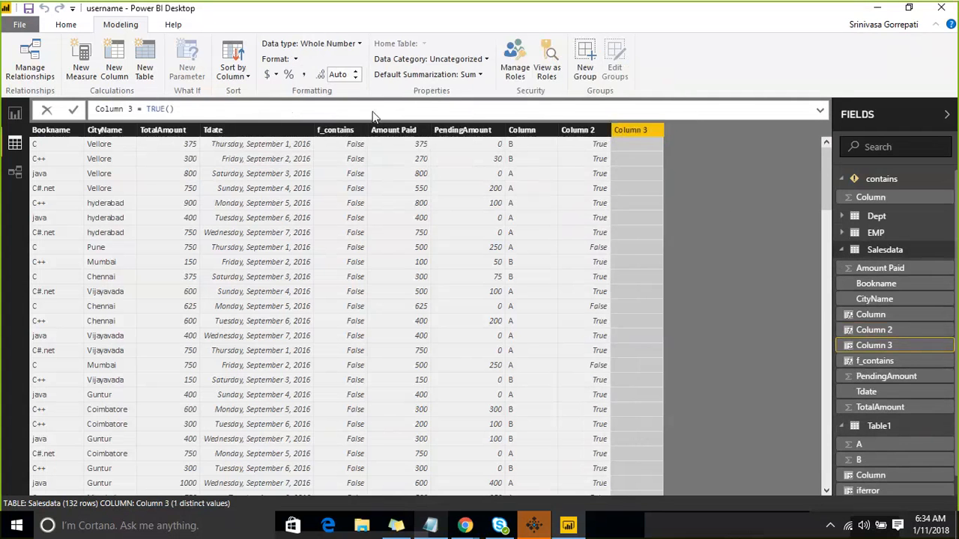
key("Return")
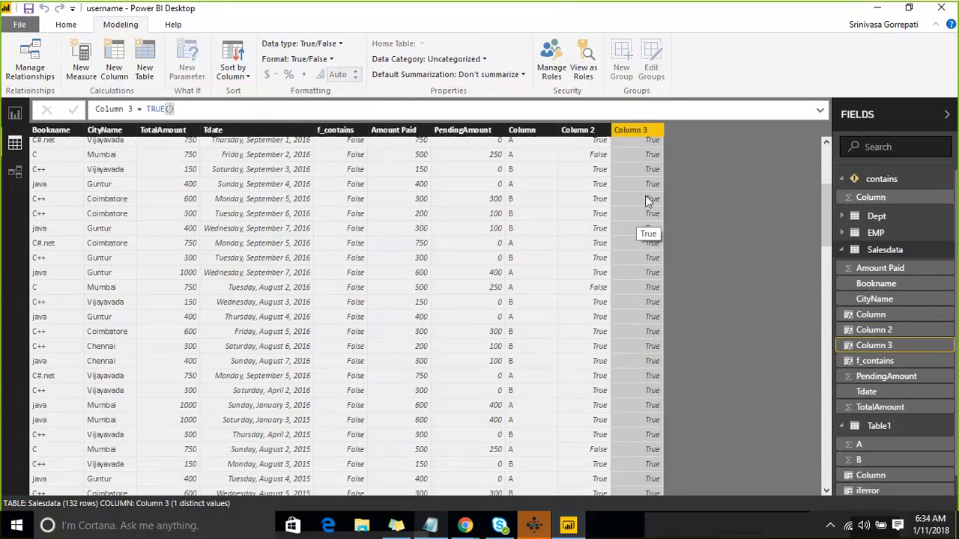
scroll(571, 323, "down", 8)
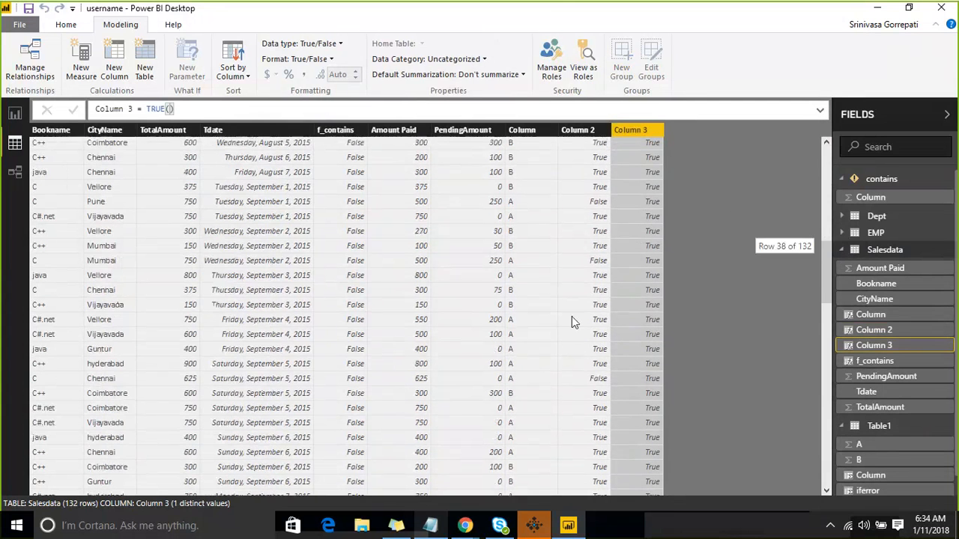
Switch to the dax course notes in Notepad and examine the FALSE entry in the logical functions list
left_click(430, 526)
left_click(92, 354)
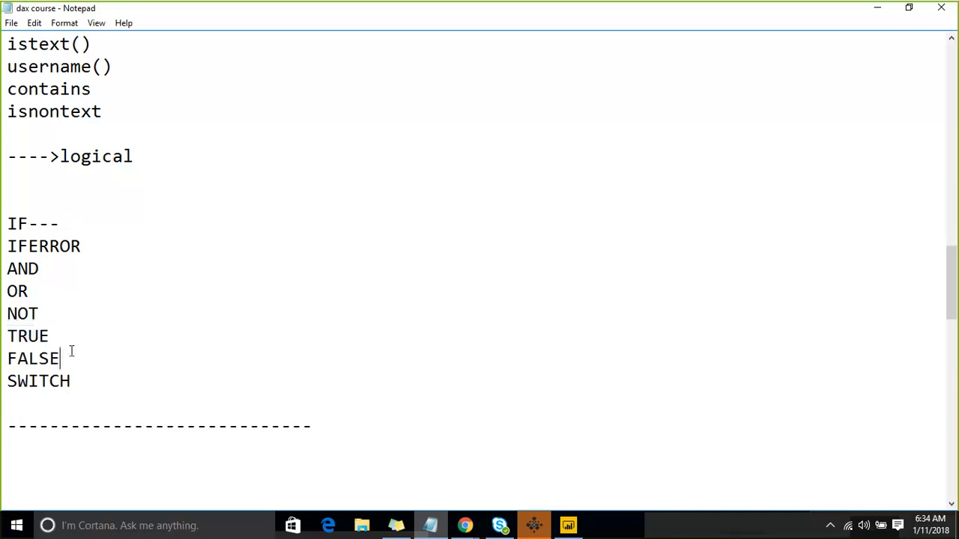
left_click_drag(71, 353, 10, 351)
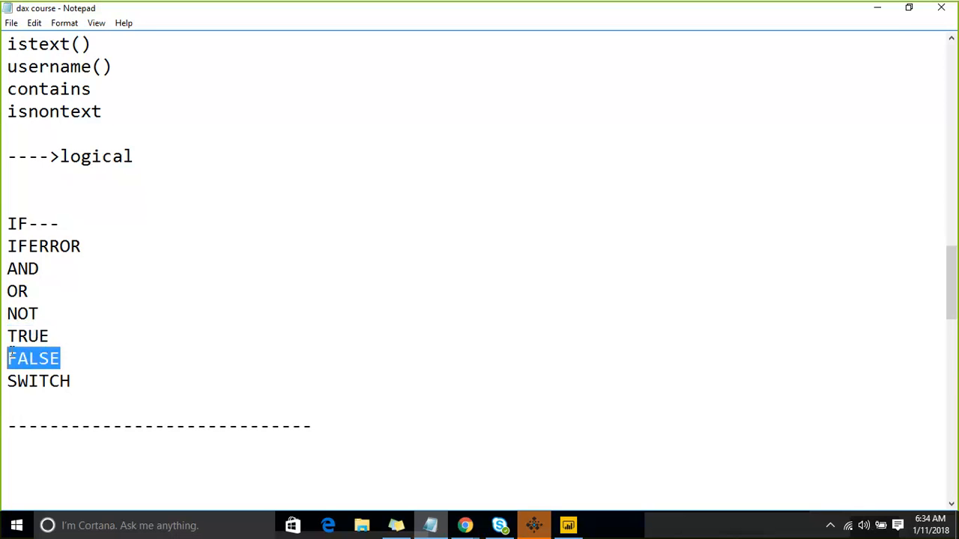
left_click(79, 337)
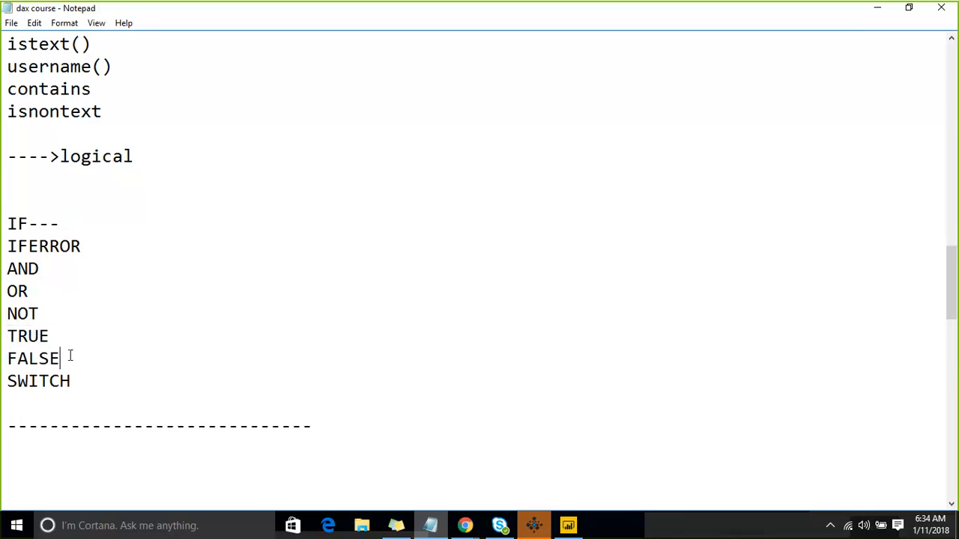
Highlight the entries from IF to FALSE in the dax course notes and return to Power BI
left_click_drag(71, 355, 7, 222)
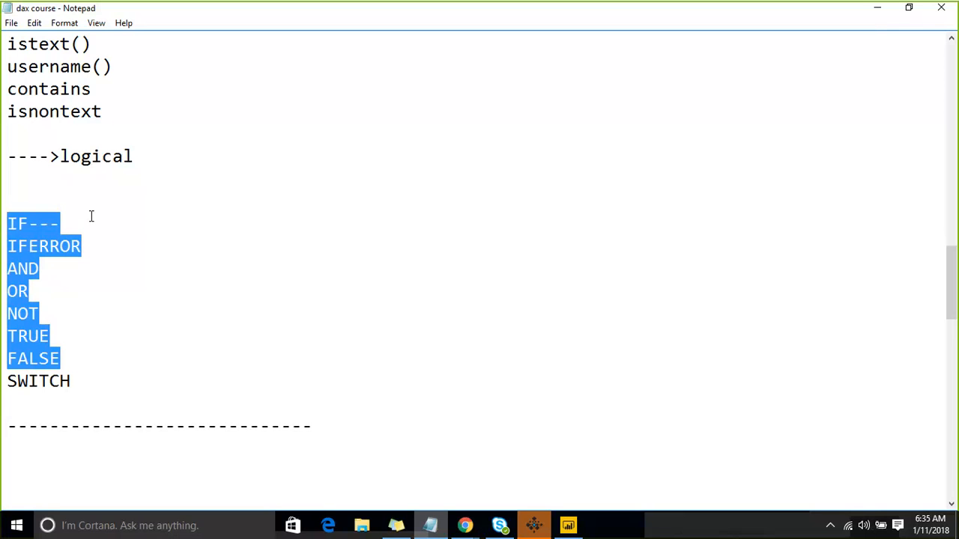
left_click(876, 9)
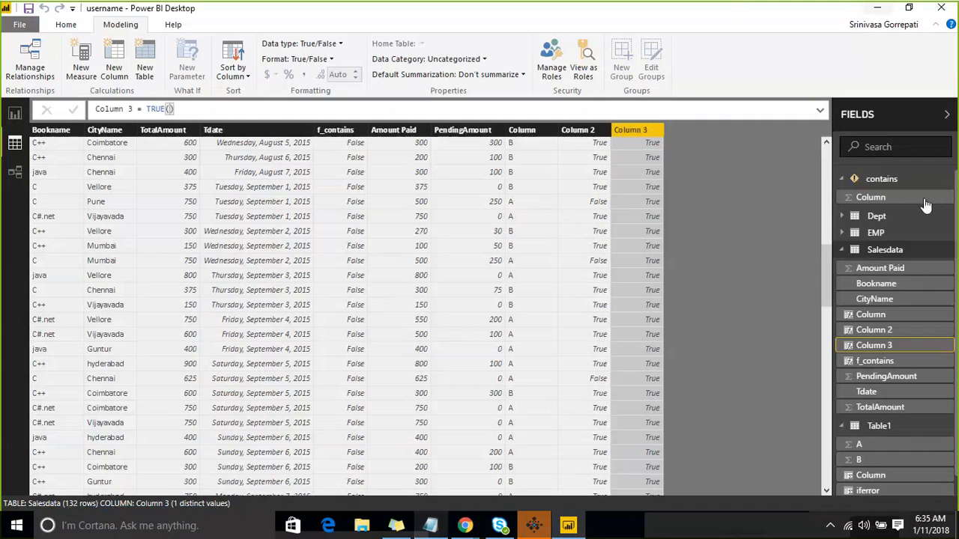
Add a new calculated column to the Salesdata table and begin its formula with SWITCH(
left_click(952, 255)
left_click(895, 279)
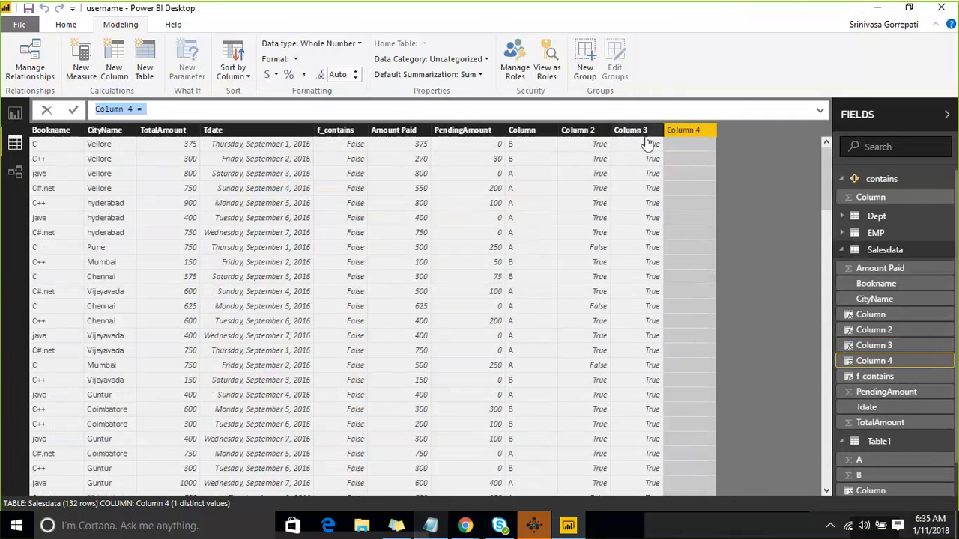
type("Sw")
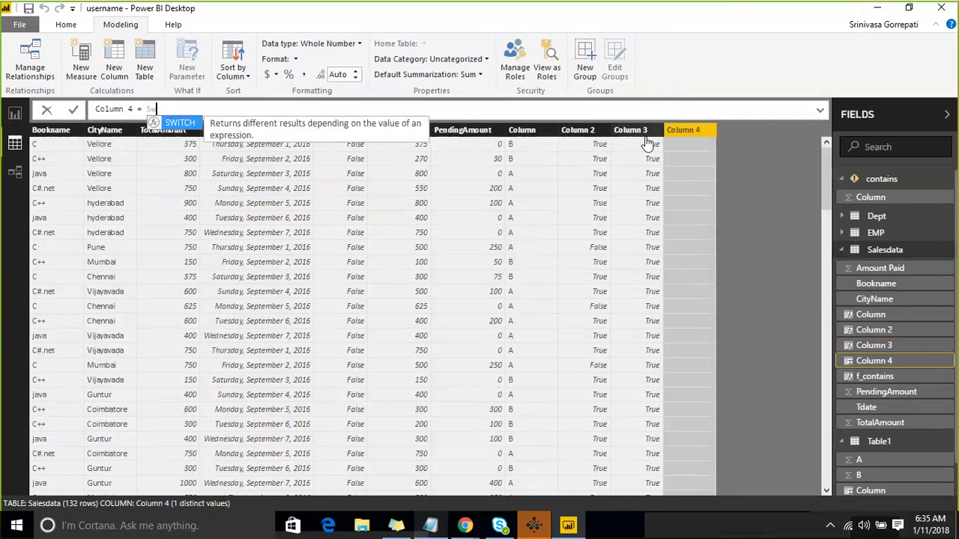
type("i")
key("Tab")
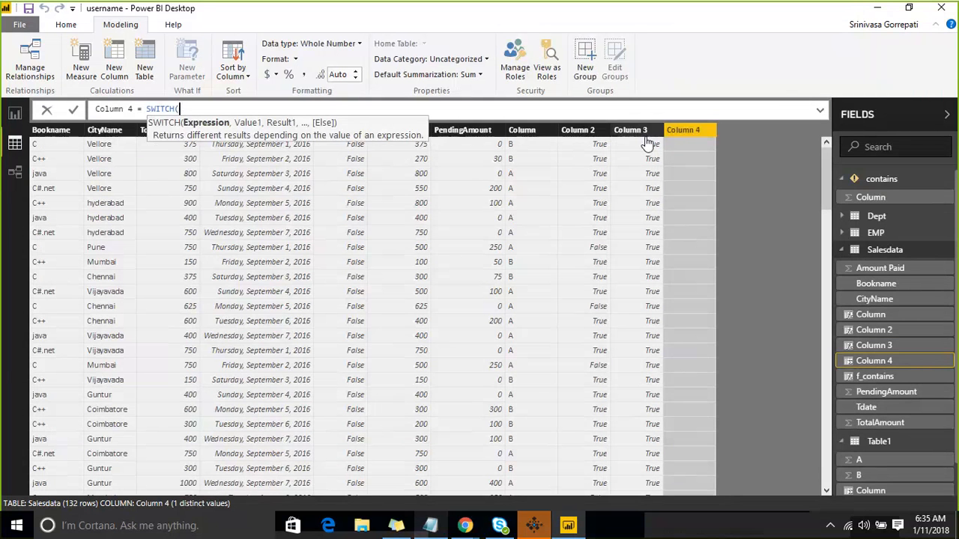
type("SUM(")
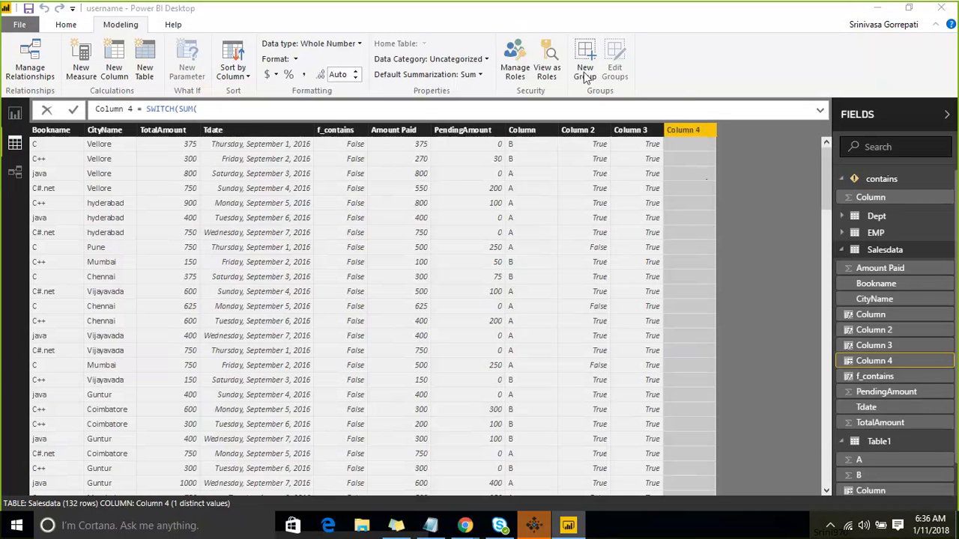
left_click(283, 113)
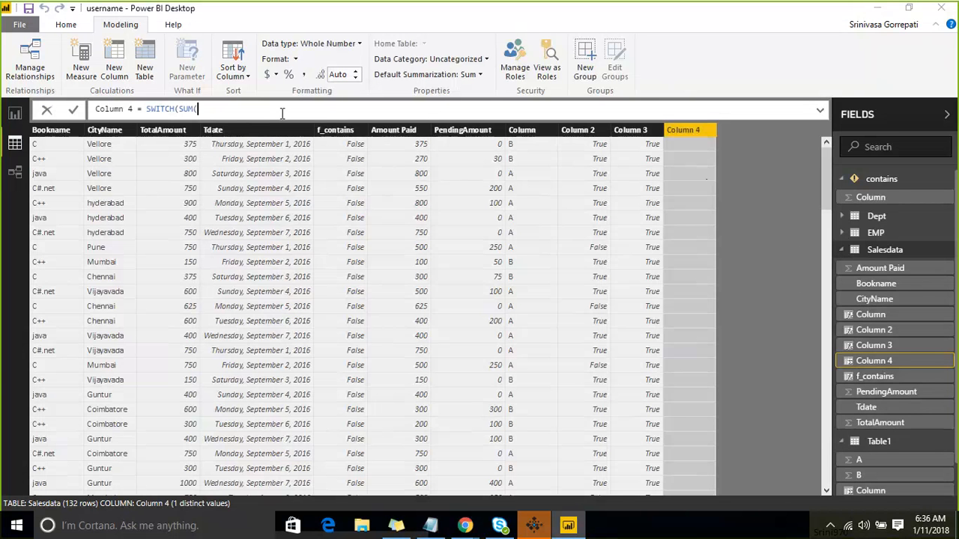
key("BackSpace")
key("BackSpace")
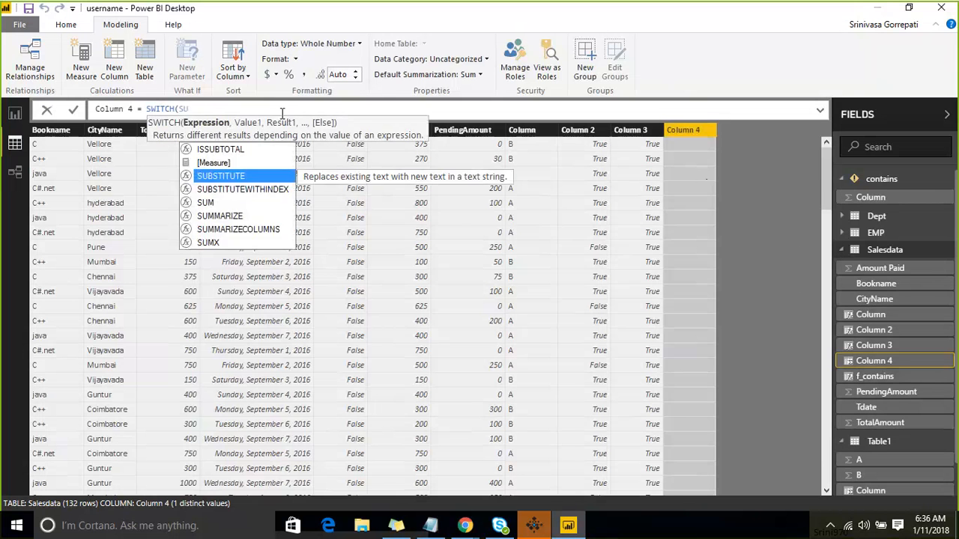
key("BackSpace")
key("BackSpace")
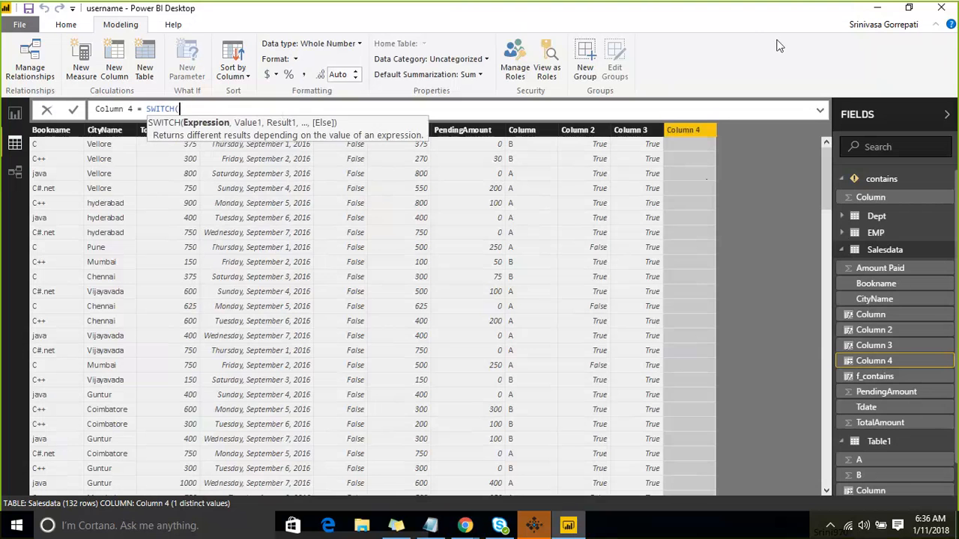
left_click(748, 22)
left_click_drag(149, 156, 149, 234)
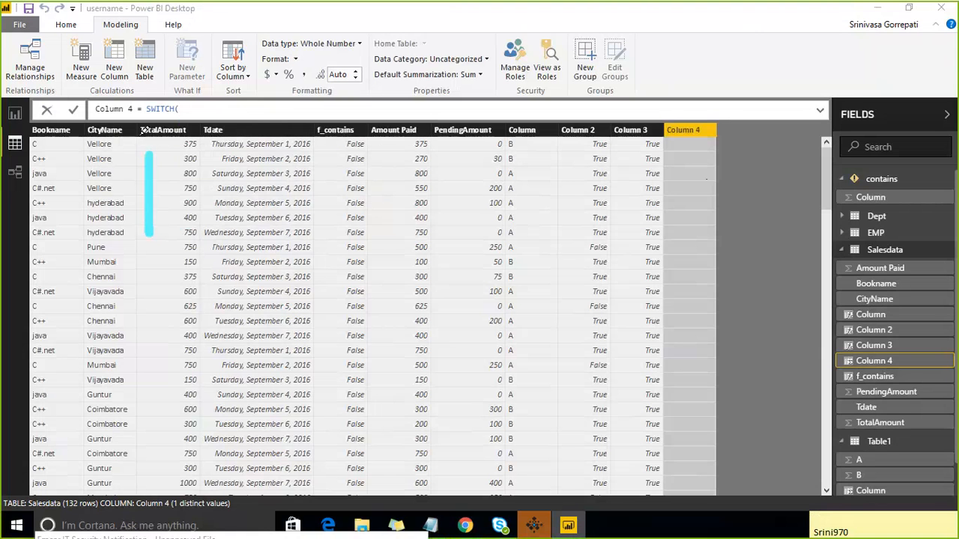
left_click_drag(176, 113, 196, 223)
left_click_drag(238, 69, 250, 181)
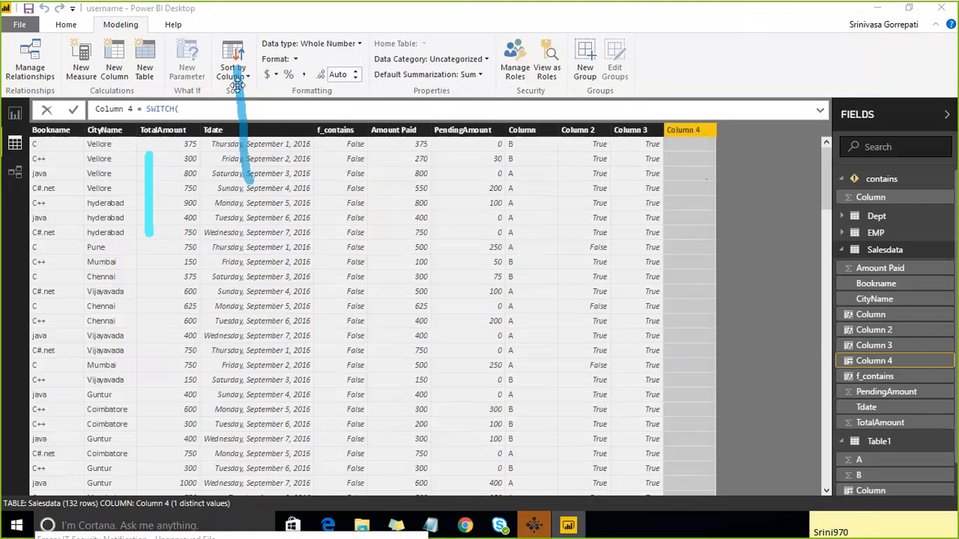
left_click_drag(187, 157, 199, 268)
left_click_drag(171, 208, 219, 173)
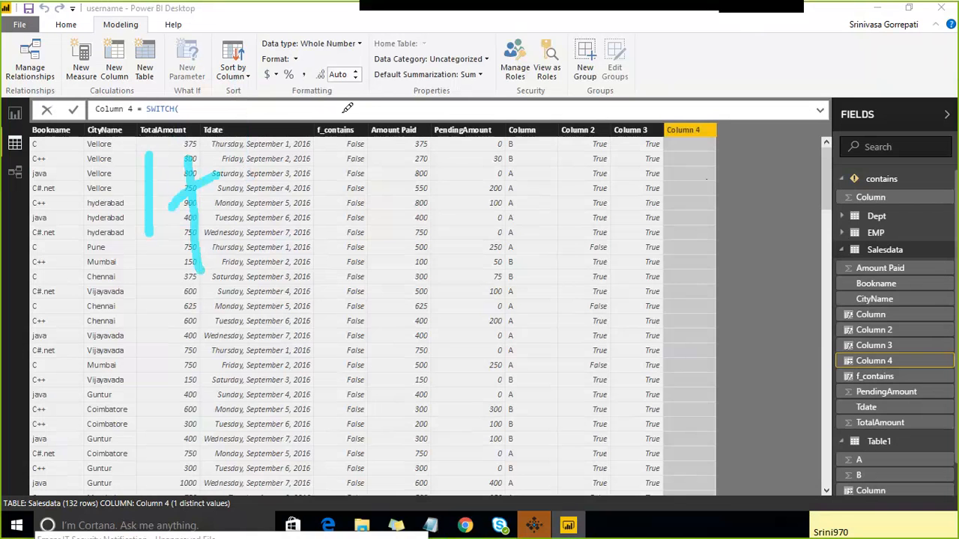
left_click_drag(318, 72, 333, 446)
mouse_move(383, 83)
left_mouse_down()
mouse_move(404, 139)
mouse_move(474, 112)
mouse_move(550, 108)
left_mouse_up()
left_click(511, 74)
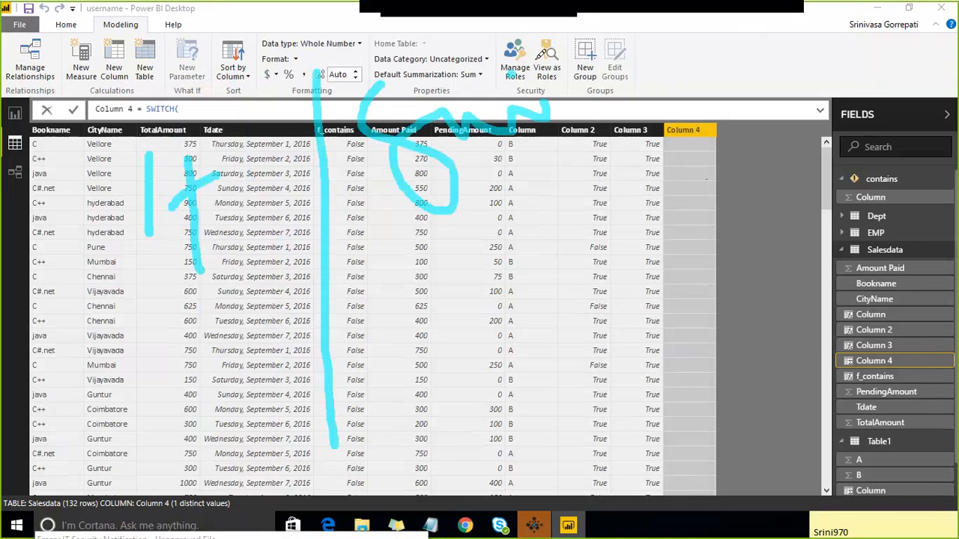
left_click_drag(556, 50, 600, 123)
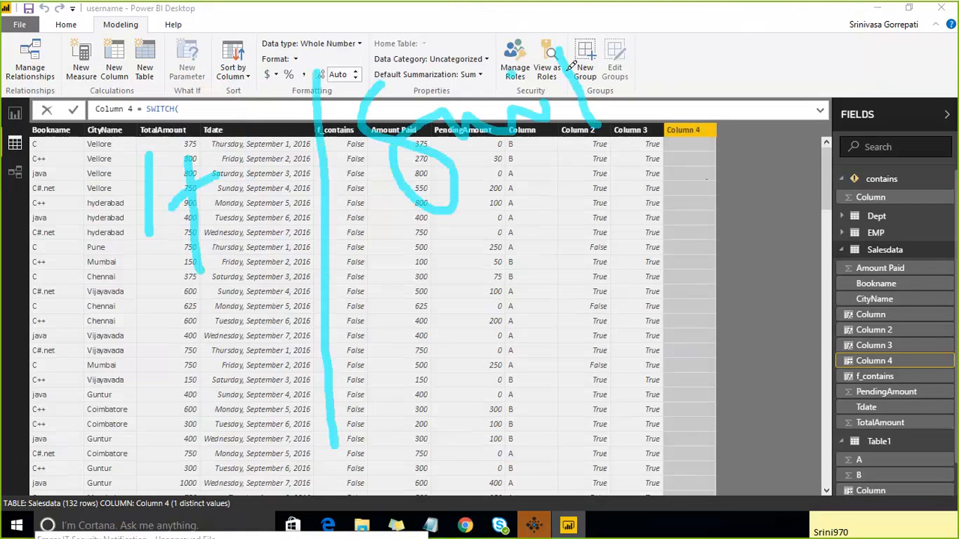
left_click_drag(30, 343, 669, 129)
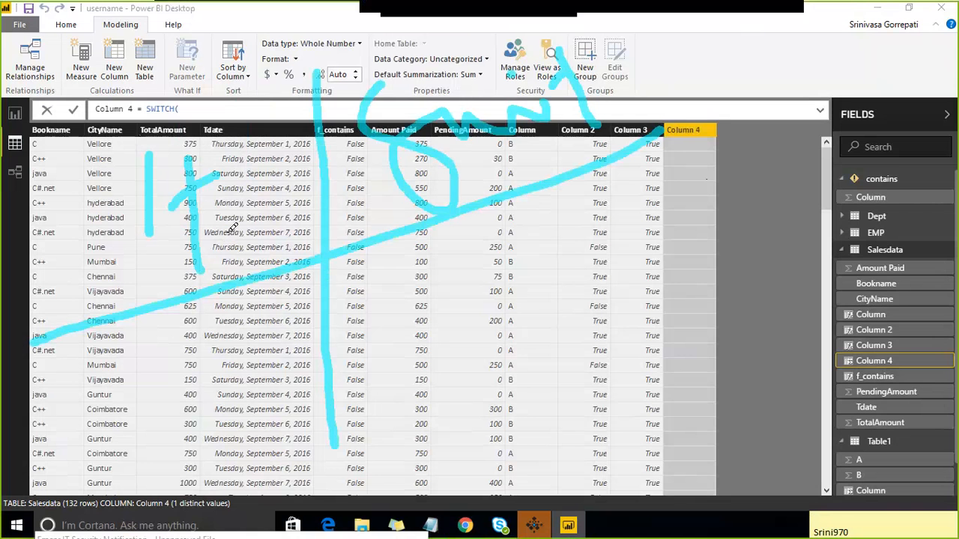
left_click_drag(225, 232, 259, 351)
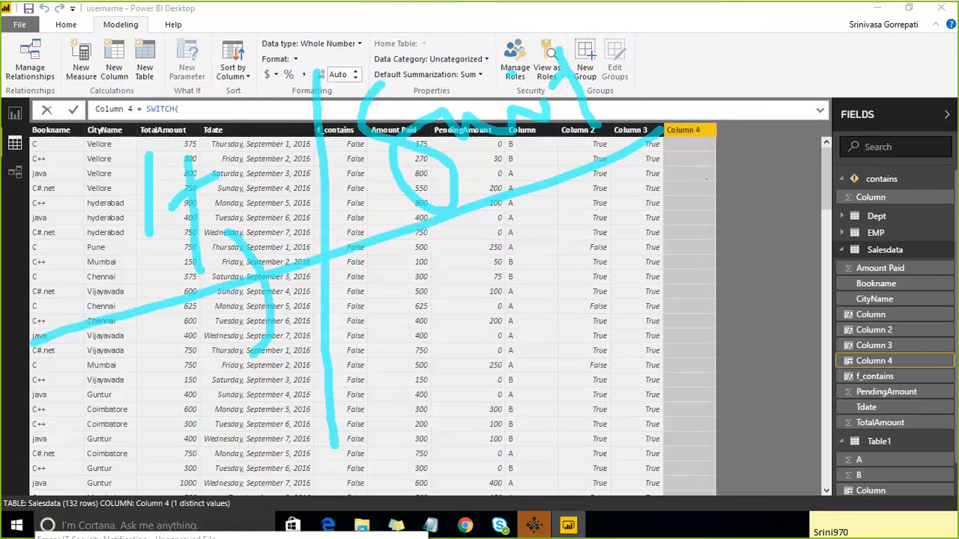
mouse_move(690, 86)
left_mouse_down()
mouse_move(775, 54)
mouse_move(781, 64)
left_mouse_up()
mouse_move(251, 176)
left_mouse_down()
mouse_move(274, 365)
mouse_move(264, 393)
left_mouse_up()
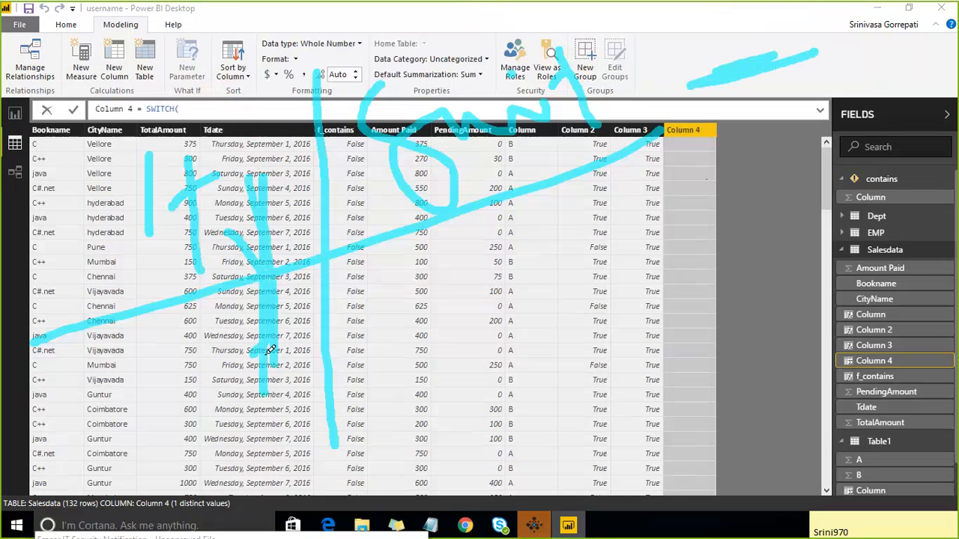
left_click_drag(251, 212, 244, 259)
left_click_drag(246, 141, 242, 268)
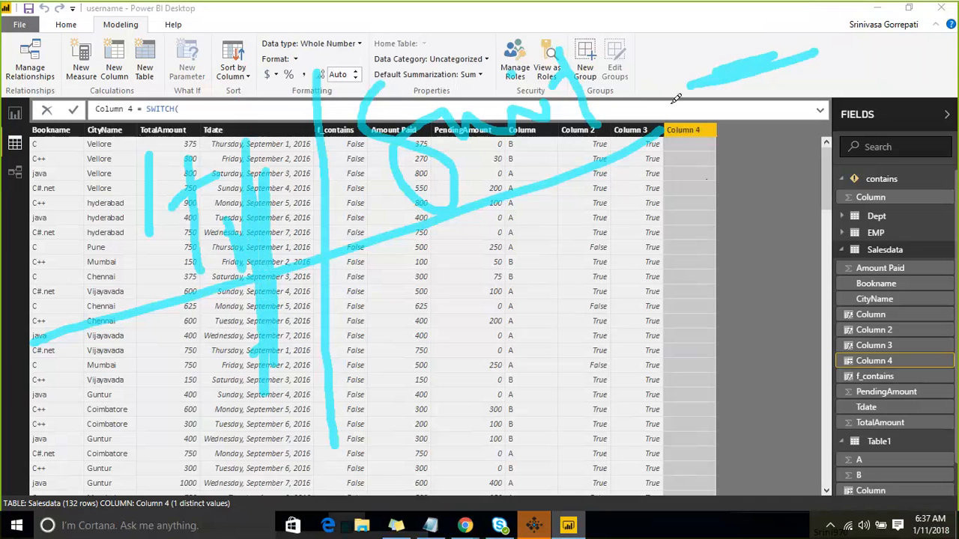
mouse_move(436, 251)
left_mouse_down()
mouse_move(440, 300)
mouse_move(702, 190)
left_mouse_up()
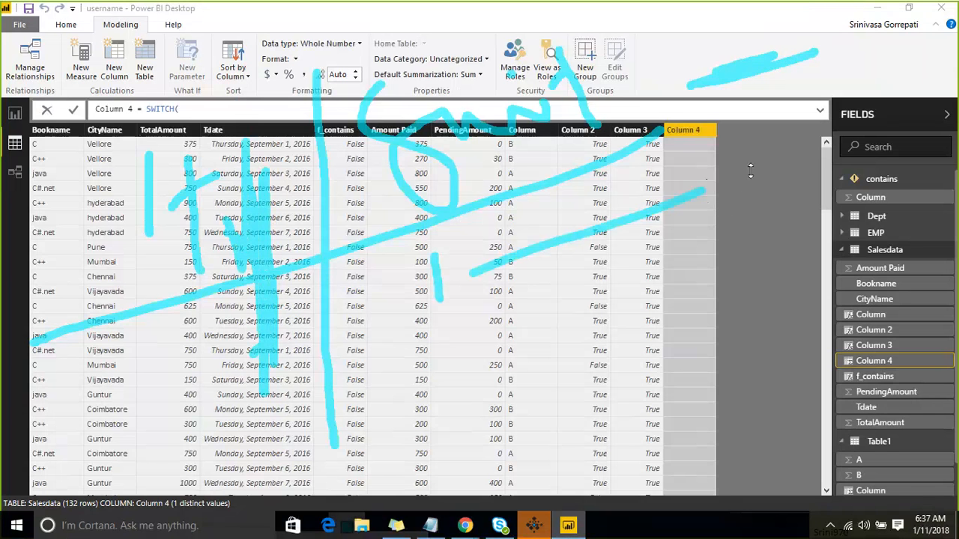
left_click_drag(470, 358, 566, 367)
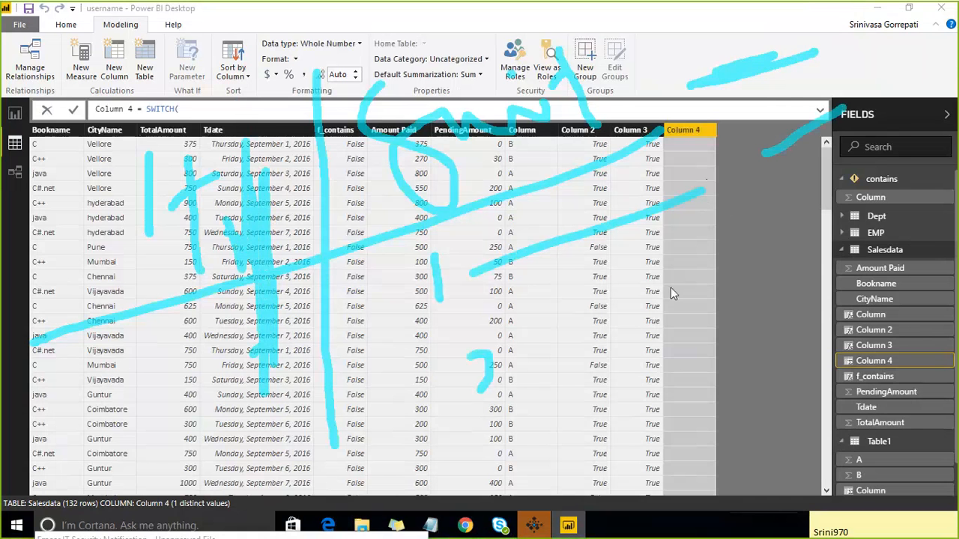
left_click_drag(882, 125, 831, 213)
mouse_move(555, 430)
left_mouse_down()
mouse_move(566, 450)
mouse_move(560, 475)
left_mouse_up()
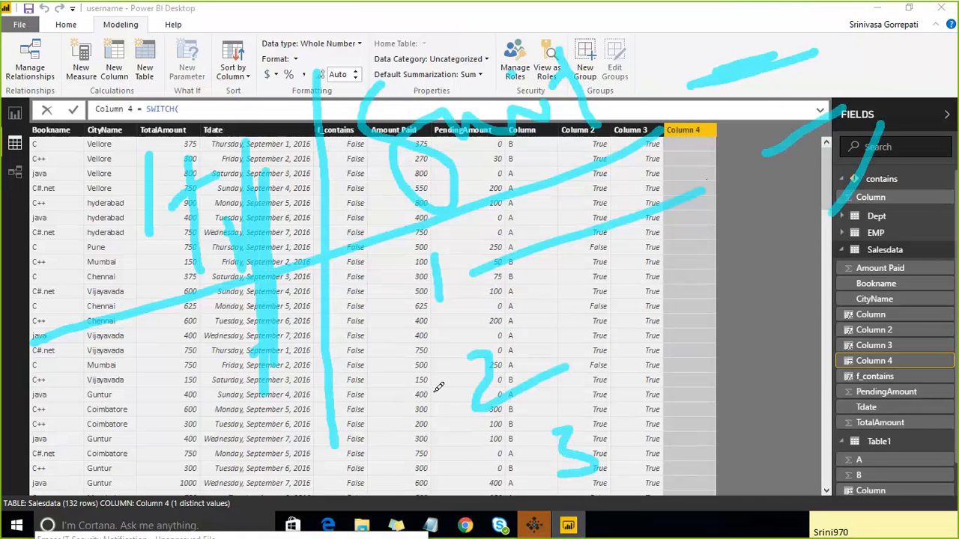
left_click_drag(396, 262, 593, 514)
mouse_move(620, 484)
left_mouse_down()
mouse_move(588, 363)
mouse_move(397, 266)
left_mouse_up()
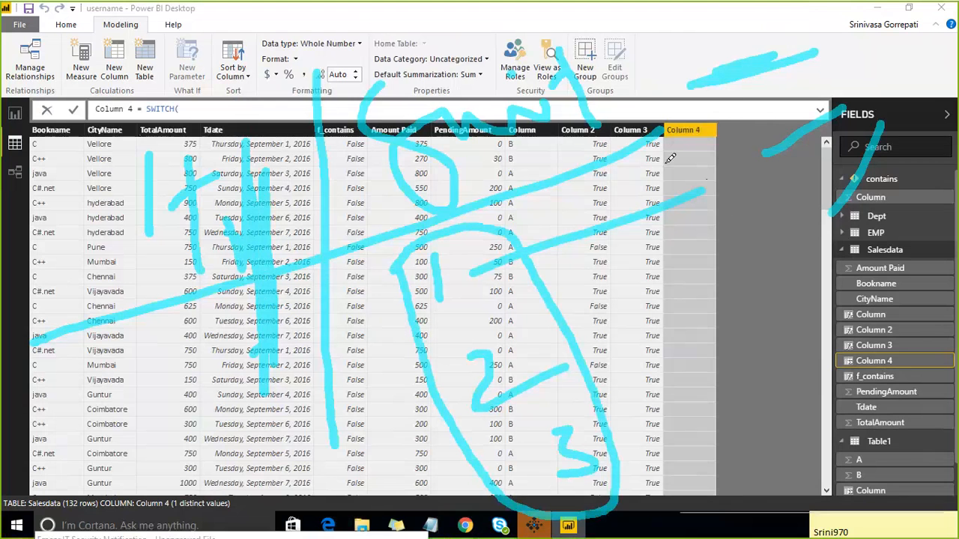
left_click_drag(718, 109, 757, 114)
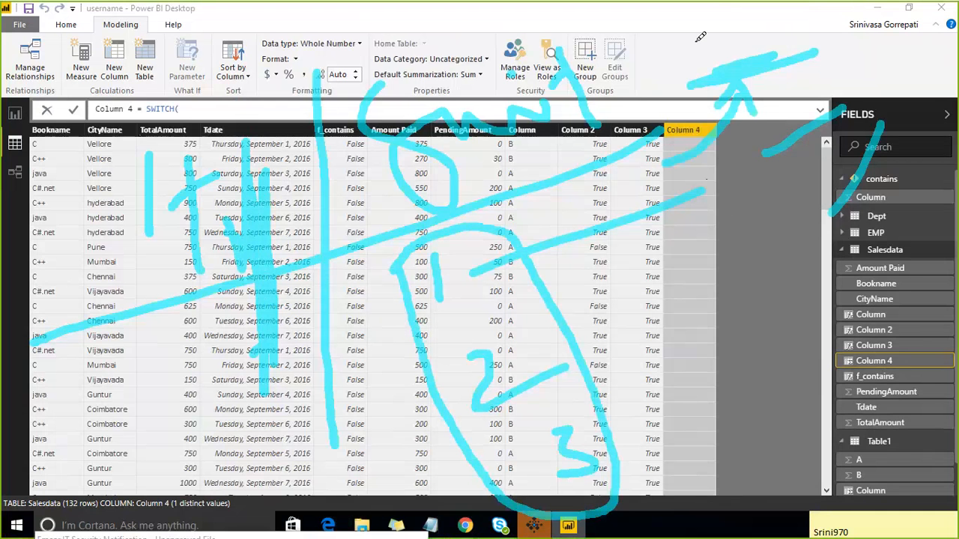
left_click_drag(697, 56, 728, 2)
left_click_drag(107, 149, 221, 91)
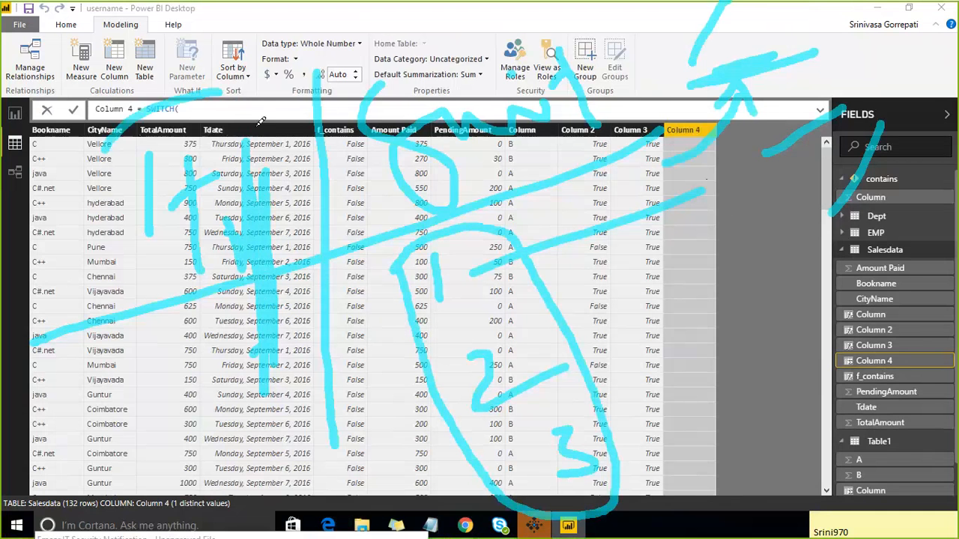
mouse_move(261, 121)
left_mouse_down()
mouse_move(300, 445)
mouse_move(98, 176)
mouse_move(118, 129)
left_mouse_up()
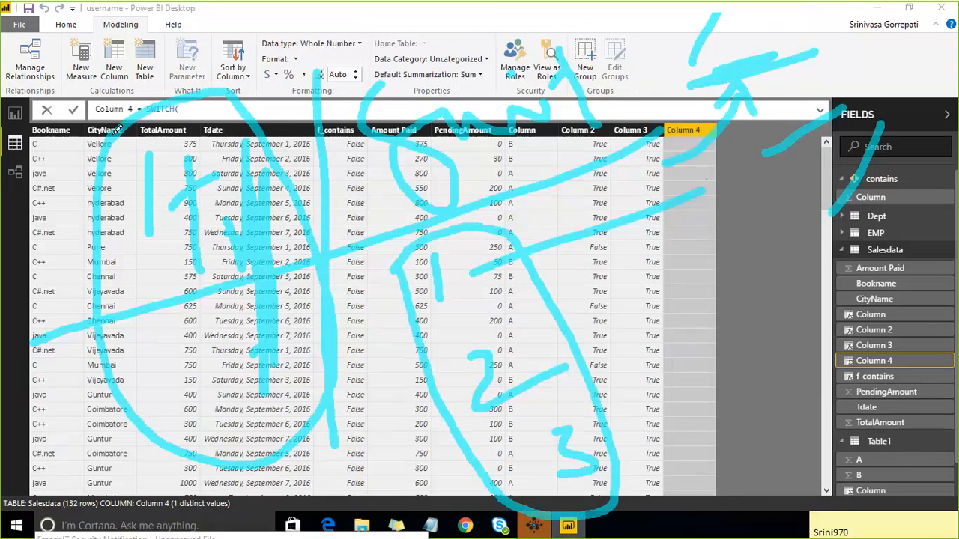
left_click(742, 28)
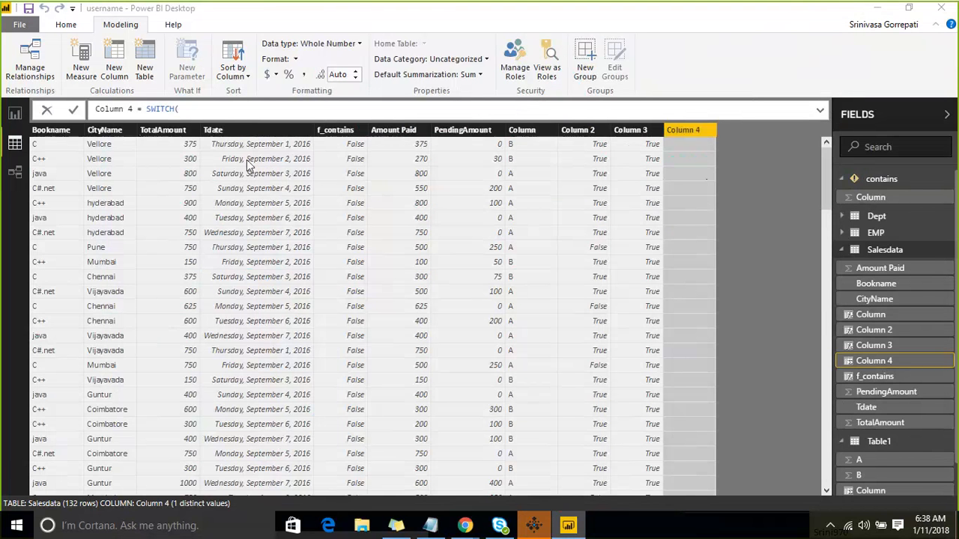
Leave the unfinished Column 4 formula and open the Dept table to examine its rows
left_click(326, 113)
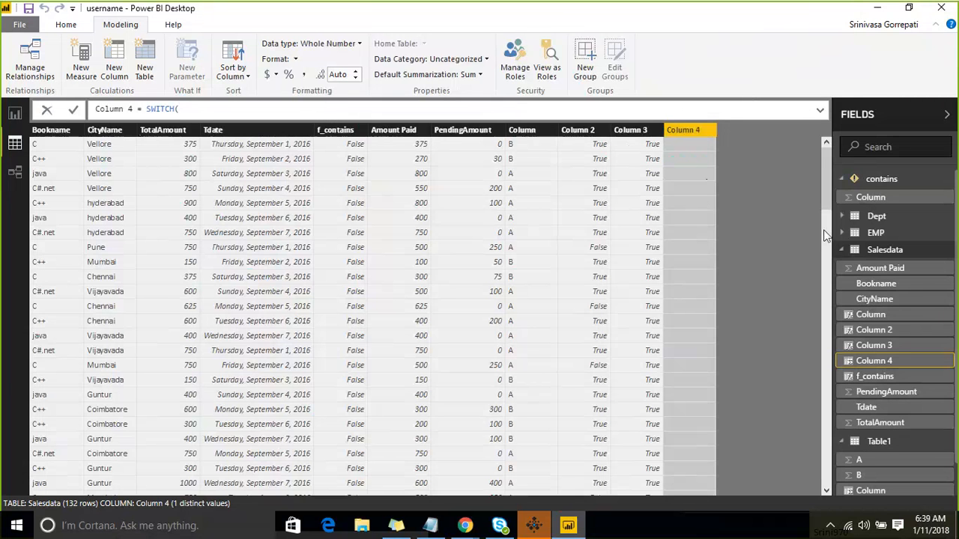
left_click(892, 251)
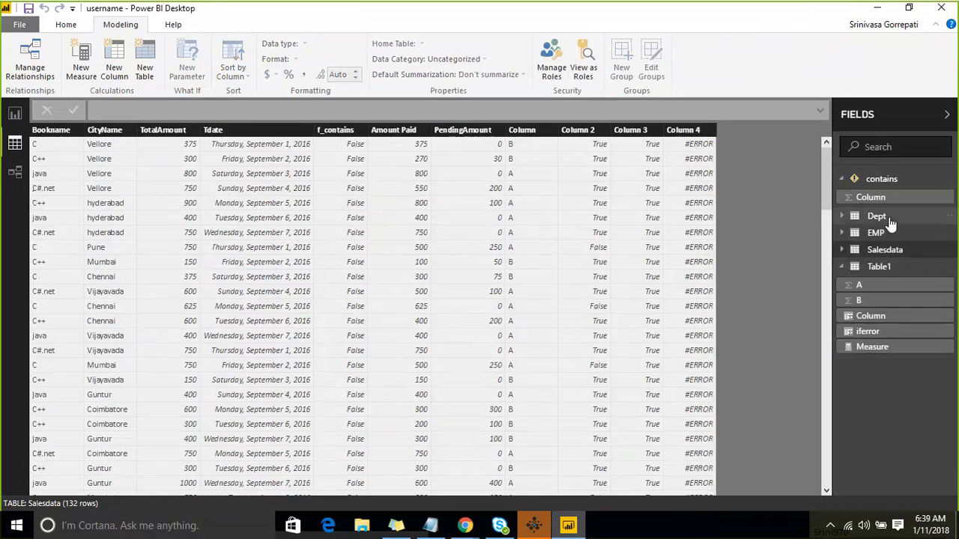
left_click(890, 218)
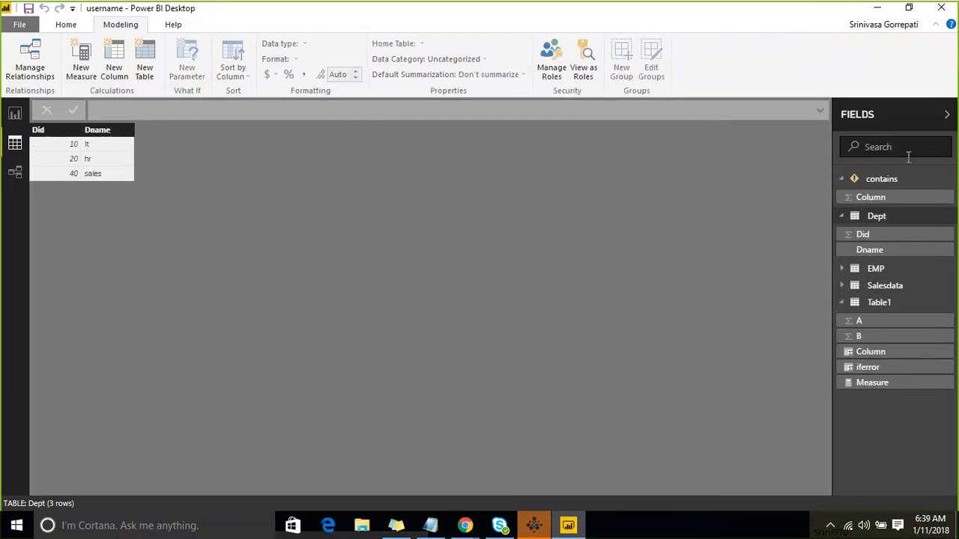
Open the EMP table, add a new calculated column and begin its formula with SWITCH(
left_click(877, 269)
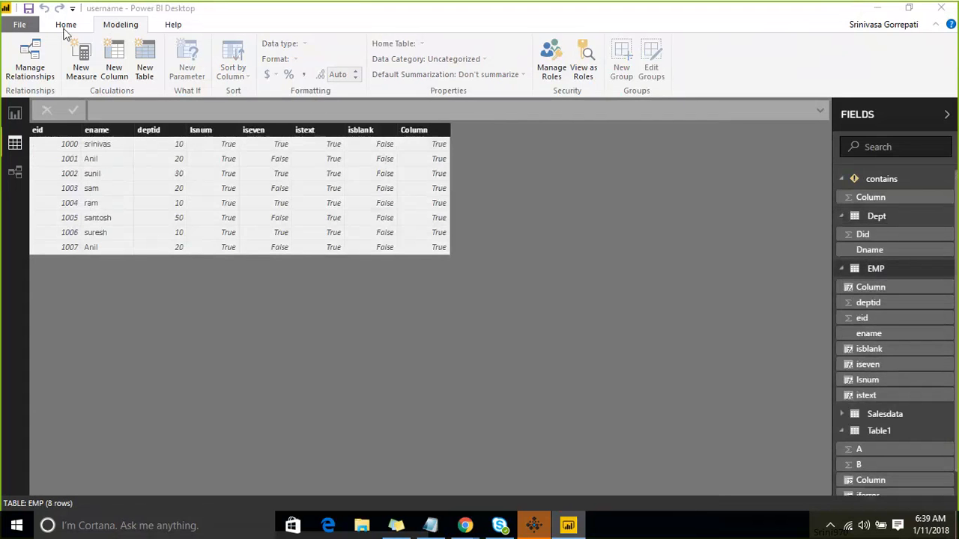
left_click(116, 81)
left_click(284, 109)
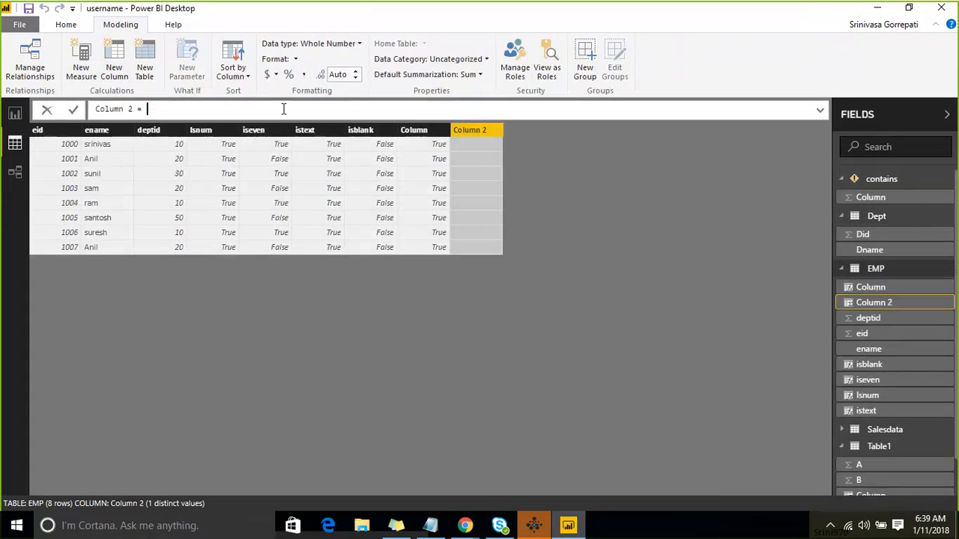
type("SWITCH(de")
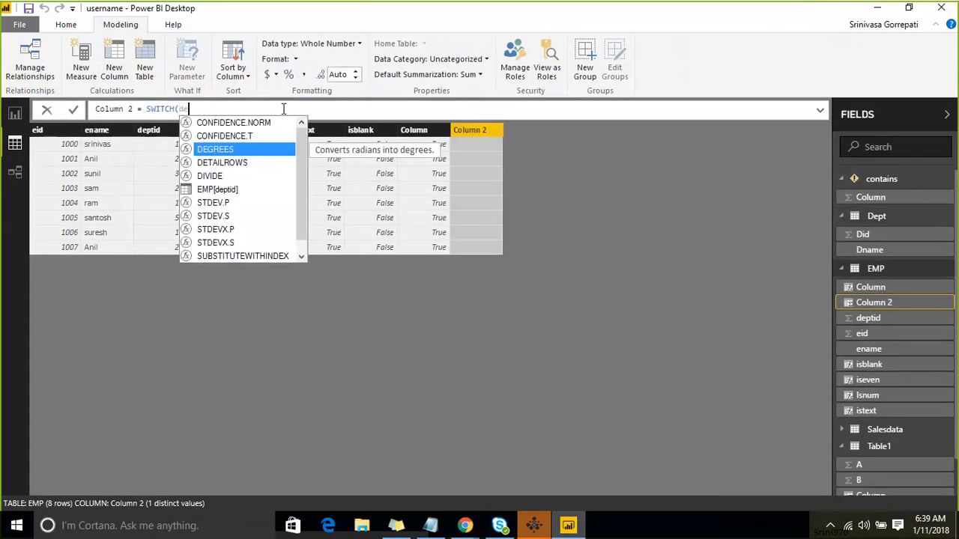
key("BackSpace")
key("BackSpace")
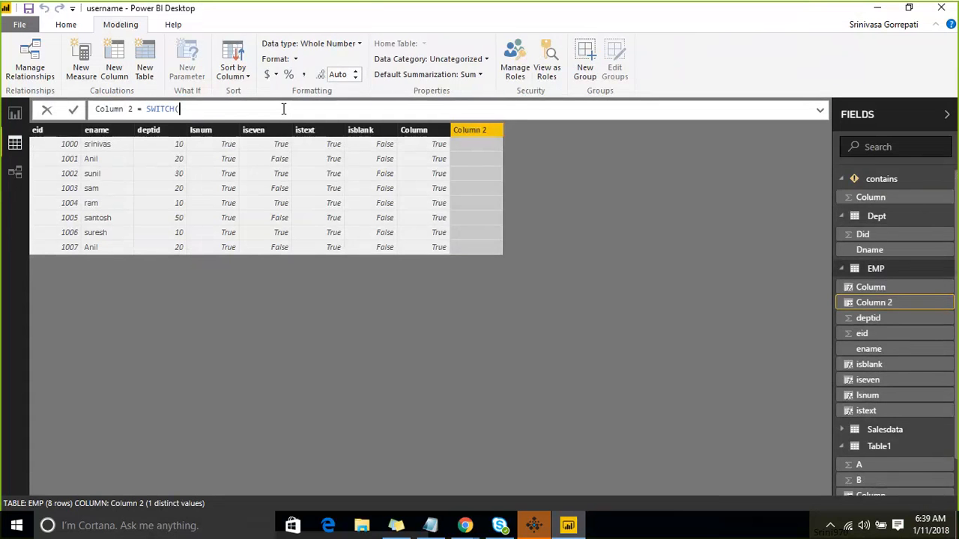
Enter MAX(Dept[Did]) as the expression argument of the SWITCH formula
type("MAX")
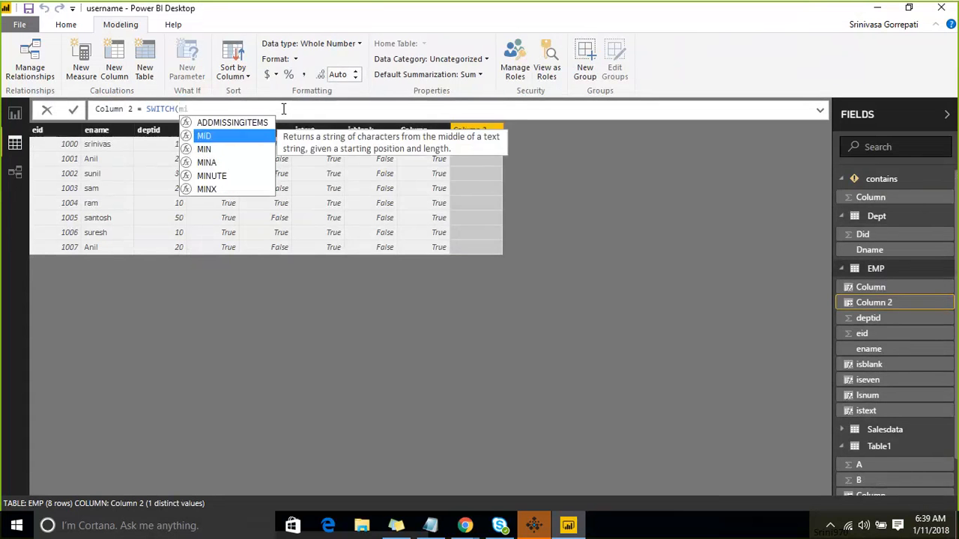
type("(")
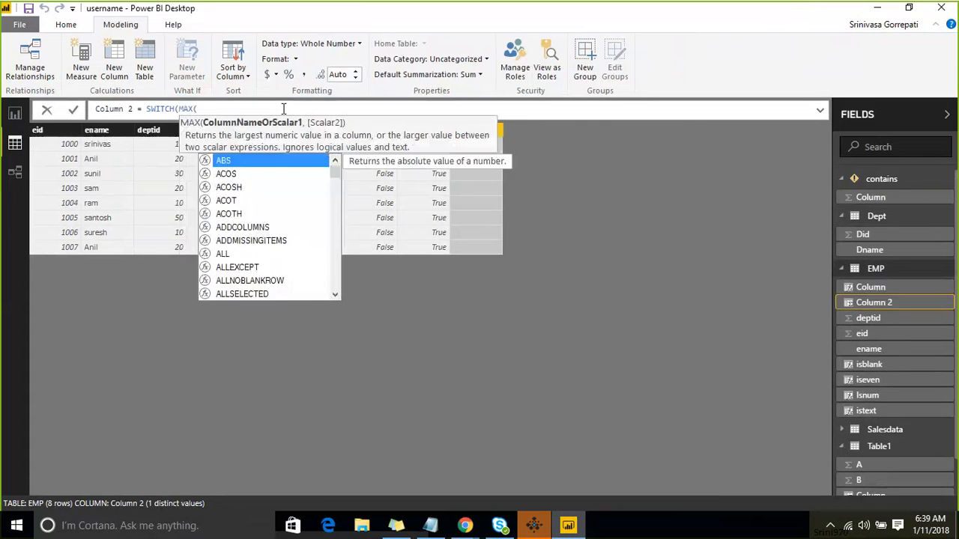
type("de")
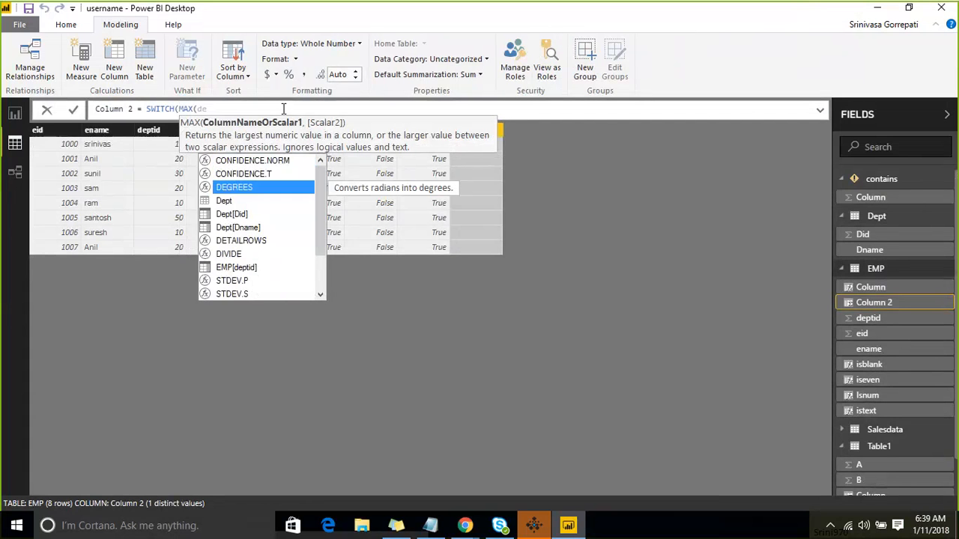
type("pt")
key("Down")
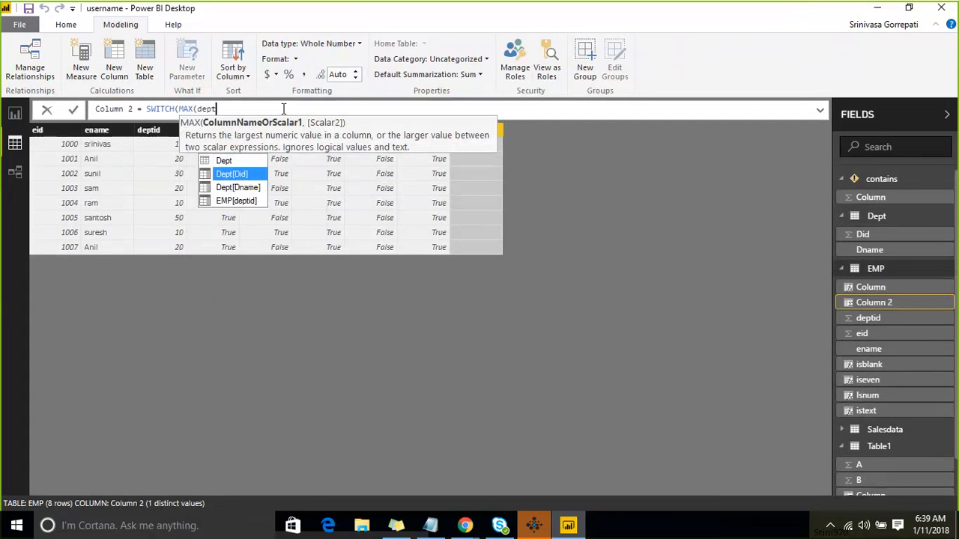
key("Tab")
type(")")
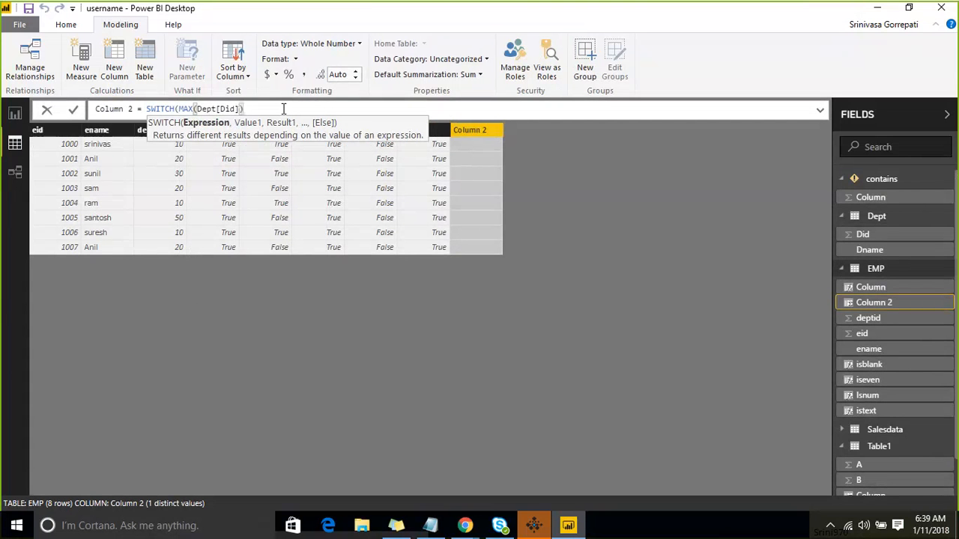
type("),")
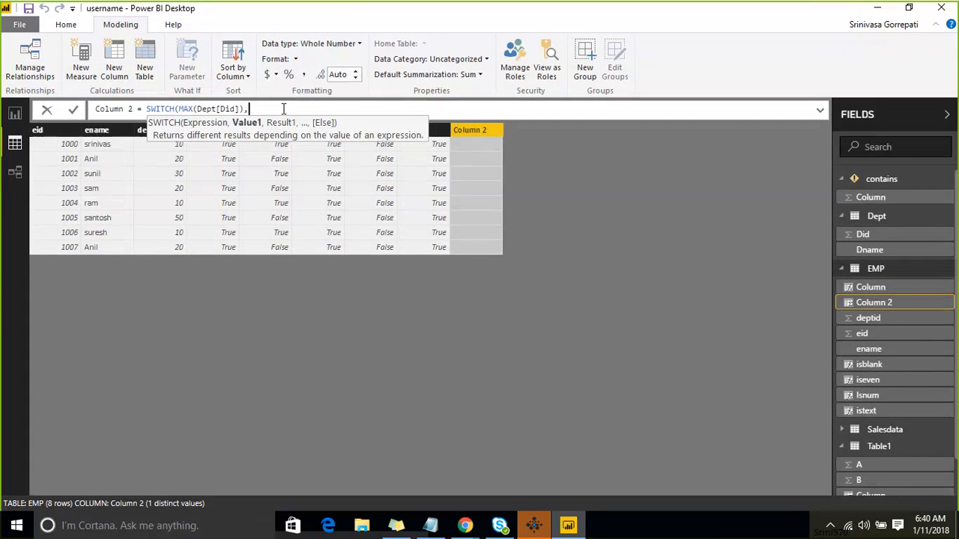
Complete the SWITCH formula with 10 returning "IT", 20 returning "HR" and "Others" as the fallback, and commit it
type("10,\"IT\"")
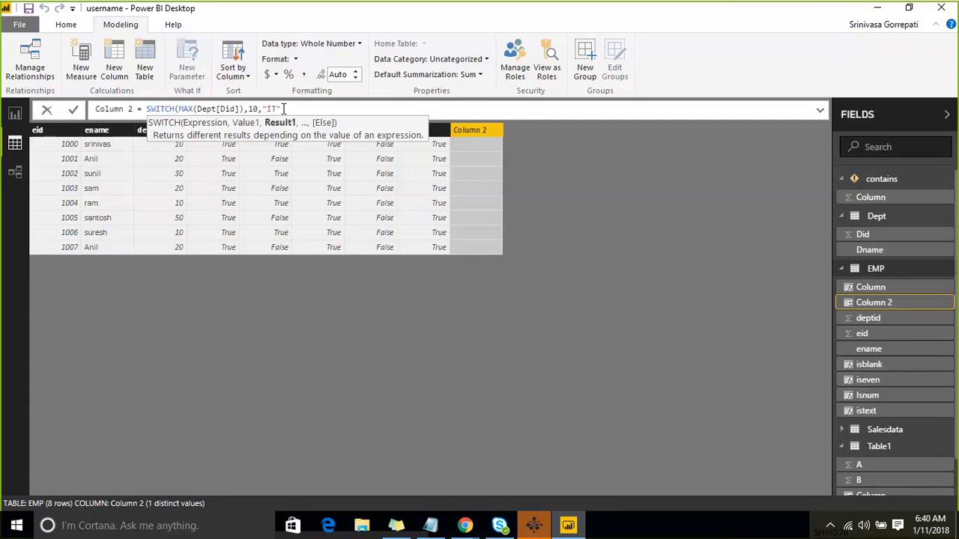
type(",2")
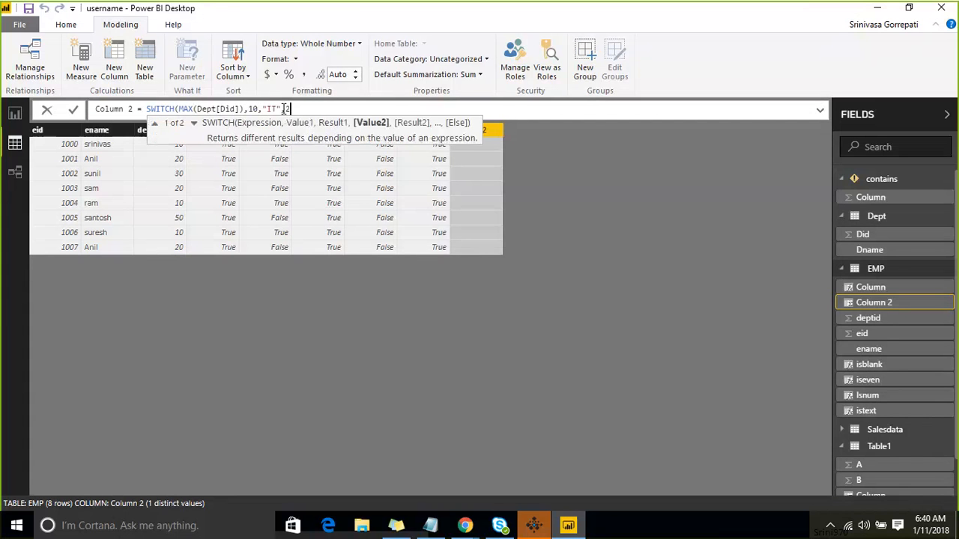
type("0,")
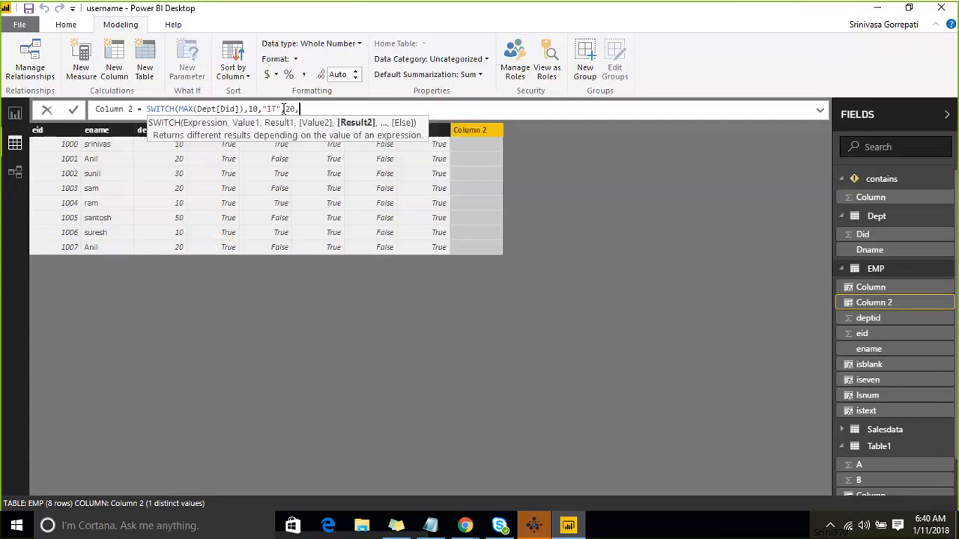
type("\"HR\",30")
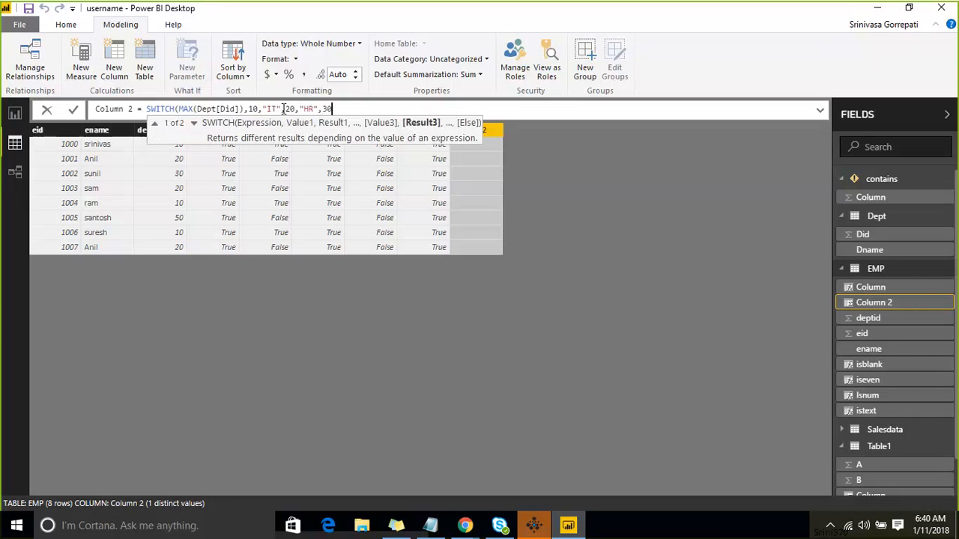
key("BackSpace")
key("BackSpace")
type("\"Others\")")
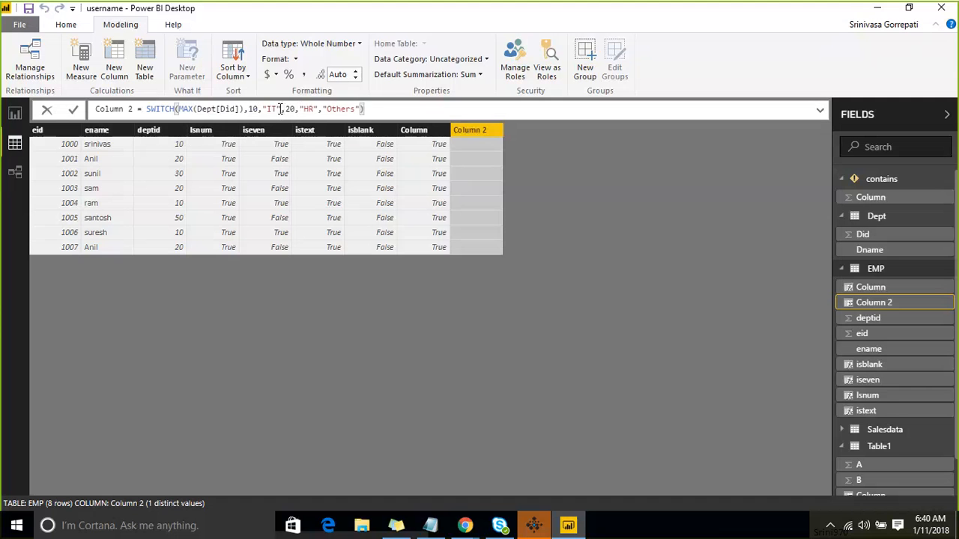
left_click_drag(243, 108, 178, 109)
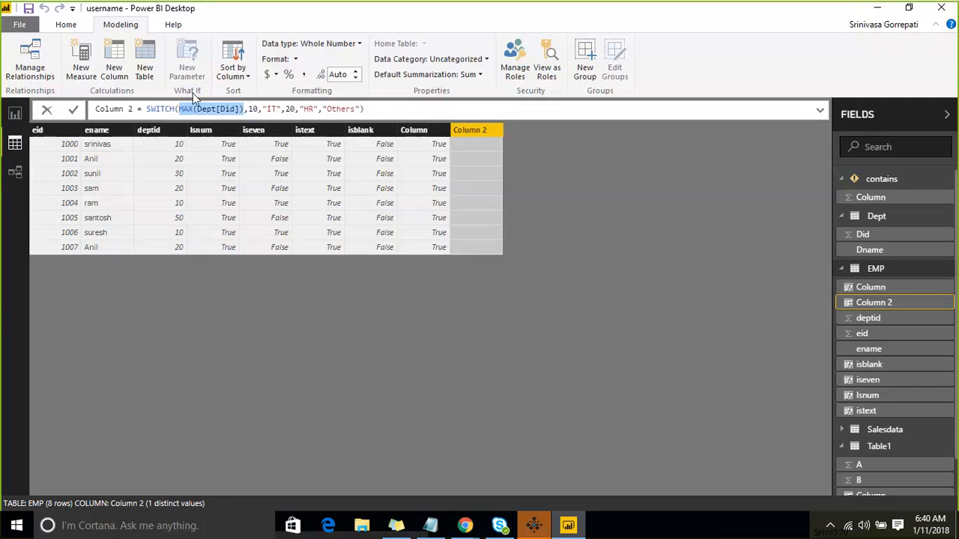
left_click(399, 110)
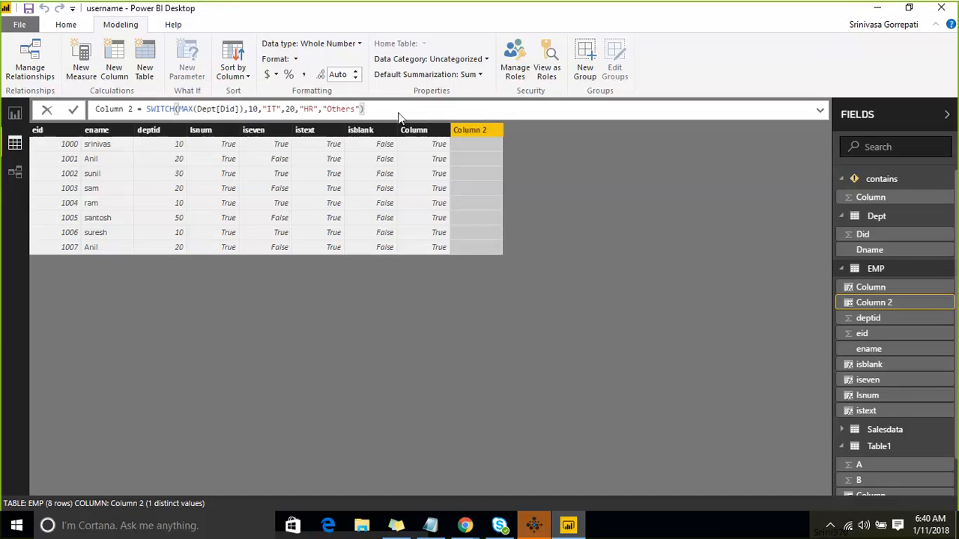
key("Return")
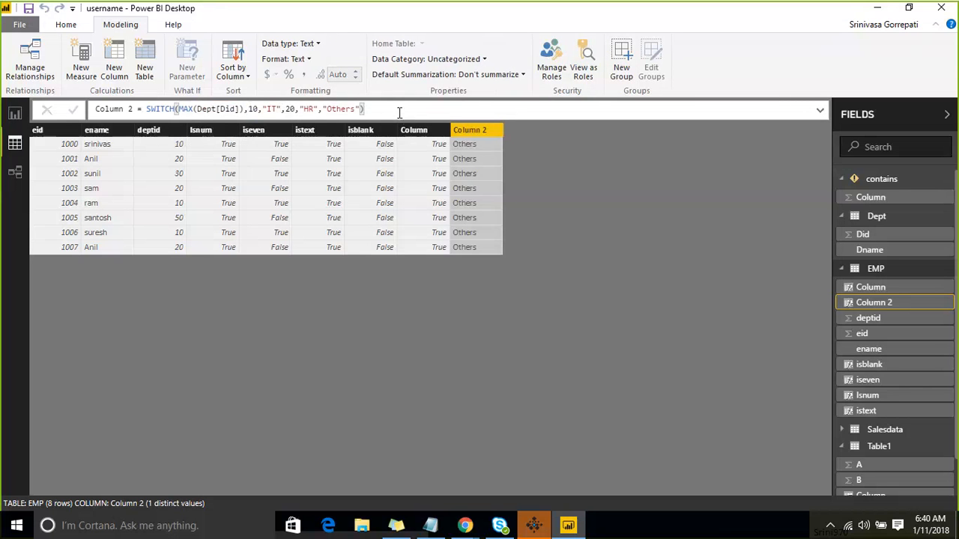
Examine the MAX(Dept[Did]) expression and the value and result arguments in the Column 2 formula
left_click(244, 110)
key("shift+Left")
key("shift+Left")
key("shift+Left")
key("shift+Left")
key("shift+Left")
key("shift+Left")
key("shift+Left")
key("shift+Left")
key("shift+Left")
key("shift+Left")
key("shift+Left")
key("shift+Left")
key("shift+Left")
key("shift+Left")
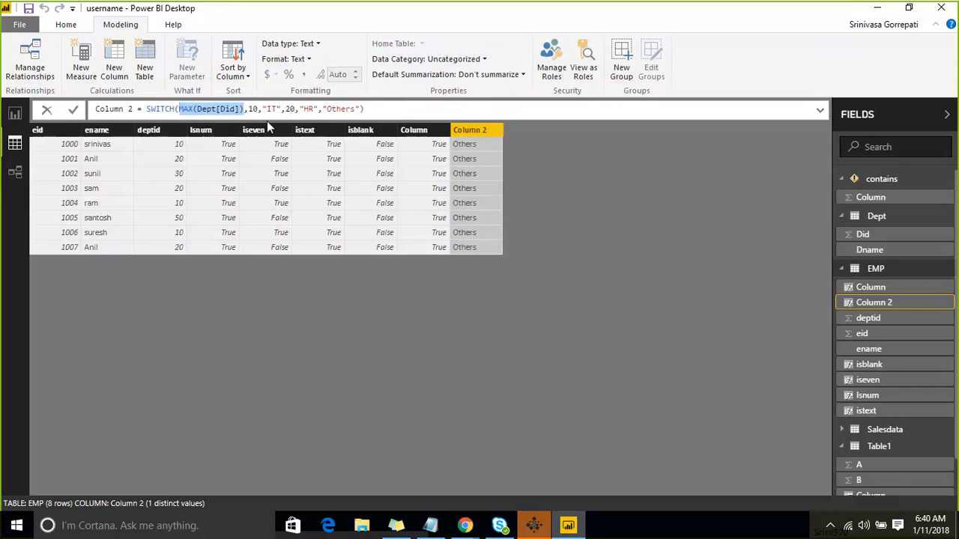
key("Right")
key("Right")
key("Right")
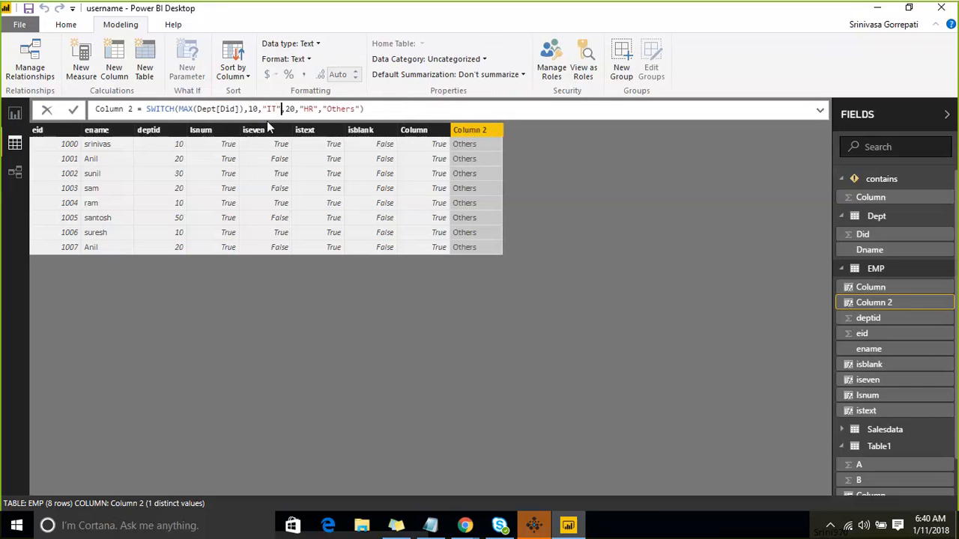
key("Right")
key("Right")
key("Right")
key("Right")
key("Right")
key("Right")
key("Right")
key("Right")
key("Right")
key("Right")
key("Right")
Replace Dept[Did] with EMP[deptid] inside the MAX function of the Column 2 formula and commit it
left_click_drag(215, 109, 197, 109)
type("em")
key("BackSpace")
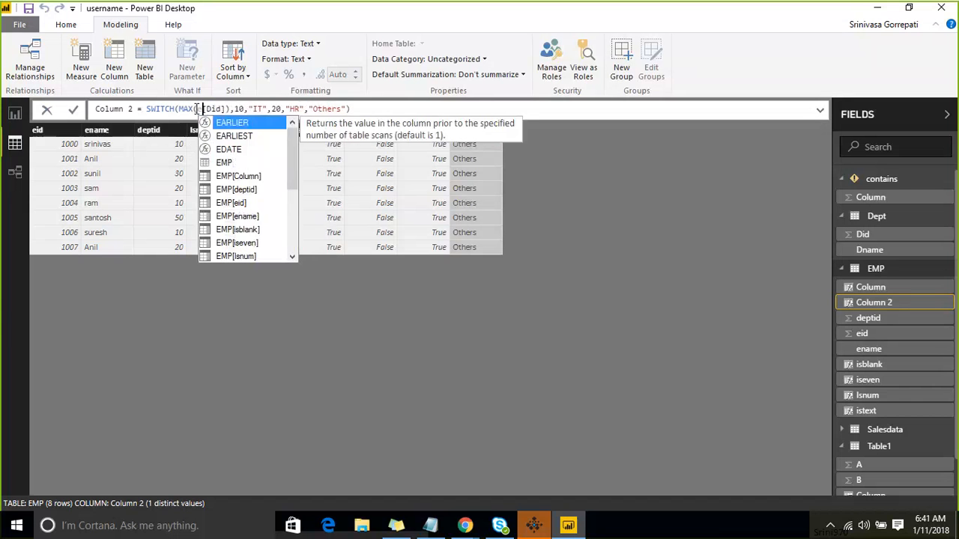
type("m")
key("Down")
key("Down")
key("Down")
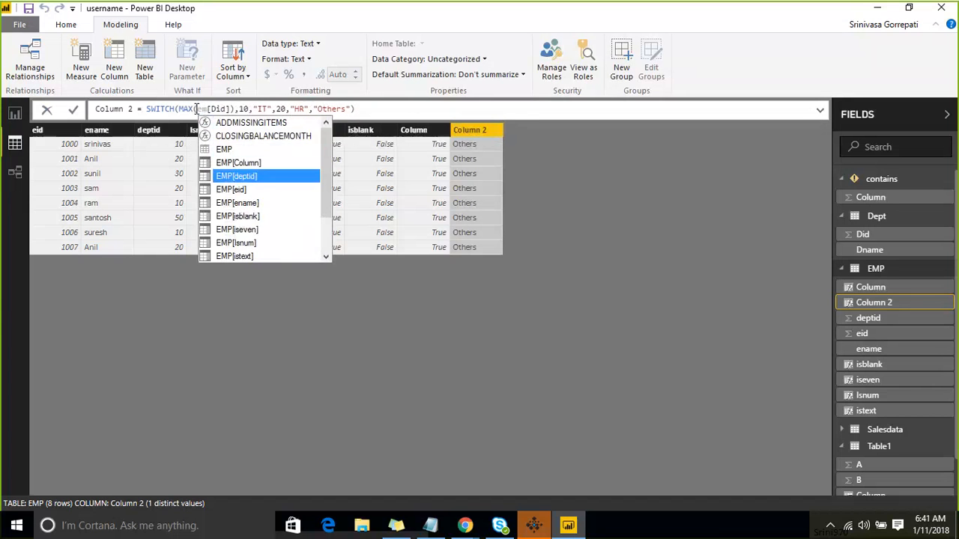
key("Up")
key("Tab")
key("shift+Right")
key("shift+Right")
key("shift+Right")
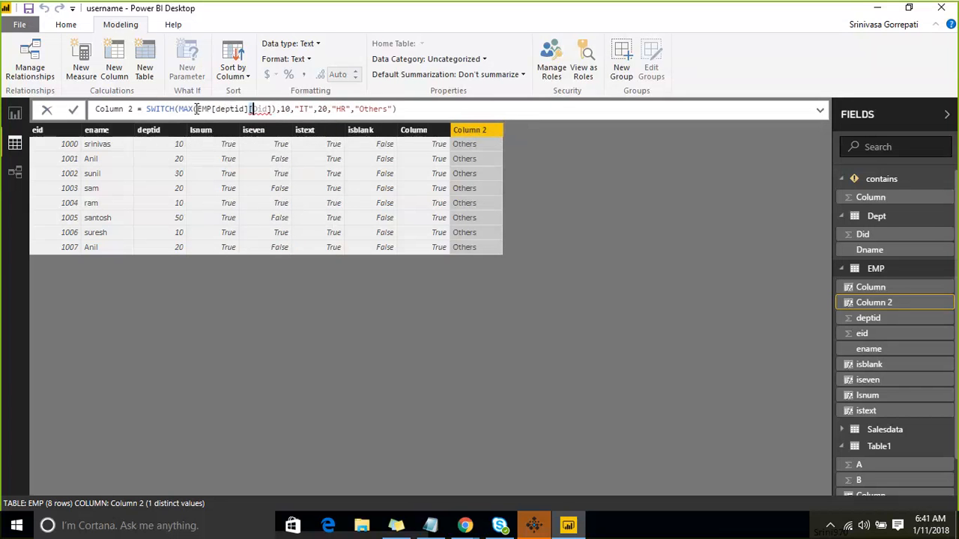
key("shift+Right")
key("shift+Right")
key("Delete")
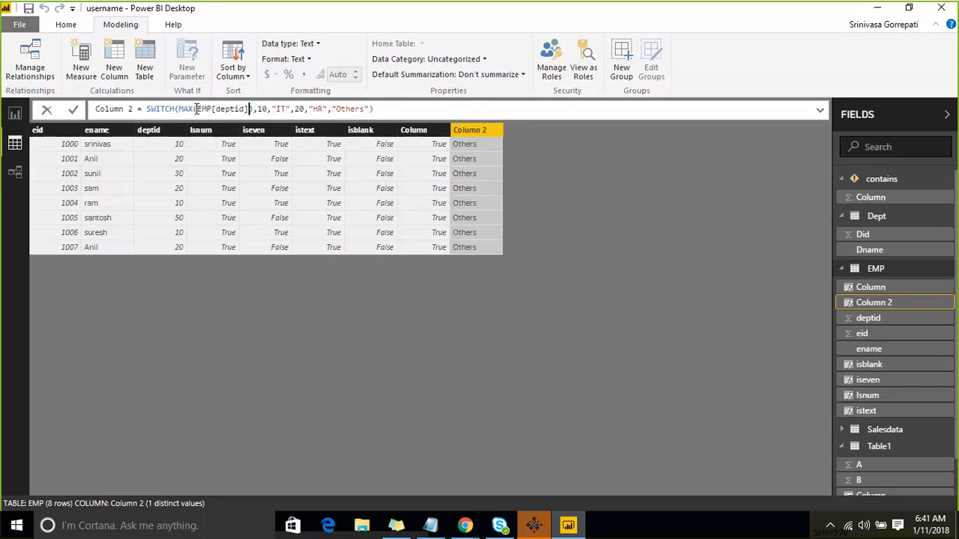
key("End")
key("Return")
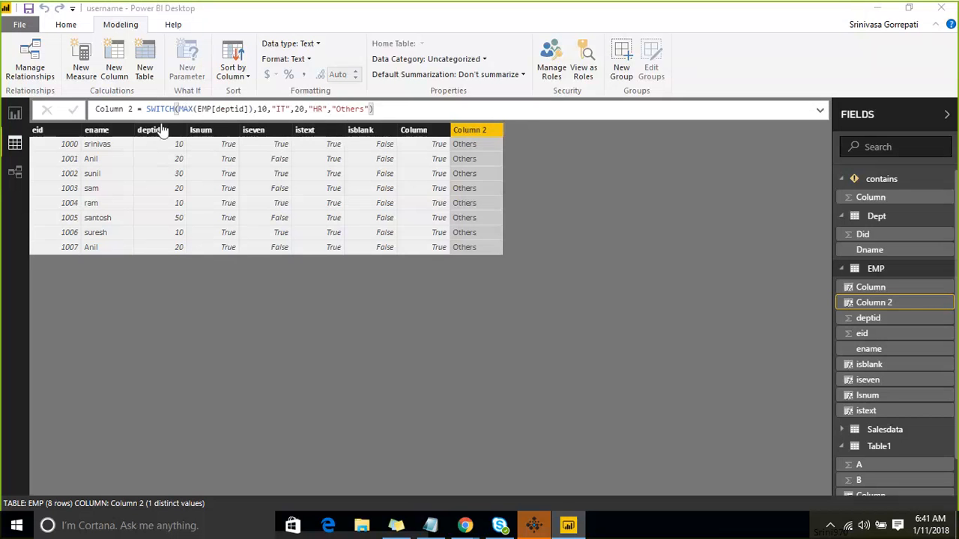
Highlight the whole SWITCH expression in the Column 2 formula to review it
left_click(147, 109)
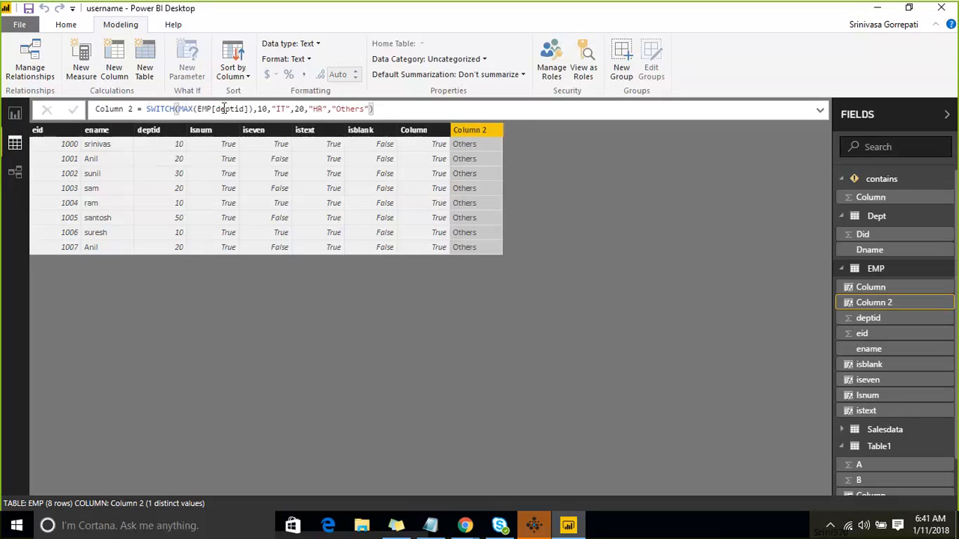
left_click_drag(147, 109, 383, 110)
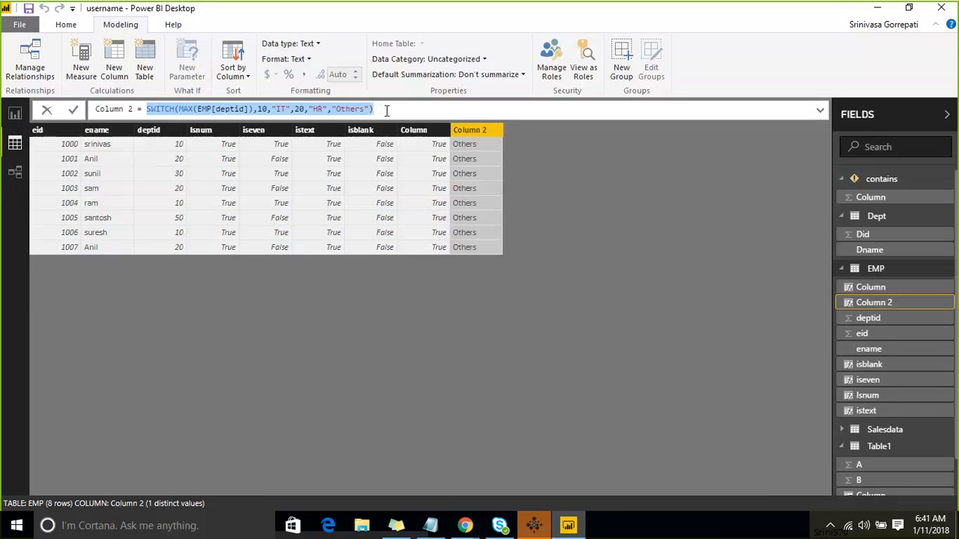
left_click(868, 399)
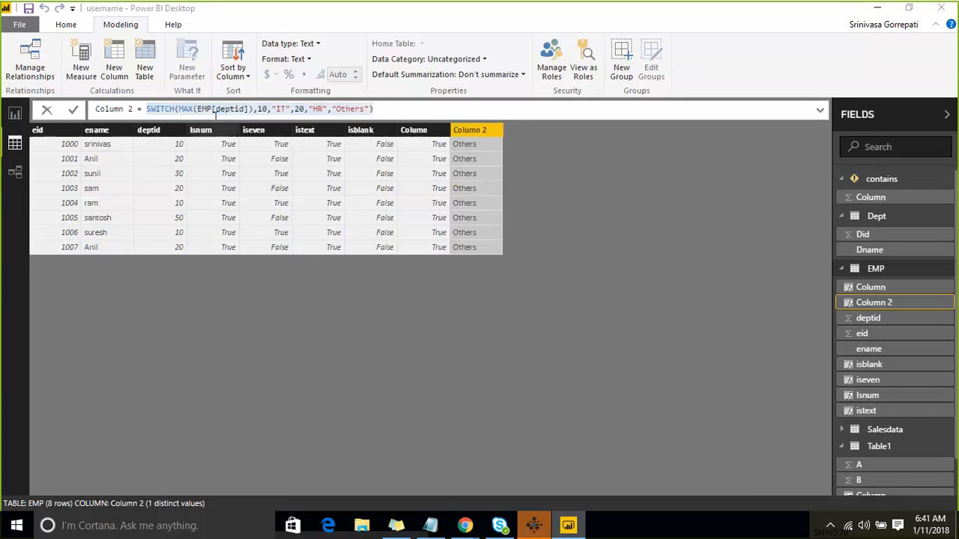
Remove the MAX function around EMP[deptid] so Column 2 switches directly on the department ID, and commit the formula
left_click(199, 108)
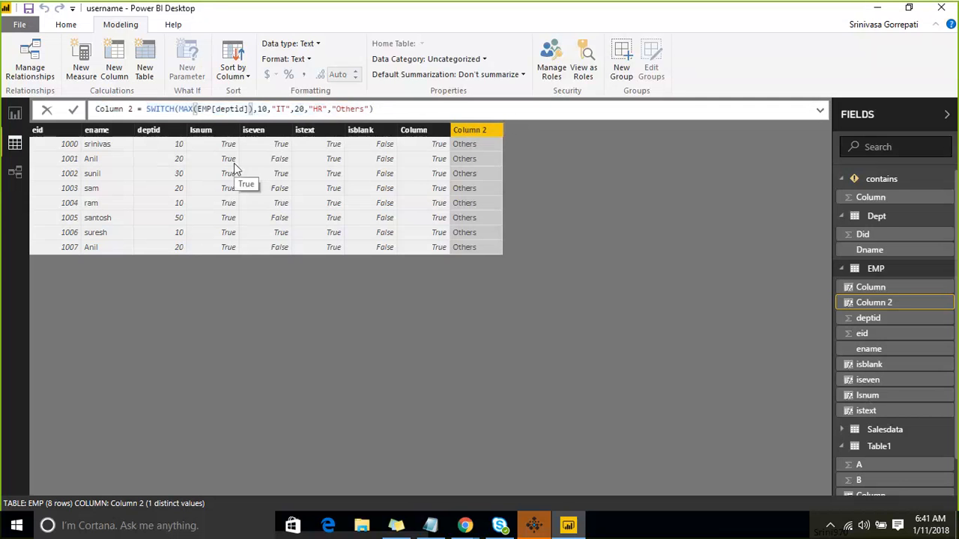
key("BackSpace")
key("BackSpace")
key("BackSpace")
key("BackSpace")
key("Right")
key("Right")
key("Right")
key("Right")
key("Right")
key("Right")
key("Right")
key("Right")
key("Right")
key("Right")
key("Right")
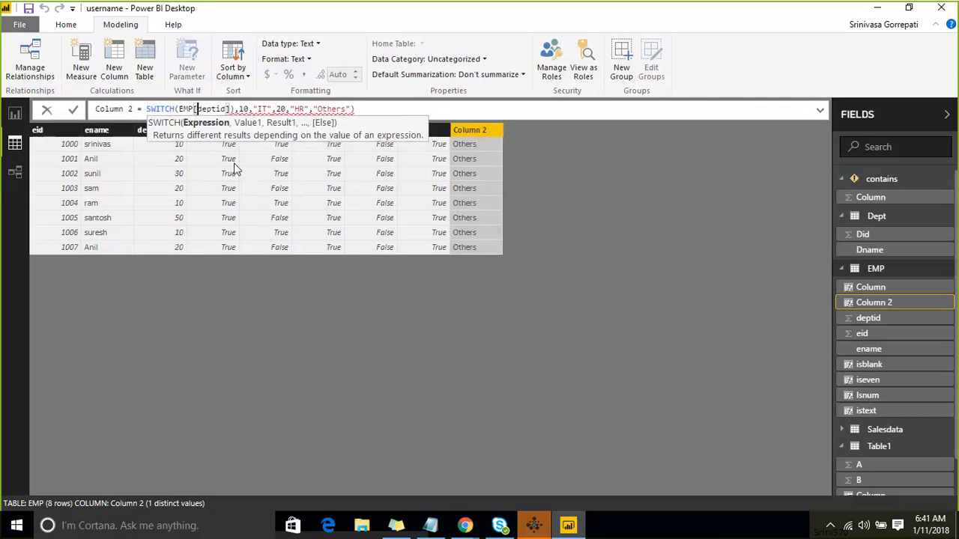
key("Delete")
key("Right")
key("Right")
key("Right")
key("Right")
key("Right")
key("Right")
key("Right")
key("Right")
key("Right")
key("Right")
key("Right")
key("Right")
key("Right")
key("Right")
key("Right")
key("Right")
key("Right")
key("Right")
key("Right")
key("Right")
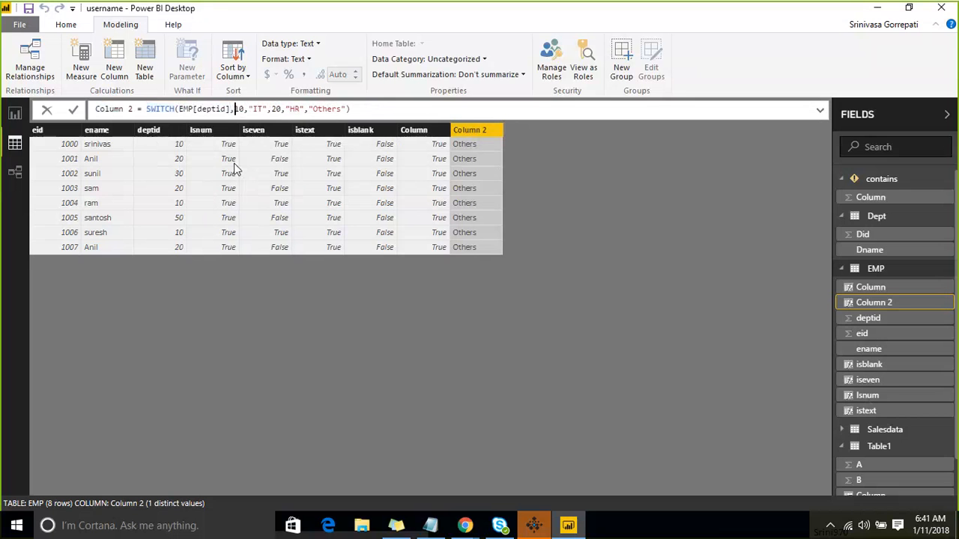
key("Return")
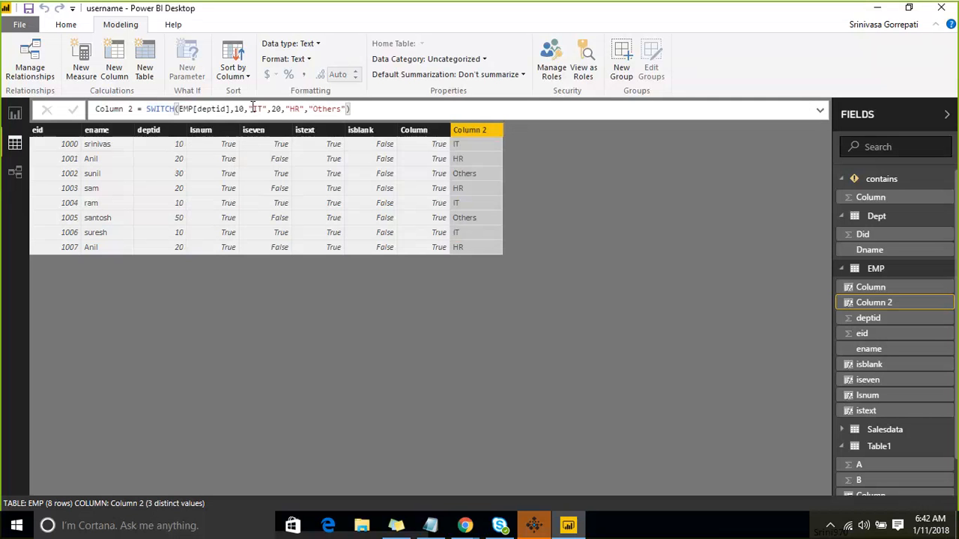
Highlight the EMP[deptid] expression and the "Others" fallback in the Column 2 formula to review the SWITCH arguments
left_click_drag(229, 108, 180, 109)
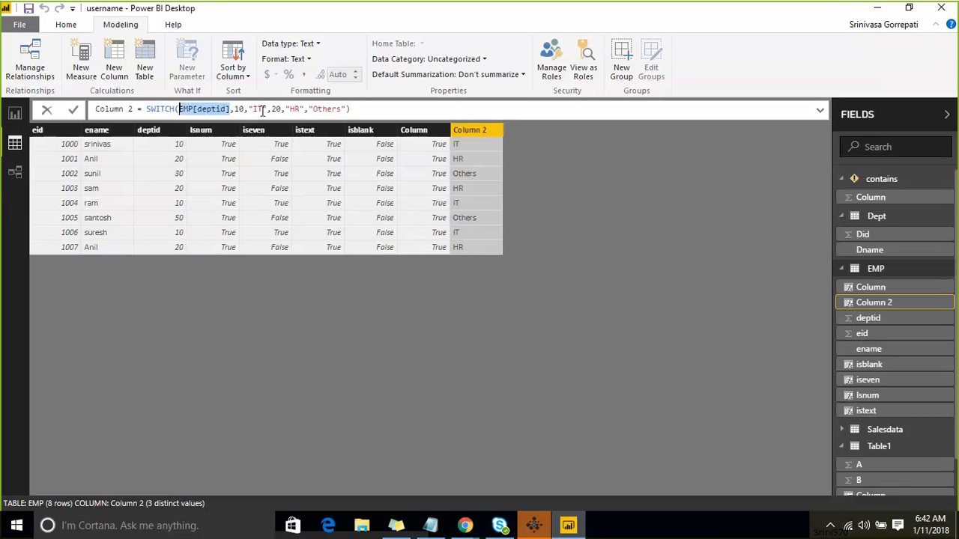
left_click(245, 109)
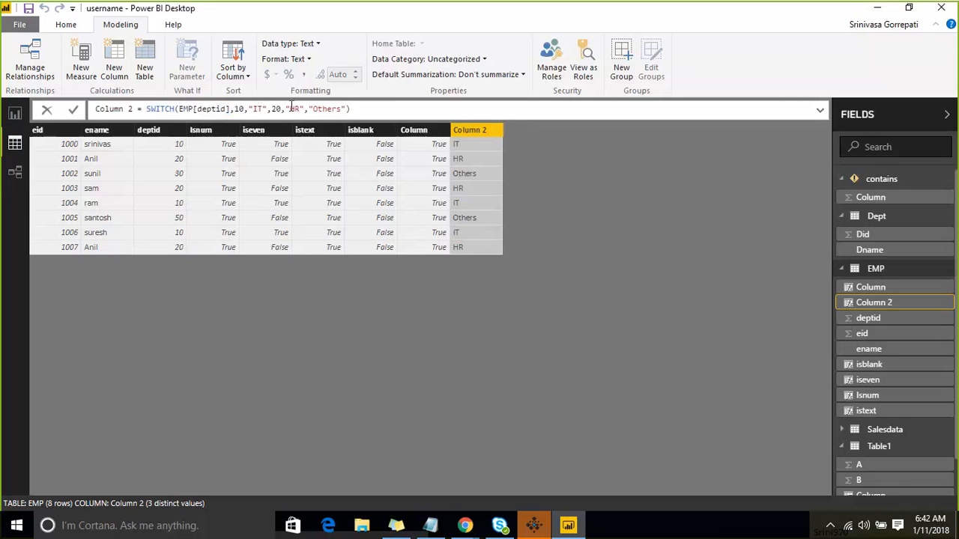
left_click_drag(307, 110, 346, 112)
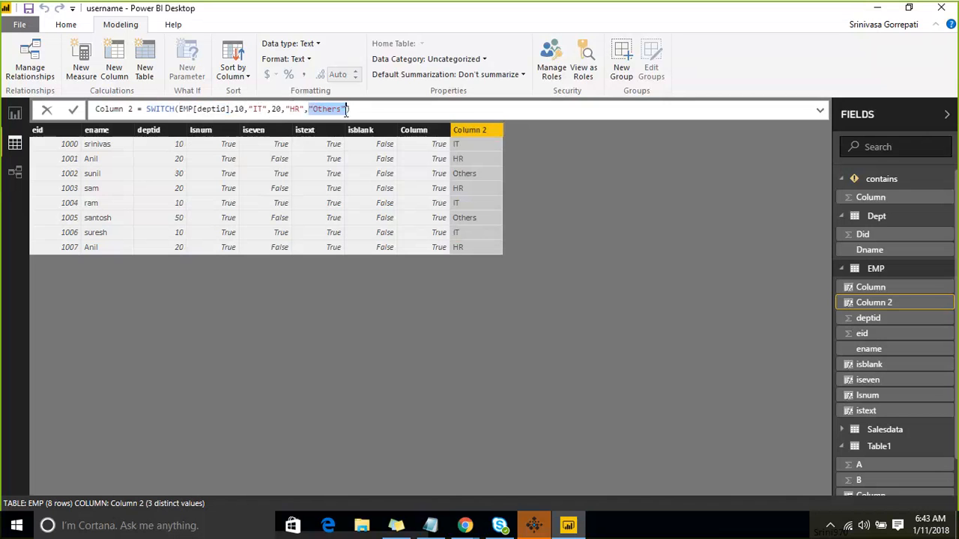
Switch to the dax course notes in Notepad and highlight AND in the list of logical functions
left_click(387, 112)
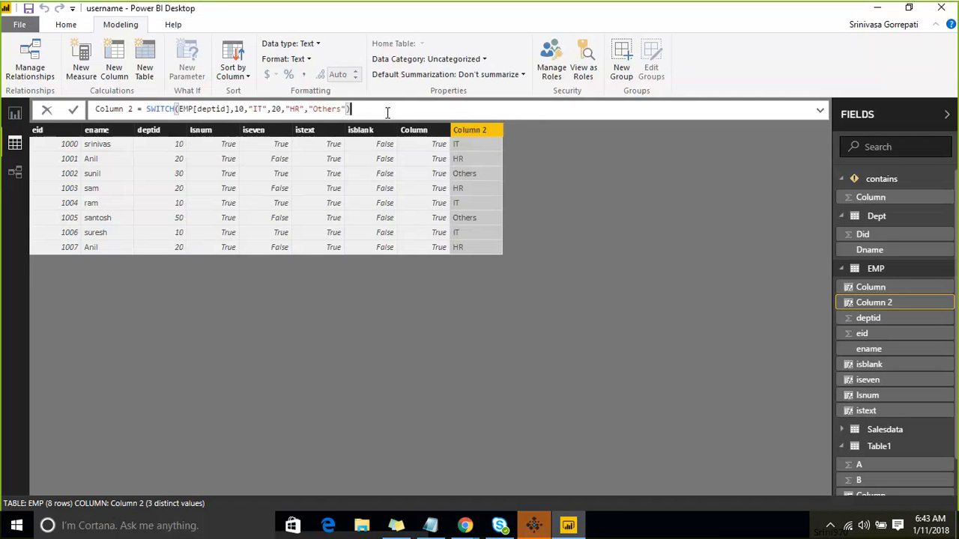
left_click(430, 525)
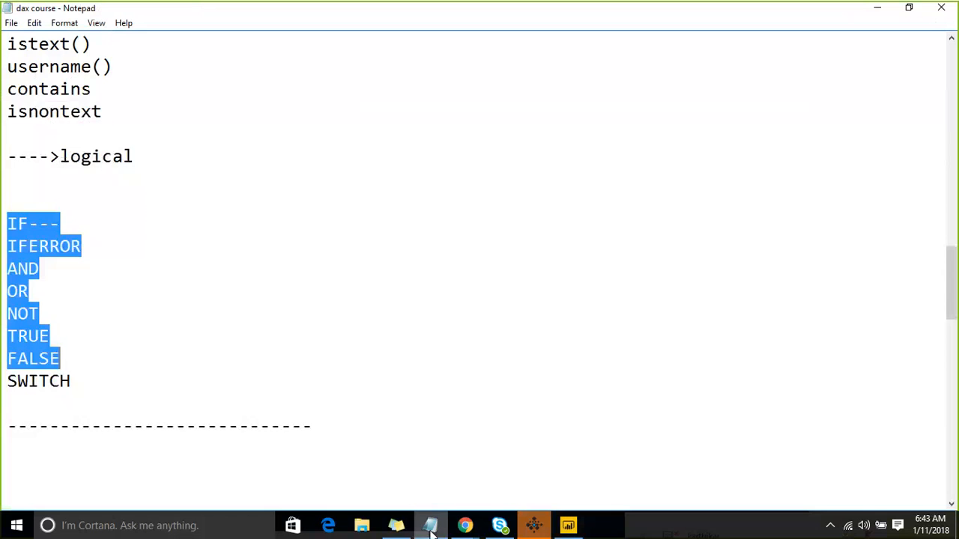
left_click(105, 373)
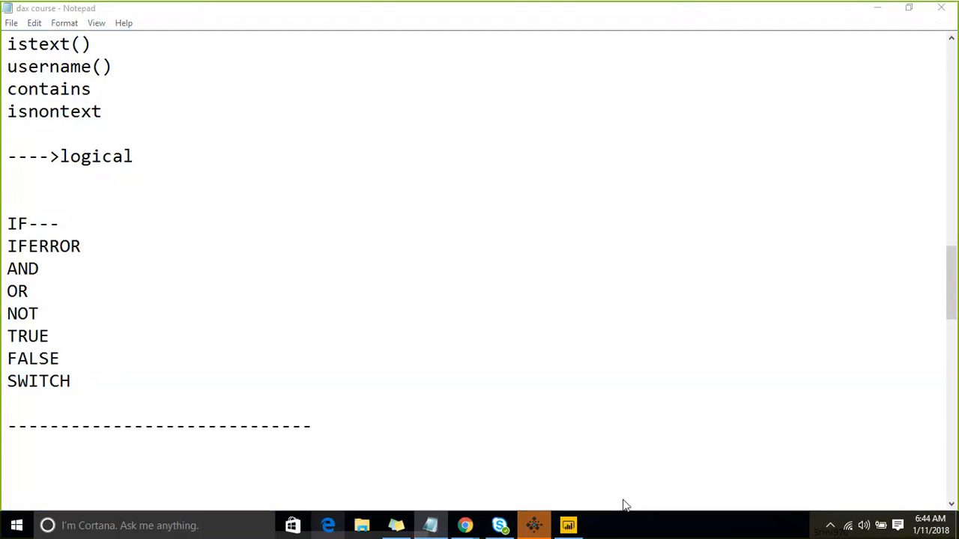
double_click(36, 269)
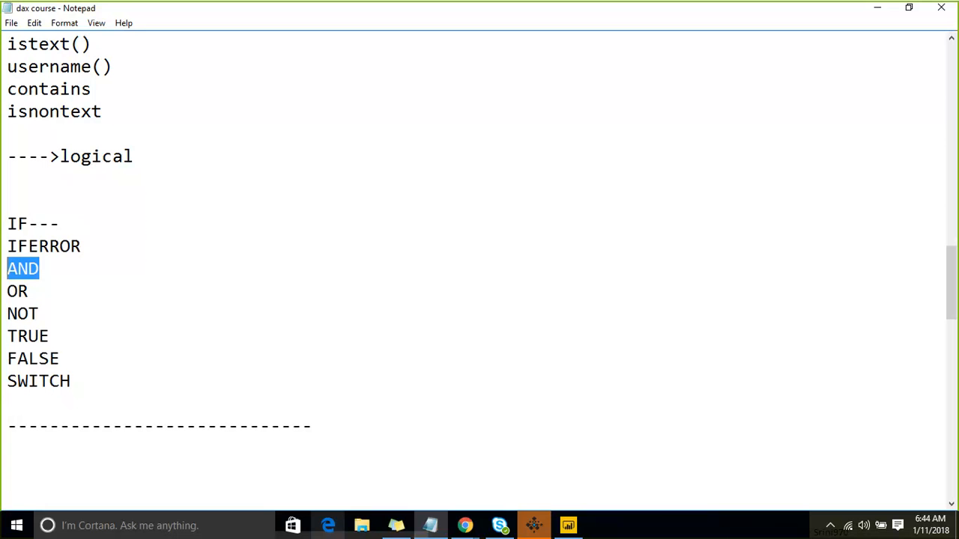
Write "IF(IFERROR," on the blank line below the dashed separator in the notes
left_click(39, 471)
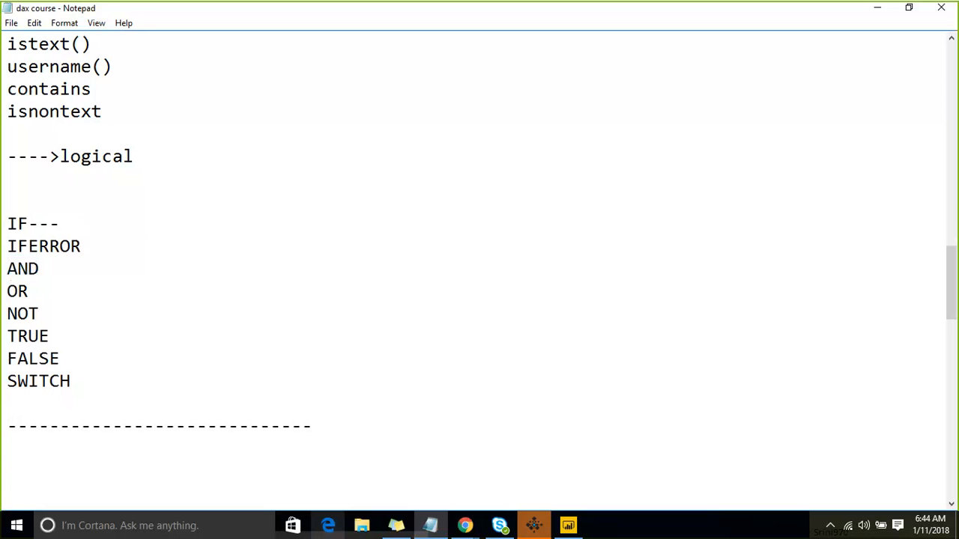
type("IF(,")
key("Left")
key("shift+Left")
key("Right")
type("IFERRO")
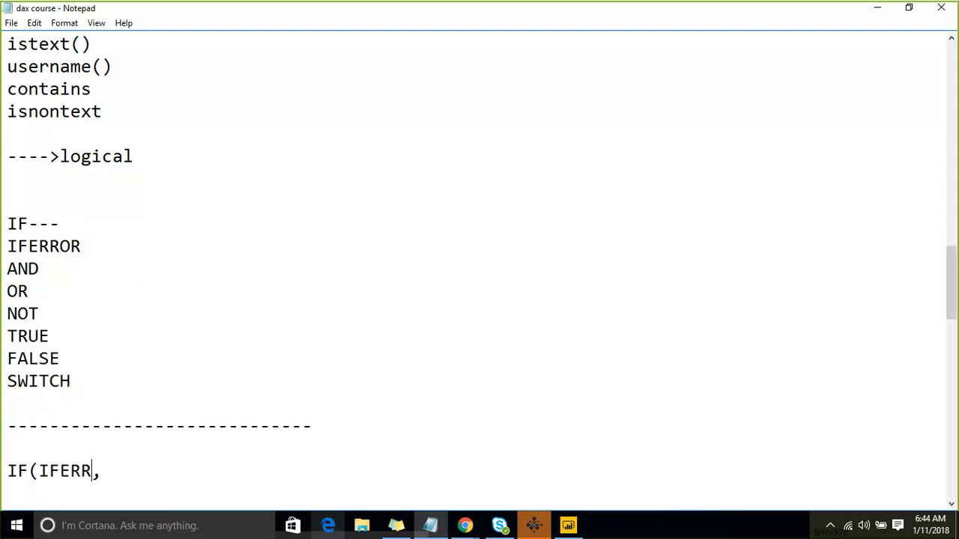
type("R")
Remove the outer "IF(" from the new line so it starts directly with IFERROR
key("Left")
key("Left")
key("Left")
key("Left")
key("Left")
key("Left")
key("Left")
key("Left")
key("Right")
key("BackSpace")
key("BackSpace")
key("BackSpace")
key("Right")
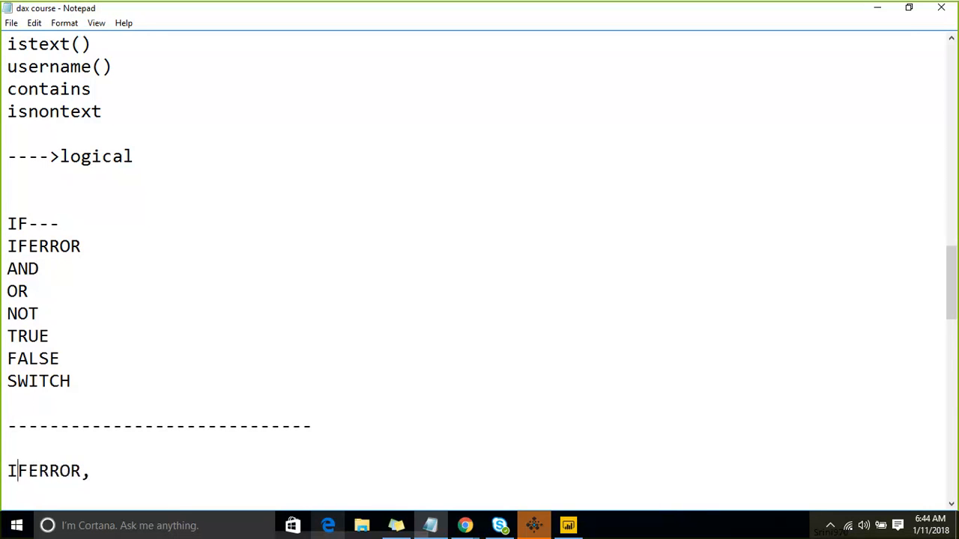
key("Right")
key("Down")
key("Down")
key("Down")
key("Left")
key("Left")
key("Left")
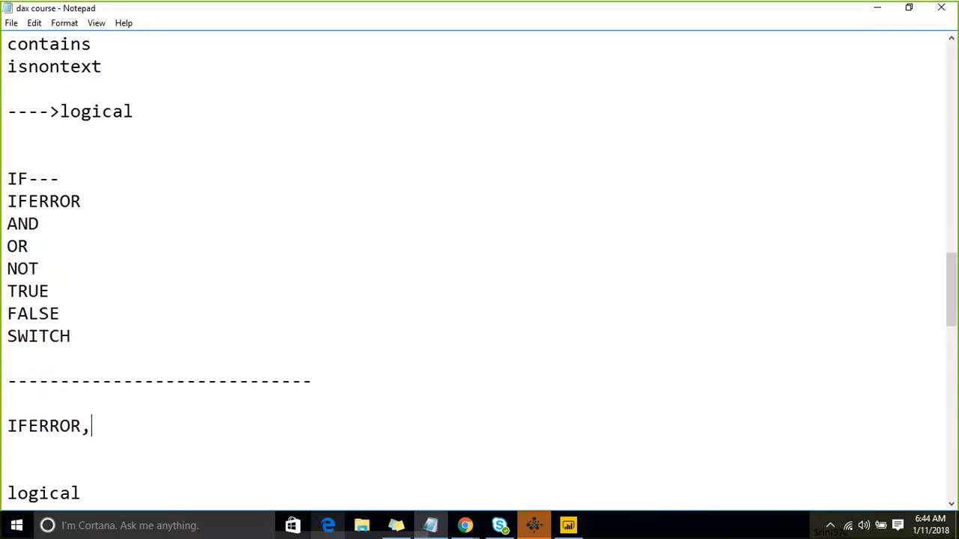
Replace the comma after IFERROR with parentheses containing the placeholder "IF........." followed by a comma
key("BackSpace")
type("()")
key("Left")
type(",")
key("Left")
key("shift+Left")
key("shift+Right")
type("IF.........")
Highlight the "IF........." placeholder inside IFERROR to review the first argument
key("shift+Left")
key("shift+Left")
key("shift+Left")
key("shift+Left")
key("shift+Left")
key("shift+Left")
key("shift+Left")
key("shift+Left")
key("shift+Left")
key("shift+Left")
key("shift+Left")
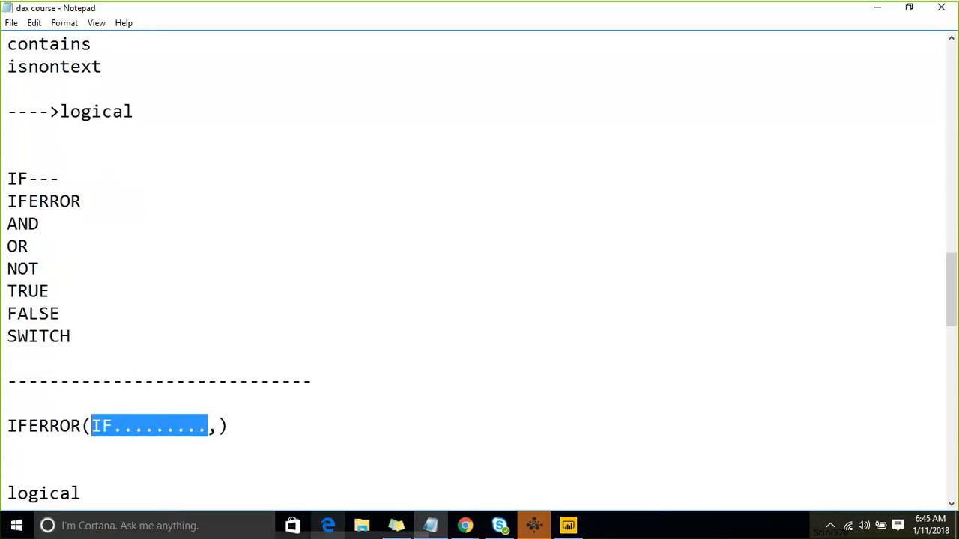
Add X as the second argument of the IFERROR example
key("Right")
key("Right")
key("Right")
key("Right")
key("Right")
key("Right")
key("Right")
key("Right")
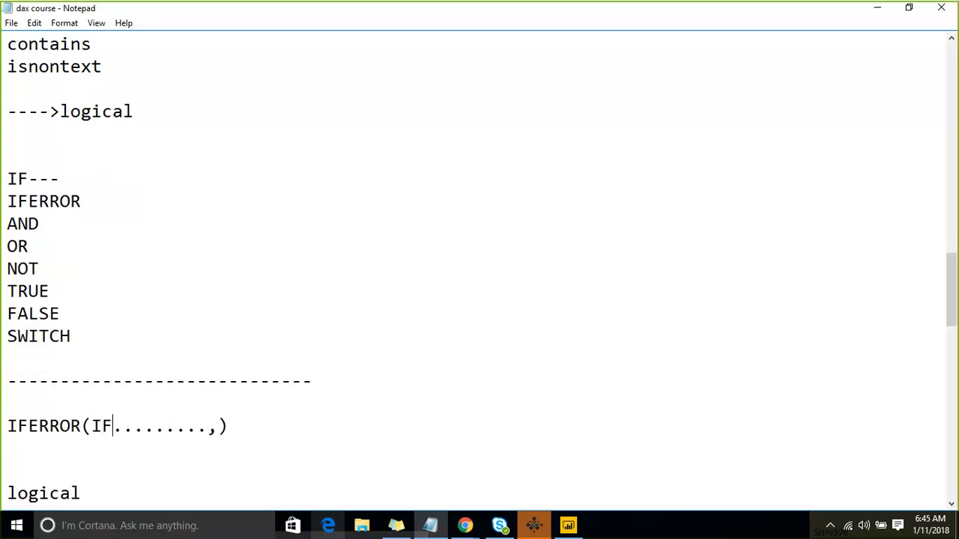
key("Right")
key("Right")
key("Right")
key("Right")
type("X")
Highlight the IF placeholder in front of the X argument again to review how IFERROR wraps it
key("Left")
key("Left")
key("shift+Left")
key("shift+Left")
key("shift+Left")
key("shift+Left")
key("shift+Left")
key("shift+Left")
key("shift+Left")
key("shift+Left")
key("shift+Left")
key("shift+Left")
key("shift+Left")
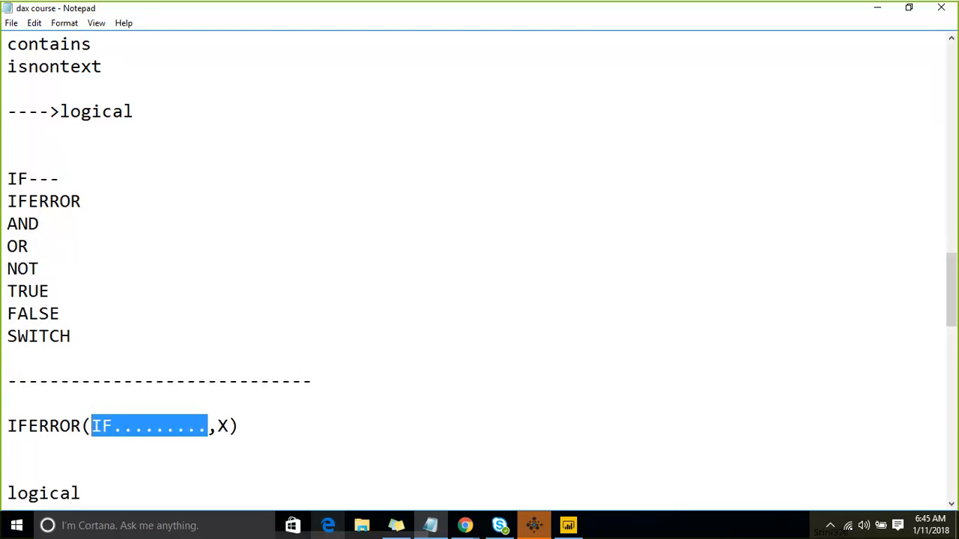
Write the IF syntax example "IF(C,T,F)" on a new line below the IFERROR example
left_click(38, 454)
key("Return")
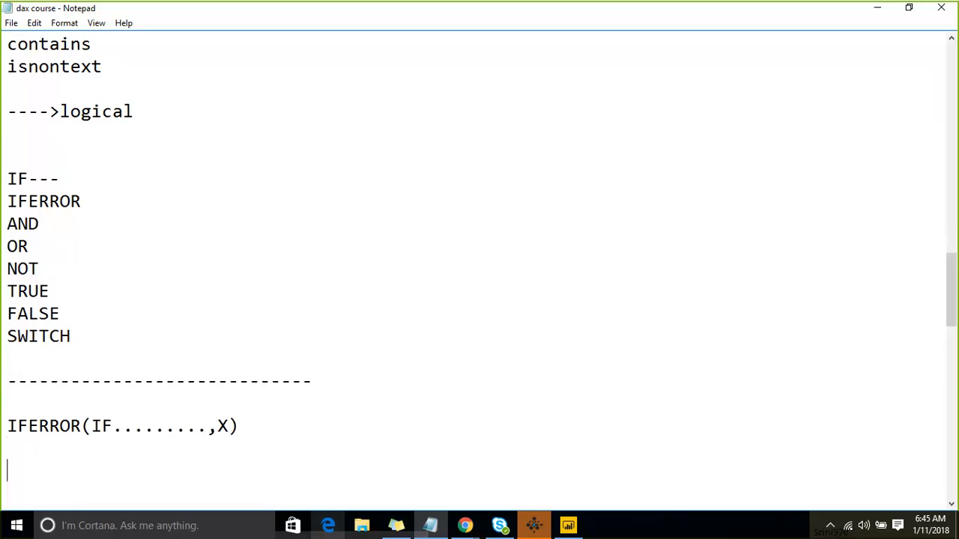
type("IF()")
key("Left")
type(",")
key("Left")
type("C")
key("Right")
type("T,F")
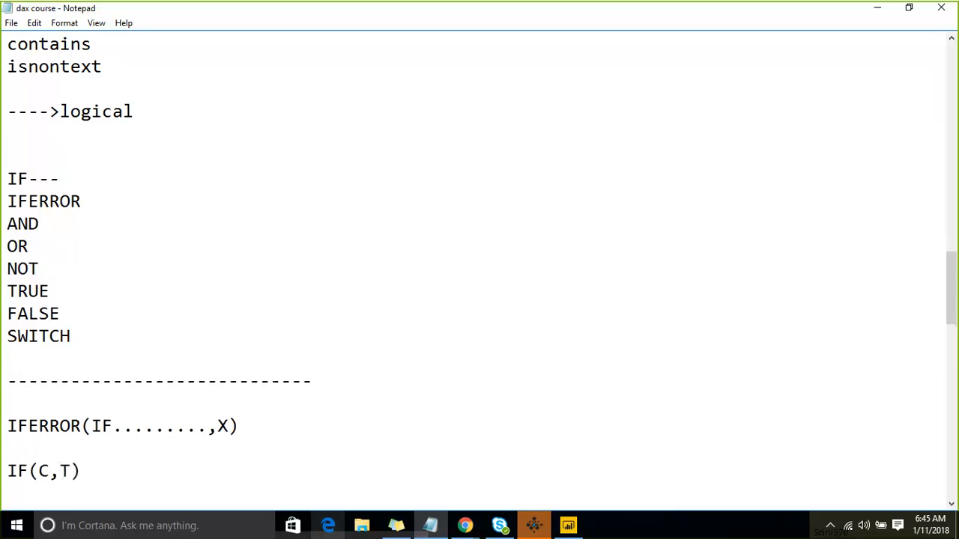
Highlight the C and T arguments of the IF example one after the other to review them
key("Left")
key("Left")
key("Left")
key("Left")
key("Left")
key("Right")
key("shift+Left")
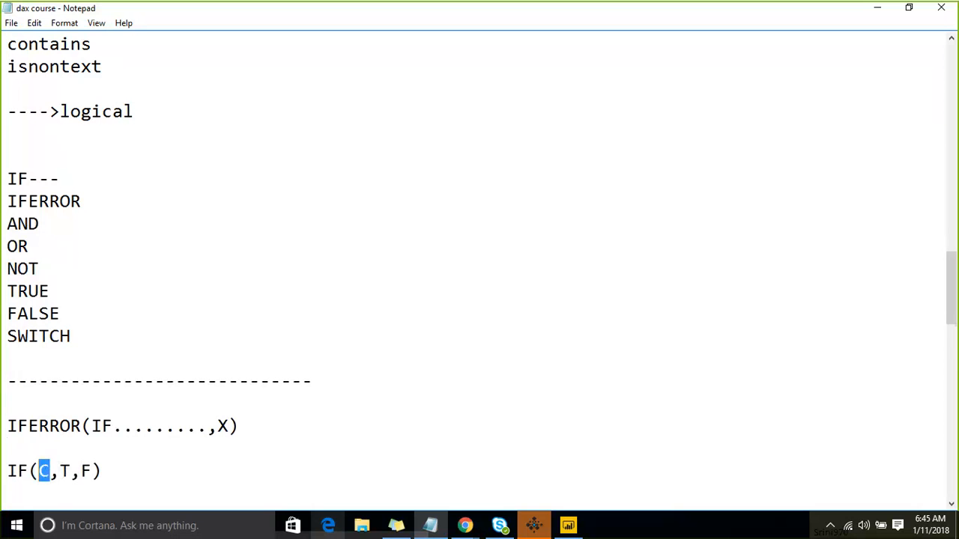
key("Right")
key("Right")
key("shift+Right")
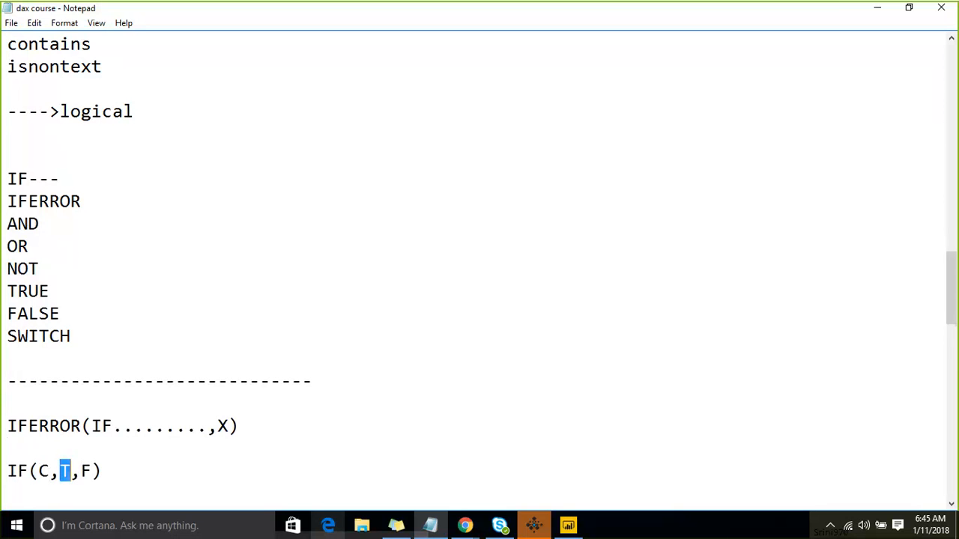
Replace the F argument with nested IFs so the example reads "IF(C,T,IF(C.T.(IF))"
key("Right")
key("Right")
key("Right")
key("shift+Left")
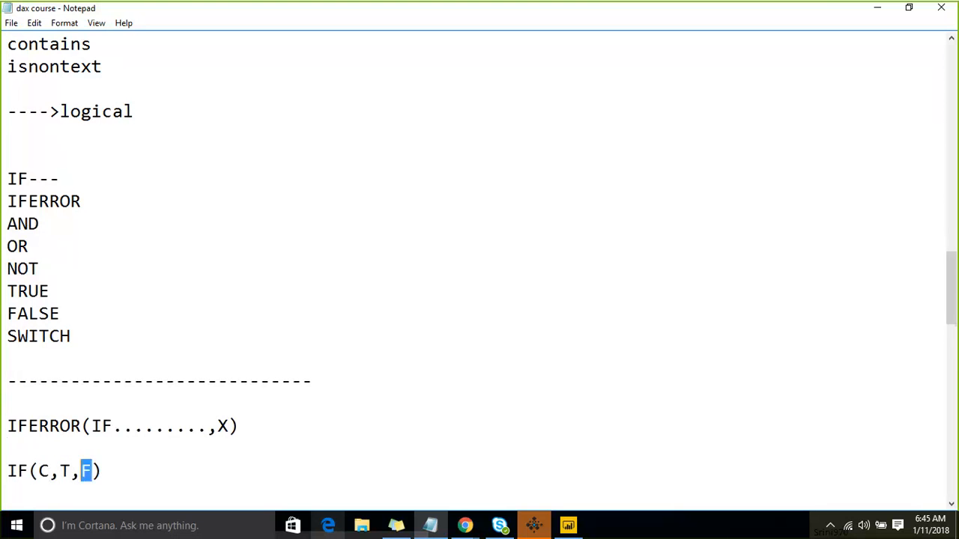
type("IF")
type("(")
type("C.T.")
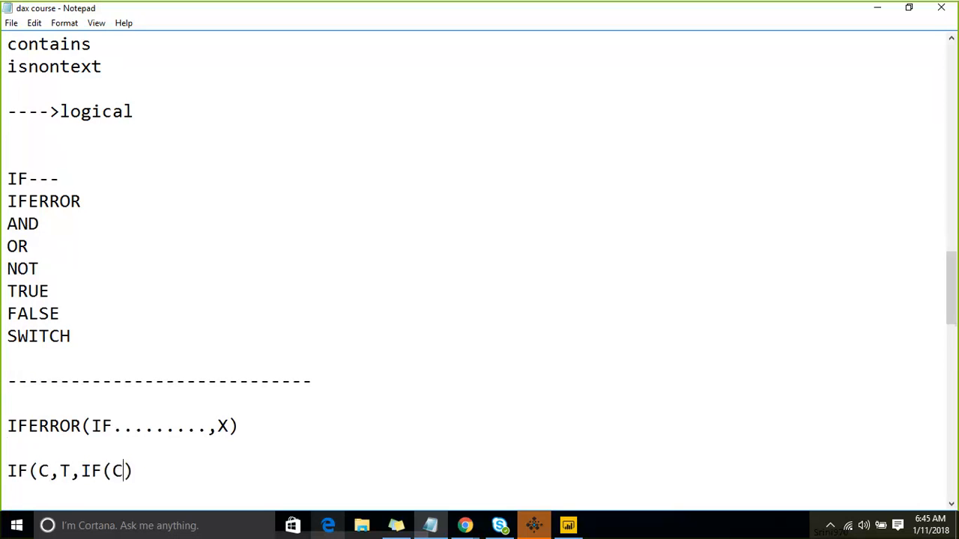
type("F")
key("shift+Left")
type("()")
key("Left")
type("IF")
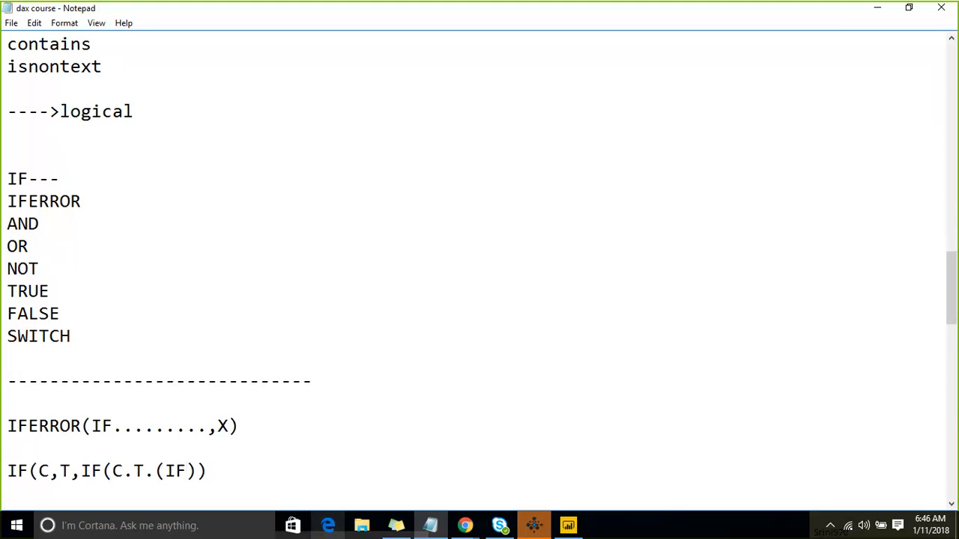
left_click(900, 266)
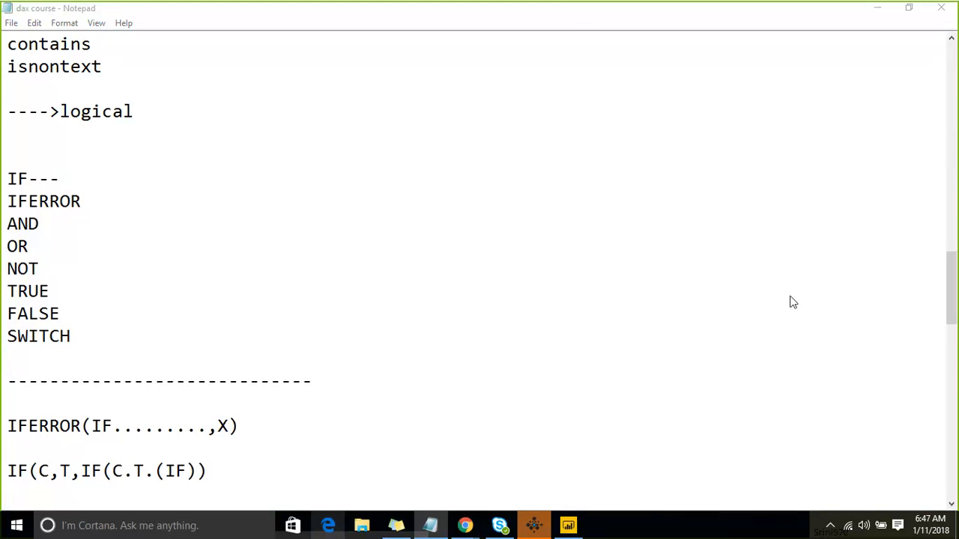
left_click(927, 530)
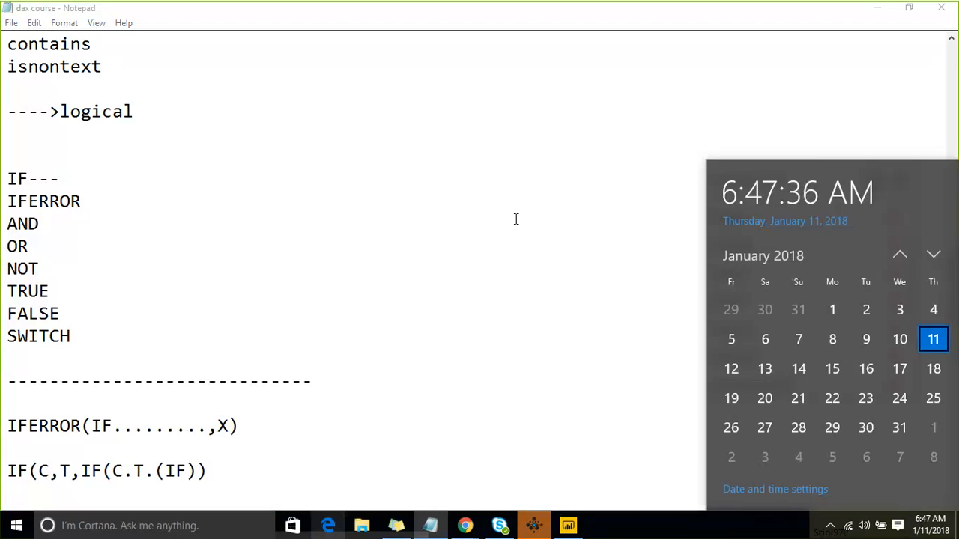
left_click(179, 209)
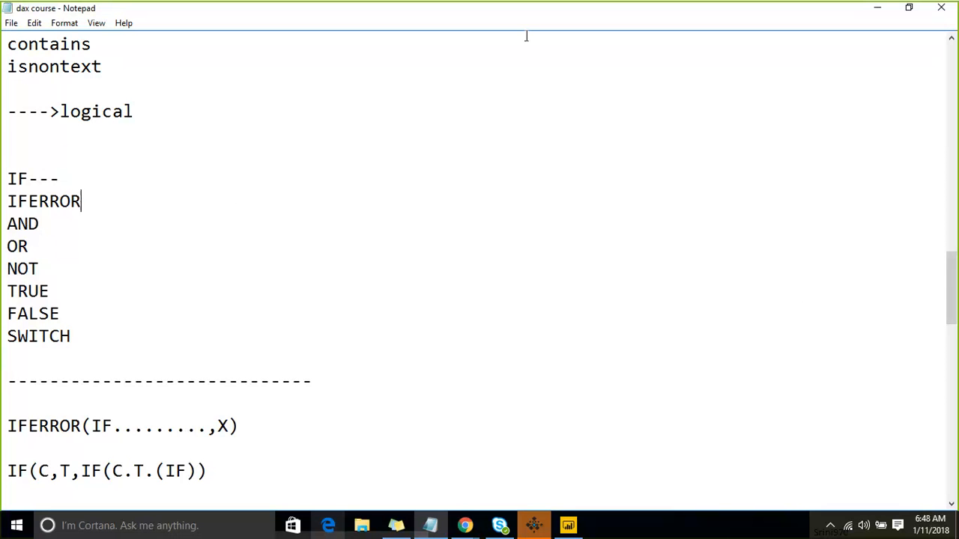
left_click(892, 306)
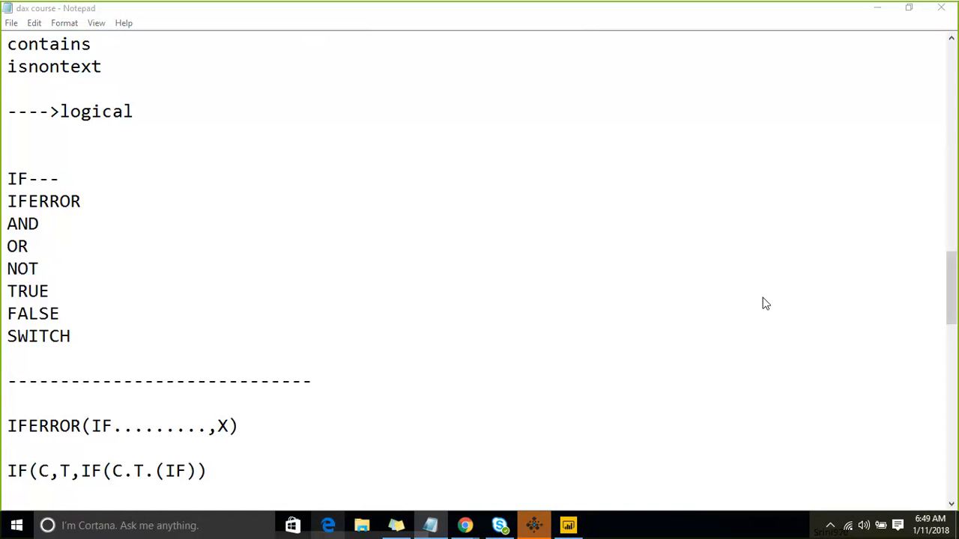
Expel the selected participant from the online meeting and confirm the removal
left_click(797, 373)
left_click(496, 310)
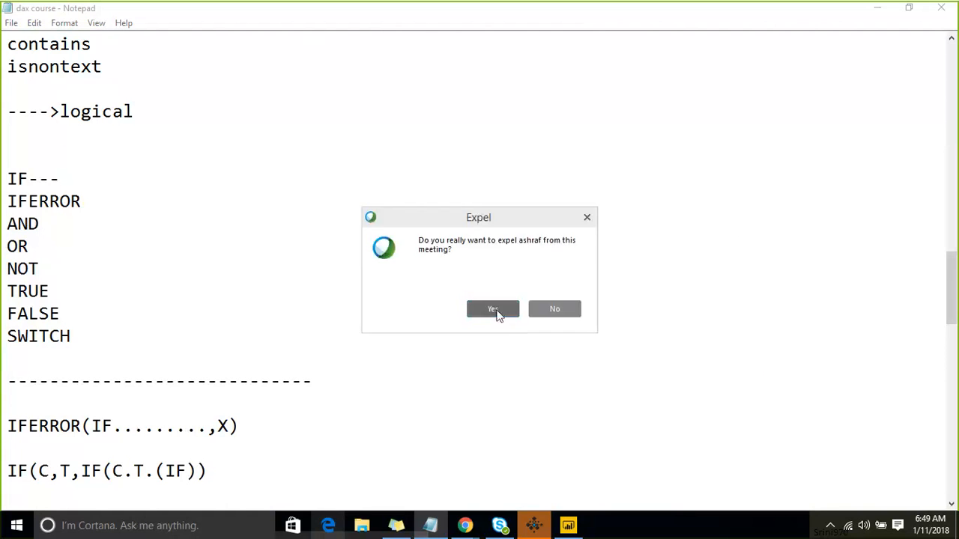
left_click(497, 310)
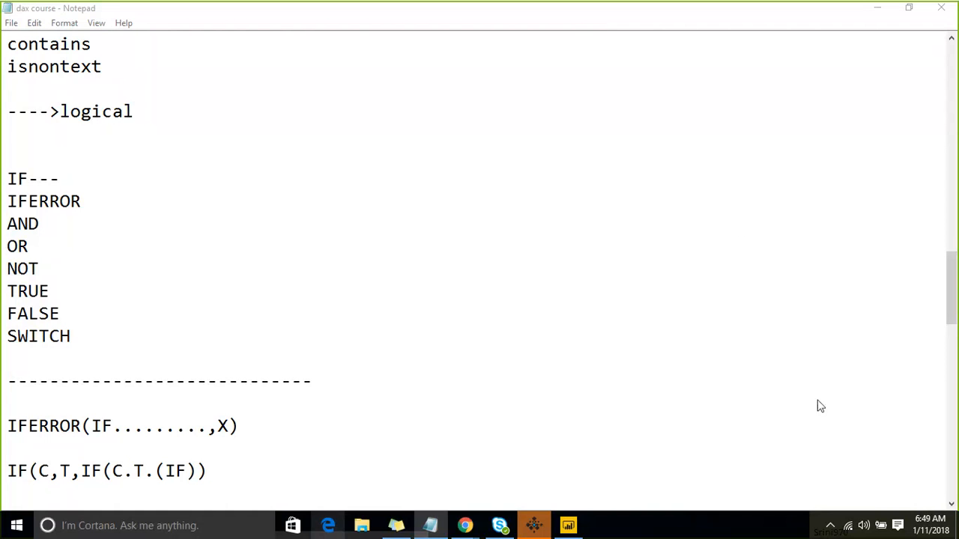
left_click(502, 315)
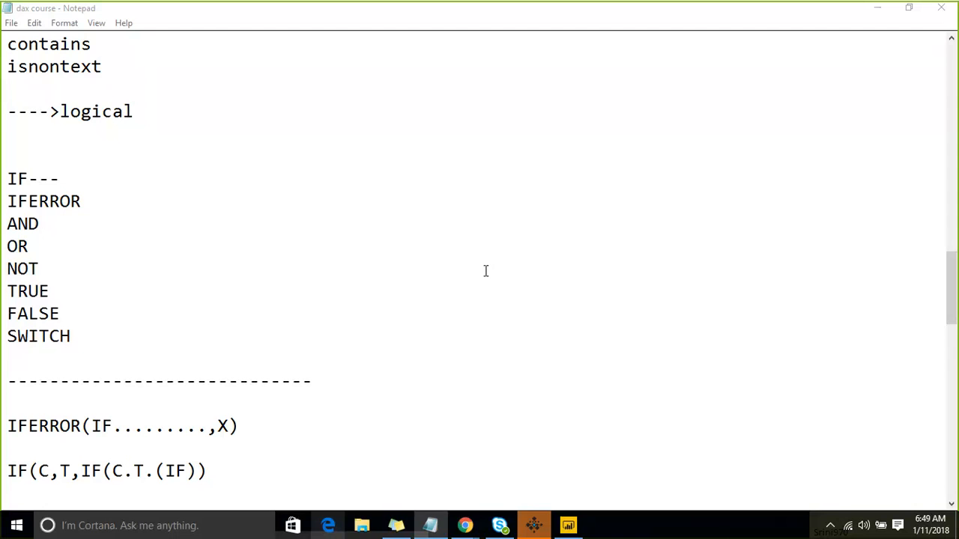
Switch back to Power BI Desktop to view the EMP table with its SWITCH column
left_click(568, 526)
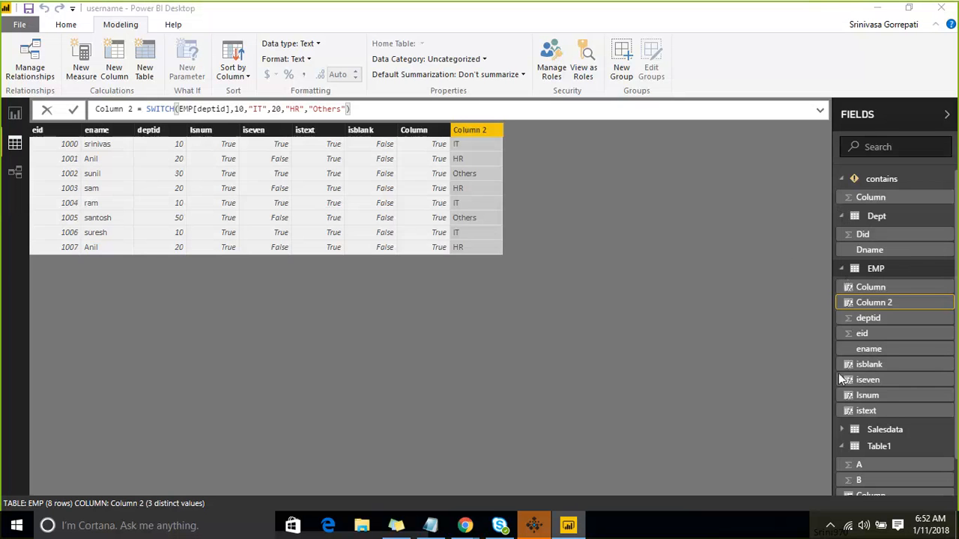
left_click(493, 310)
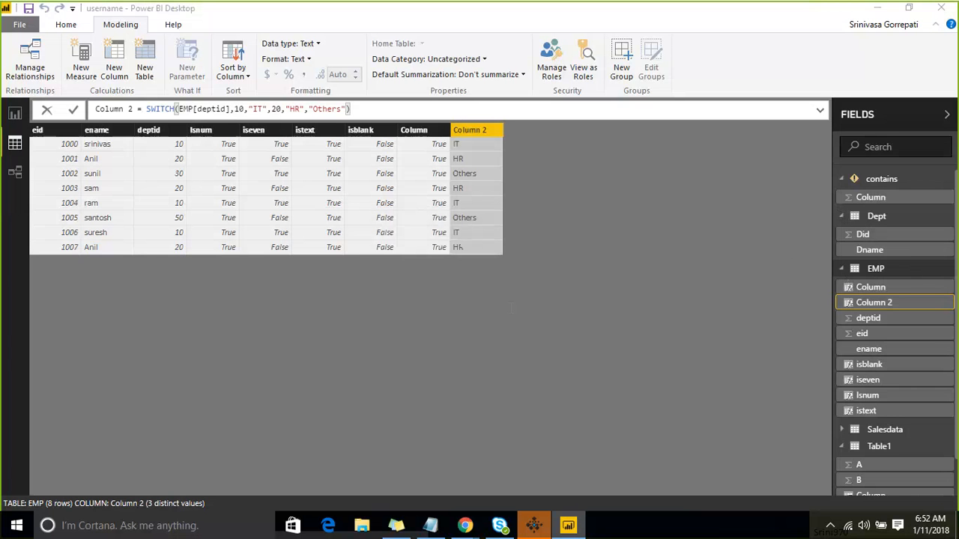